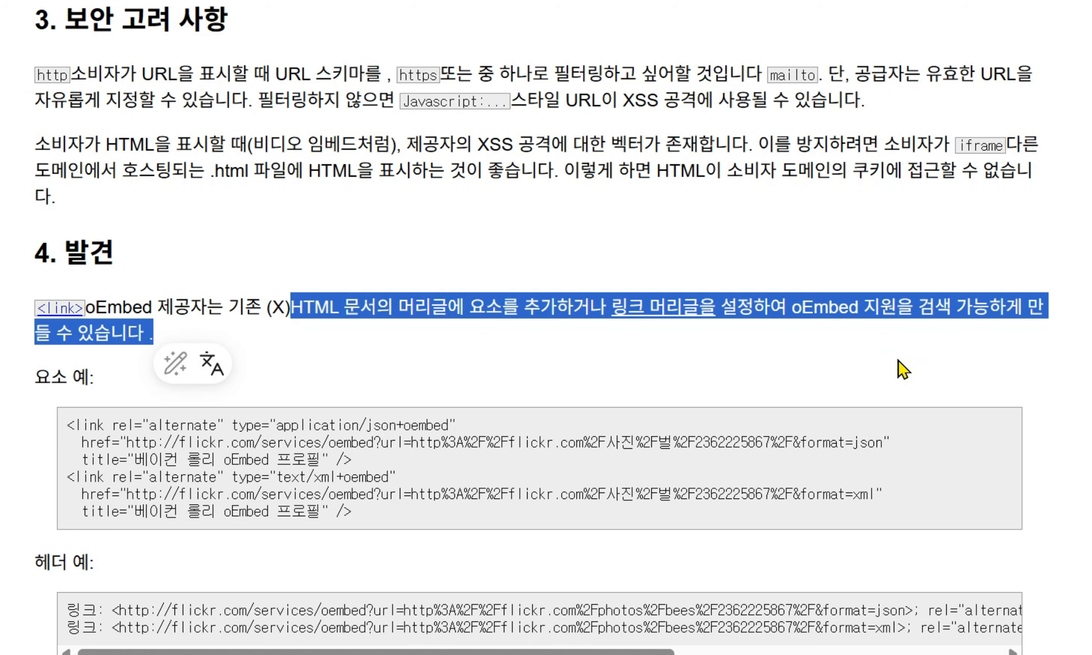
# Examine the oEmbed documentation's discovery section and the YouTube request example, including its endpoint, url parameter and format=json part
pyautogui.moveTo(286, 300); pyautogui.dragTo(95, 301)
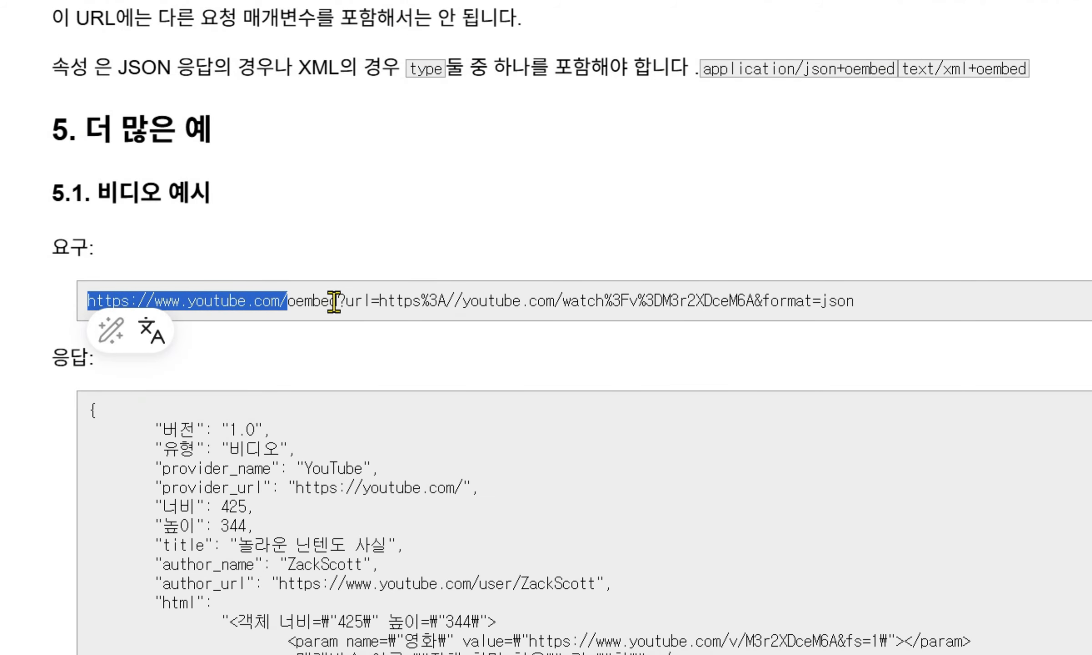
pyautogui.click(346, 304)
pyautogui.moveTo(370, 301); pyautogui.dragTo(87, 302)
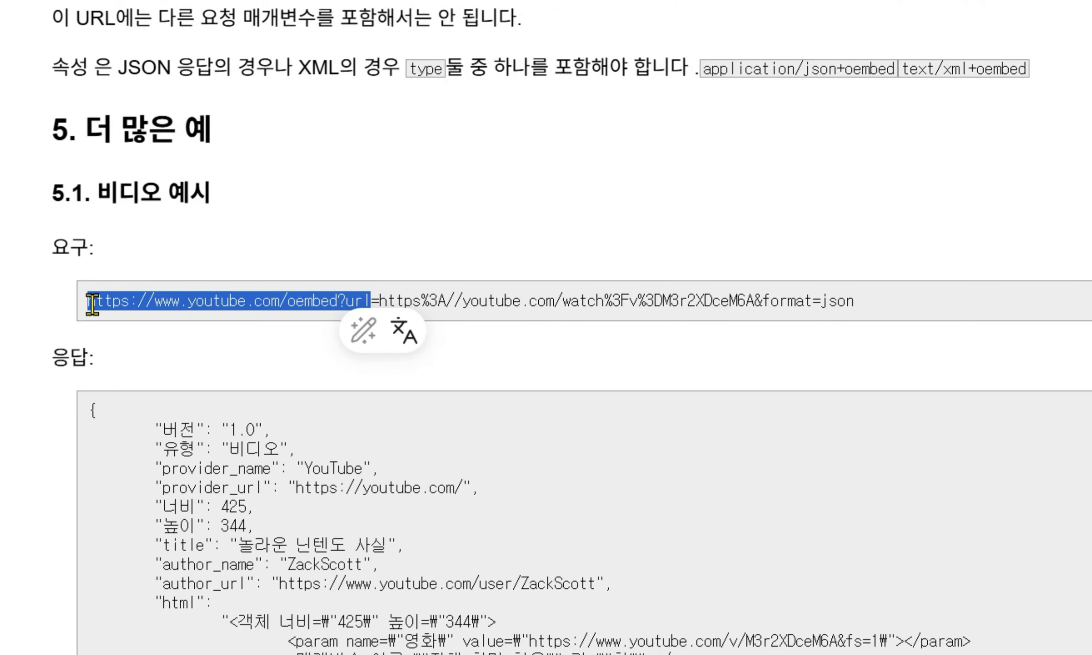
pyautogui.click(507, 320)
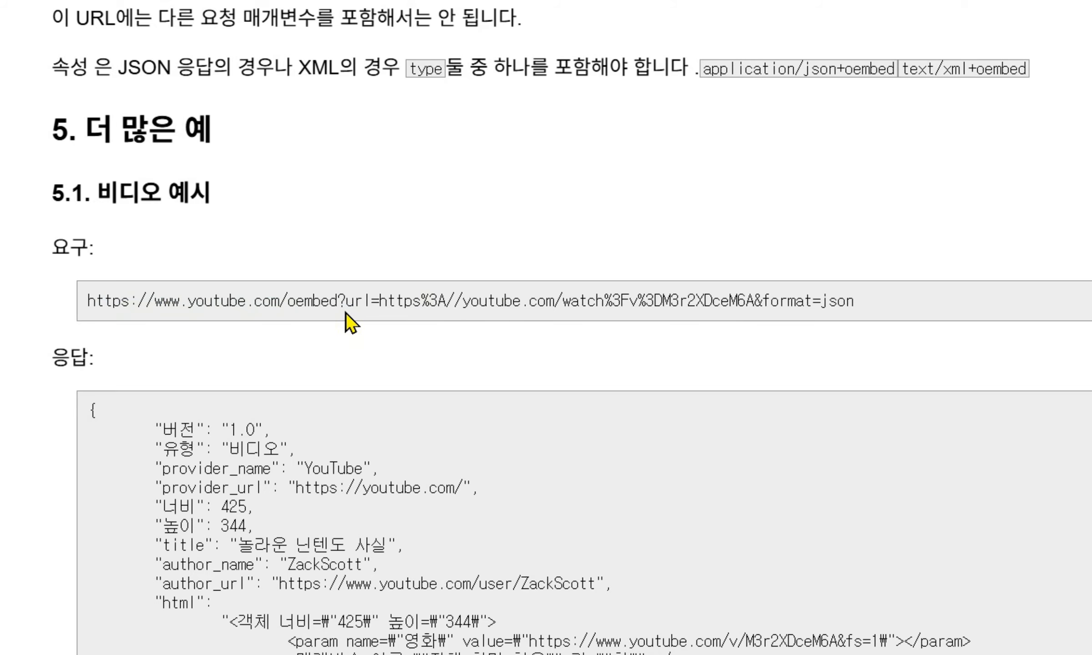
pyautogui.moveTo(344, 311); pyautogui.dragTo(239, 314)
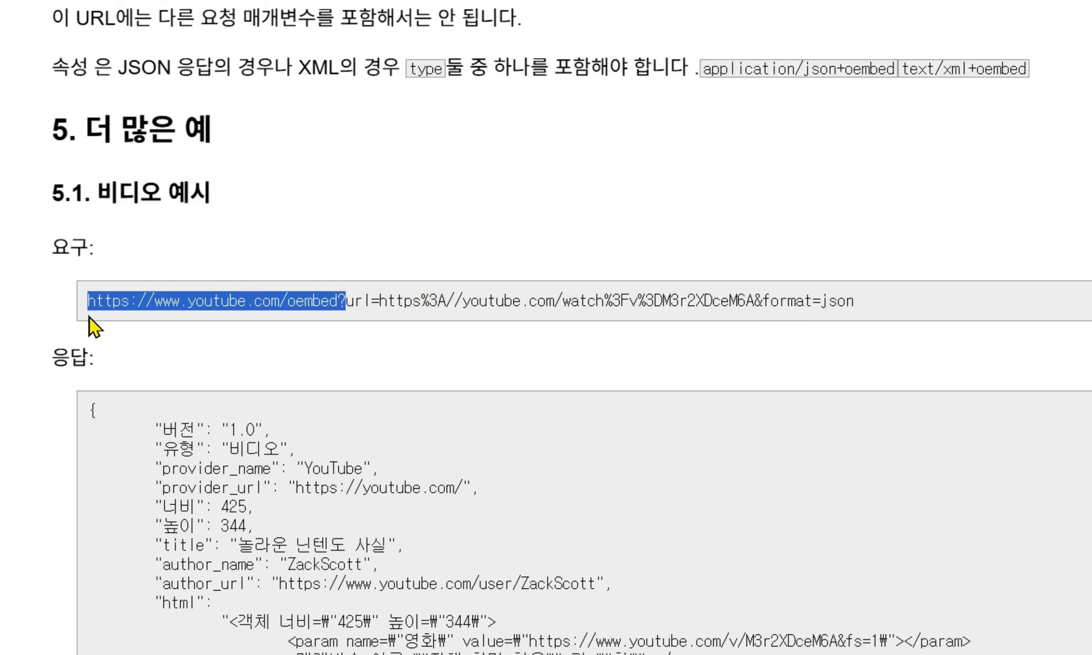
pyautogui.moveTo(368, 302); pyautogui.dragTo(758, 308)
pyautogui.doubleClick(759, 301)
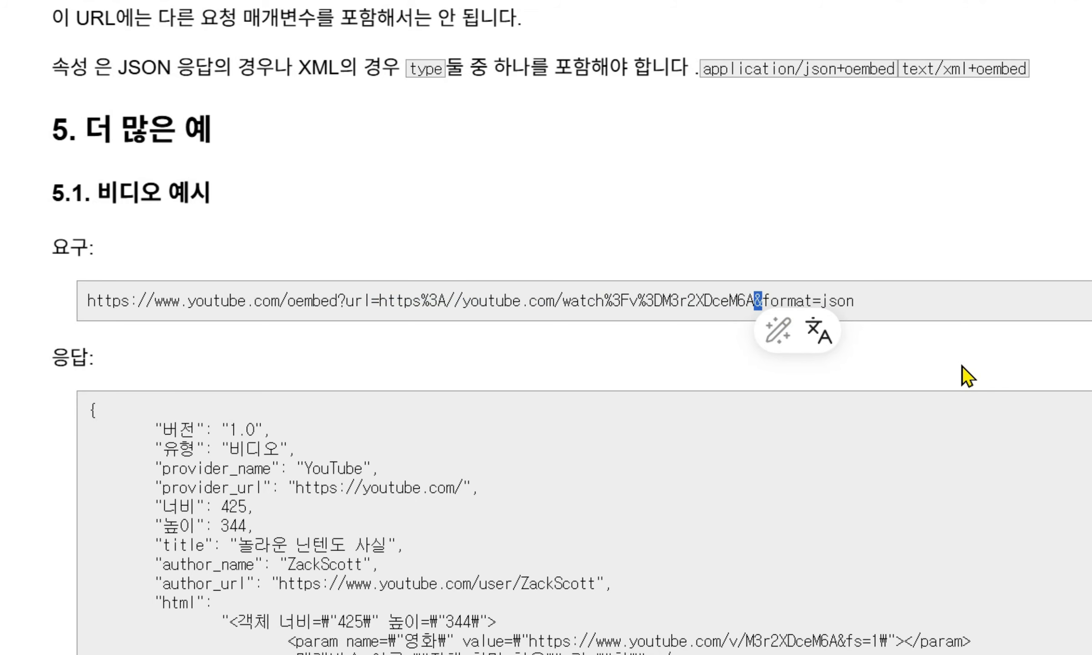
pyautogui.click(876, 300)
pyautogui.moveTo(837, 304); pyautogui.dragTo(409, 311)
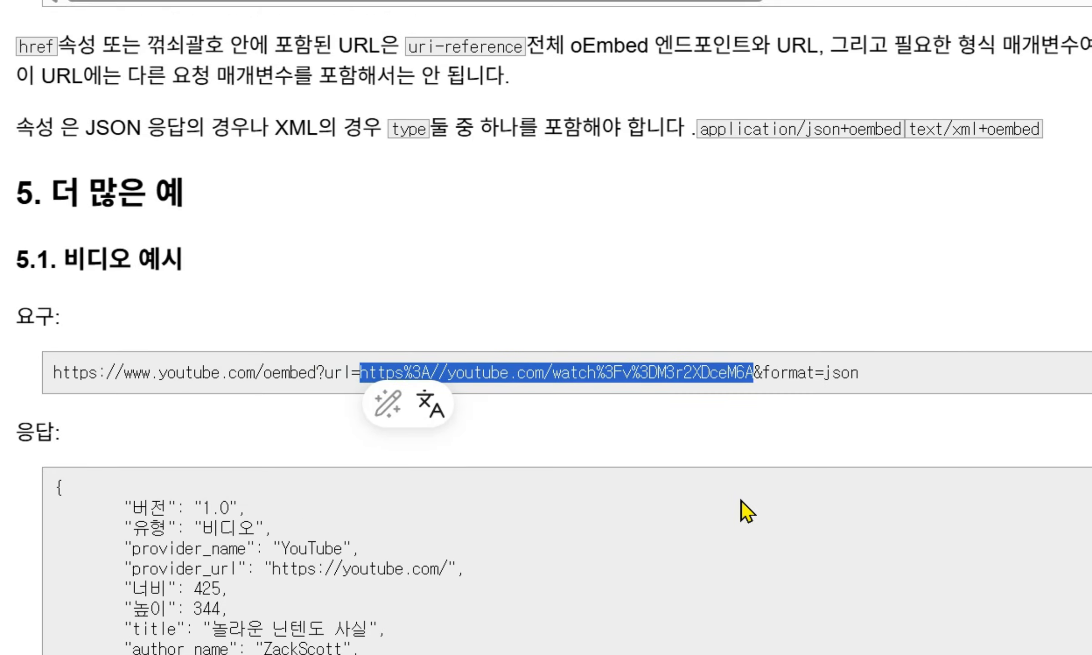
# Review the fields of the JSON response in the oEmbed documentation's video example
pyautogui.scroll(-2, 744, 503)
pyautogui.click(353, 437)
pyautogui.moveTo(150, 266); pyautogui.dragTo(787, 599)
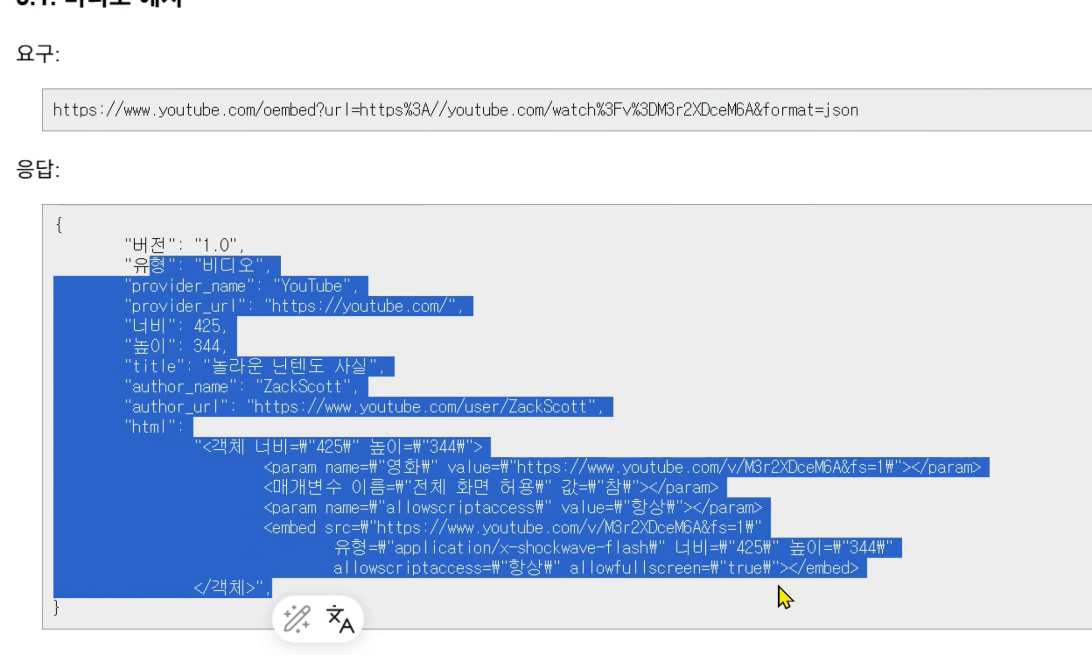
pyautogui.click(785, 599)
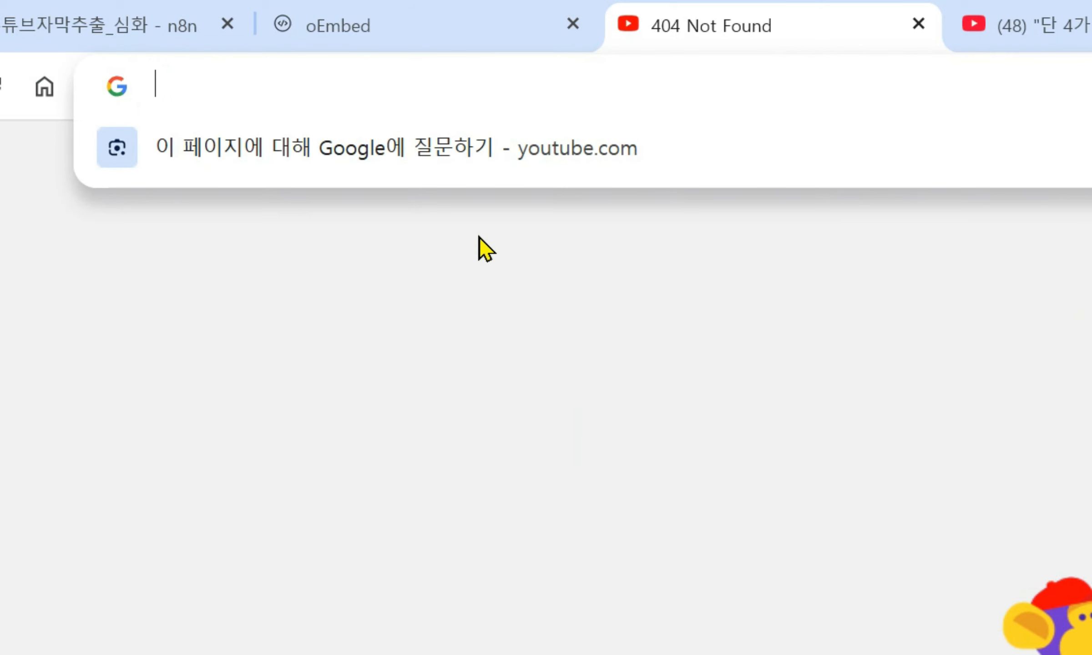
pyautogui.write('https://www.youtube.com/oembed? format=json&url=[유튜브 주소]?v=dQw4w9WgXcQ')
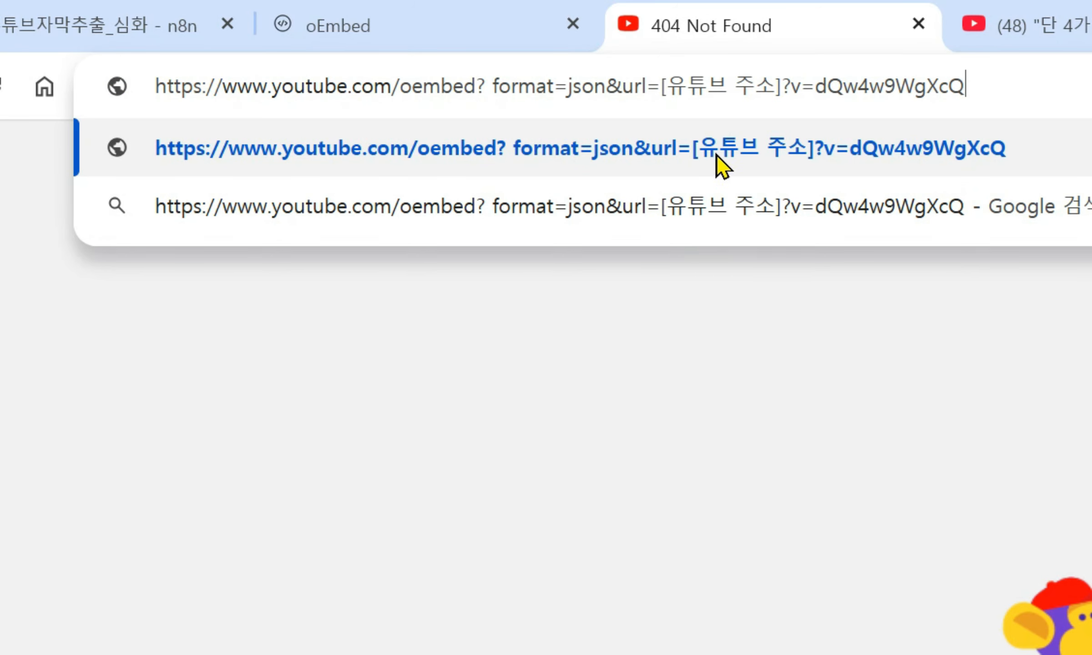
pyautogui.moveTo(389, 87); pyautogui.dragTo(109, 86)
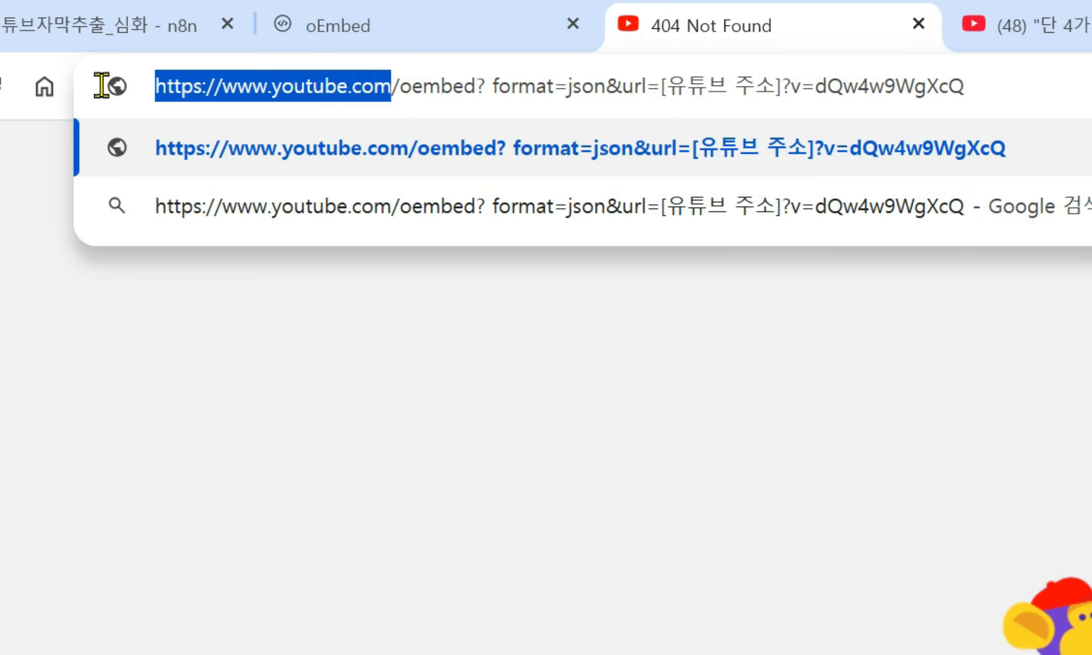
pyautogui.moveTo(475, 87); pyautogui.dragTo(122, 89)
pyautogui.press('Right')
pyautogui.press('Right')
pyautogui.press('Right')
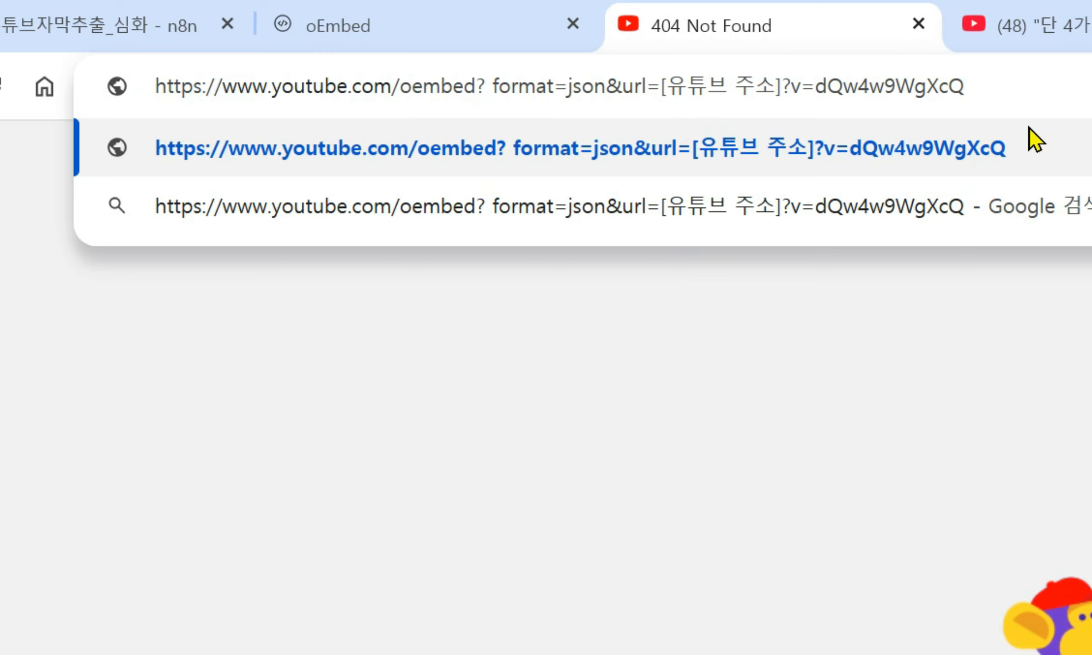
pyautogui.press('BackSpace')
pyautogui.moveTo(485, 87); pyautogui.dragTo(597, 87)
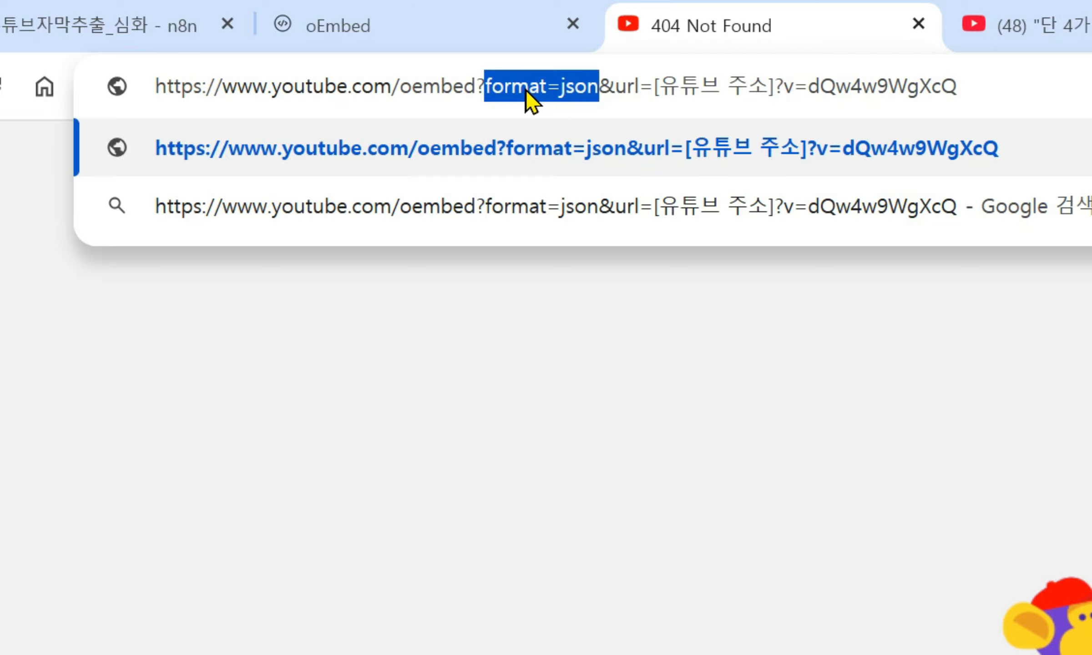
pyautogui.doubleClick(544, 98)
pyautogui.doubleClick(577, 89)
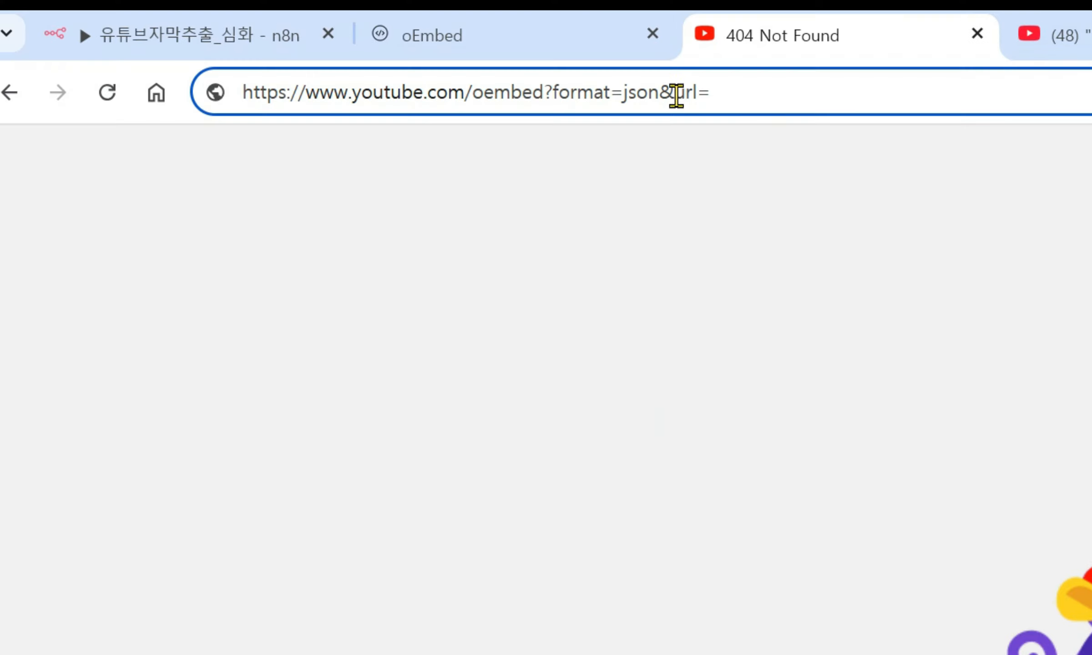
pyautogui.doubleClick(677, 96)
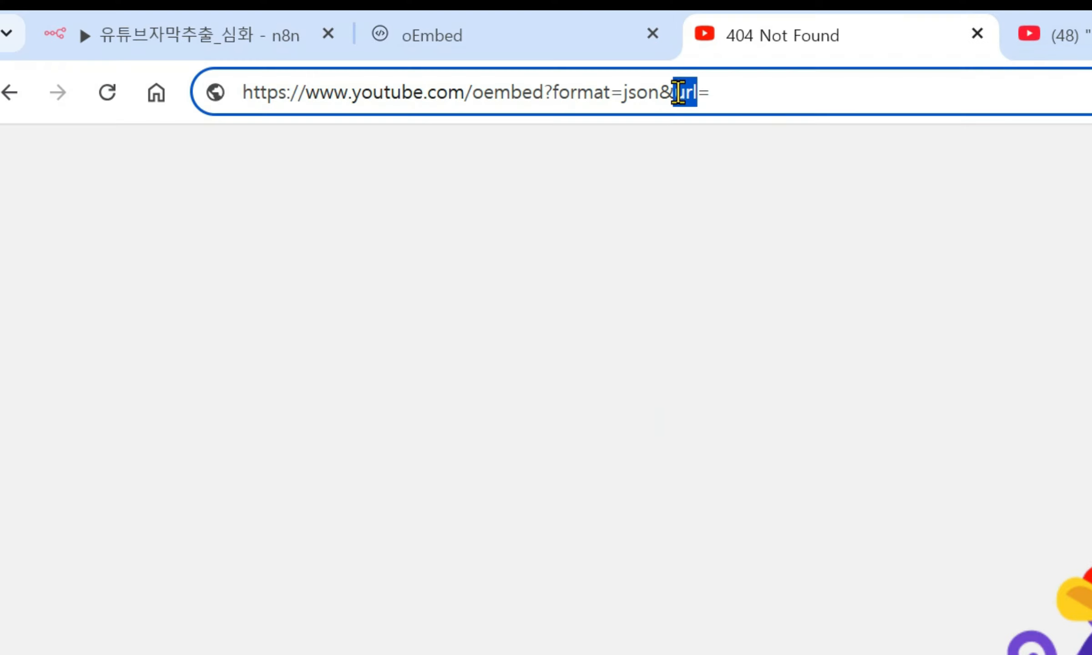
pyautogui.moveTo(728, 98); pyautogui.dragTo(150, 102)
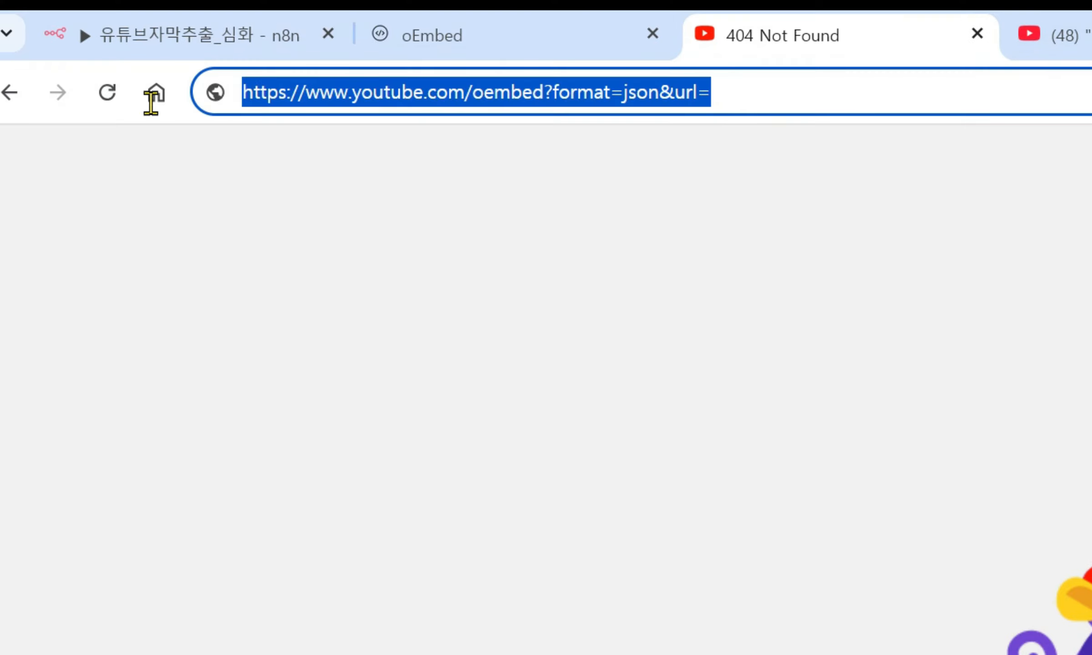
# Open the EBSCulture Harvard writing video from the YouTube home feed and copy its address
pyautogui.click(1072, 51)
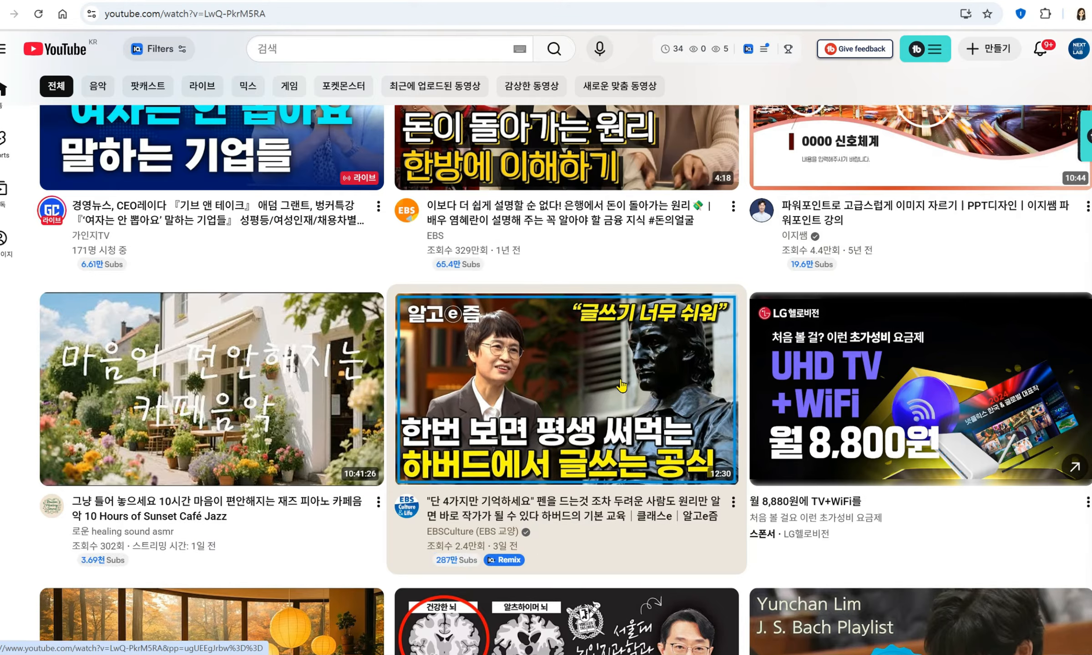
pyautogui.click(615, 332)
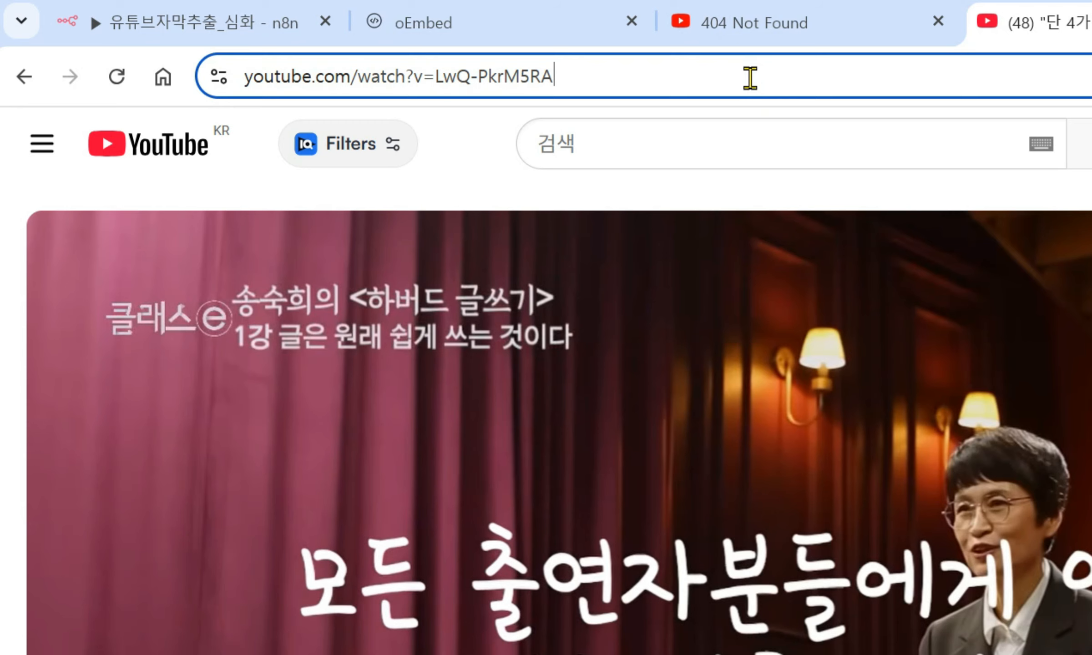
pyautogui.click(371, 14)
pyautogui.hotkey('ctrl', 'c')
# Append the copied video address to the oEmbed request, load it and show the JSON response with pretty print
pyautogui.click(795, 36)
pyautogui.click(804, 77)
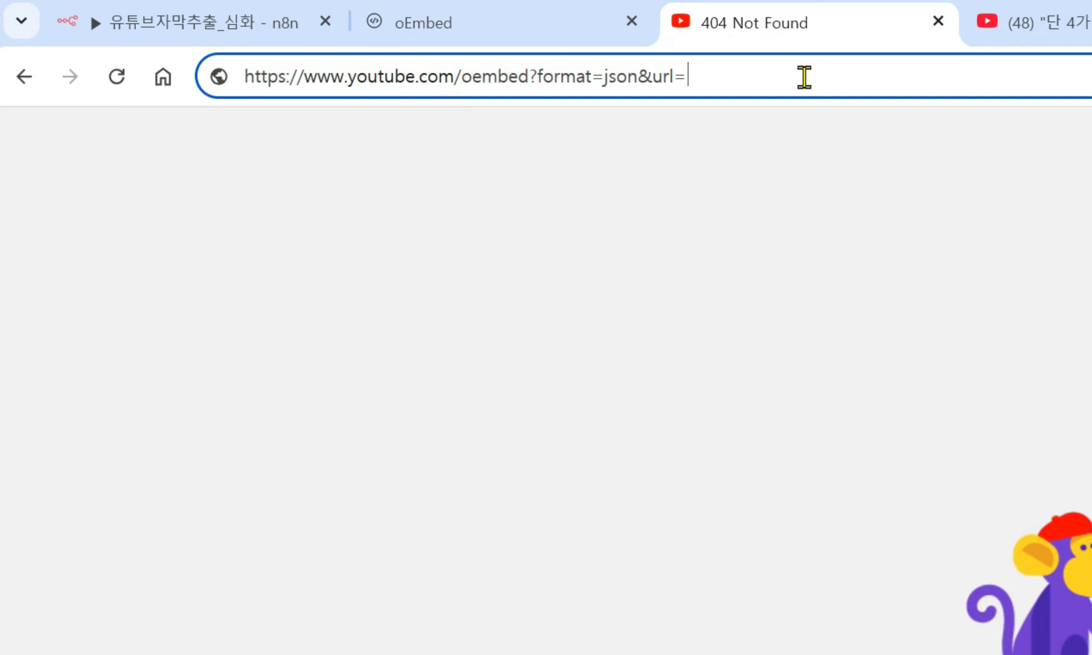
pyautogui.hotkey('ctrl', 'v')
pyautogui.press('Return')
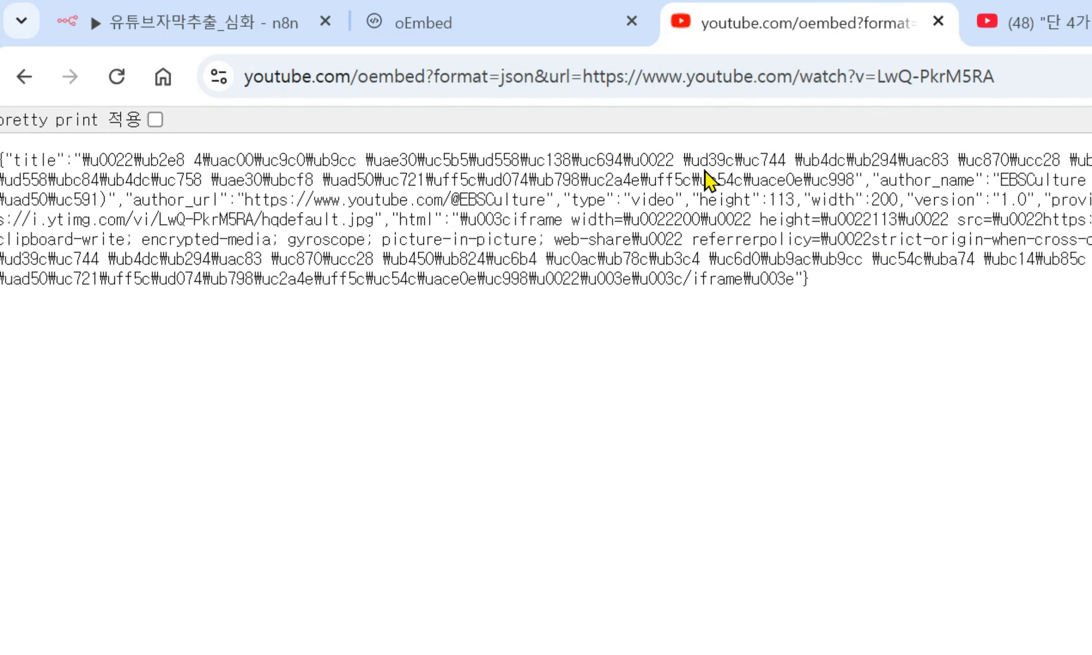
pyautogui.click(75, 128)
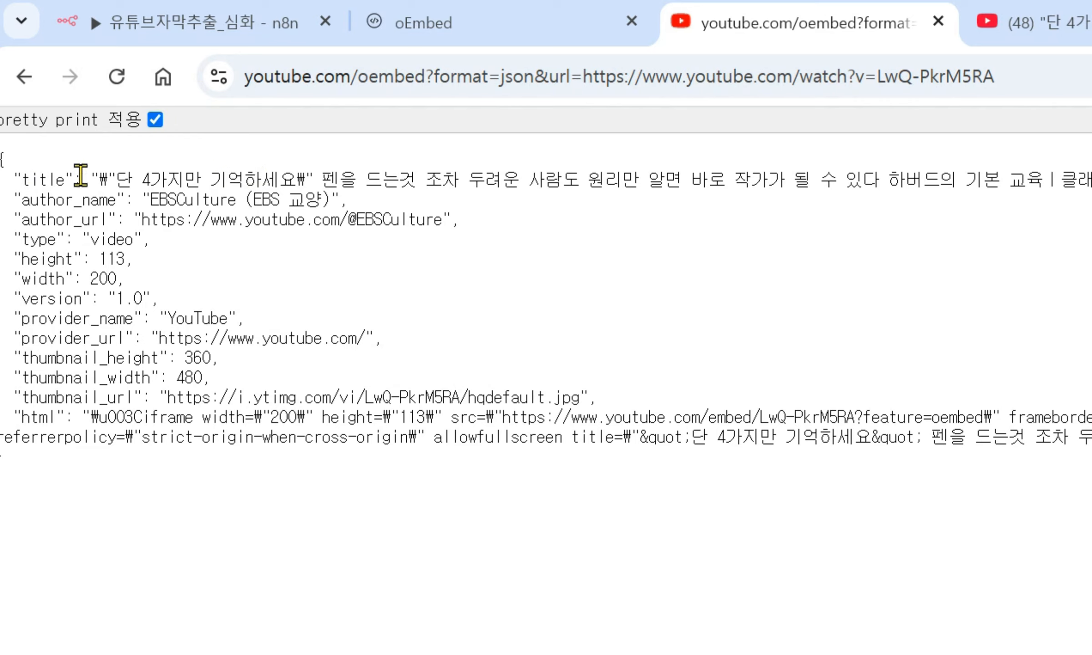
# Examine the returned title, author, type, size, thumbnail dimensions and thumbnail_url fields in the JSON response
pyautogui.moveTo(146, 179); pyautogui.dragTo(108, 202)
pyautogui.click(378, 178)
pyautogui.moveTo(68, 237); pyautogui.dragTo(401, 271)
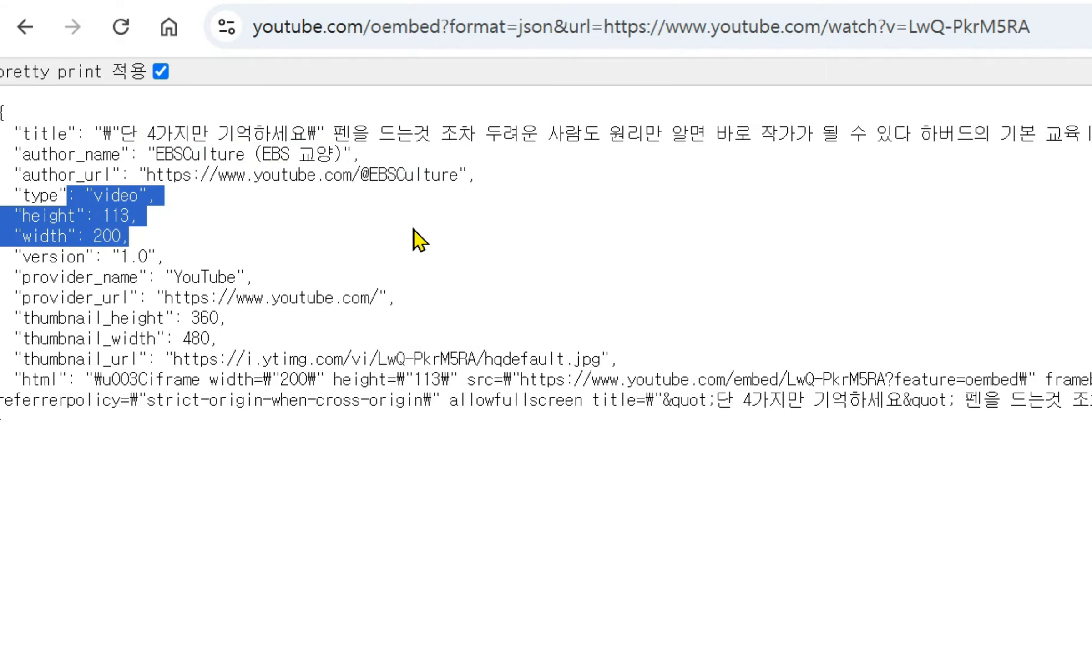
pyautogui.moveTo(414, 229); pyautogui.dragTo(467, 380)
pyautogui.moveTo(106, 215); pyautogui.dragTo(150, 254)
pyautogui.moveTo(110, 318); pyautogui.dragTo(223, 341)
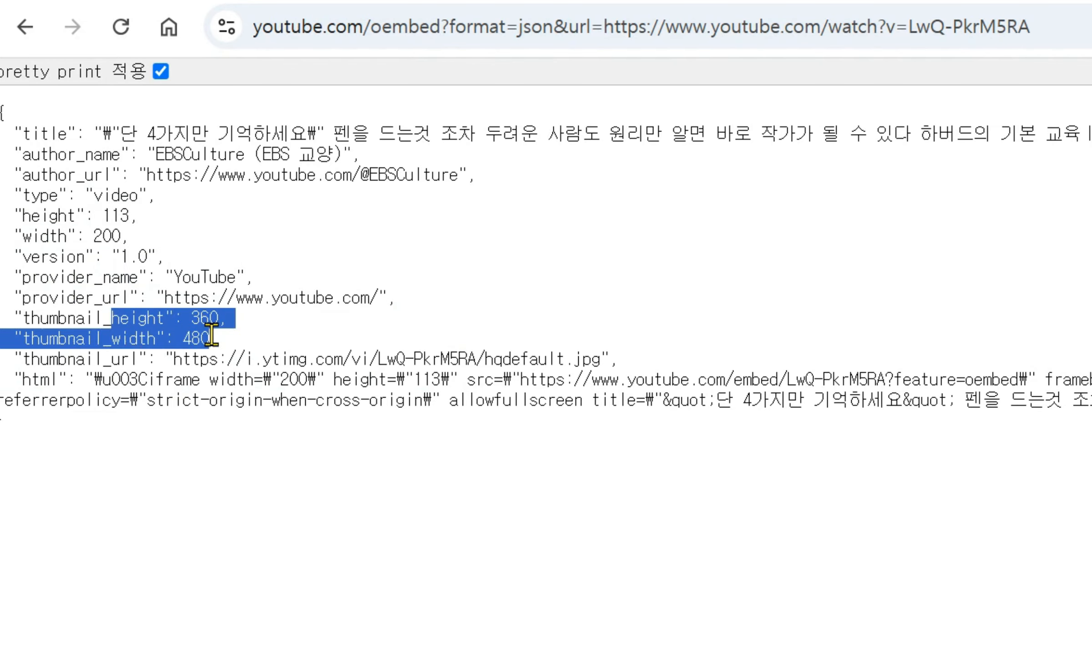
pyautogui.click(123, 362)
pyautogui.moveTo(123, 361); pyautogui.dragTo(652, 365)
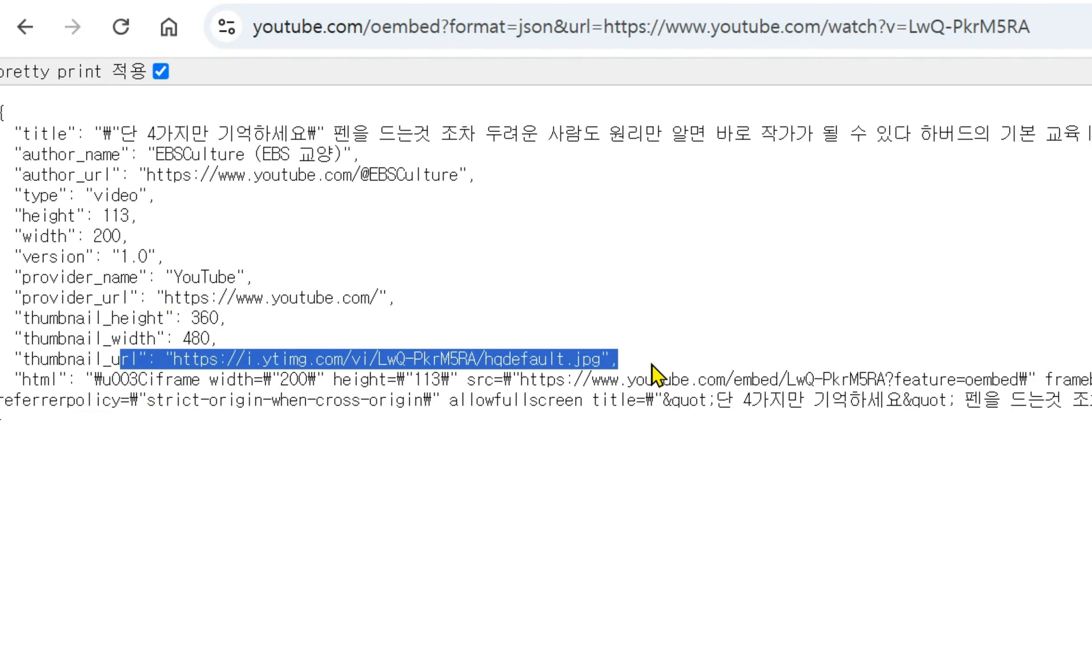
pyautogui.click(449, 444)
# Copy the thumbnail_url value from the response and open the thumbnail image in a new browser tab
pyautogui.moveTo(175, 362); pyautogui.dragTo(600, 371)
pyautogui.hotkey('ctrl', 'c')
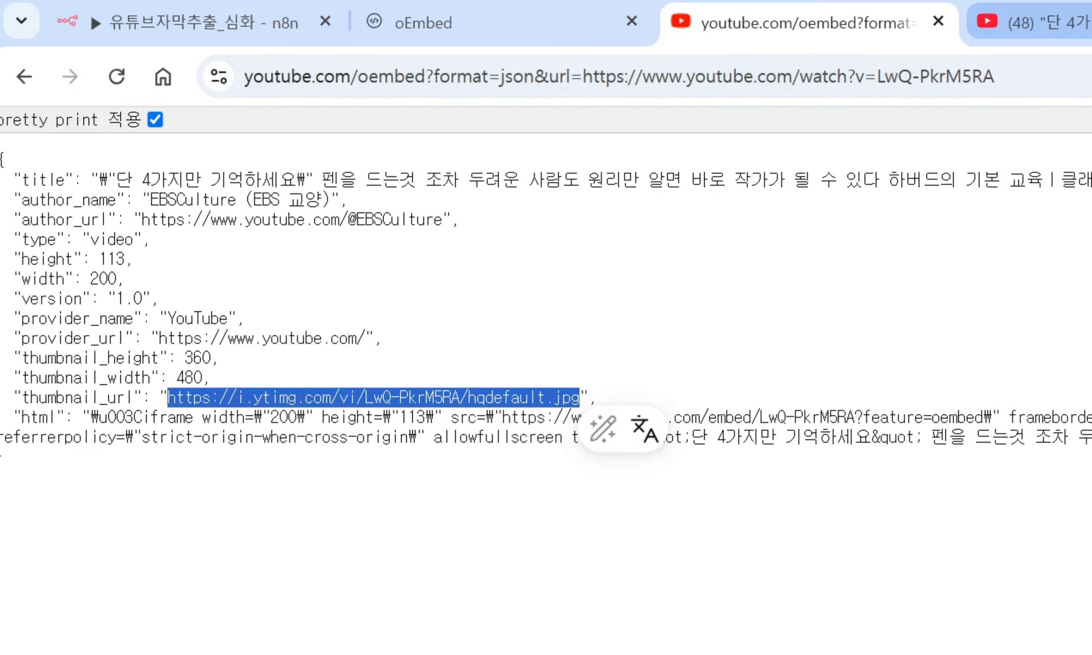
pyautogui.hotkey('ctrl', 't')
pyautogui.hotkey('ctrl', 'v')
pyautogui.press('Return')
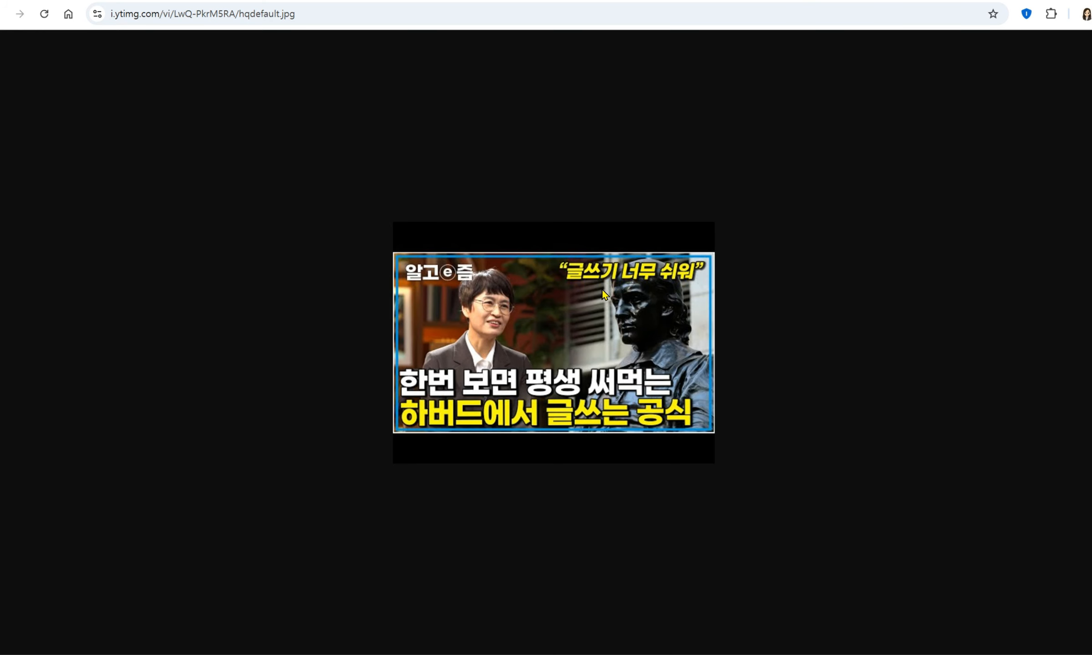
# Return to the oEmbed response and examine its html iframe embed code
pyautogui.click(846, 24)
pyautogui.click(172, 471)
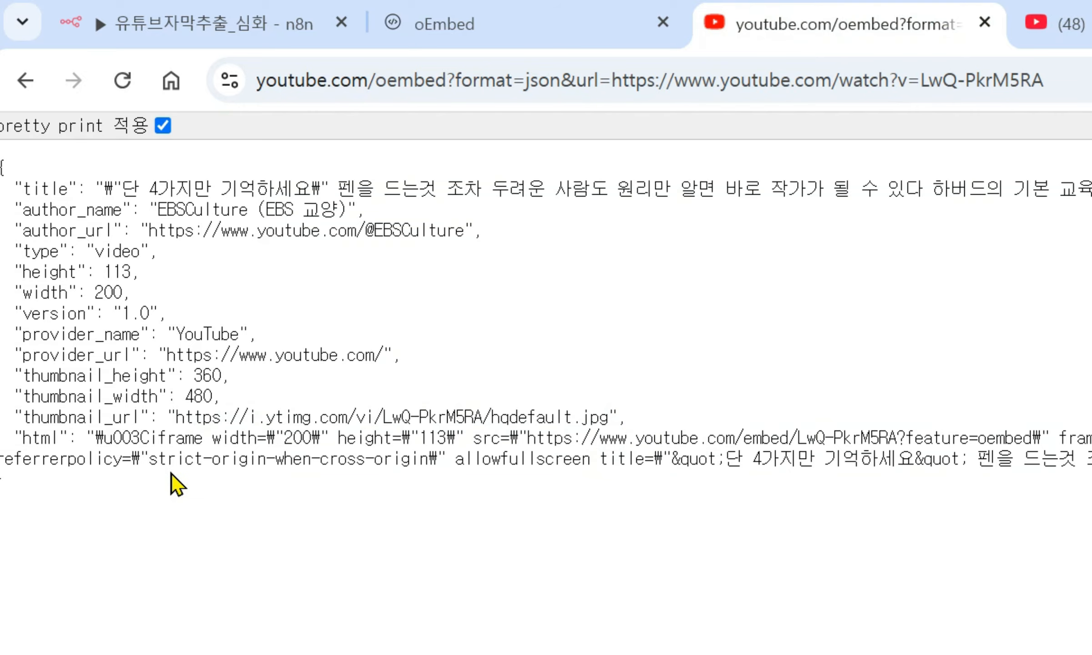
pyautogui.moveTo(118, 435); pyautogui.dragTo(1060, 498)
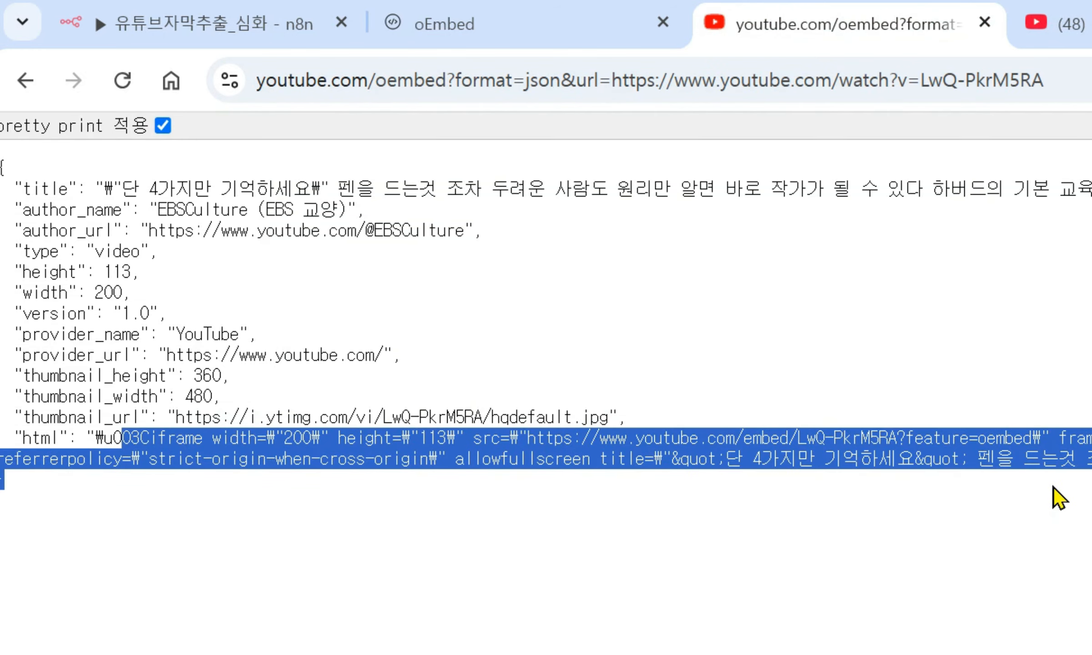
pyautogui.moveTo(1083, 526); pyautogui.dragTo(331, 186)
pyautogui.click(517, 344)
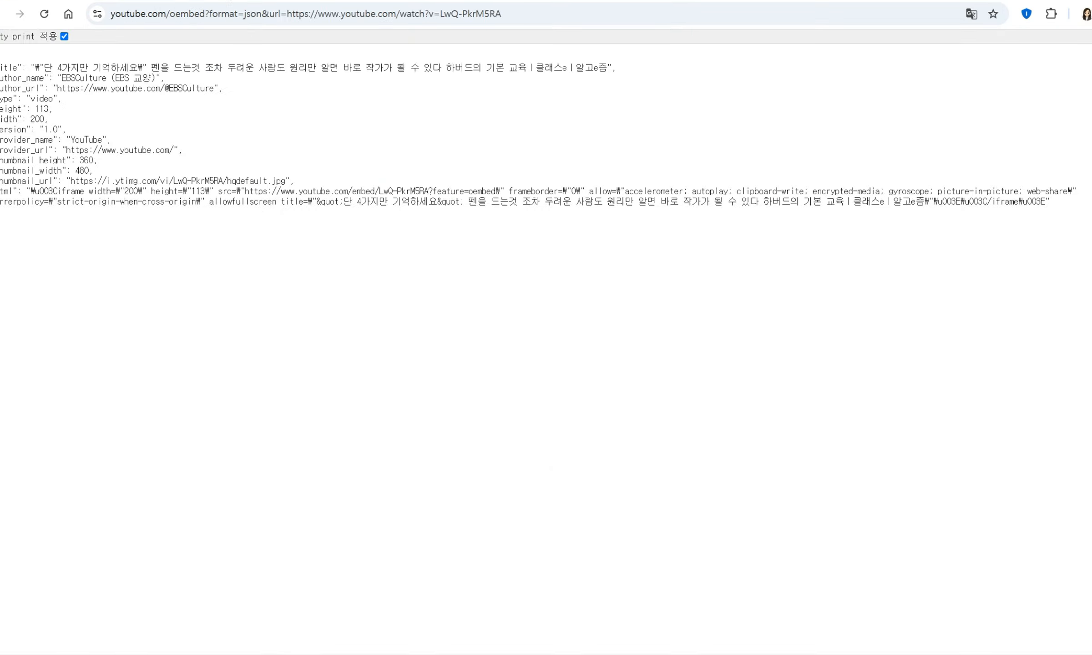
pyautogui.click(104, 1)
pyautogui.moveTo(320, 371); pyautogui.dragTo(517, 538)
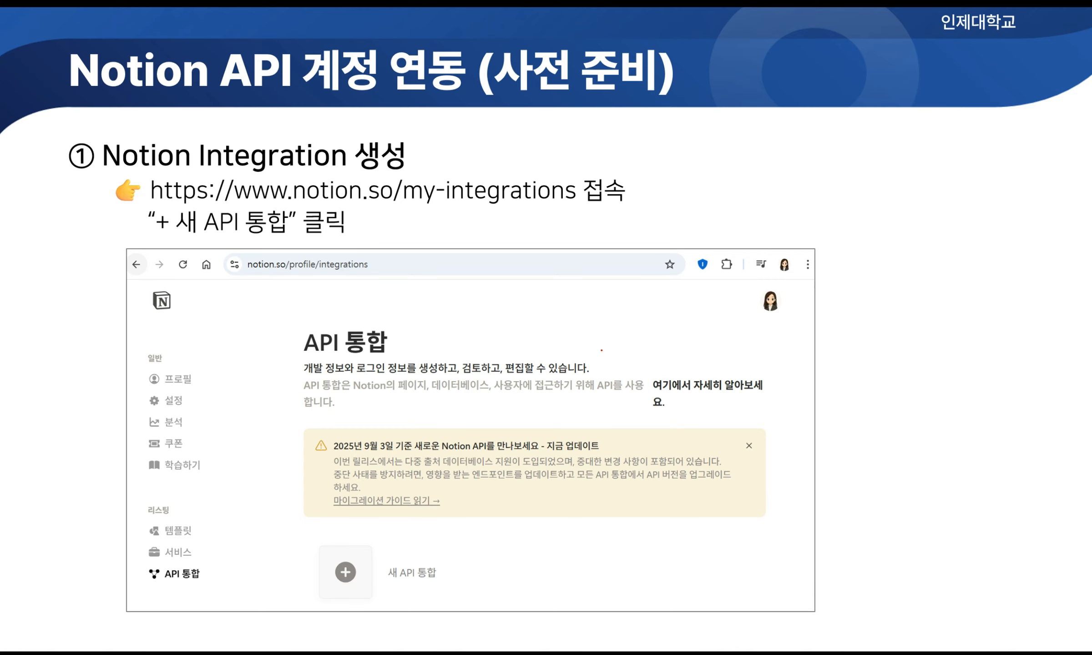
# Switch from the slides to the Chrome window, open Notion in a new tab and add a new page under the personal pages
pyautogui.press('super')
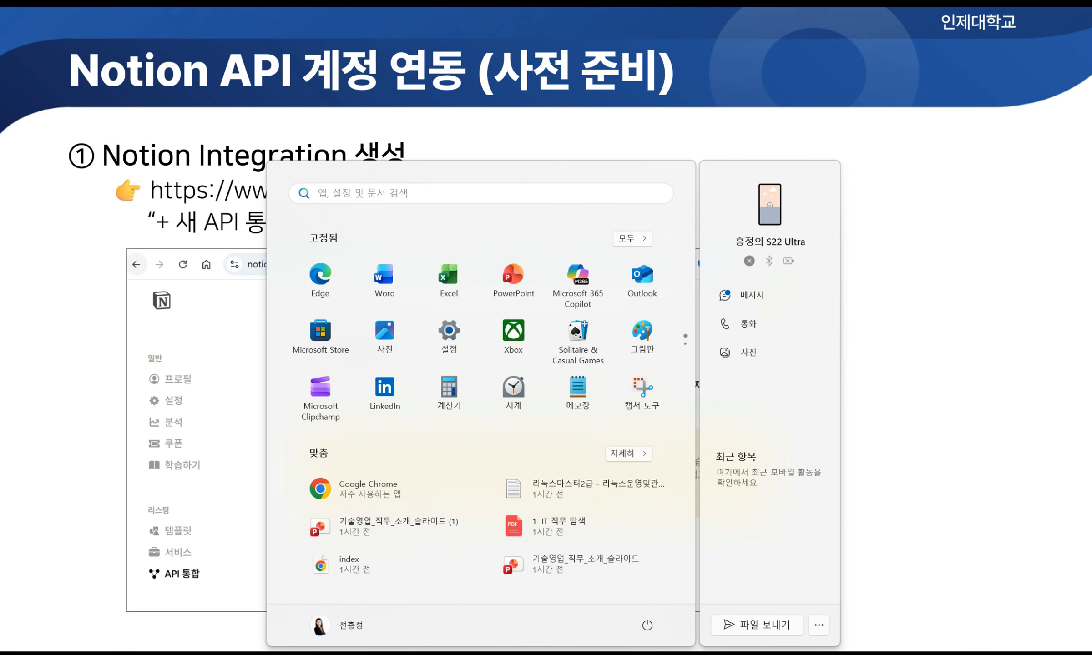
pyautogui.moveTo(599, 654)
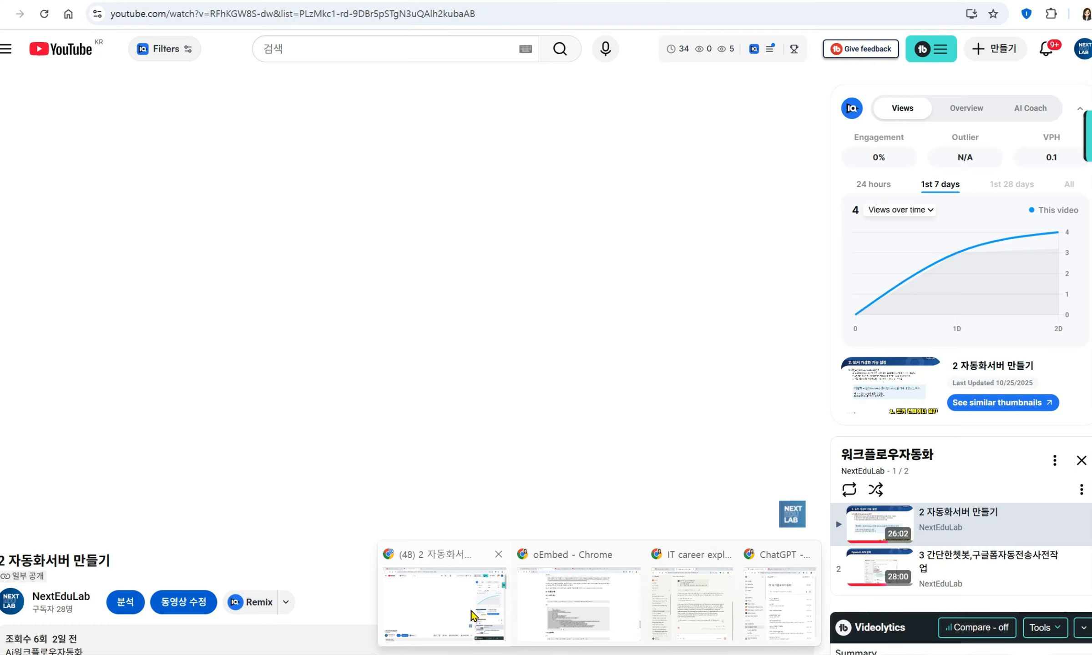
pyautogui.click(444, 606)
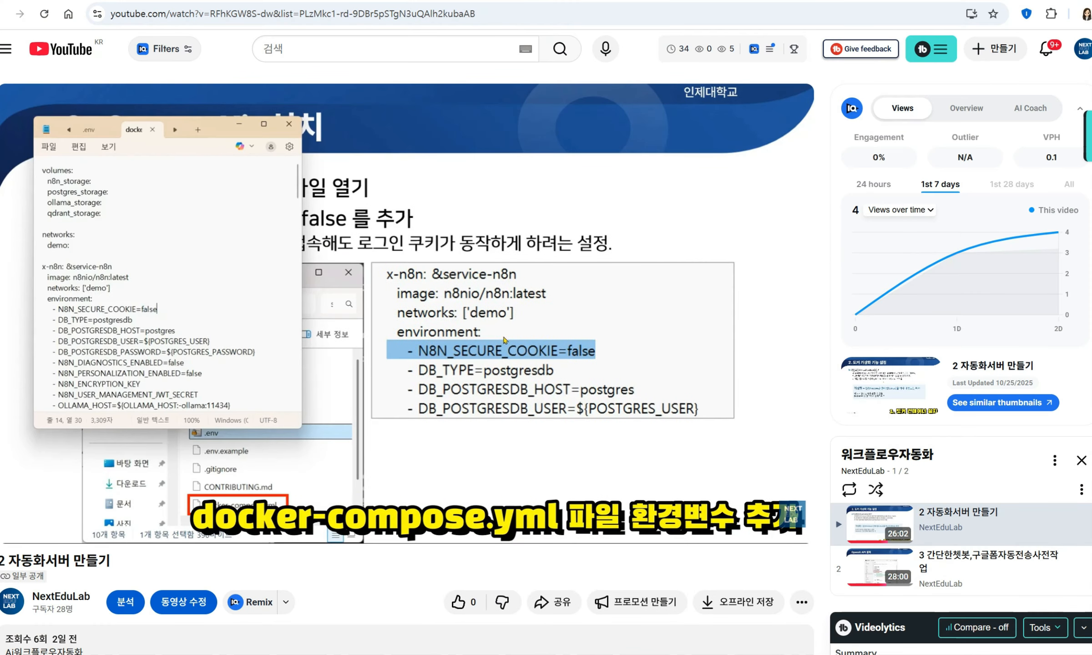
pyautogui.hotkey('ctrl', 't')
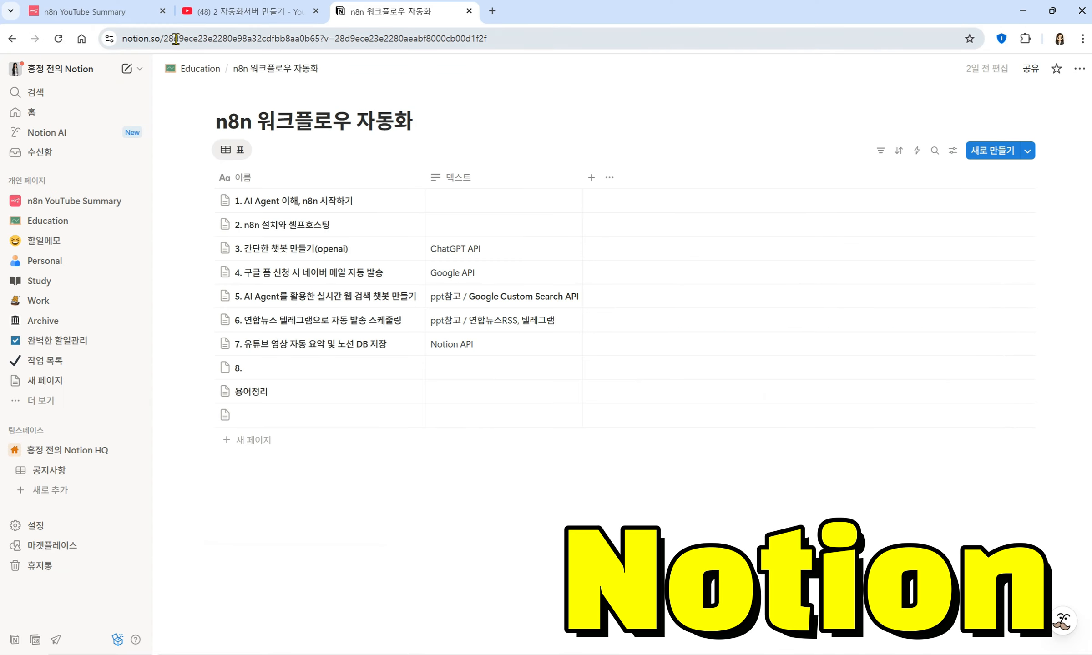
pyautogui.click(273, 38)
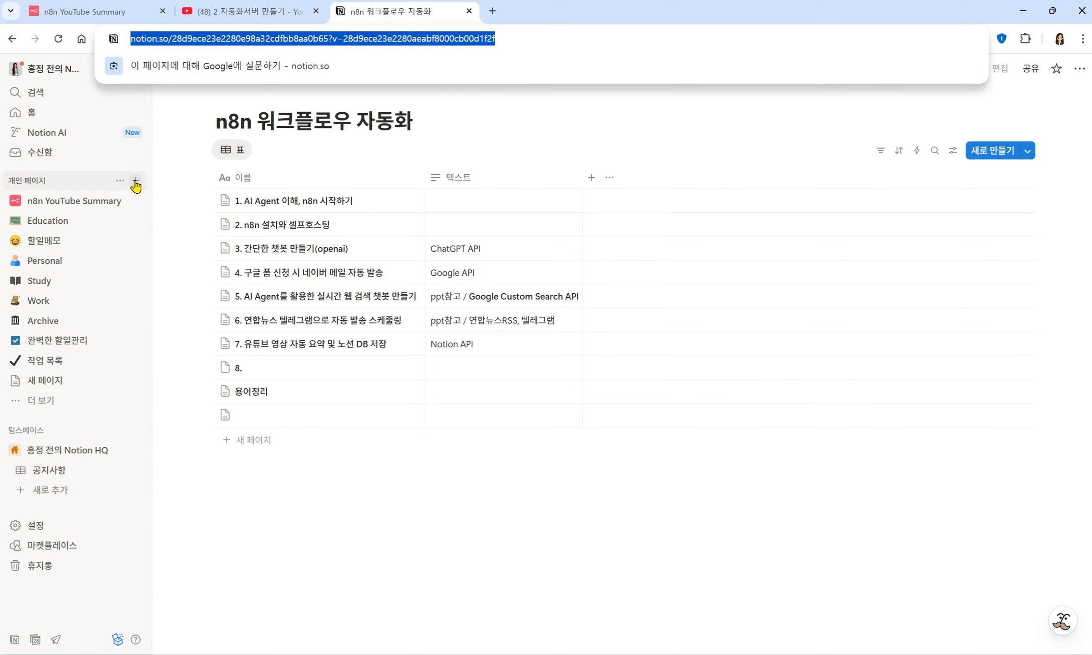
pyautogui.click(135, 182)
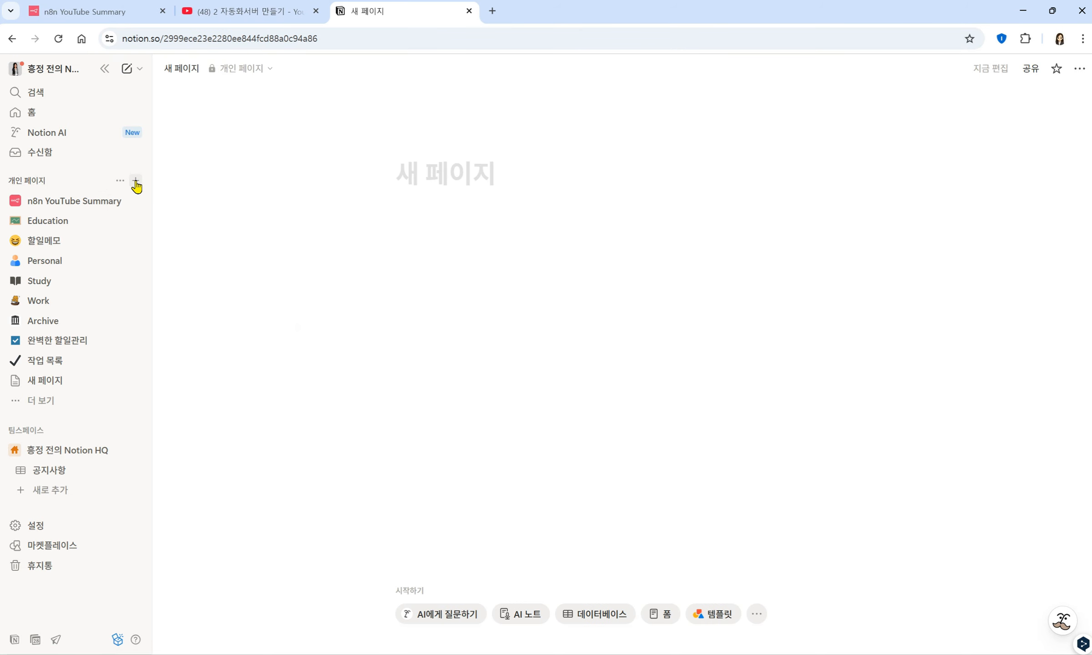
# Title the new page "유튜브 요약"
pyautogui.write('유튜브 용')
pyautogui.write('약')
pyautogui.press('Return')
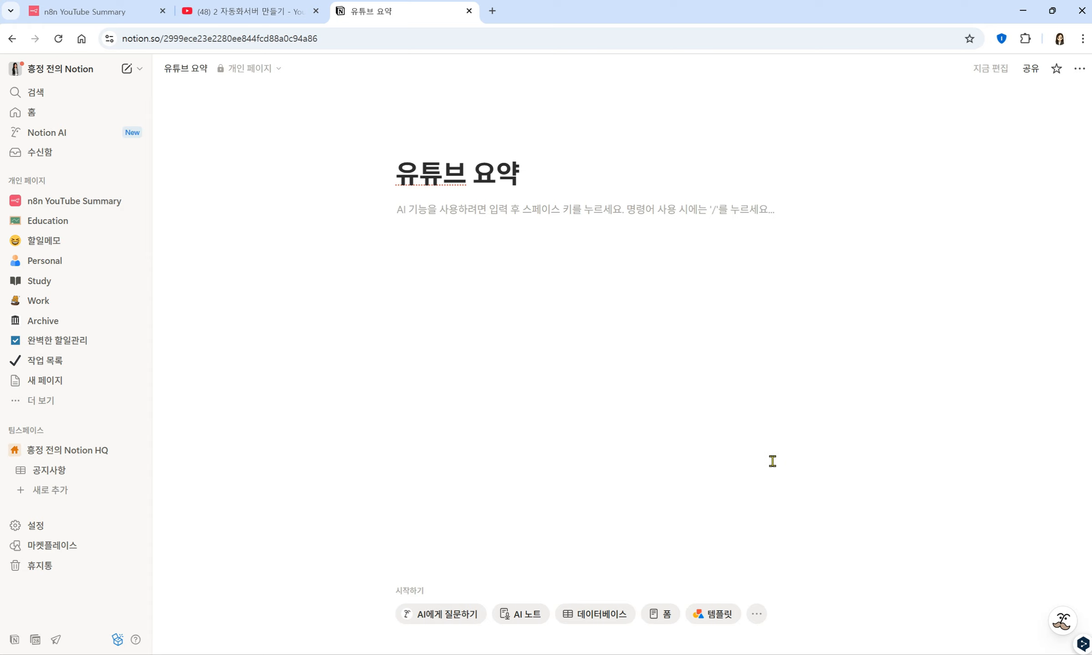
# Create an empty database in the personal pages and name it "유튜브 요약"
pyautogui.click(606, 618)
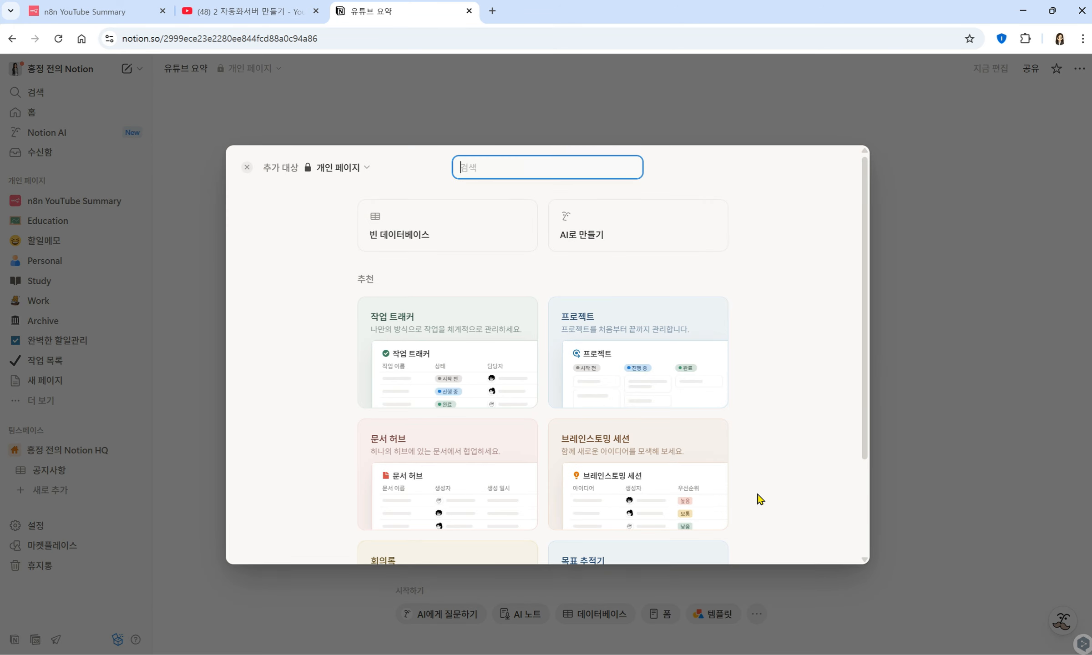
pyautogui.click(433, 233)
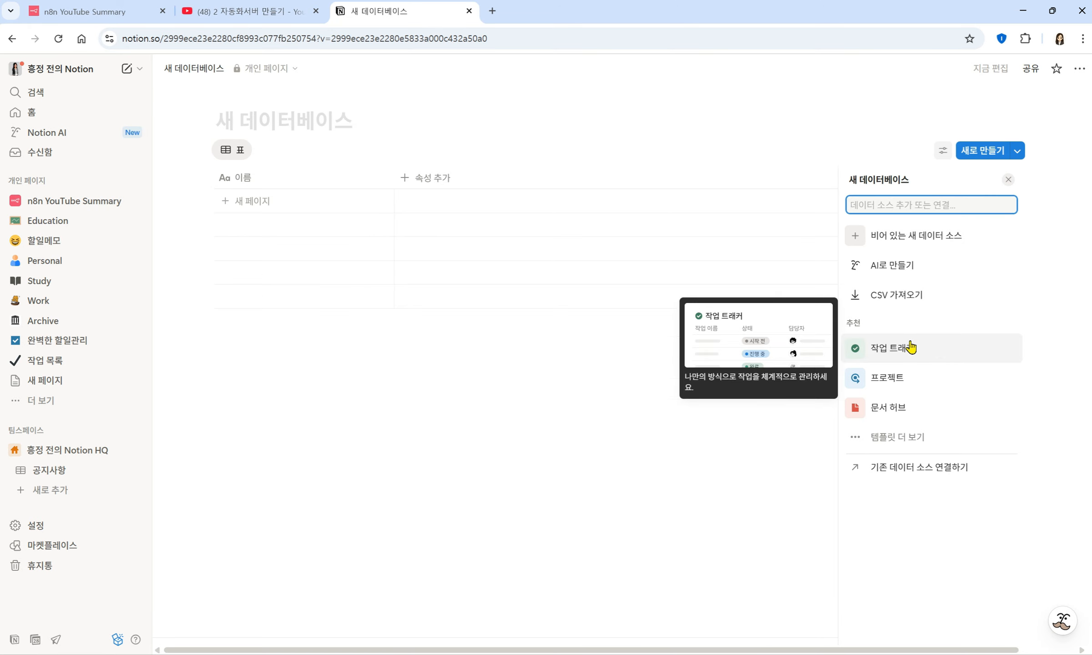
pyautogui.click(285, 123)
pyautogui.write('유')
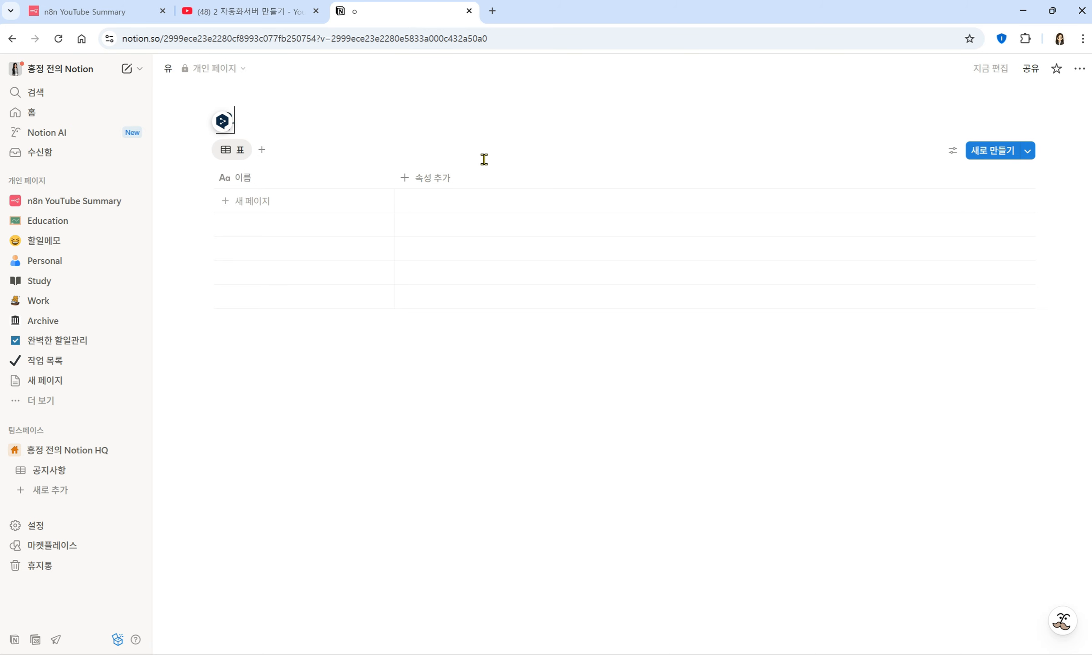
pyautogui.write('튜브 요약')
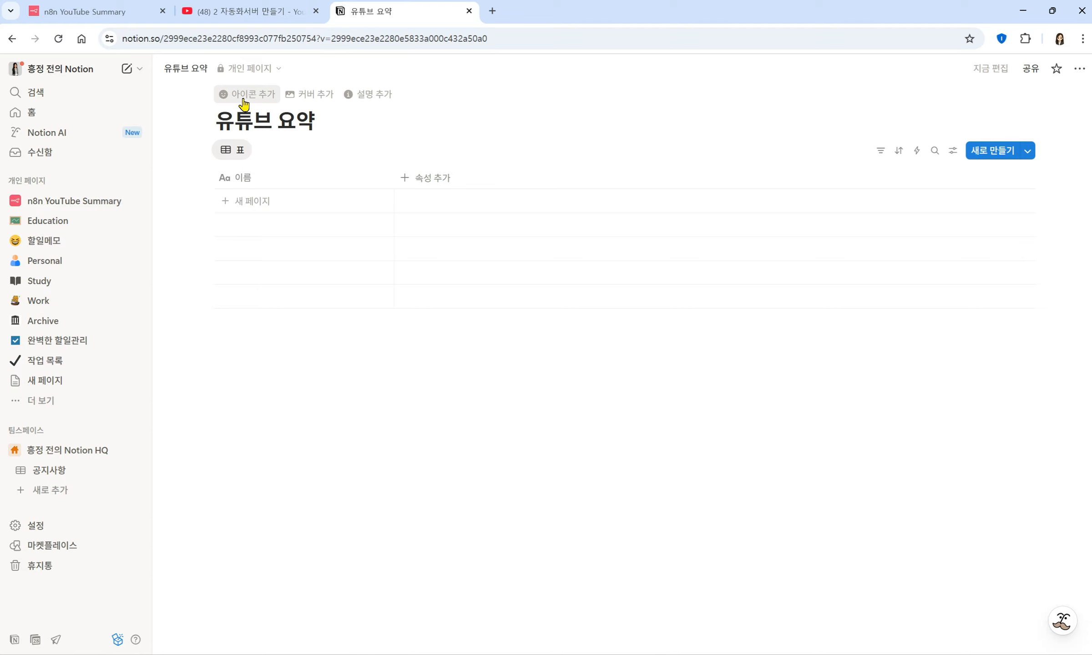
pyautogui.click(244, 94)
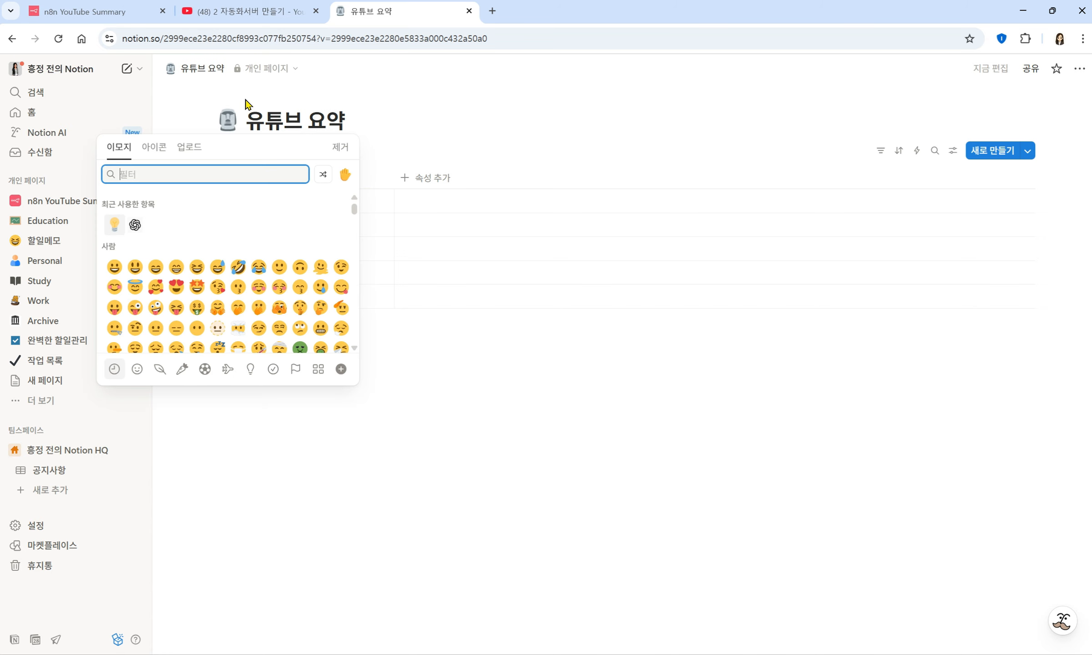
pyautogui.click(190, 148)
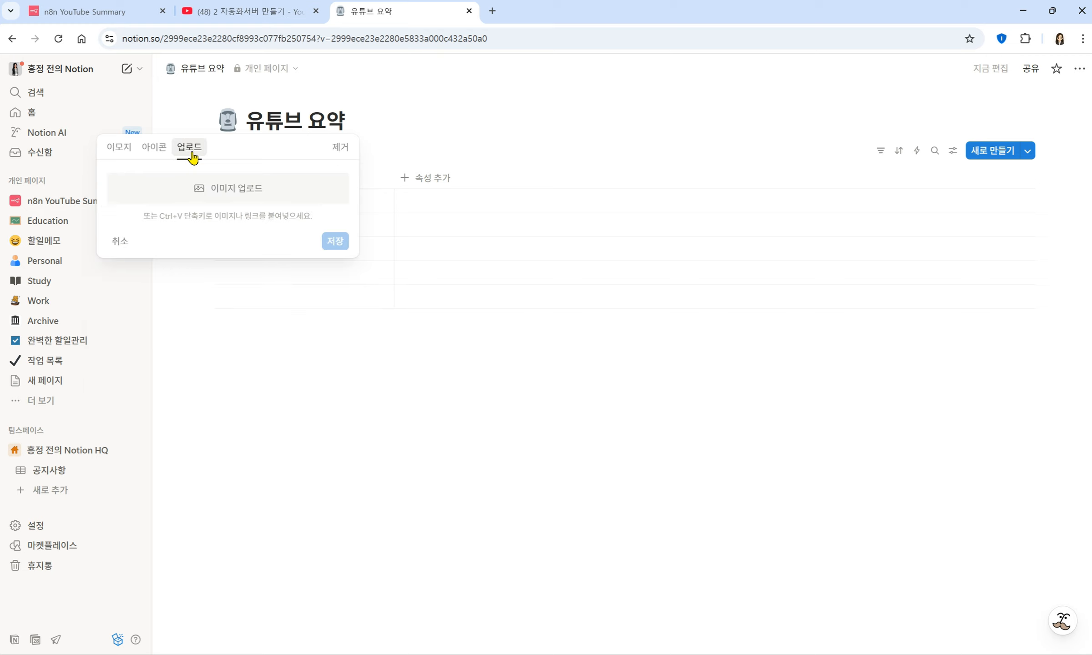
pyautogui.click(222, 188)
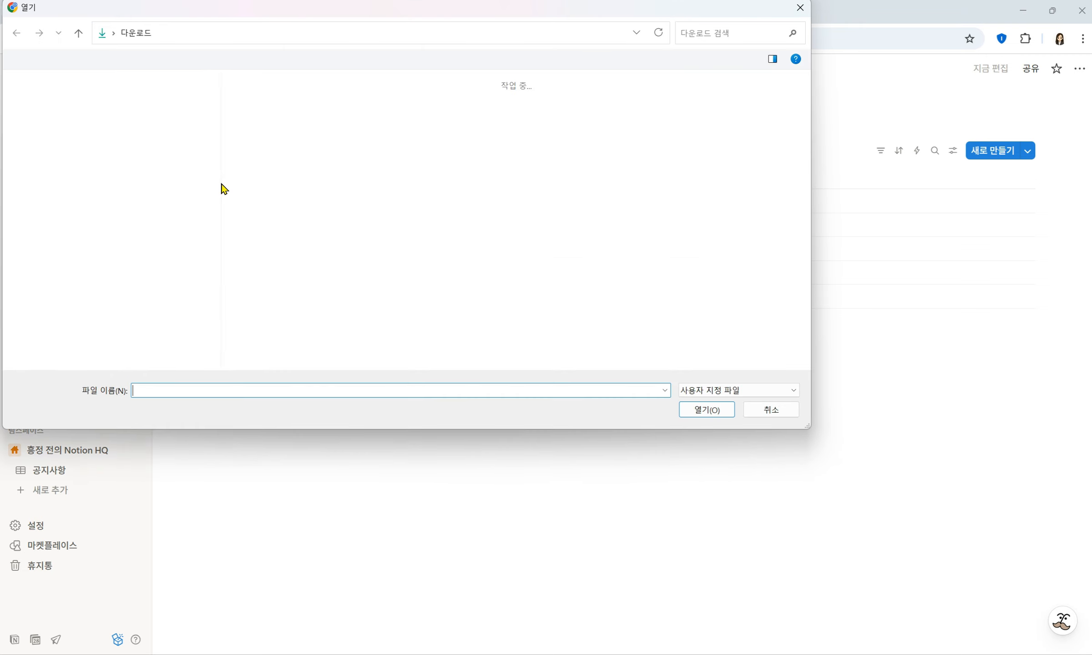
pyautogui.click(336, 232)
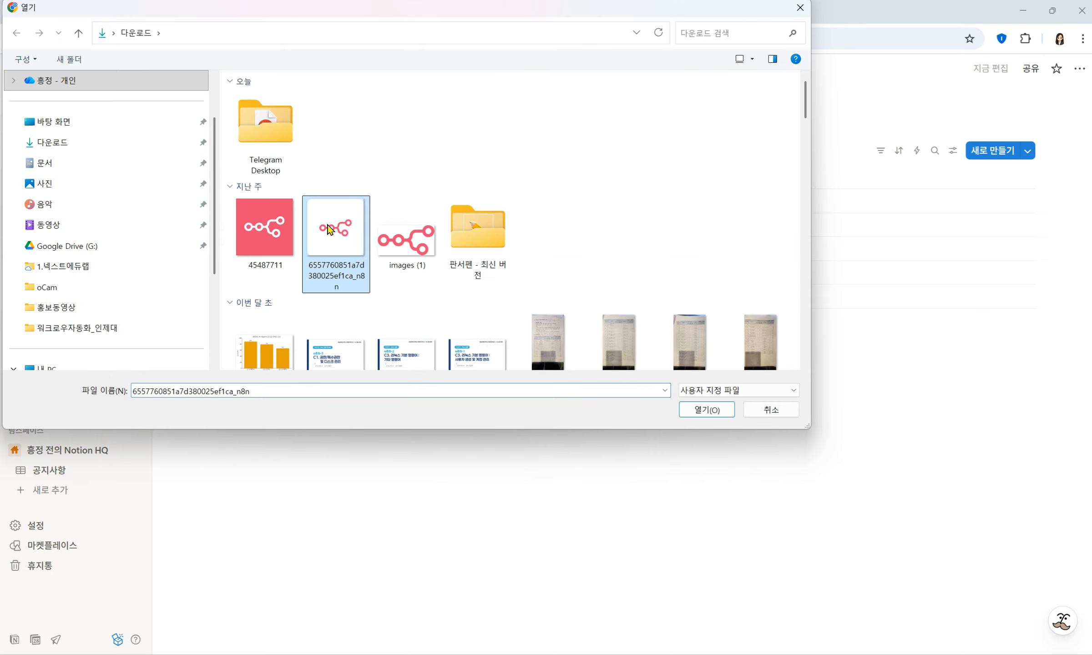
pyautogui.click(715, 414)
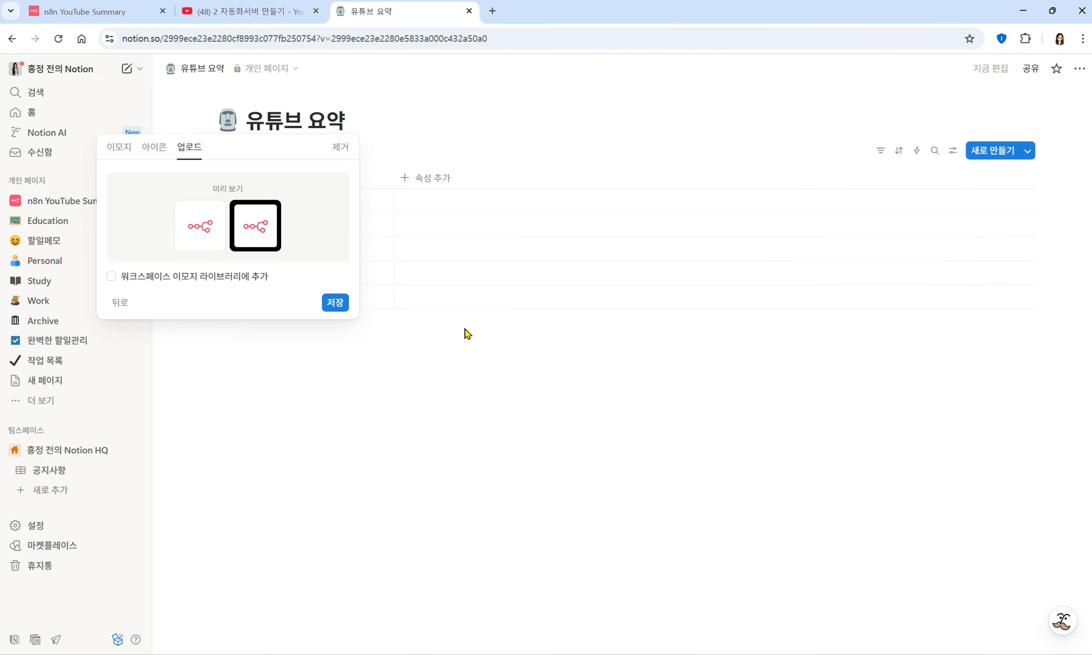
pyautogui.click(345, 305)
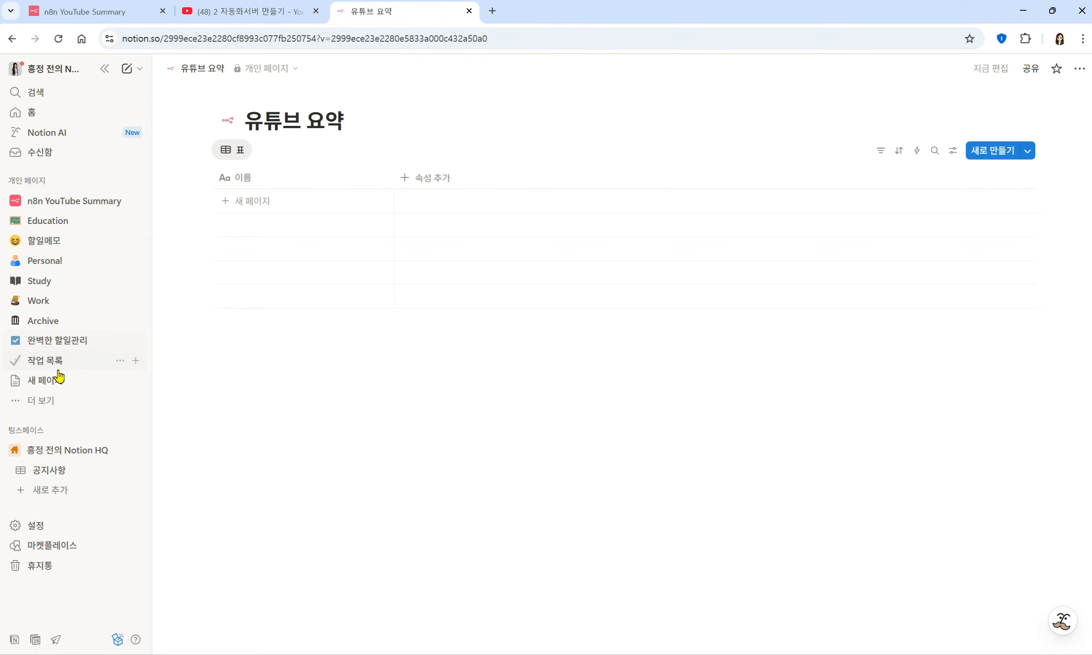
# Find the 유튜브 요약 database among the remaining personal pages and move it to the top of the personal pages list
pyautogui.click(45, 402)
pyautogui.moveTo(205, 456); pyautogui.dragTo(211, 400)
pyautogui.moveTo(238, 215); pyautogui.dragTo(68, 187)
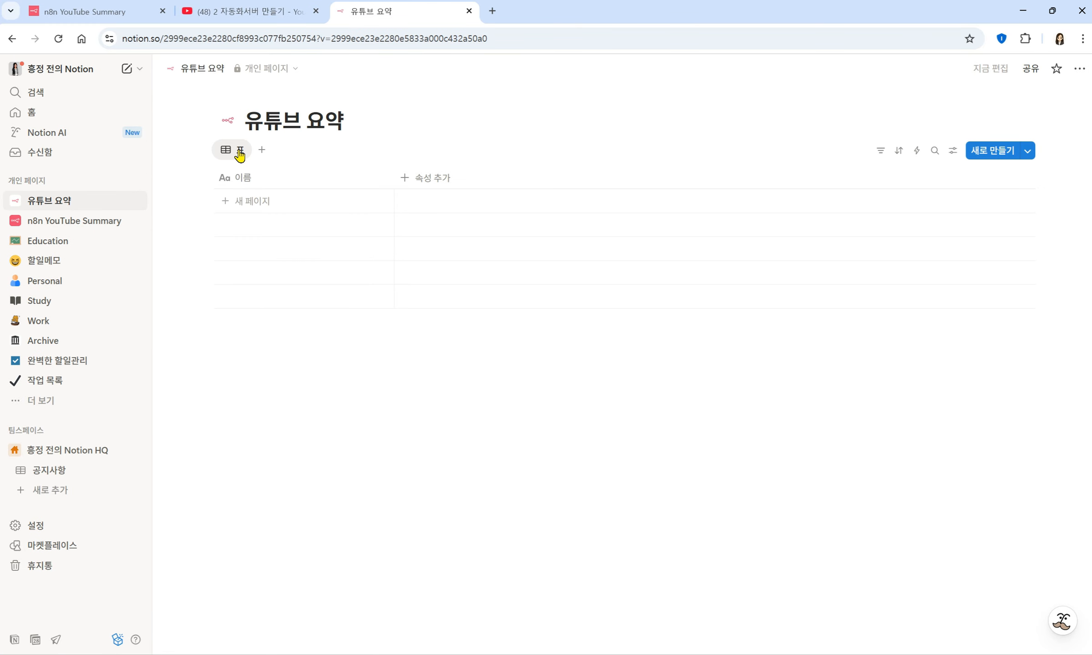
# Name the database's table view "YouTube Summary"
pyautogui.click(240, 152)
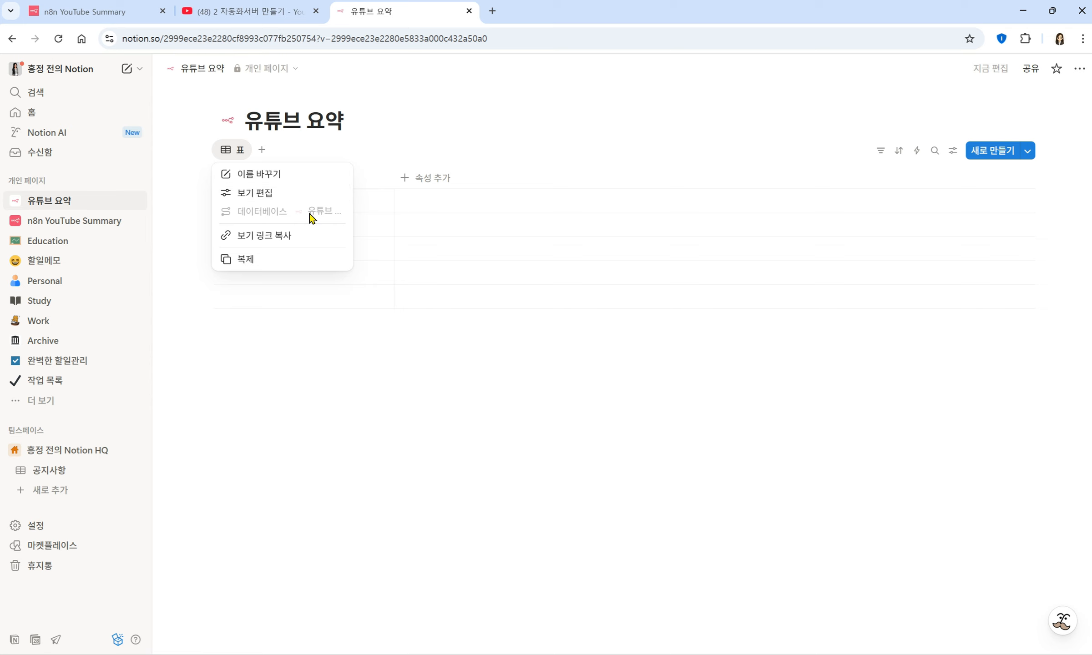
pyautogui.click(291, 193)
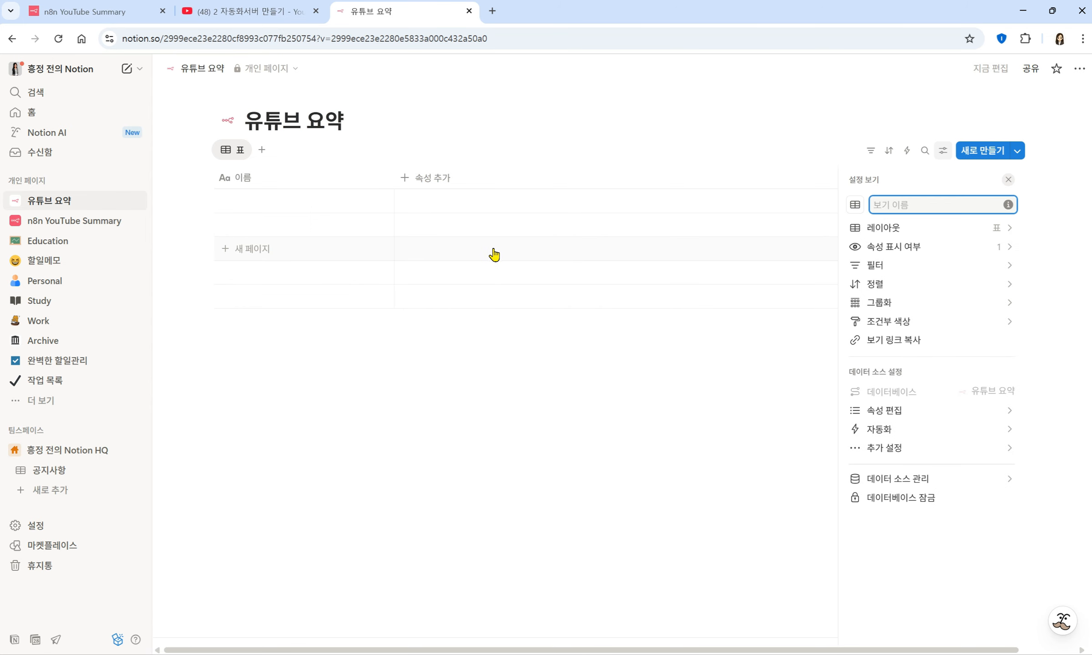
pyautogui.write('YouTubeSummary')
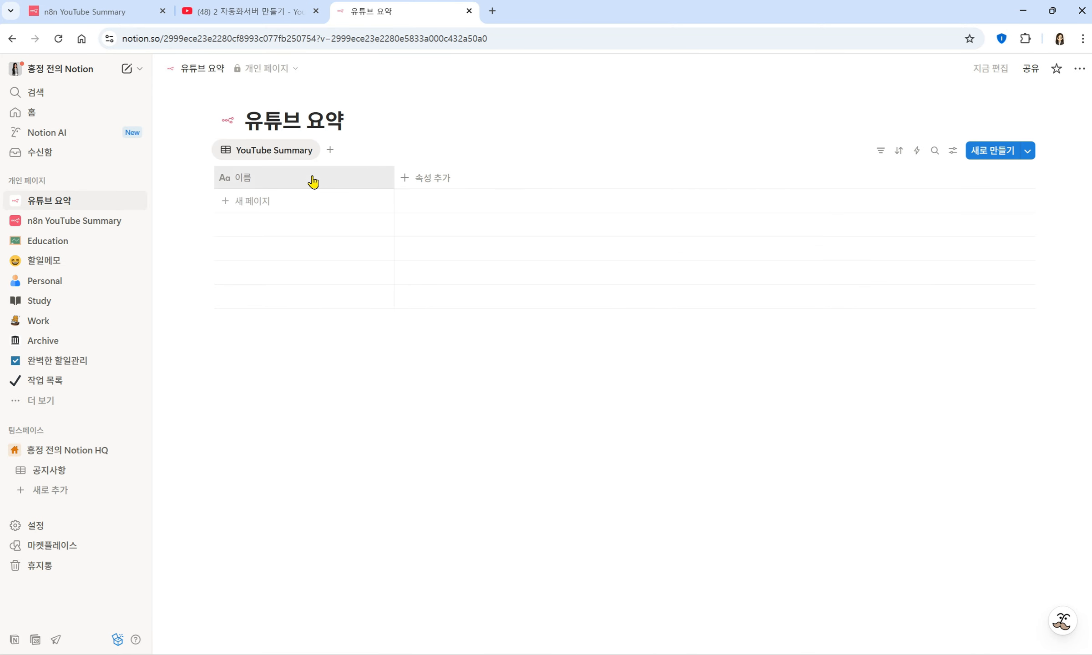
# Rename the database's first property to "제목"
pyautogui.click(313, 180)
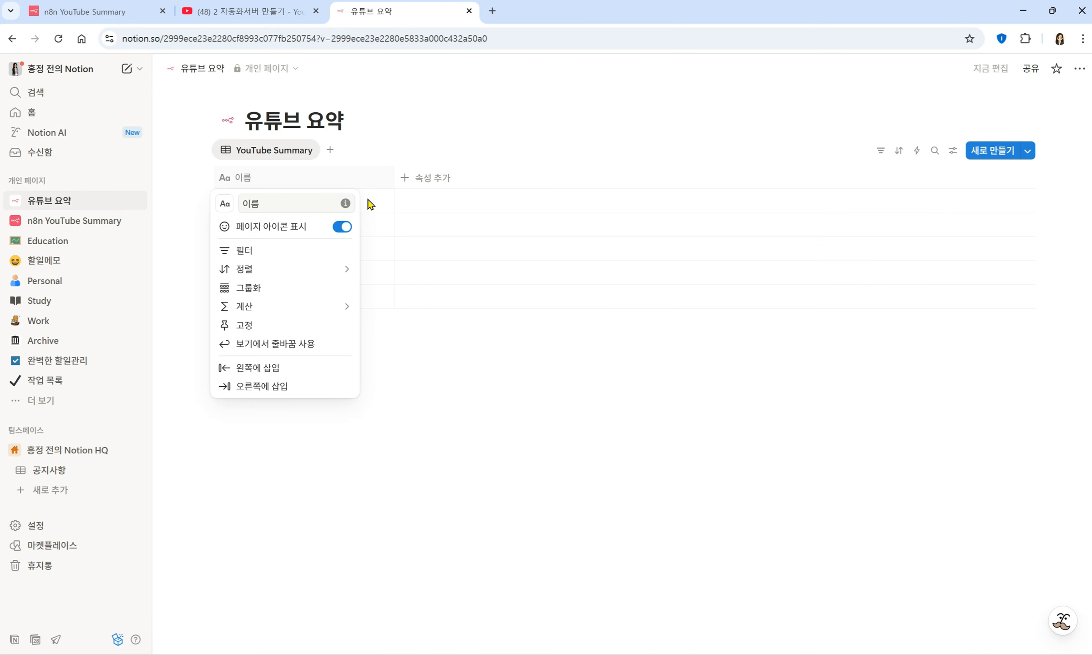
pyautogui.doubleClick(301, 205)
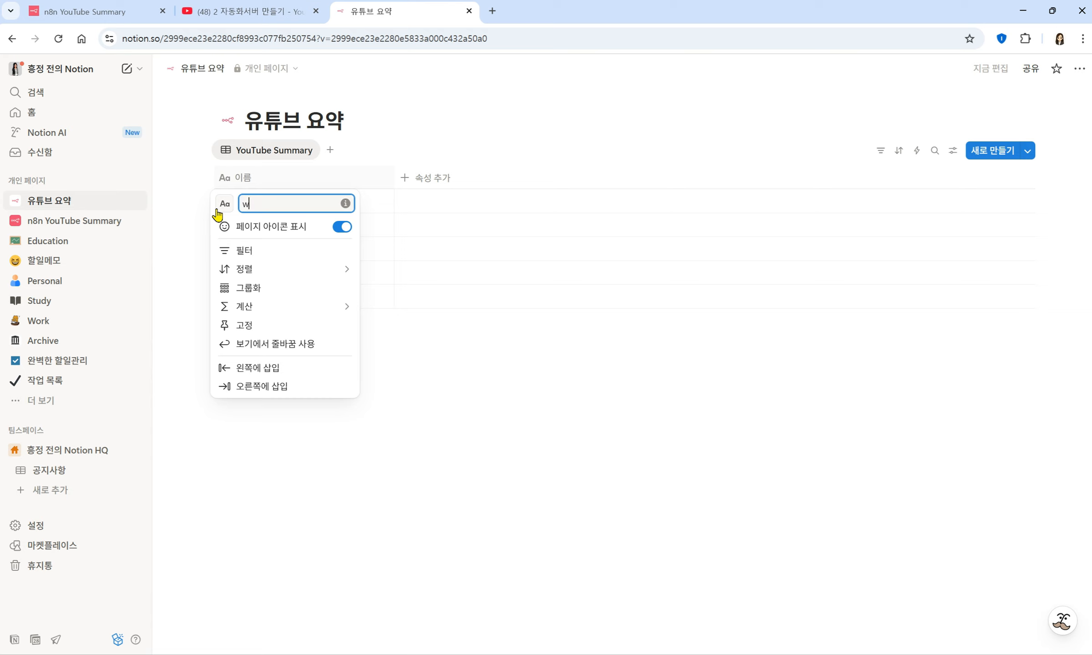
pyautogui.write('제목')
pyautogui.press('Return')
# Add a text property named "채널명" to the database and start adding another property after it
pyautogui.click(426, 178)
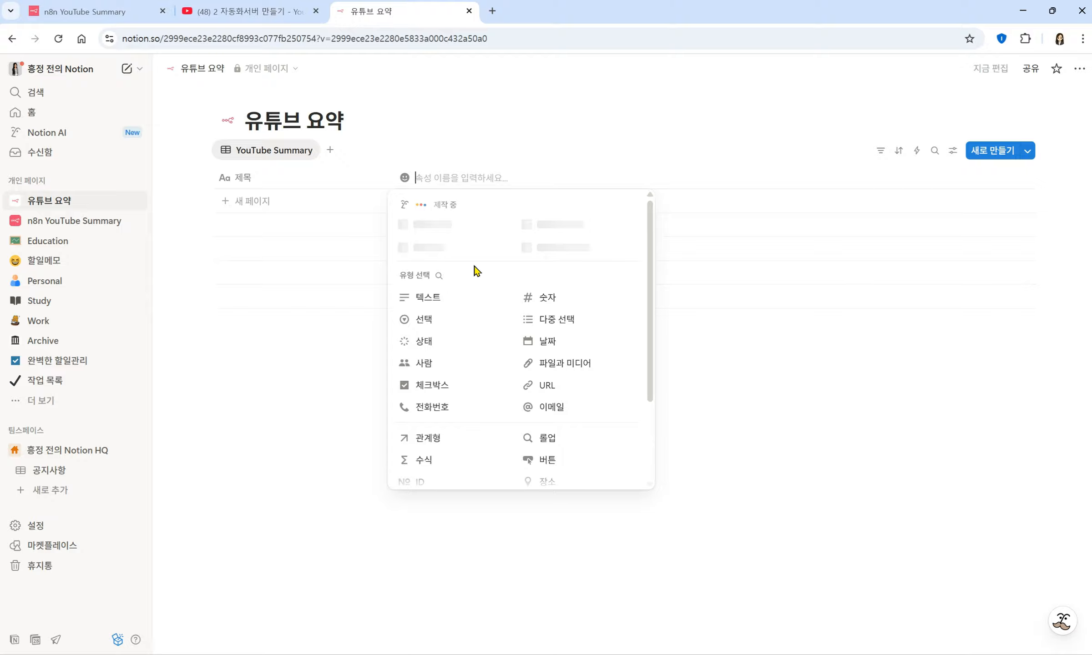
pyautogui.click(427, 298)
pyautogui.click(449, 181)
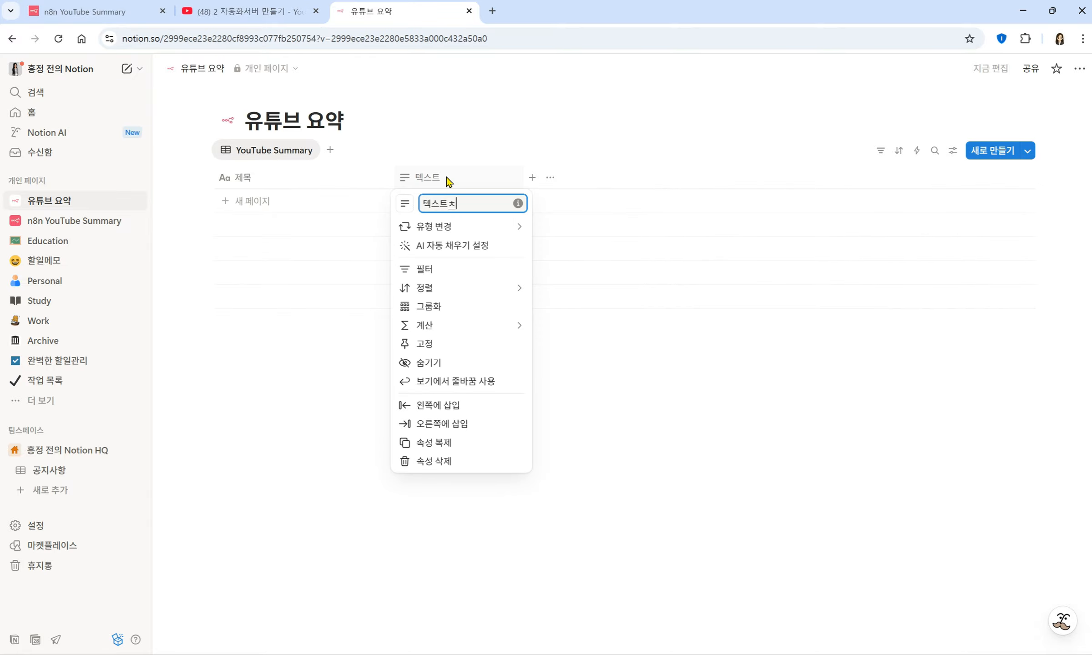
pyautogui.write('ㅊ채ㄴ')
pyautogui.hotkey('ctrl', 'a')
pyautogui.press('BackSpace')
pyautogui.write('채넒')
pyautogui.press('Return')
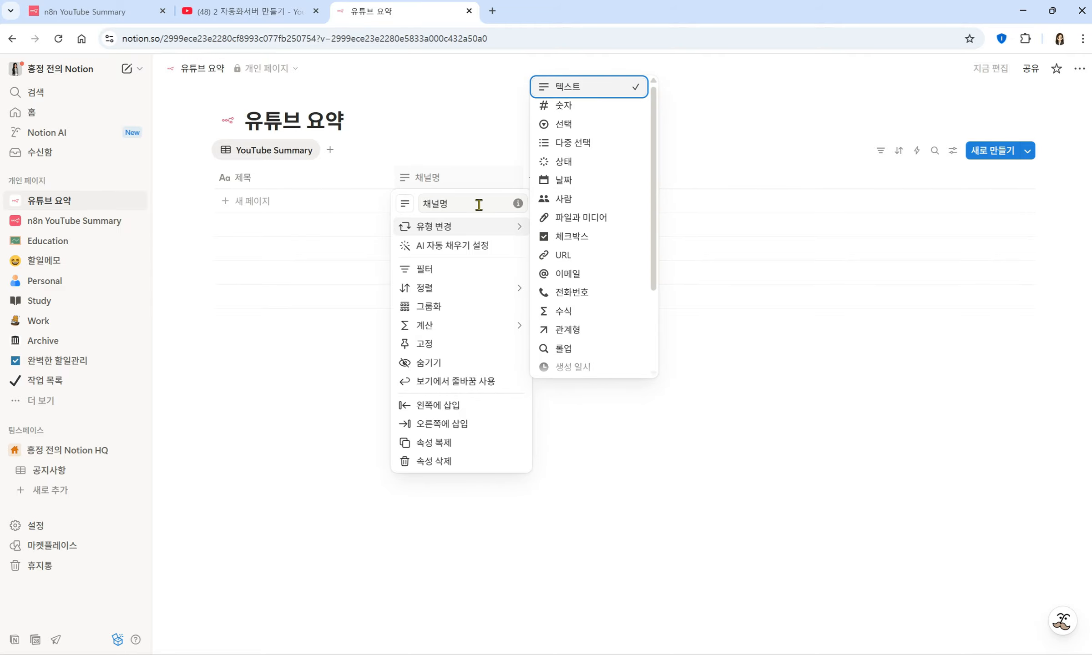
pyautogui.click(638, 471)
pyautogui.click(536, 209)
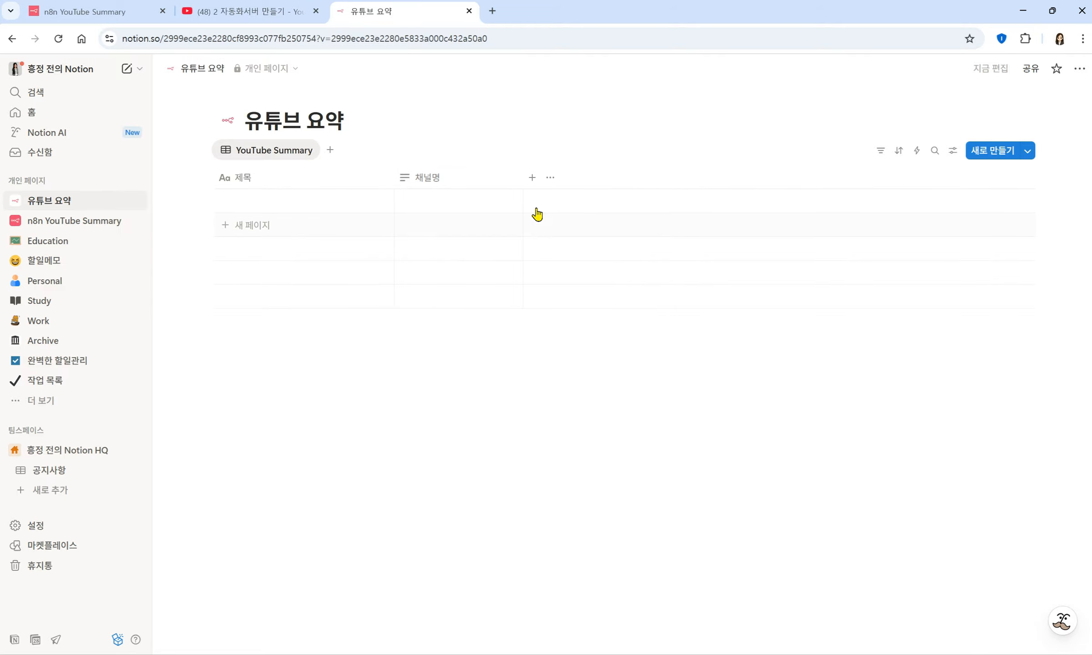
pyautogui.click(533, 178)
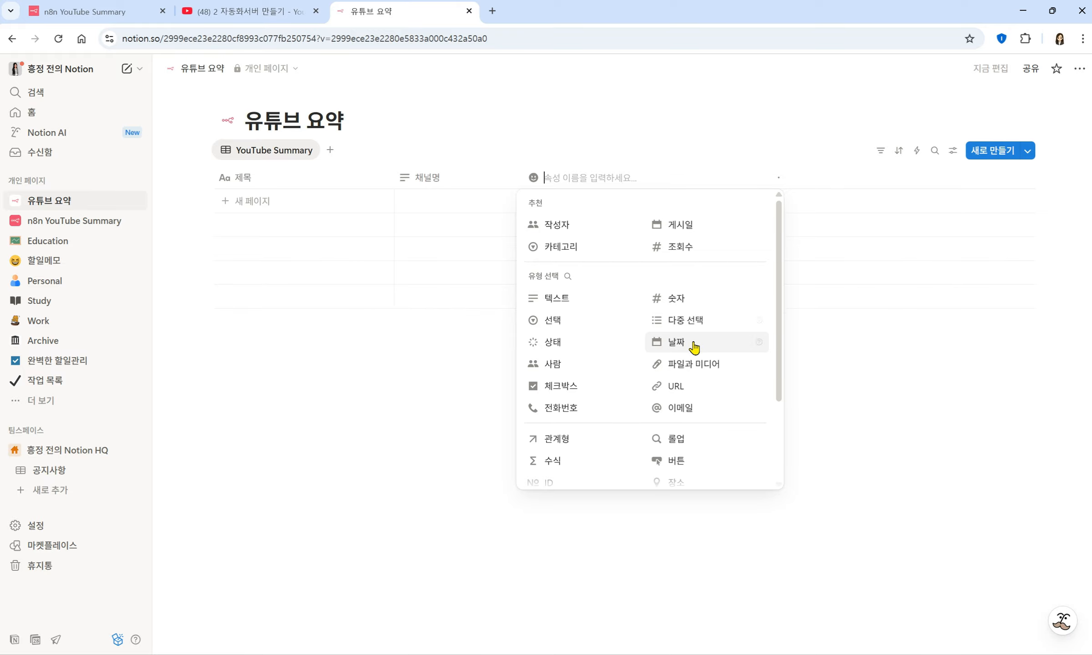
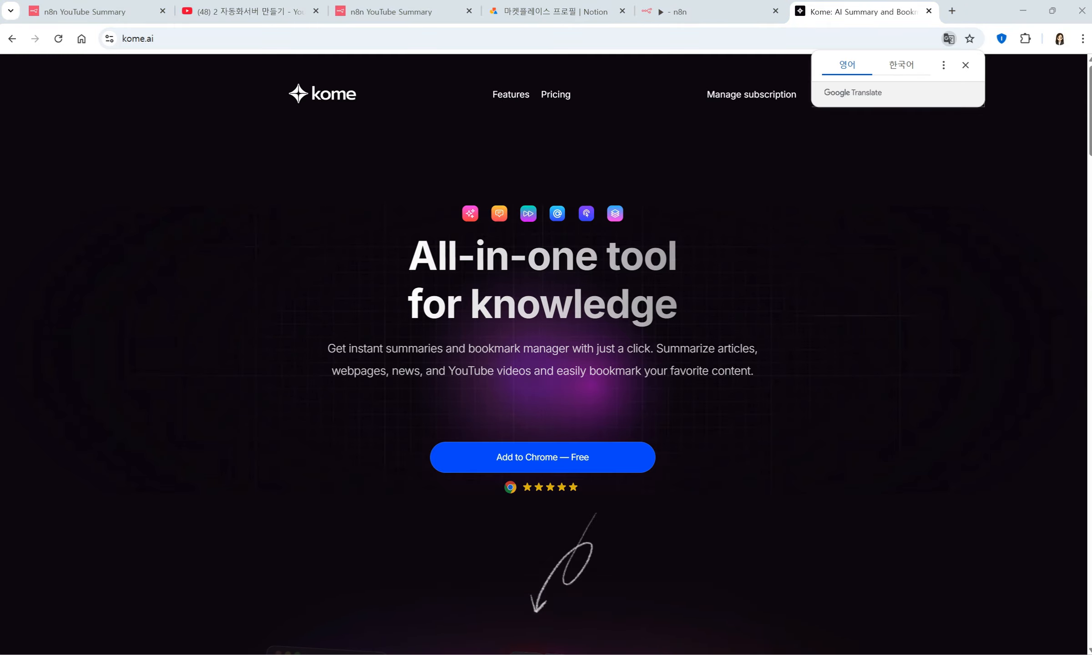
# Open the YouTube Transcript Generator tool from the Tools links at the end of the Kome home page
pyautogui.scroll(-10, 936, 368)
pyautogui.moveTo(1091, 251); pyautogui.dragTo(1091, 623)
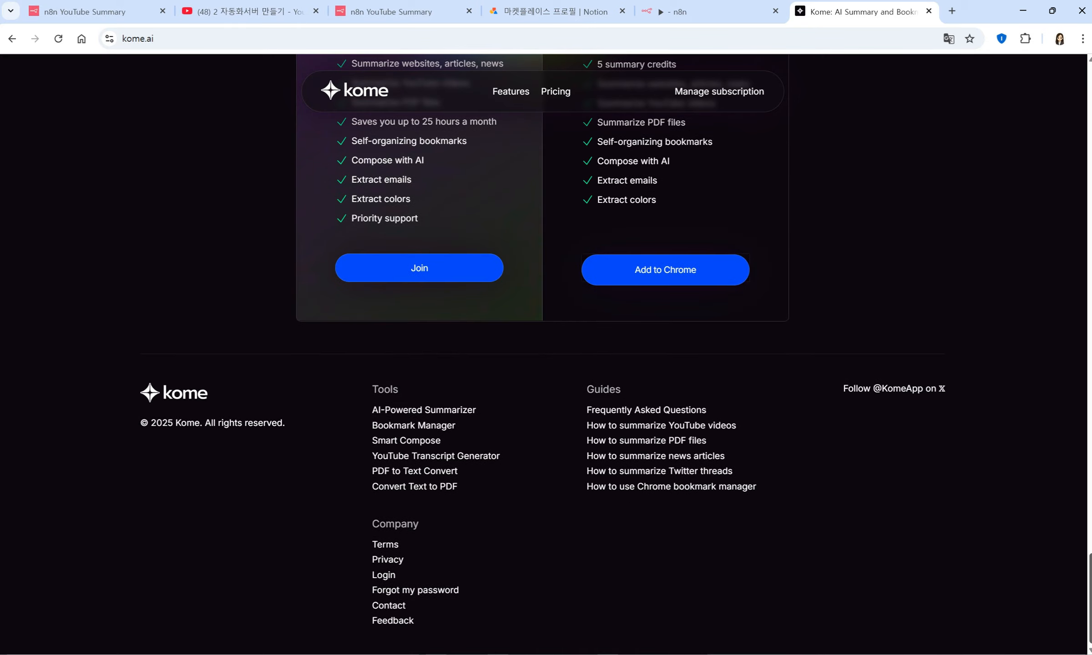
pyautogui.moveTo(513, 460); pyautogui.dragTo(430, 452)
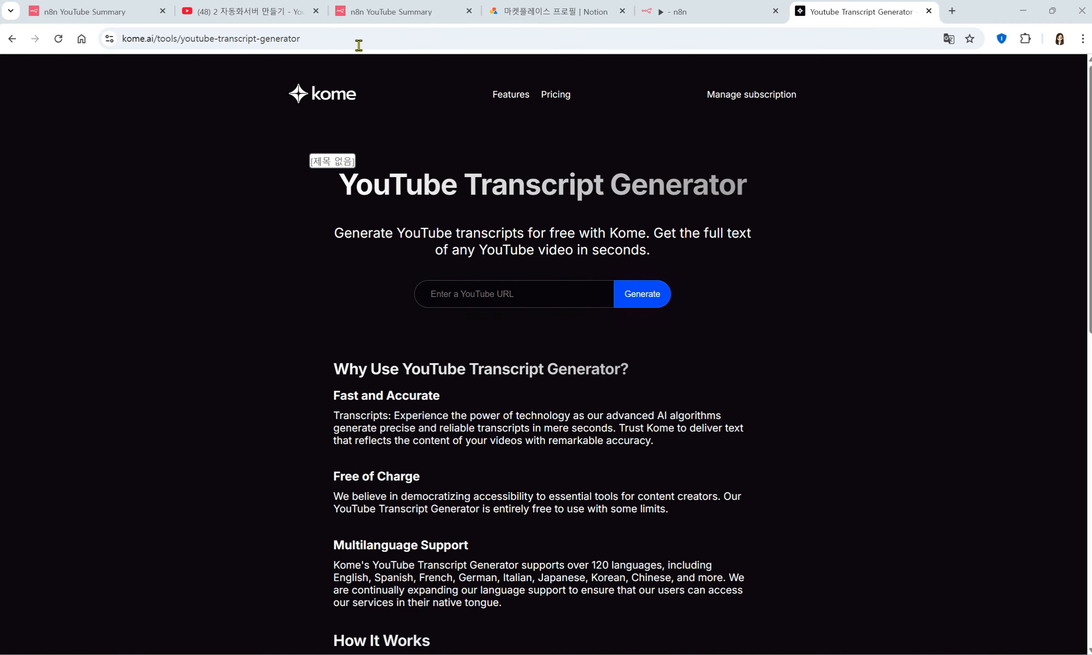
# Switch to the YouTube tab, go to the YouTube home feed and close the mini player
pyautogui.click(249, 13)
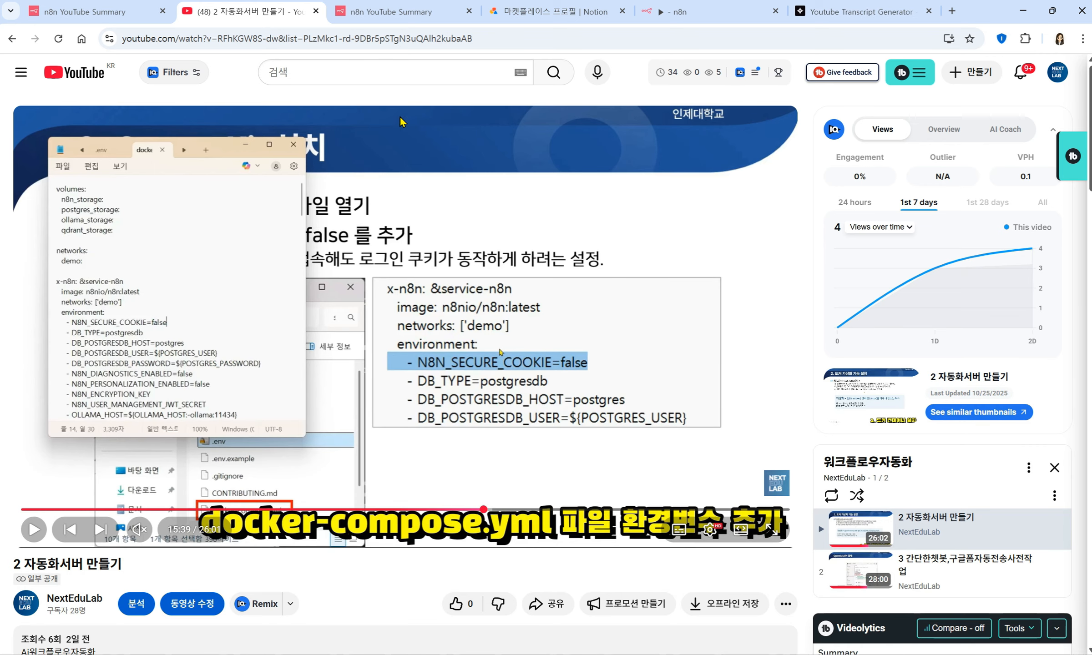
pyautogui.click(72, 75)
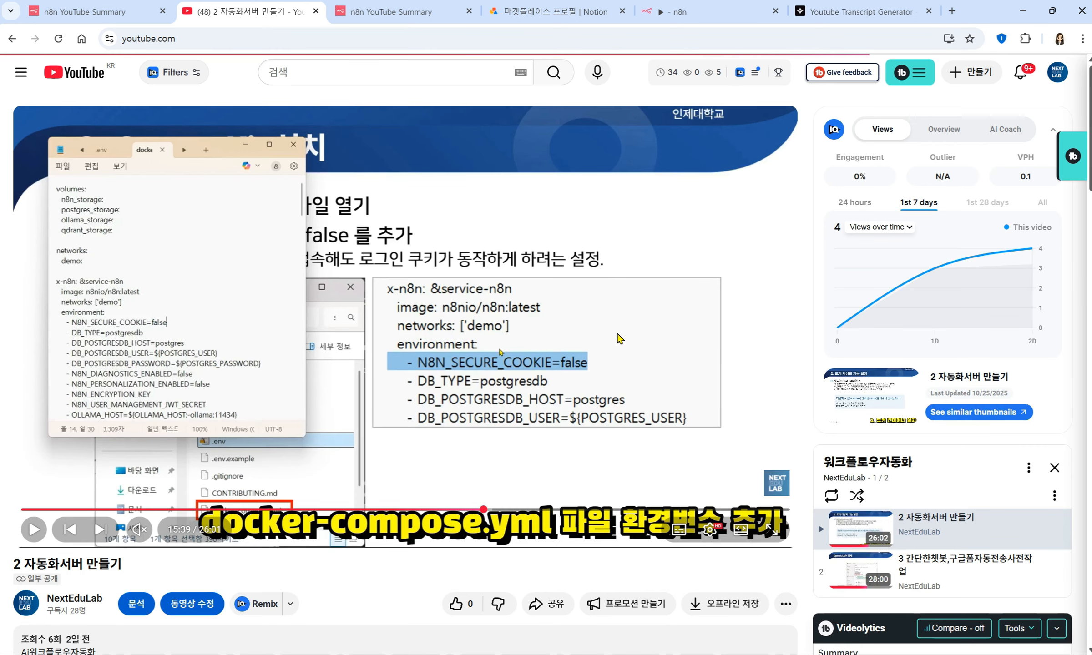
pyautogui.scroll(-14, 849, 376)
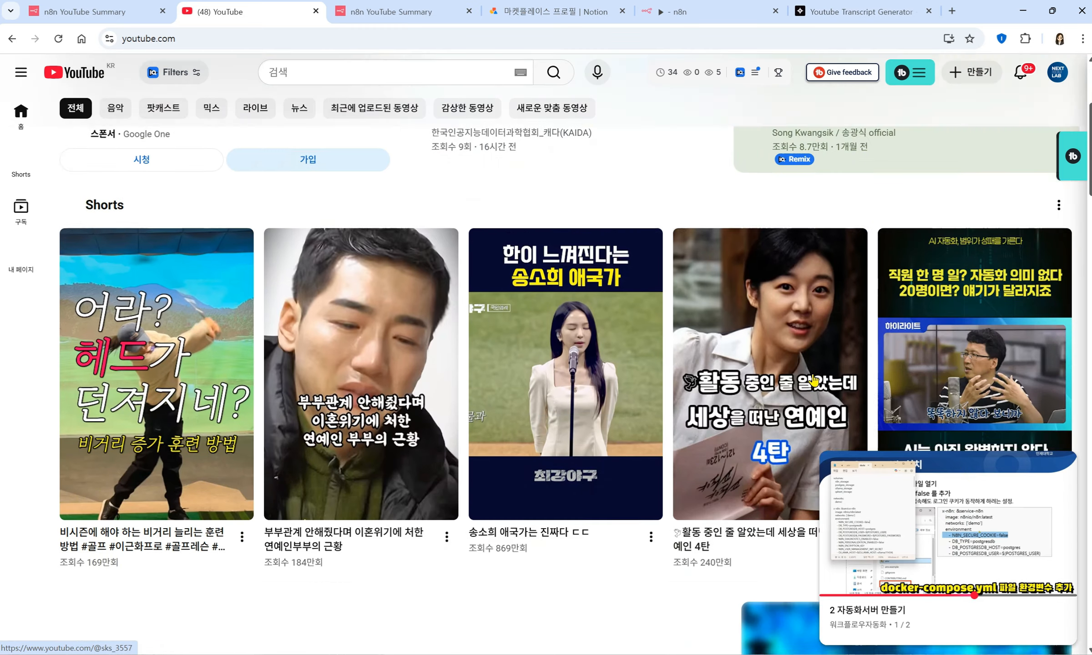
pyautogui.click(1065, 466)
# Browse the recommended videos in the YouTube home feed for one suitable for summarising
pyautogui.scroll(-7, 1010, 395)
pyautogui.scroll(-6, 1008, 395)
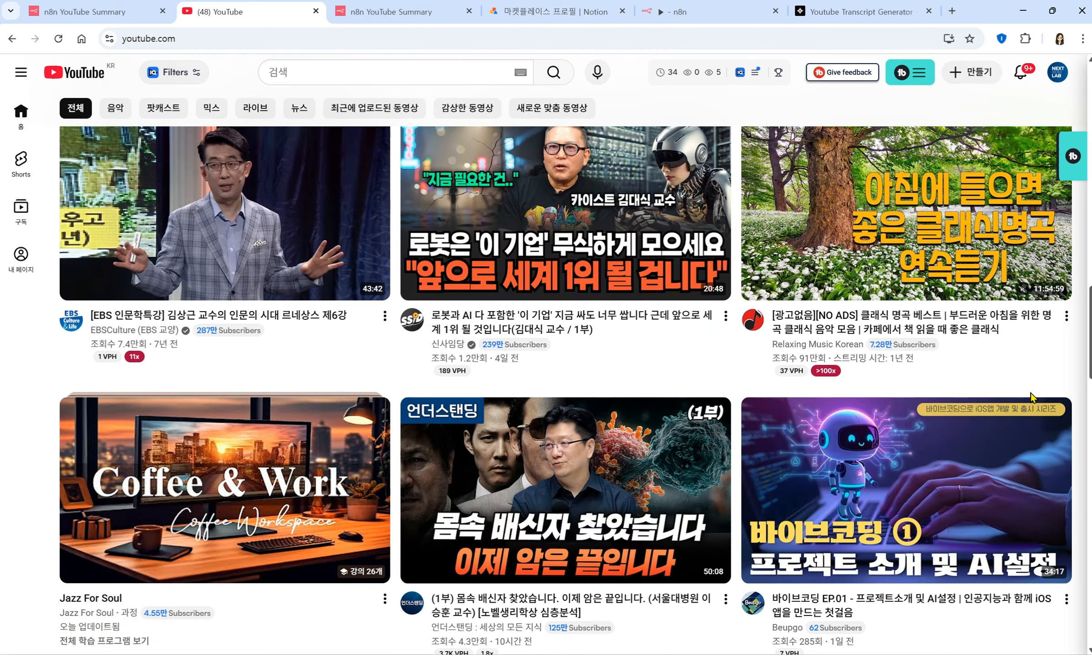
pyautogui.scroll(-4, 1031, 396)
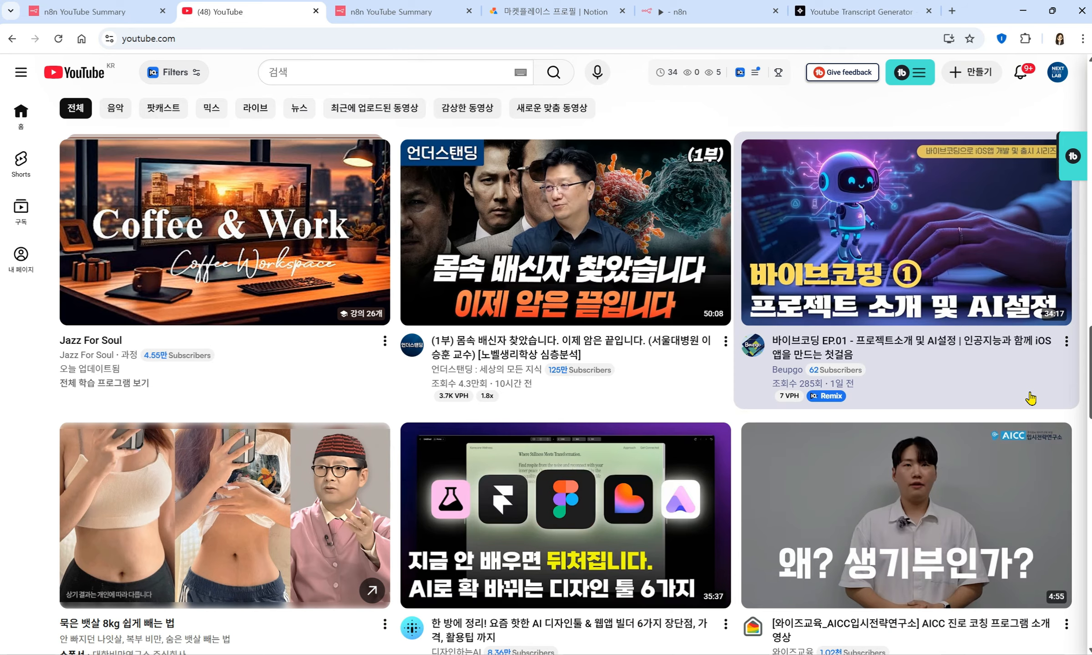
pyautogui.scroll(-10, 1031, 399)
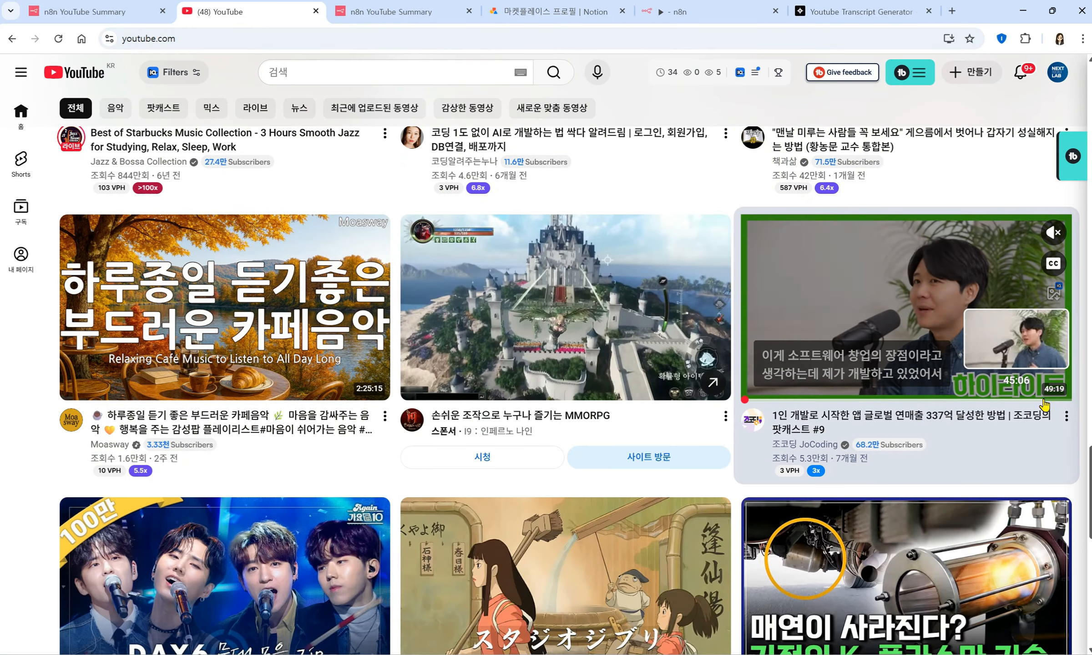
pyautogui.scroll(-6, 1045, 403)
pyautogui.scroll(-2, 1045, 403)
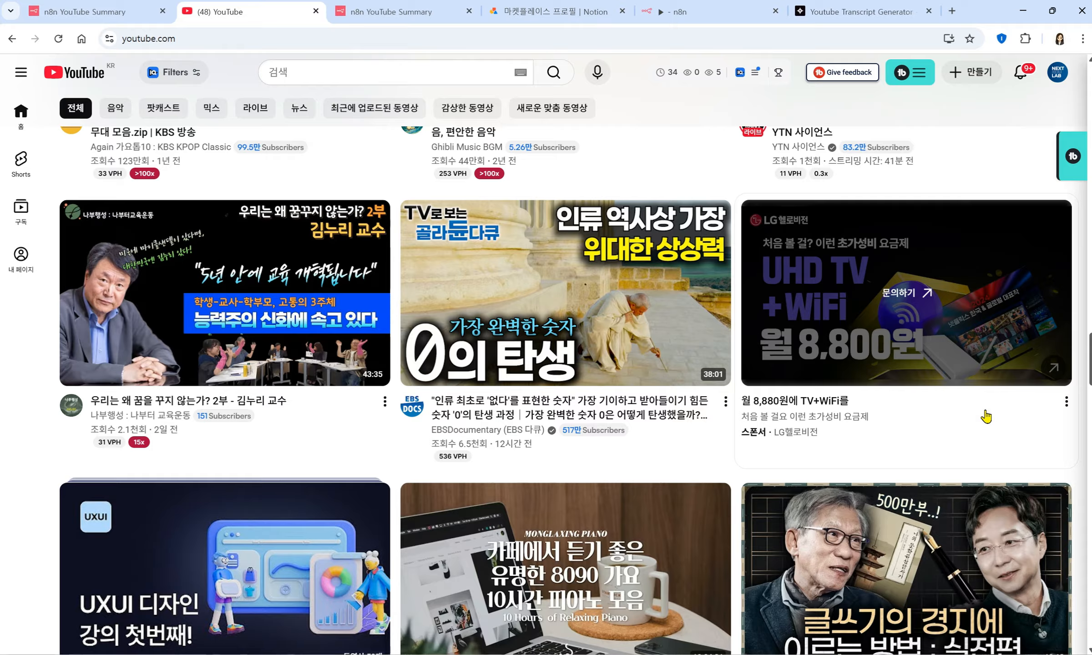
pyautogui.scroll(-3, 519, 390)
pyautogui.scroll(-3, 745, 436)
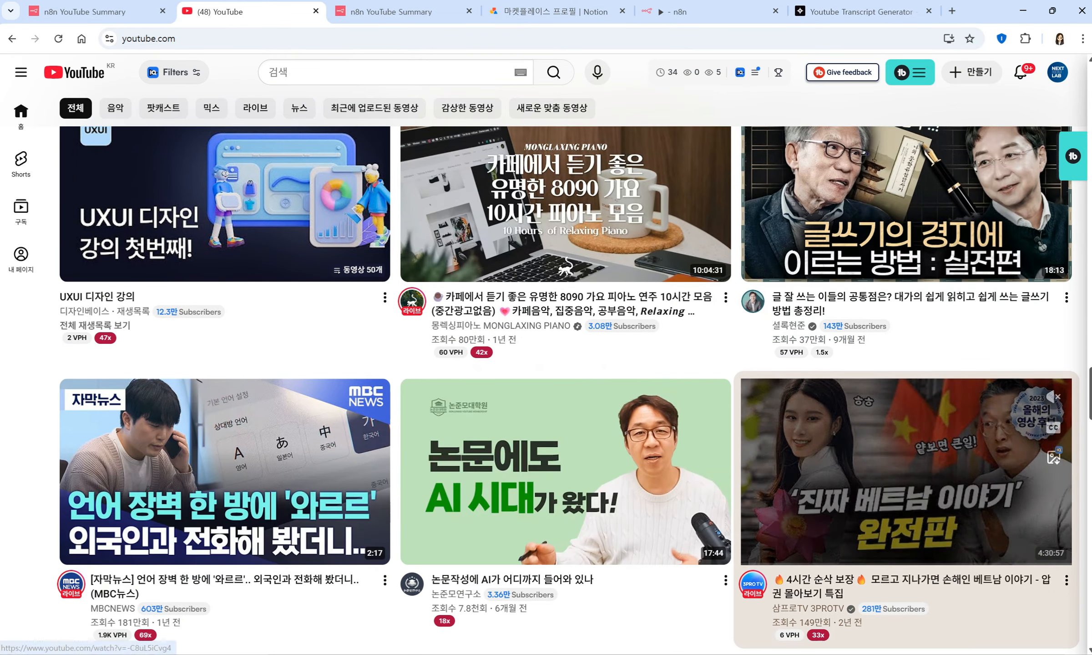
pyautogui.moveTo(1091, 387); pyautogui.dragTo(1090, 89)
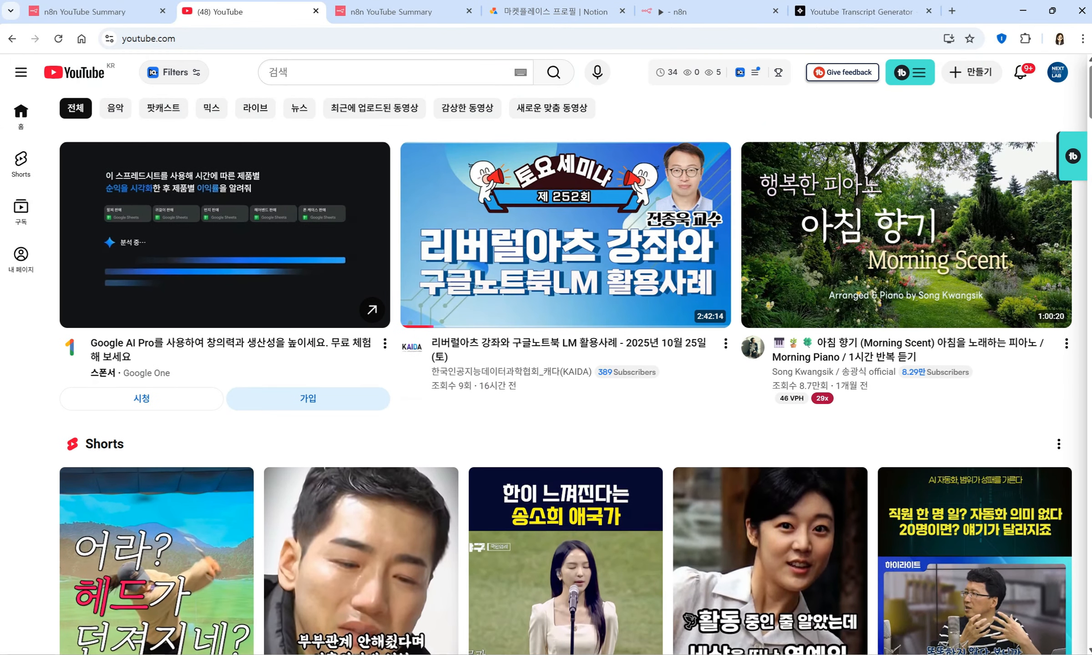
pyautogui.scroll(-15, 702, 299)
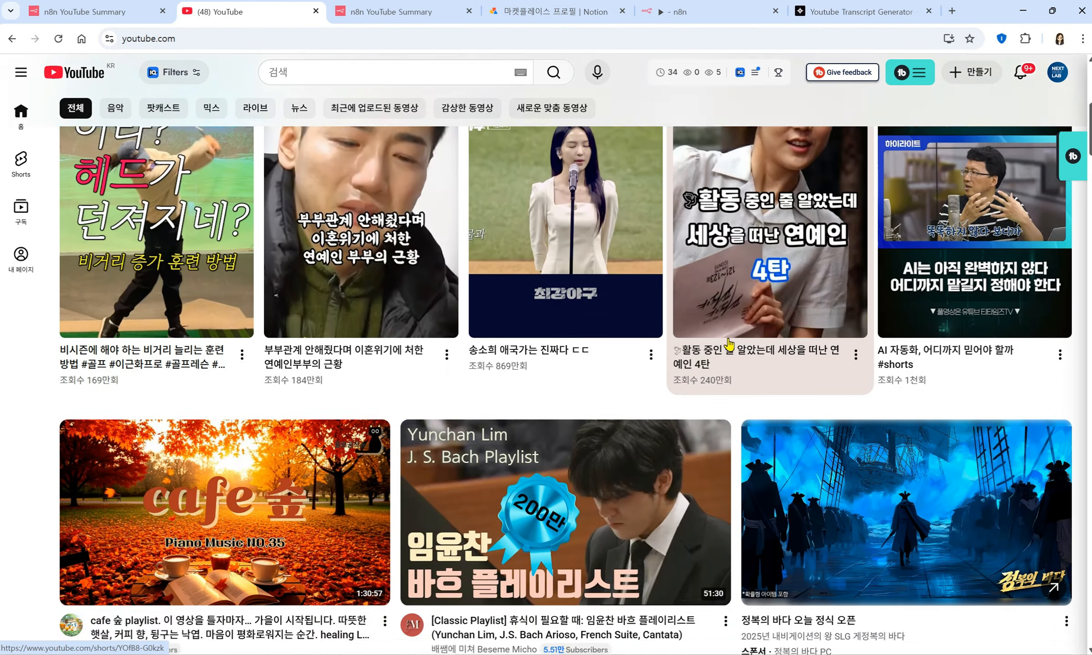
pyautogui.scroll(-10, 734, 347)
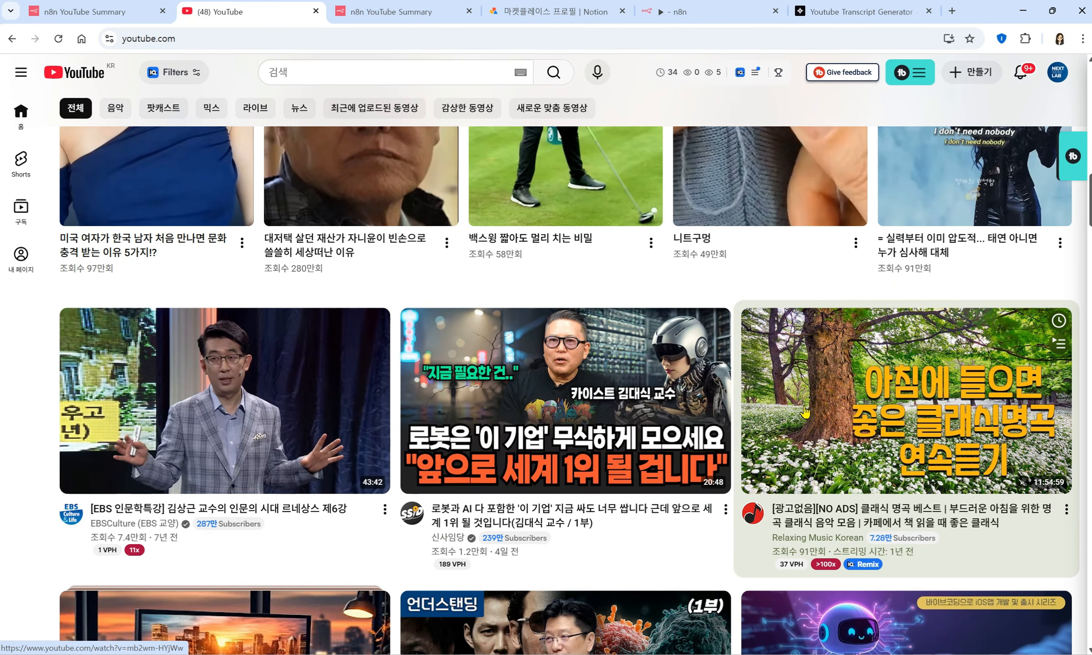
pyautogui.scroll(-8, 805, 412)
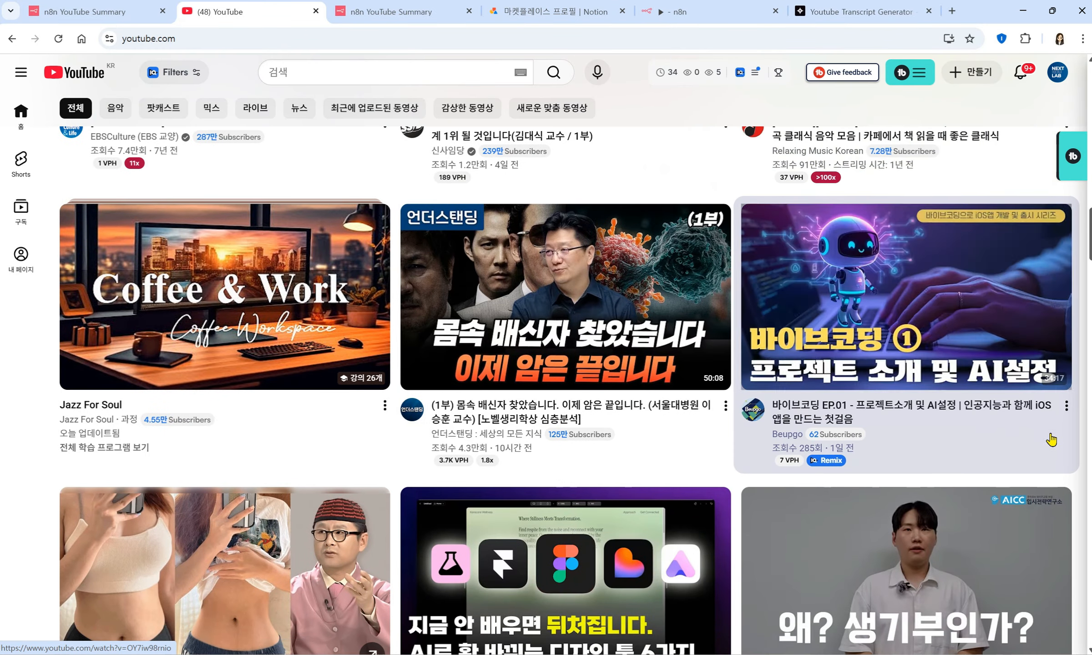
pyautogui.scroll(-7, 1024, 441)
pyautogui.scroll(-8, 1023, 441)
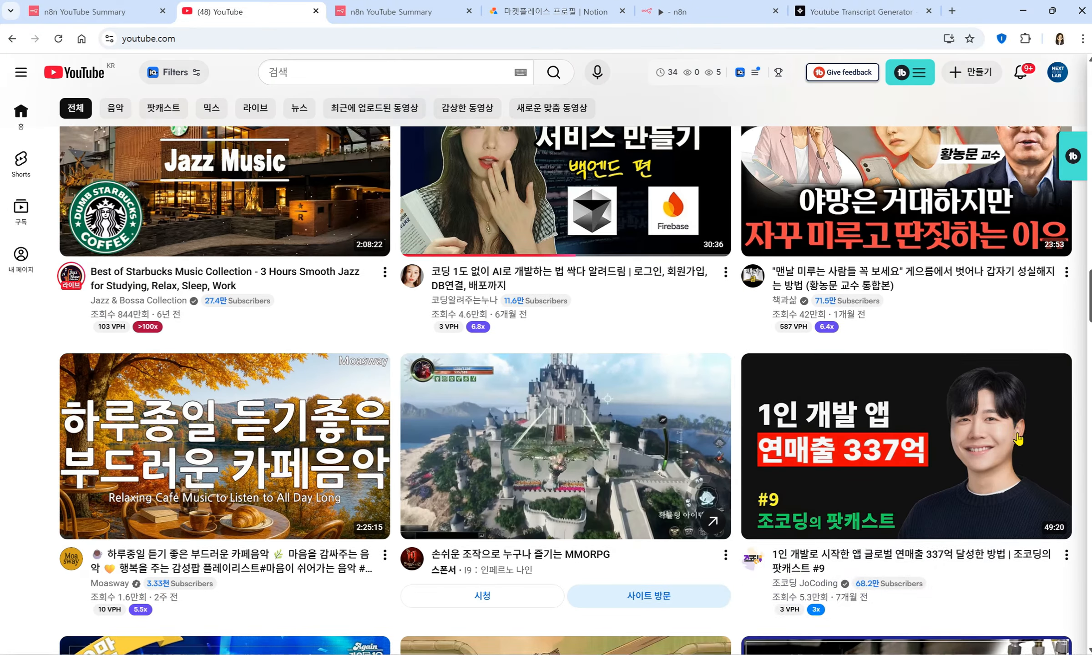
pyautogui.scroll(-7, 1018, 438)
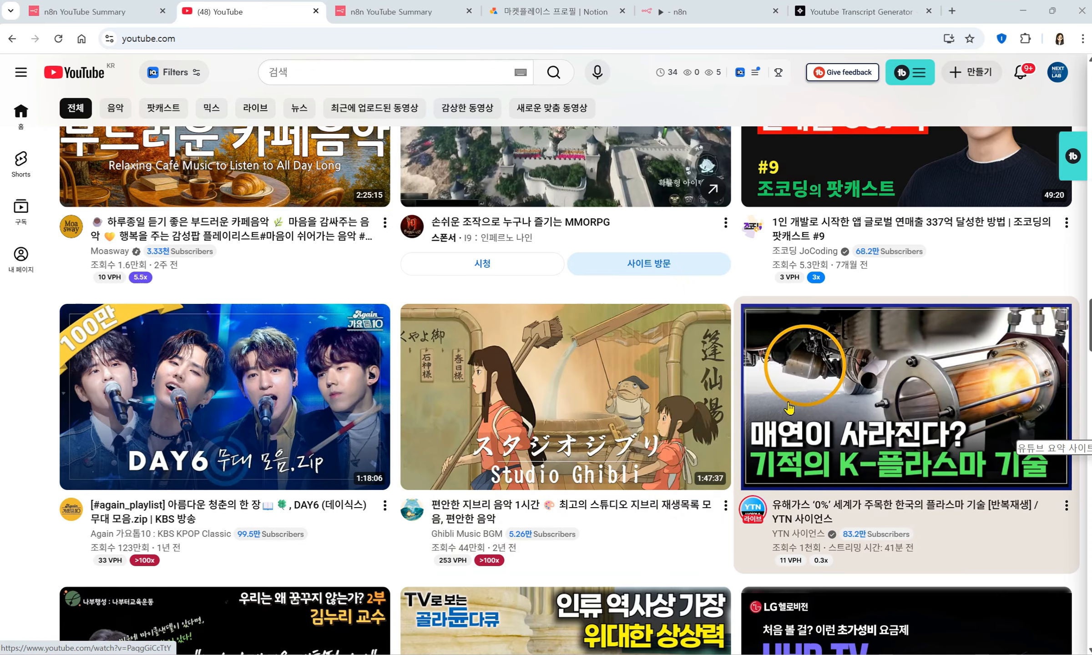
pyautogui.moveTo(563, 381)
pyautogui.scroll(-6, 563, 382)
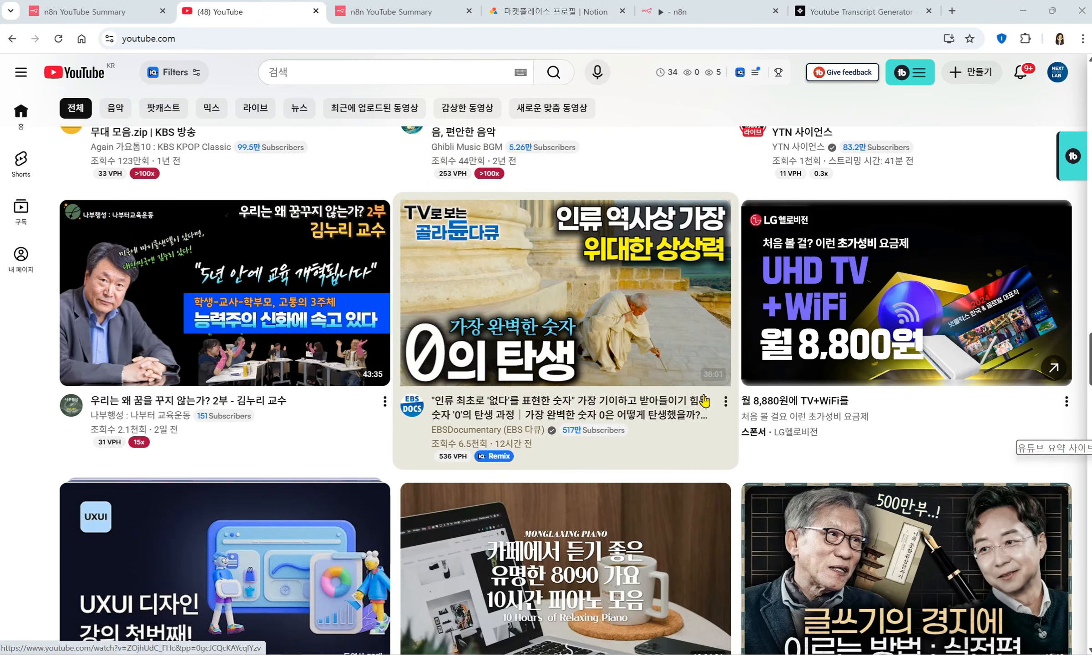
pyautogui.scroll(-11, 705, 401)
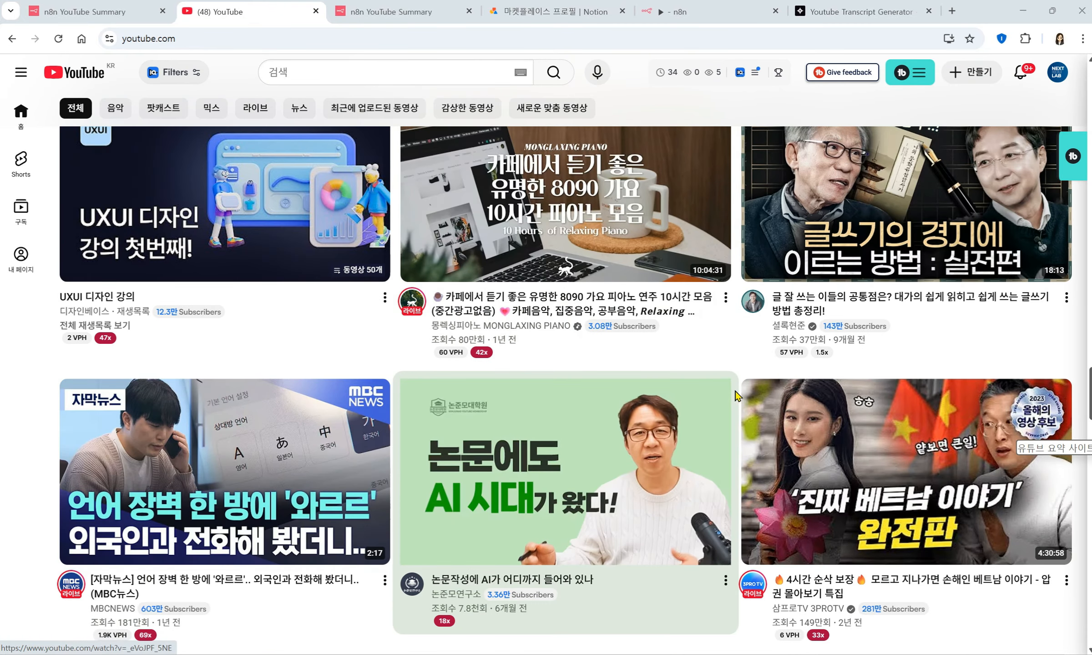
pyautogui.scroll(-5, 793, 396)
pyautogui.scroll(-8, 800, 394)
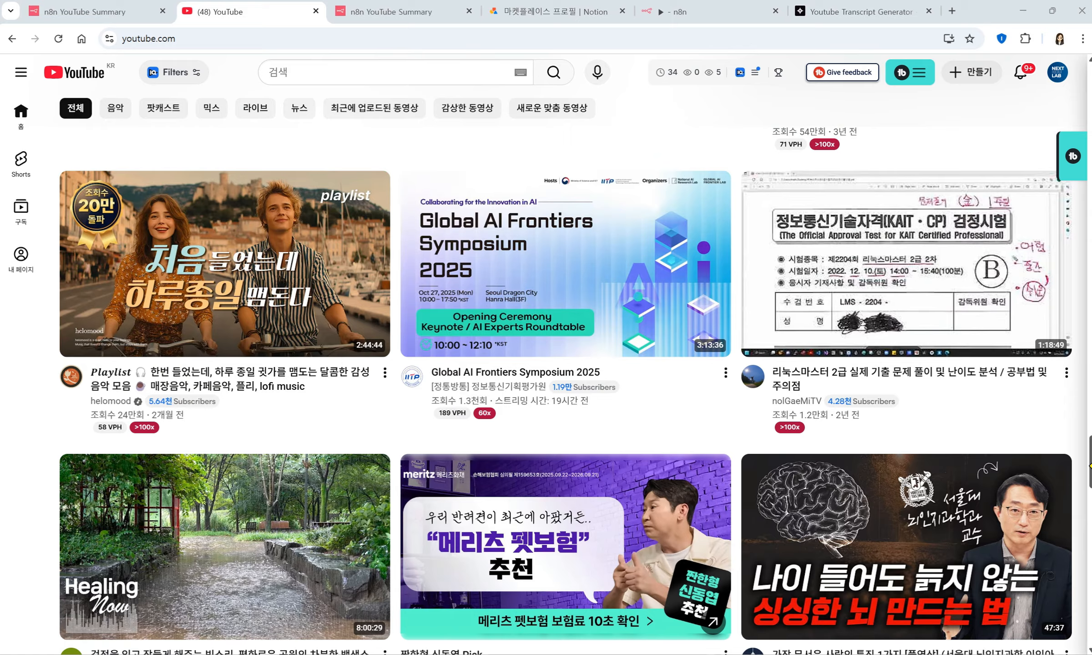
pyautogui.moveTo(1091, 465); pyautogui.dragTo(1091, 489)
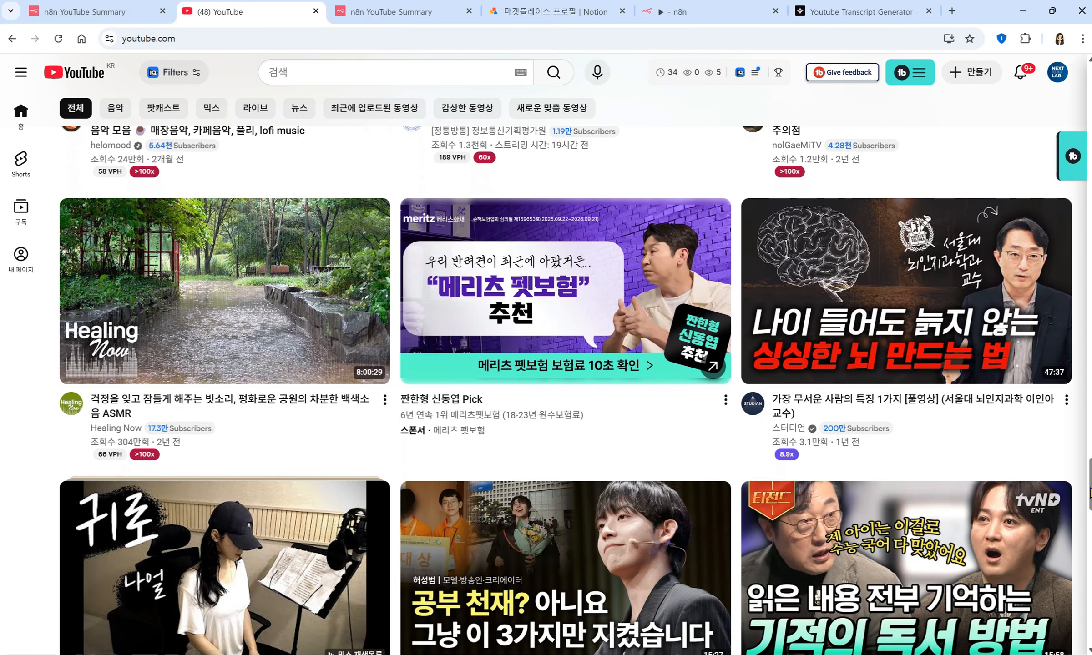
pyautogui.moveTo(1091, 490); pyautogui.dragTo(1090, 100)
# Search YouTube for "노트북lm"
pyautogui.click(386, 67)
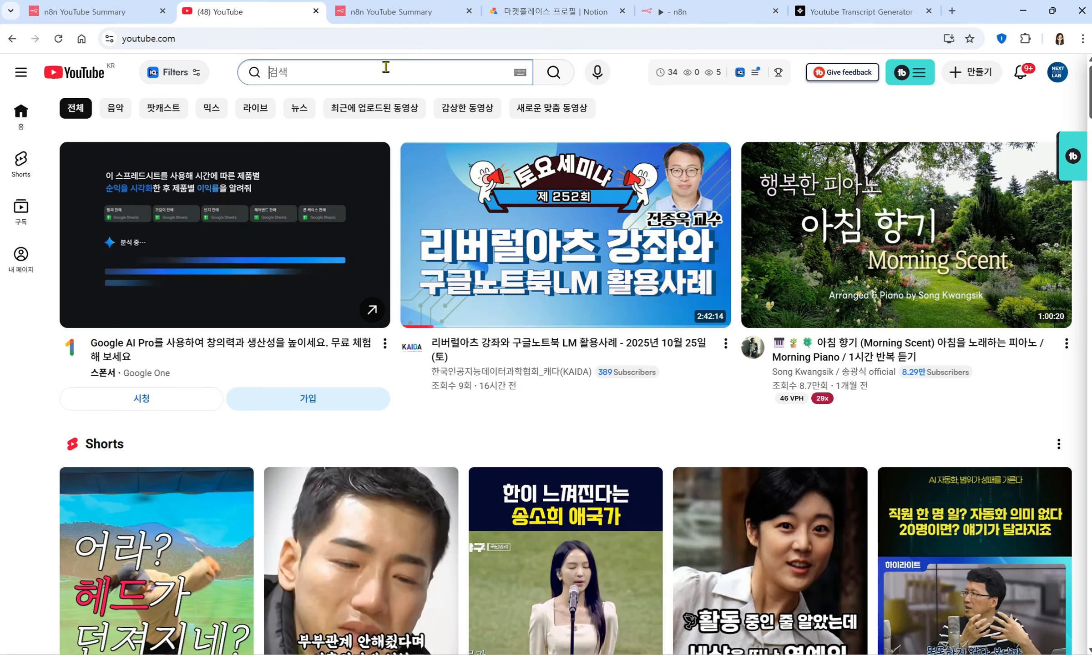
pyautogui.write('sh')
pyautogui.press('BackSpace')
pyautogui.press('BackSpace')
pyautogui.press('Hangul')
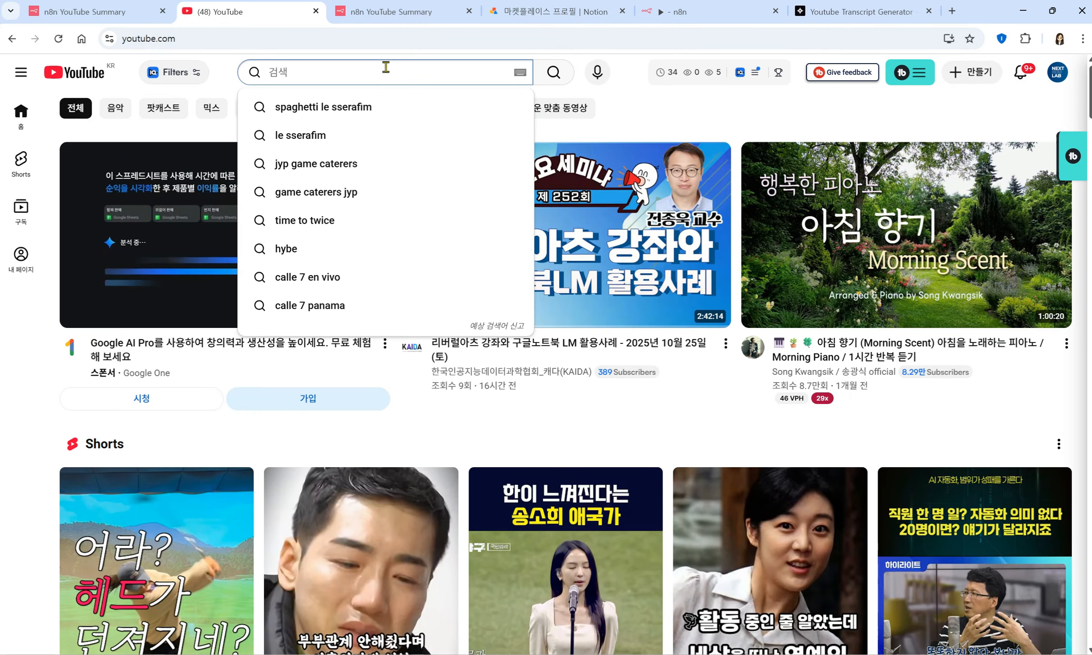
pyautogui.write('노트북')
pyautogui.press('Hangul')
pyautogui.write('lm')
pyautogui.press('Return')
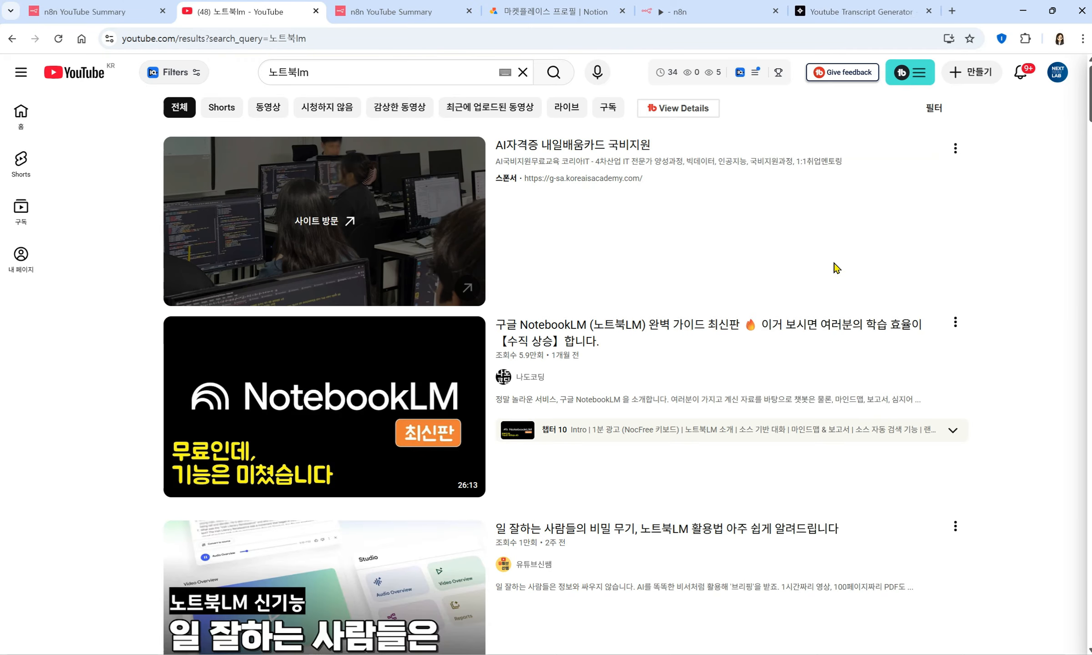
# Open the 티타임즈TV video "제미나이 붙은 구글시트 100배 활용법도 알려드립니다" from the results, check its page and return to the results
pyautogui.scroll(-5, 658, 324)
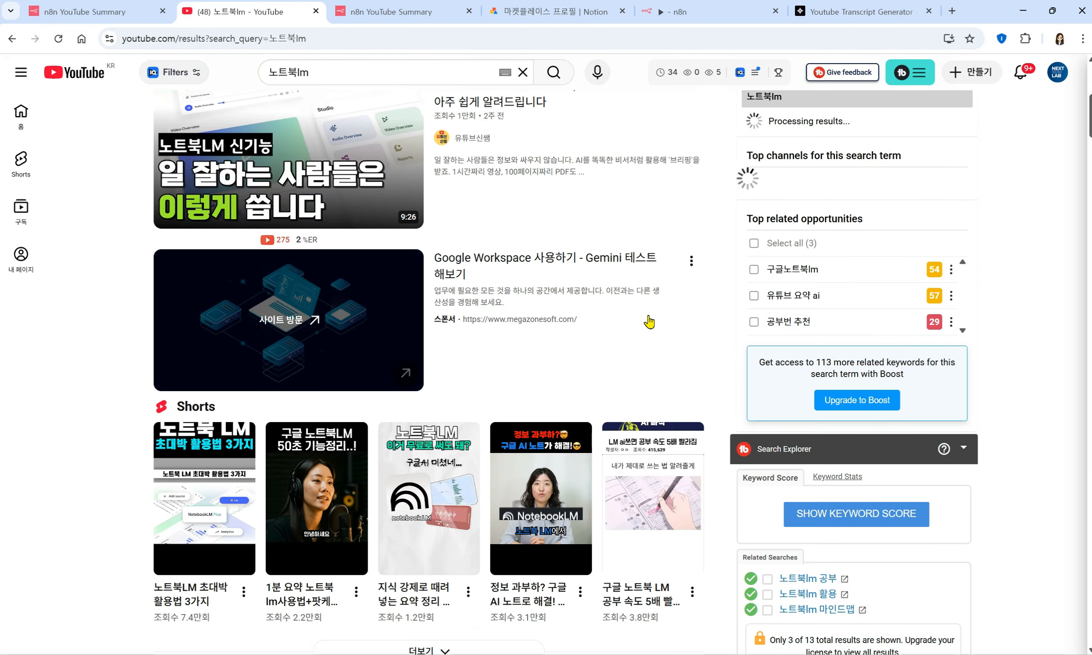
pyautogui.scroll(-7, 648, 322)
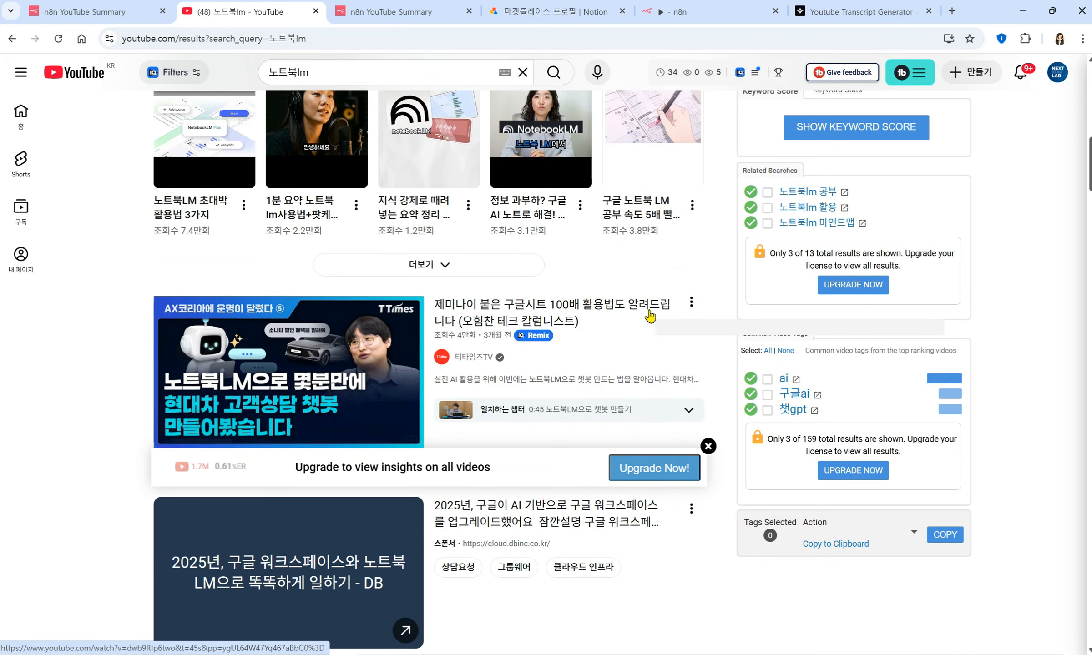
pyautogui.moveTo(318, 358)
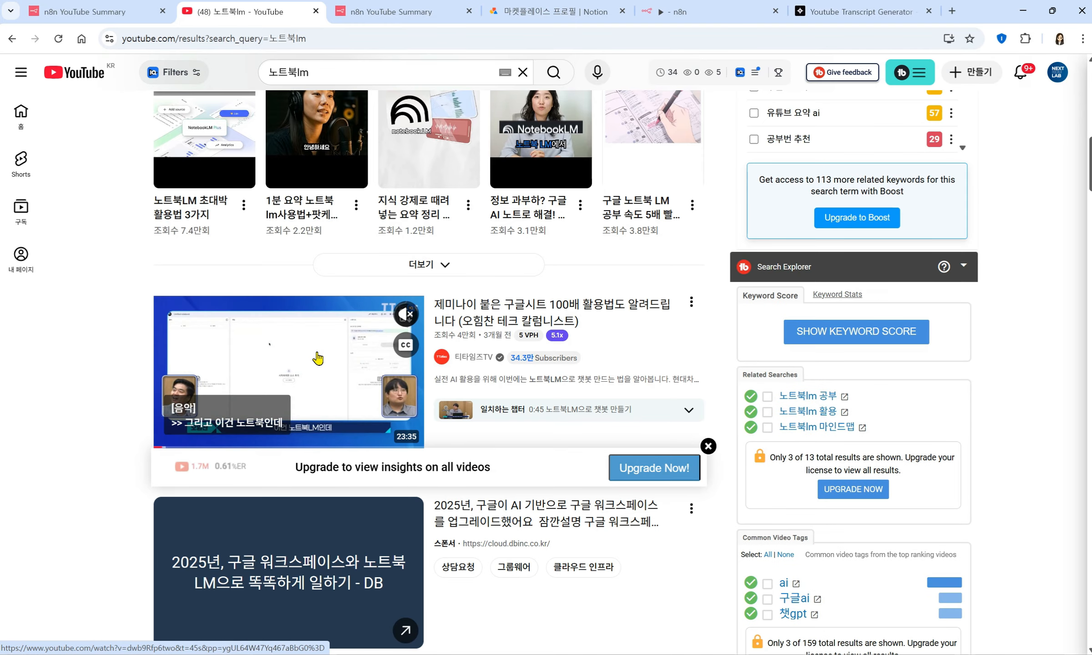
pyautogui.click(317, 358)
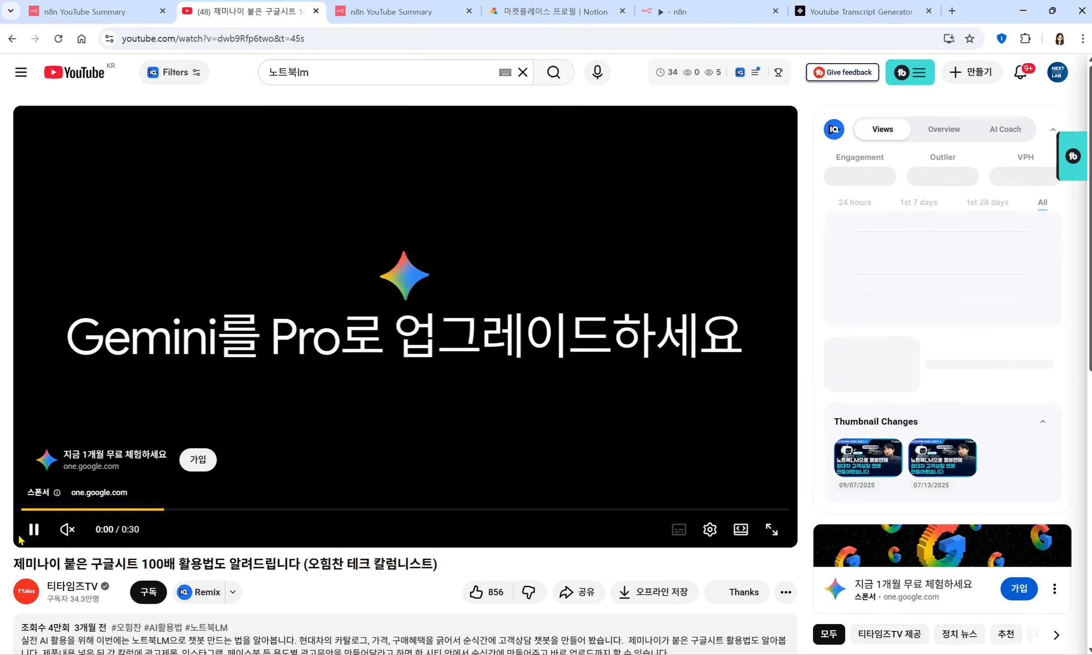
pyautogui.scroll(-5, 424, 469)
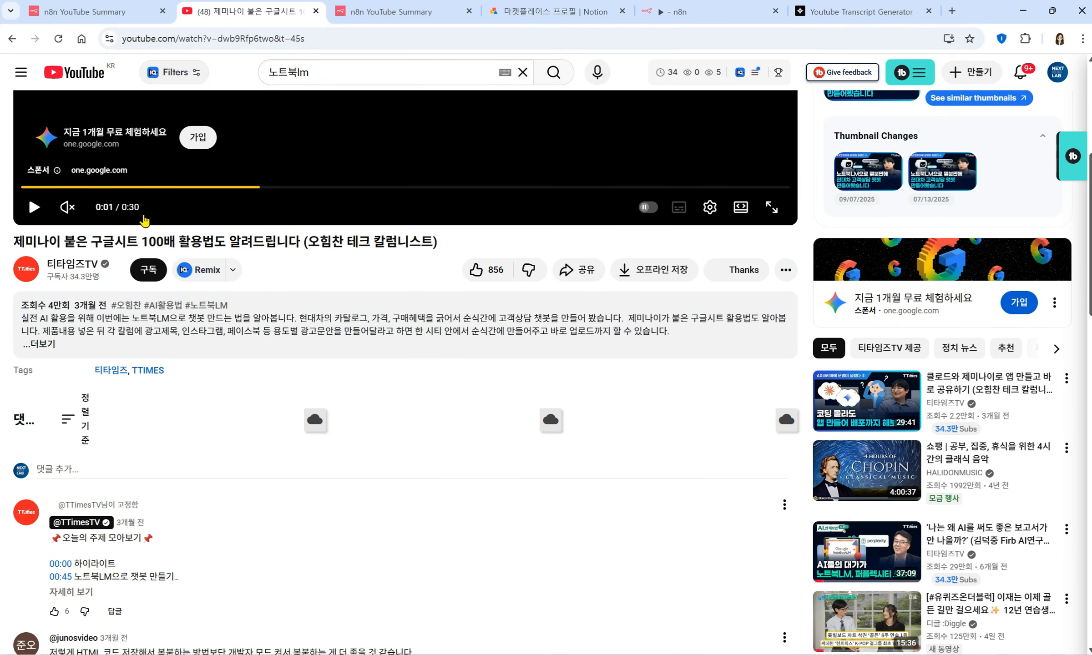
pyautogui.scroll(3, 291, 234)
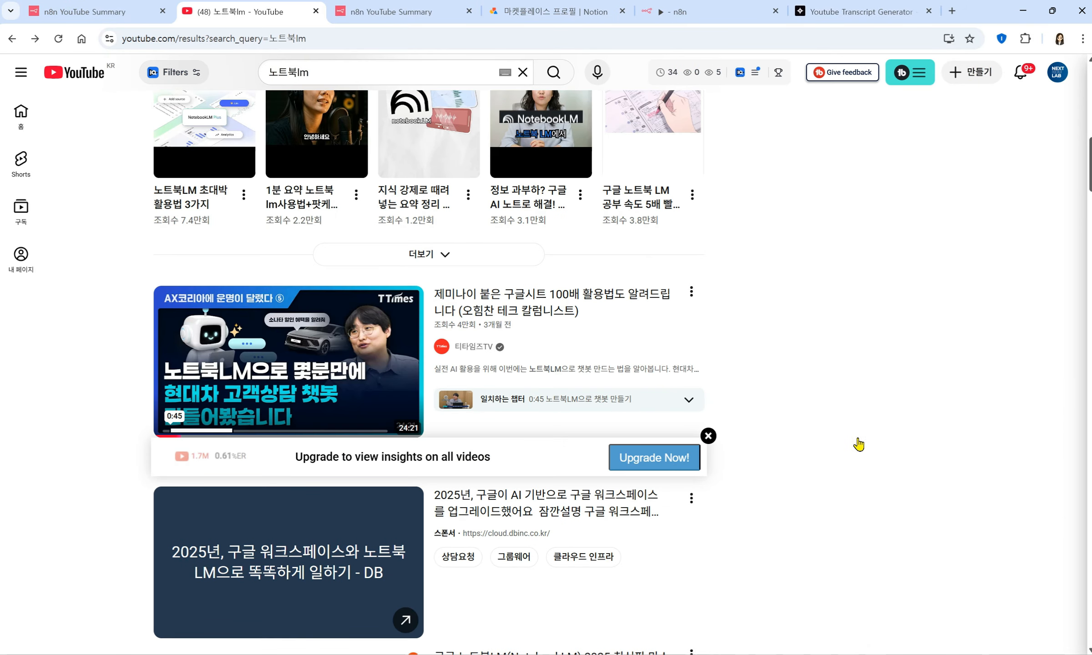
# Open the video "구글 노트북LM(NotebookLM) 2025 최신판 마스터 가이드" from the search results and pause it
pyautogui.scroll(-4, 903, 452)
pyautogui.scroll(-4, 801, 452)
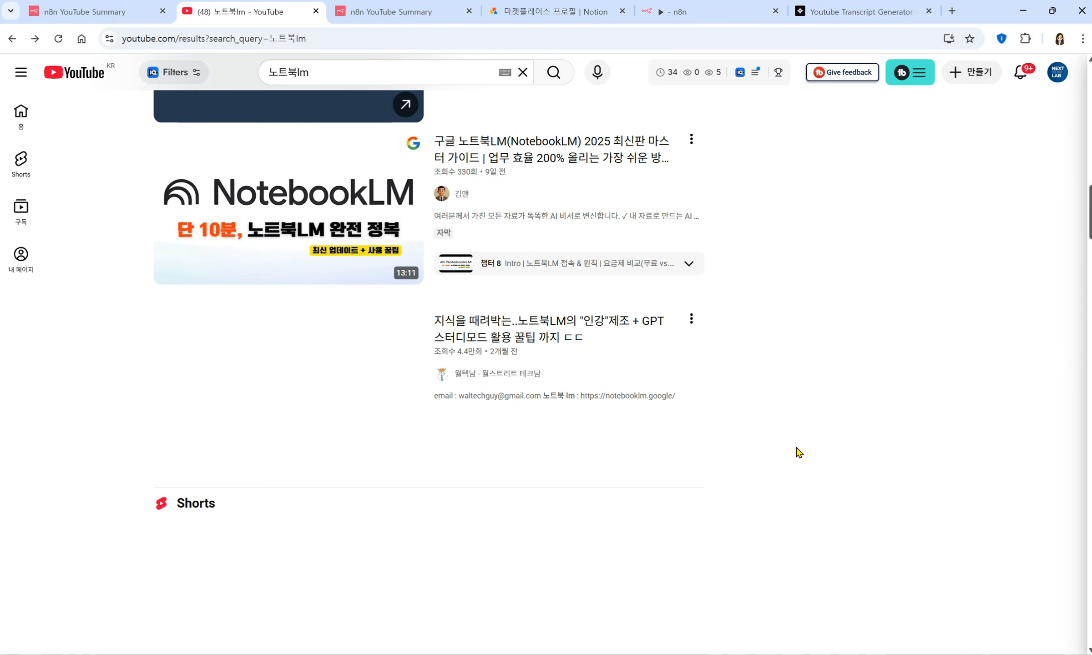
pyautogui.moveTo(298, 215)
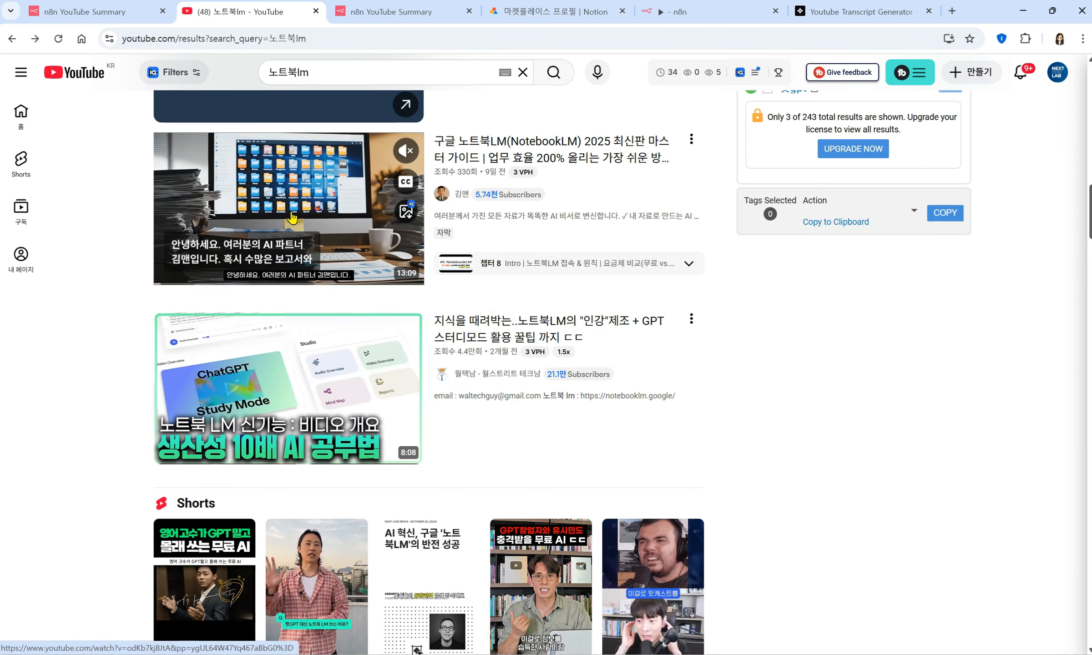
pyautogui.scroll(3, 343, 253)
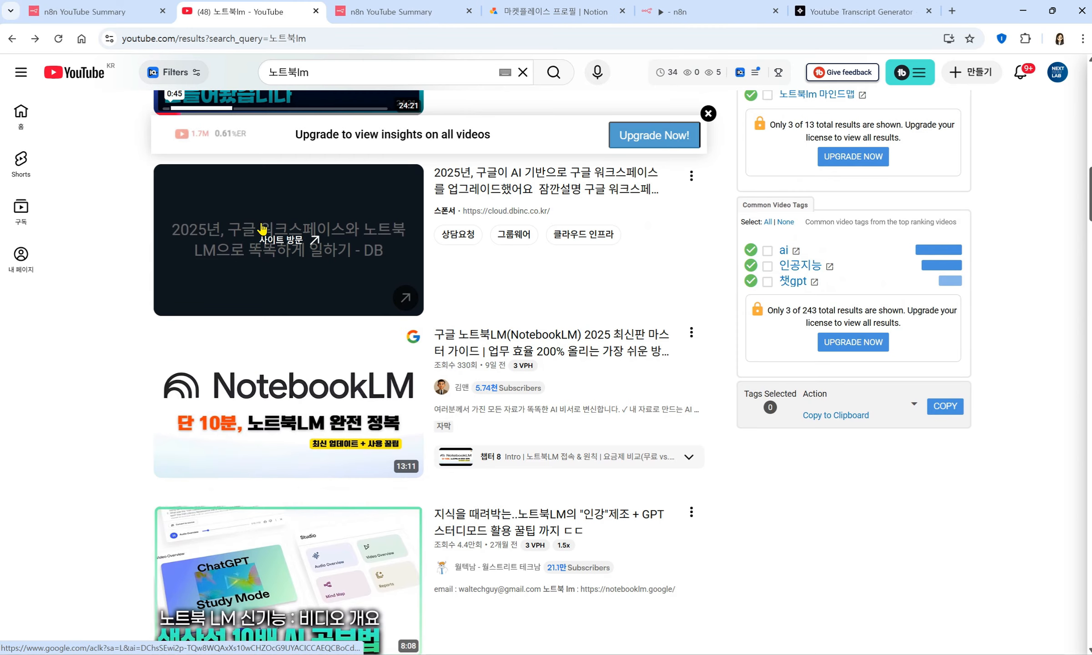
pyautogui.moveTo(269, 371)
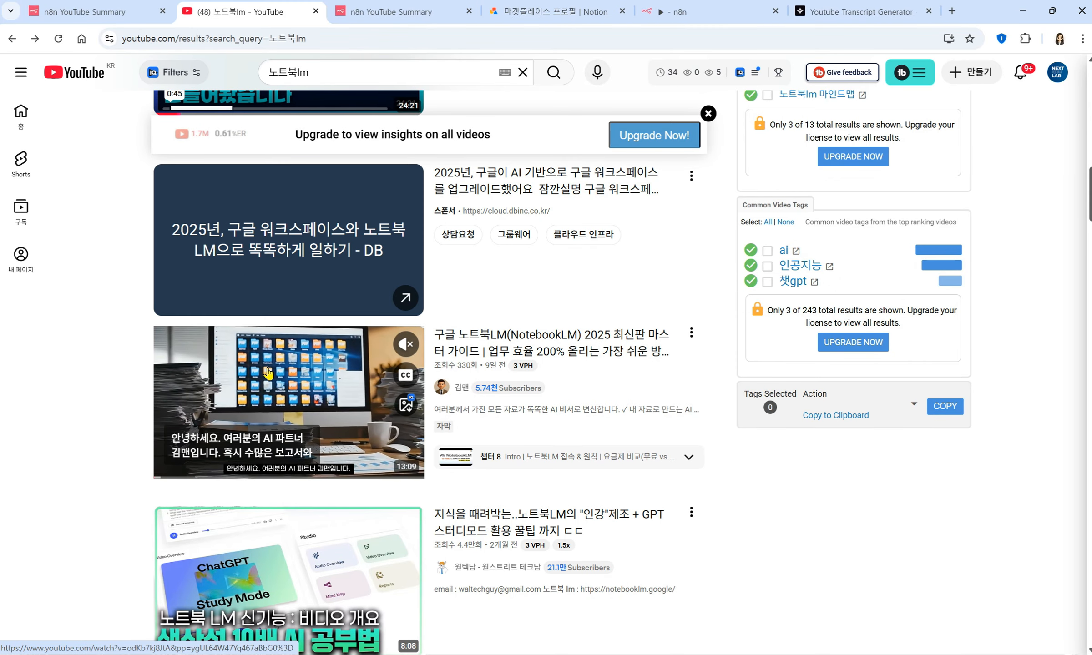
pyautogui.click(268, 371)
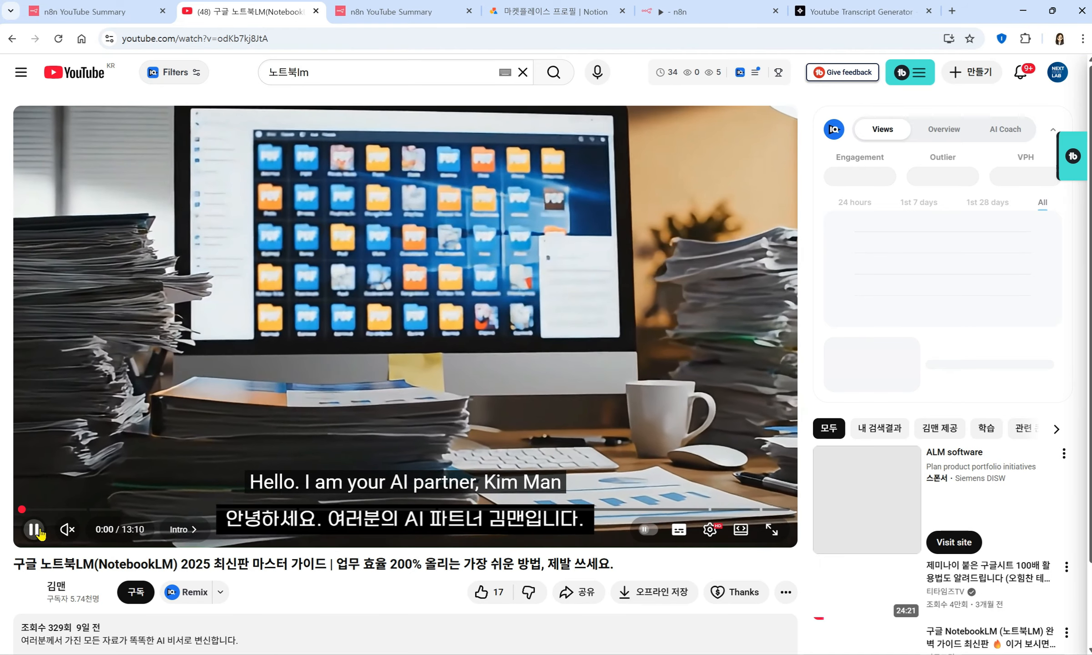
pyautogui.click(34, 529)
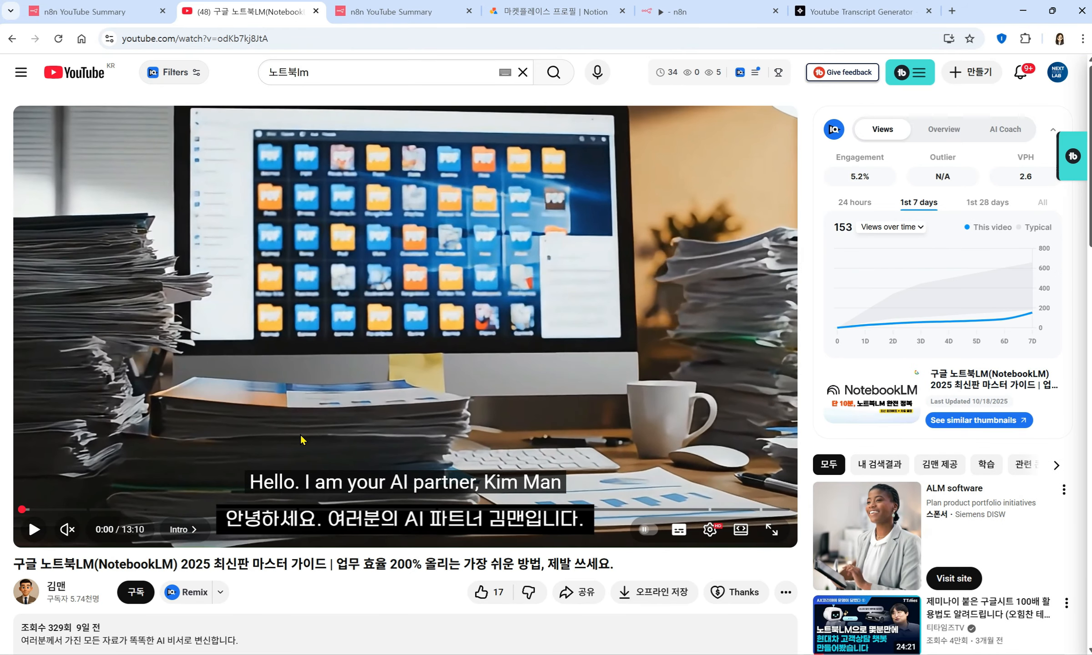
# Examine the NotebookLM guide video's description and tags, and skip ahead to about 3:44 to preview its content
pyautogui.scroll(-5, 300, 440)
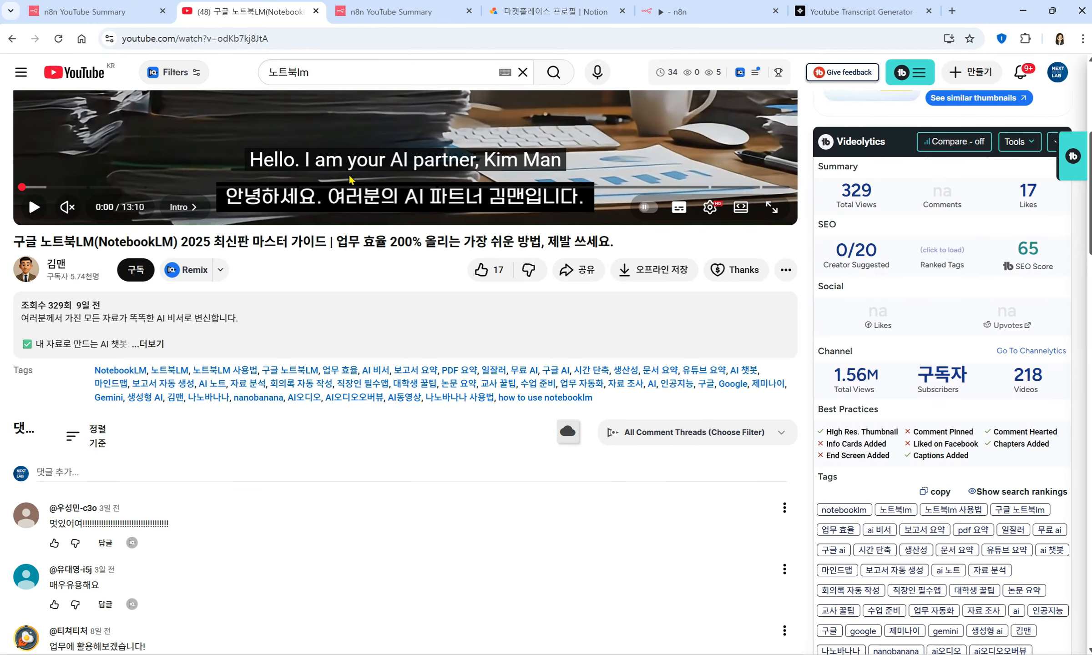
pyautogui.scroll(3, 520, 185)
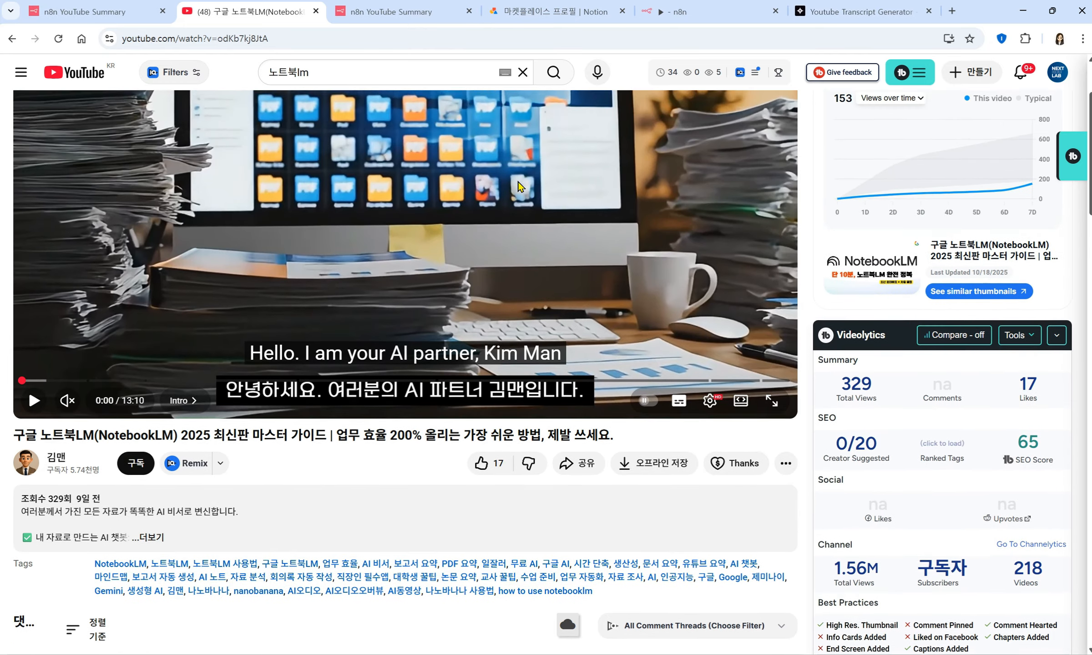
pyautogui.scroll(2, 521, 186)
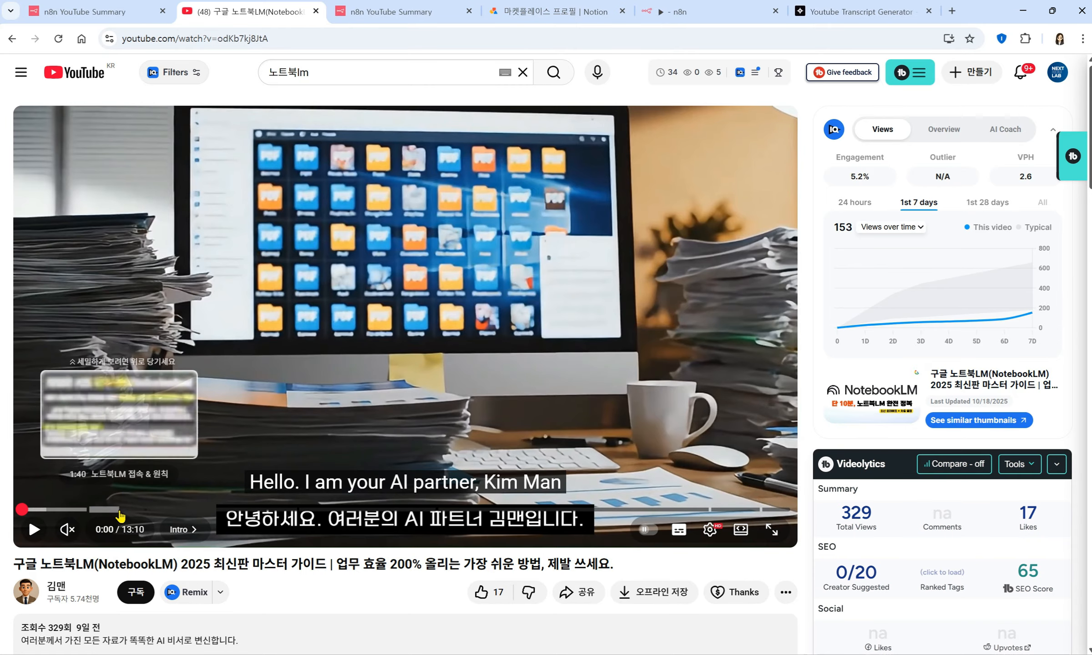
pyautogui.click(119, 511)
pyautogui.click(241, 513)
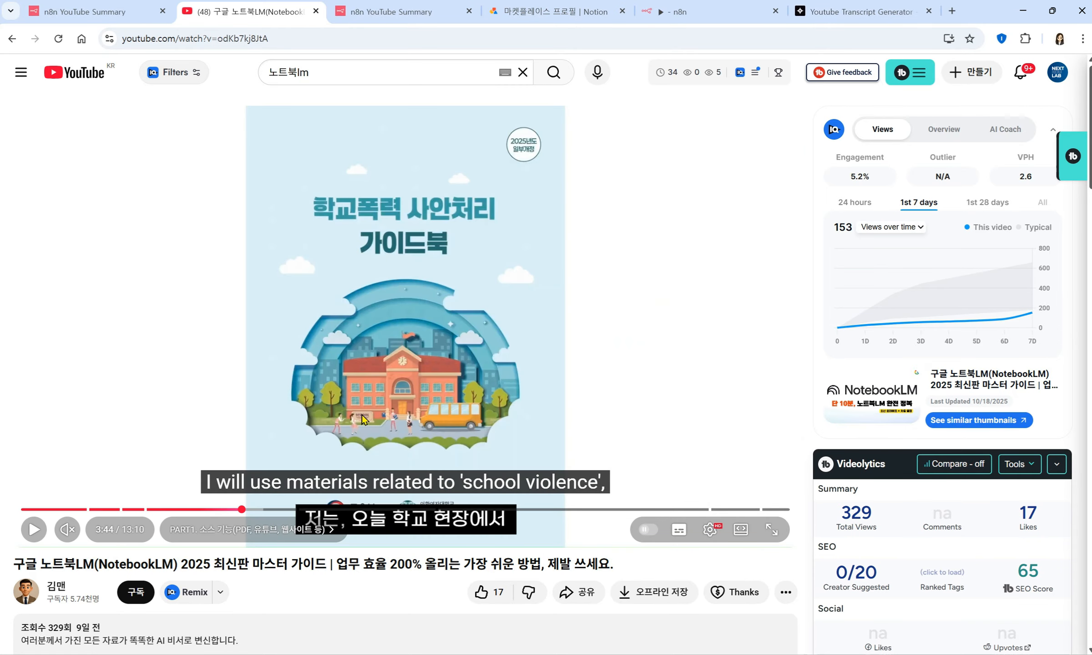
# Return to the "노트북lm" search results, open the video "노트북LM은 이렇게 쓰는 겁니다 (프롬프트 꿀팁 방출)" and pause it
pyautogui.scroll(-15, 592, 365)
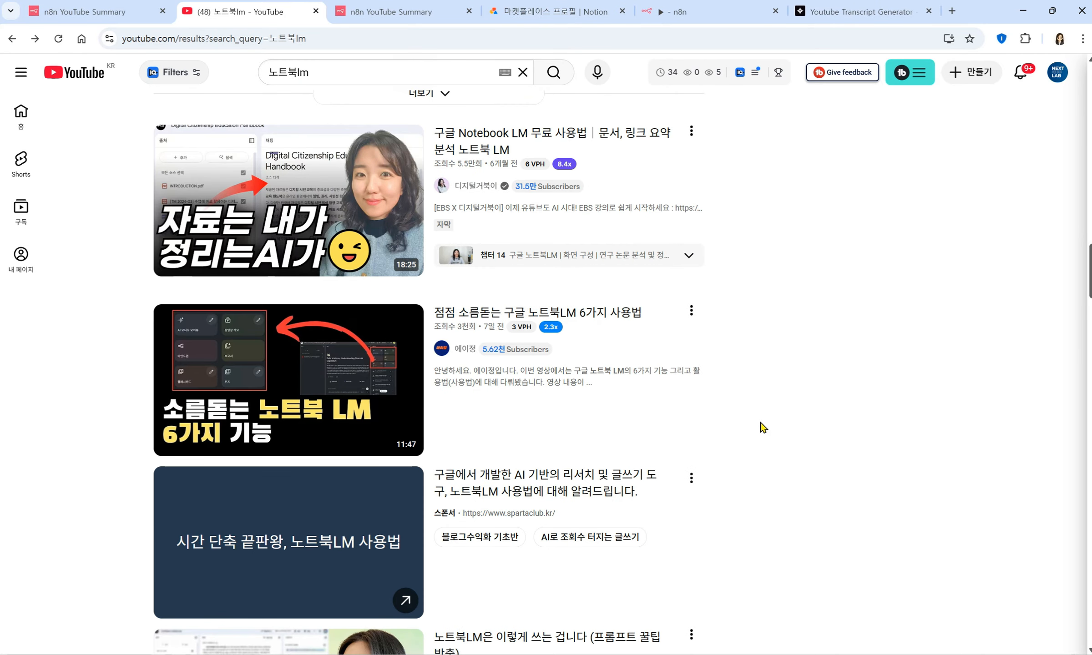
pyautogui.moveTo(314, 193)
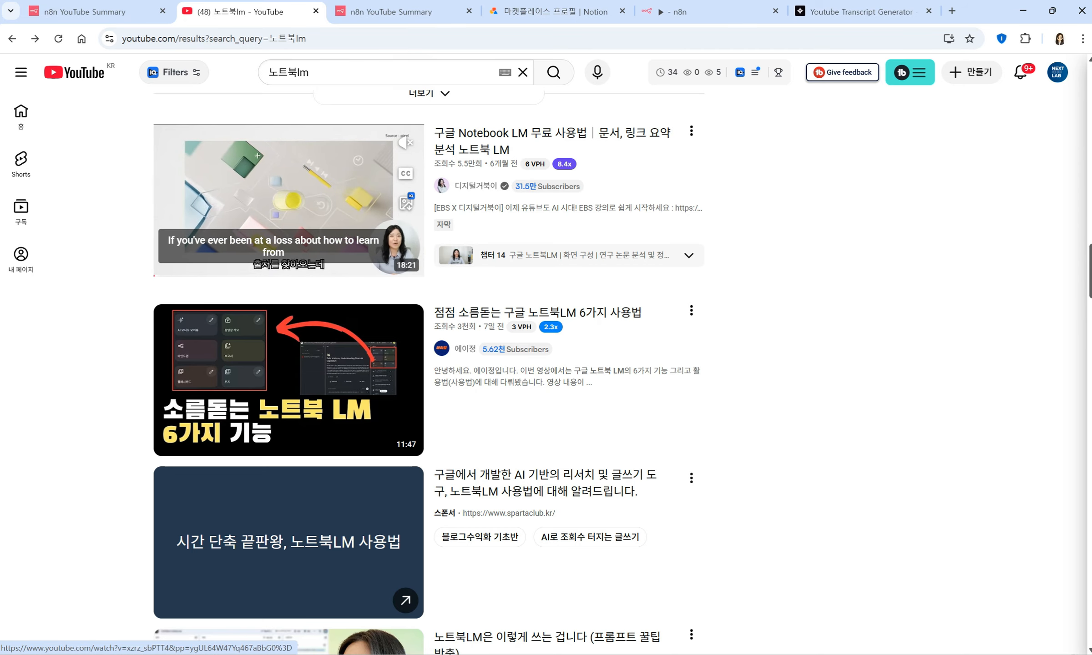
pyautogui.scroll(-4, 473, 391)
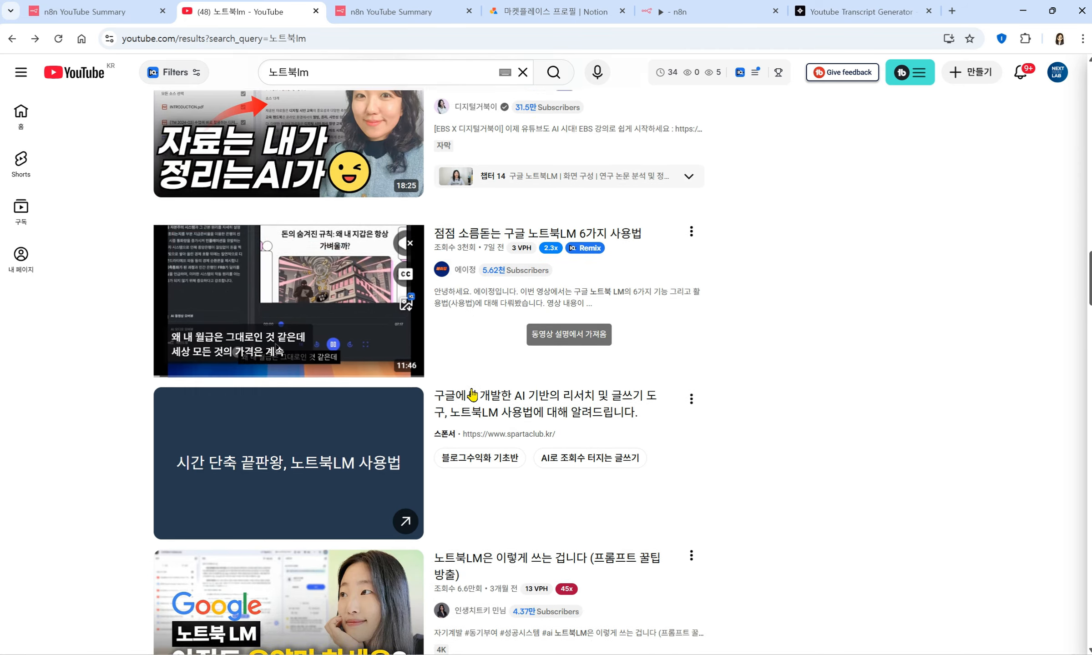
pyautogui.moveTo(473, 392)
pyautogui.scroll(-2, 564, 402)
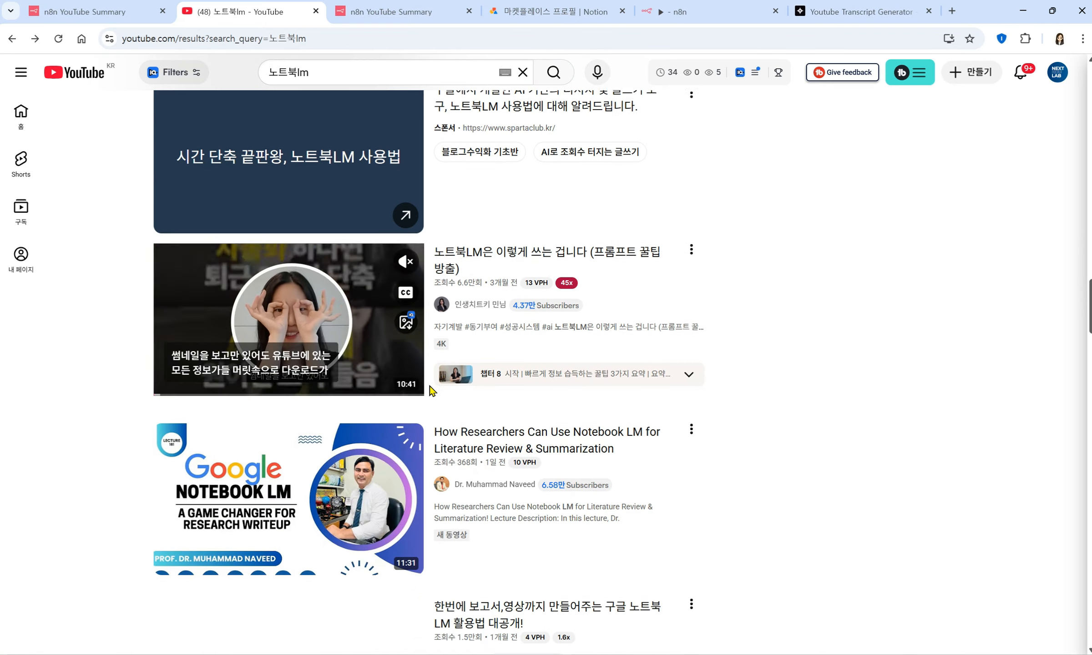
pyautogui.click(312, 324)
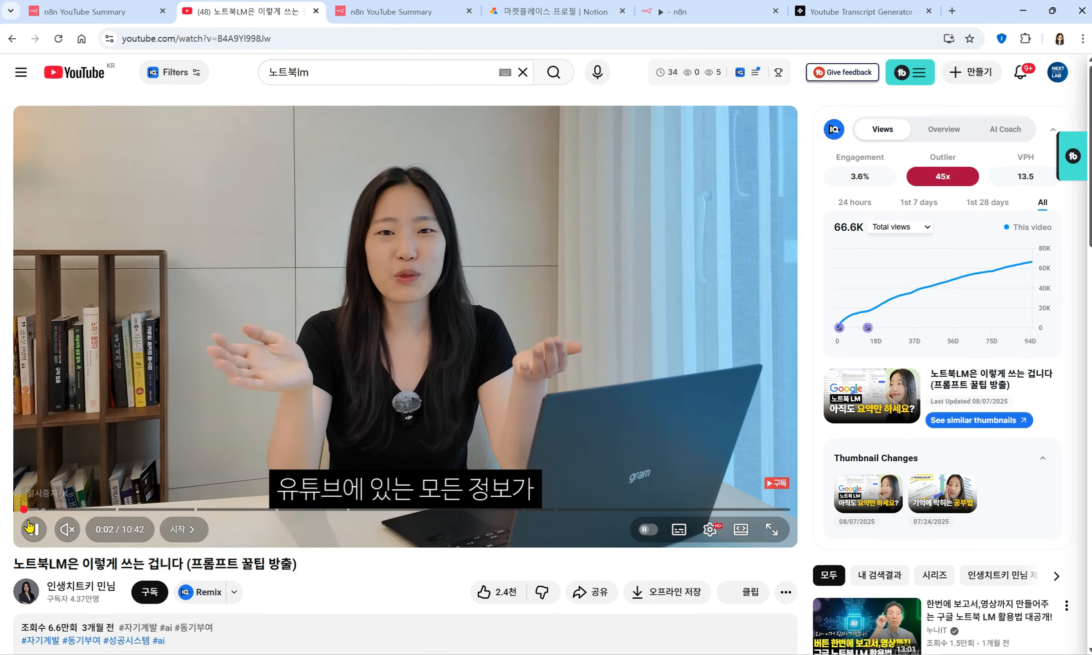
pyautogui.click(309, 468)
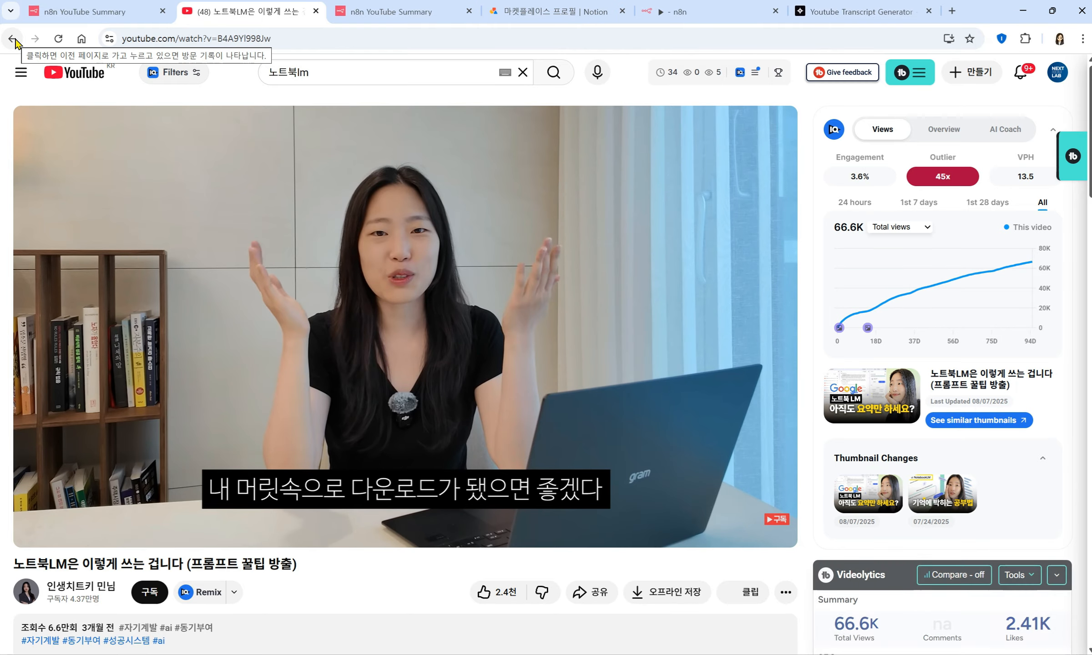
# Examine the video's description, tags, comments and analytics
pyautogui.scroll(-4, 955, 404)
pyautogui.scroll(-1, 955, 404)
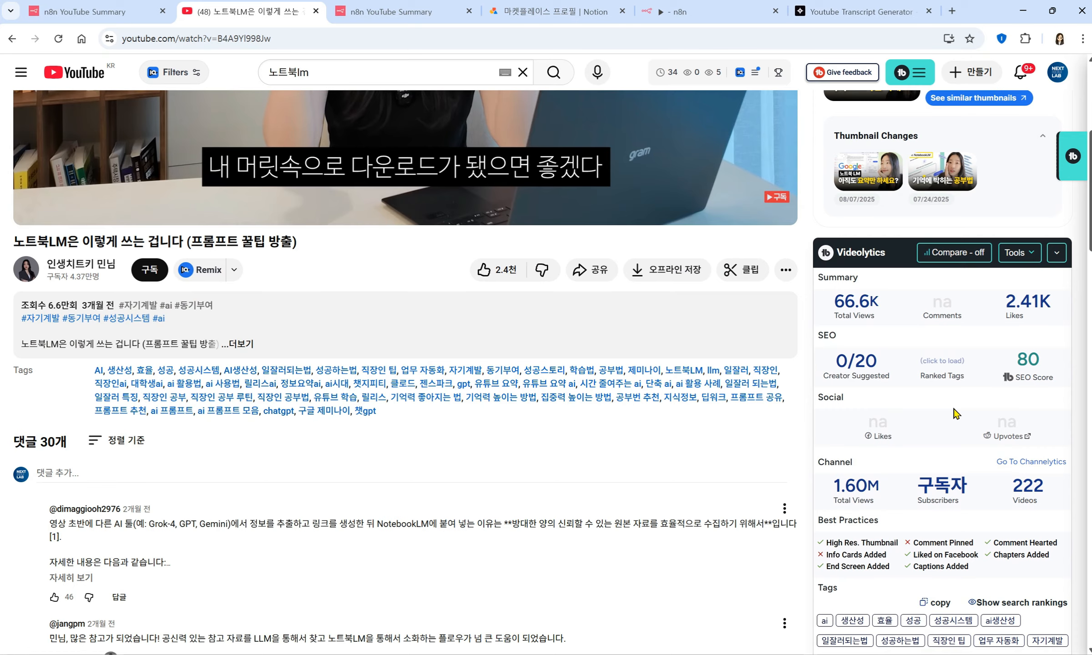
pyautogui.scroll(5, 566, 418)
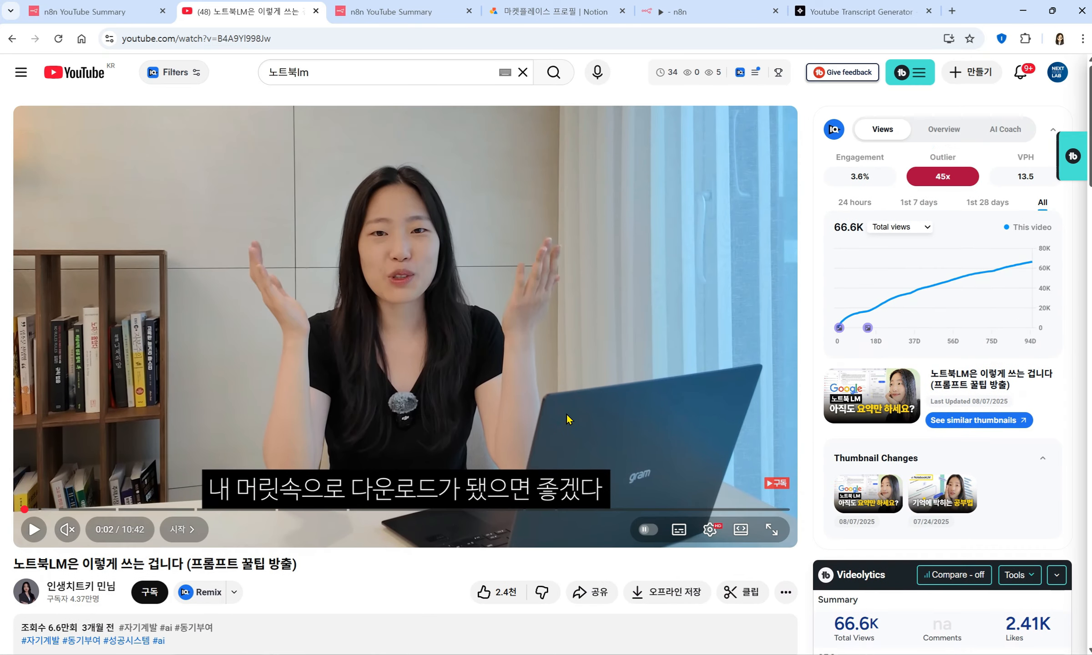
pyautogui.click(220, 40)
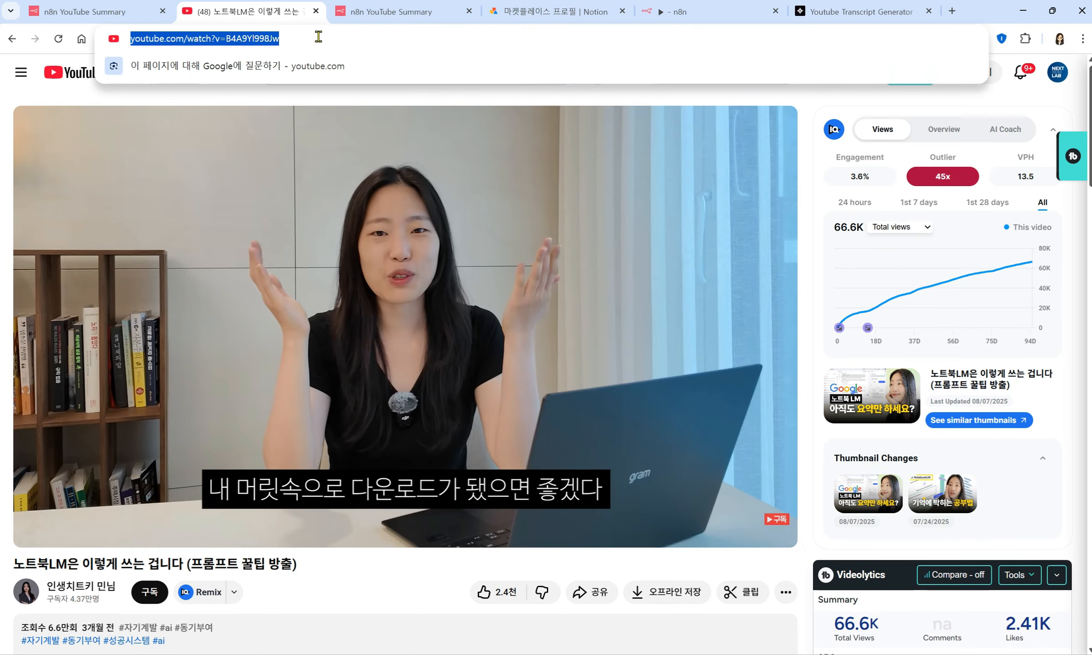
pyautogui.write('https://www.youtube.com/watch?v=qywVfsylRvk')
pyautogui.press('Return')
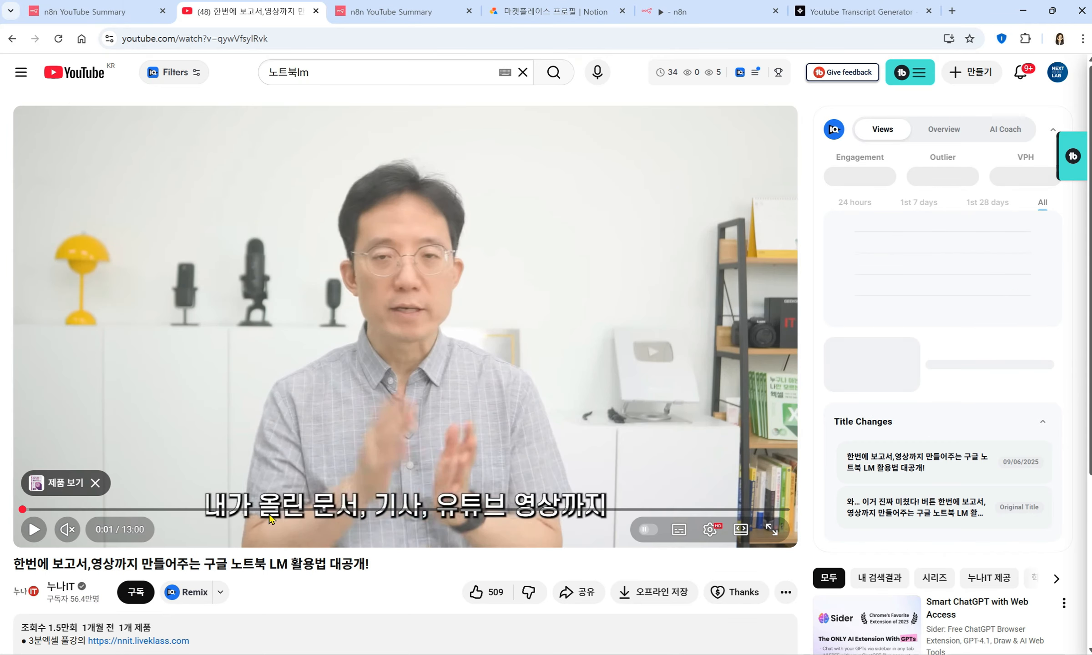
# Skip ahead through the NotebookLM video, including about 4:14, 5:28 and 8:11, to preview its content
pyautogui.click(272, 510)
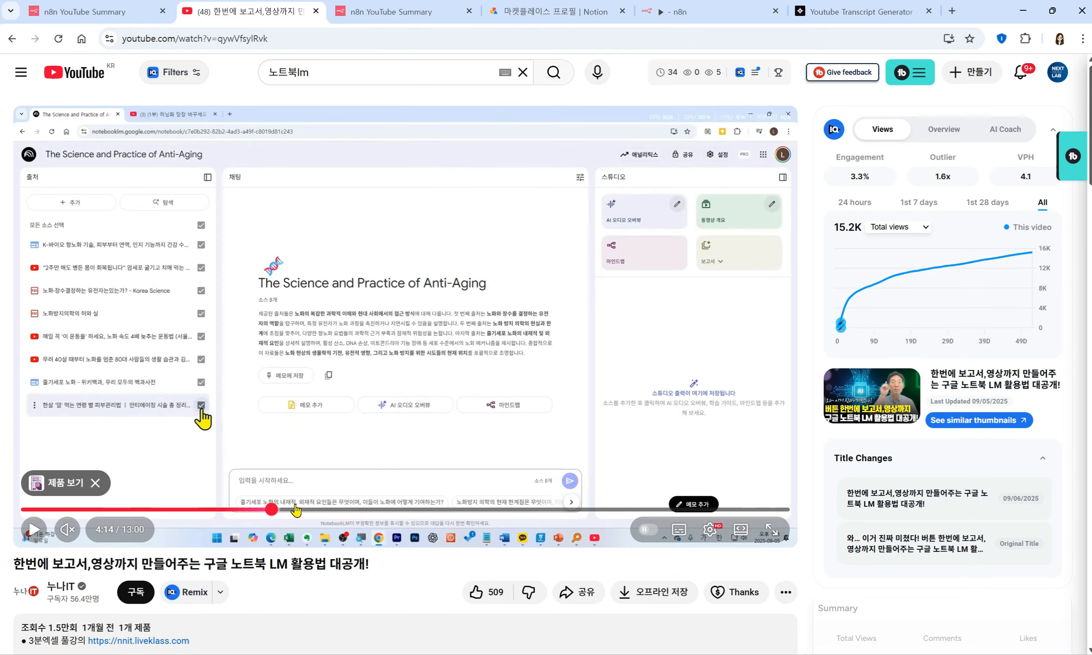
pyautogui.click(343, 511)
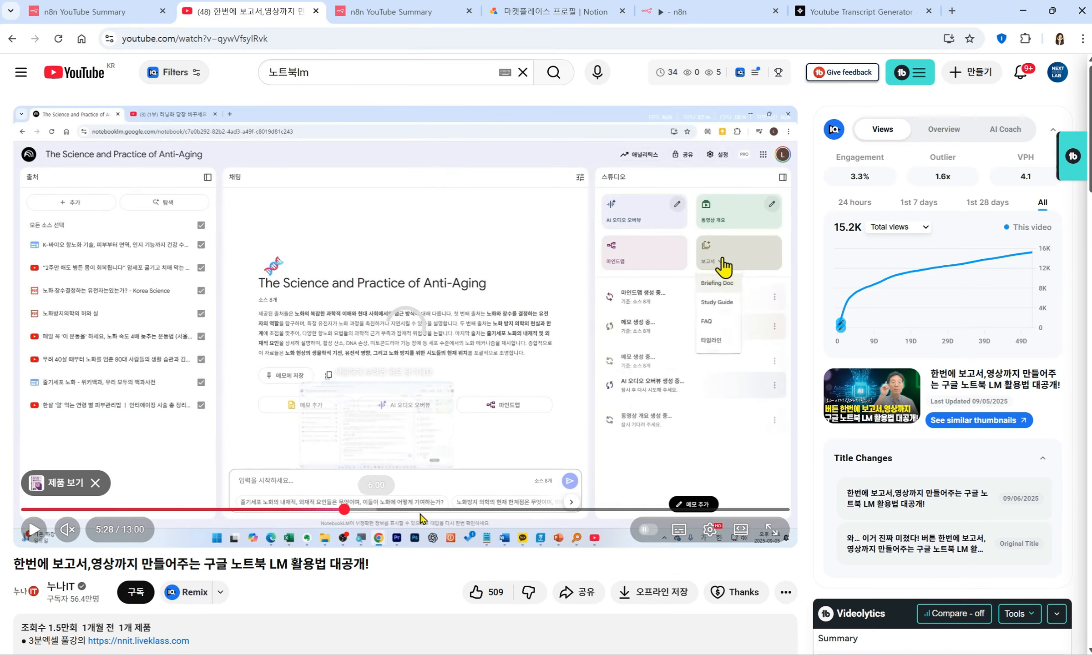
pyautogui.click(421, 510)
pyautogui.click(500, 510)
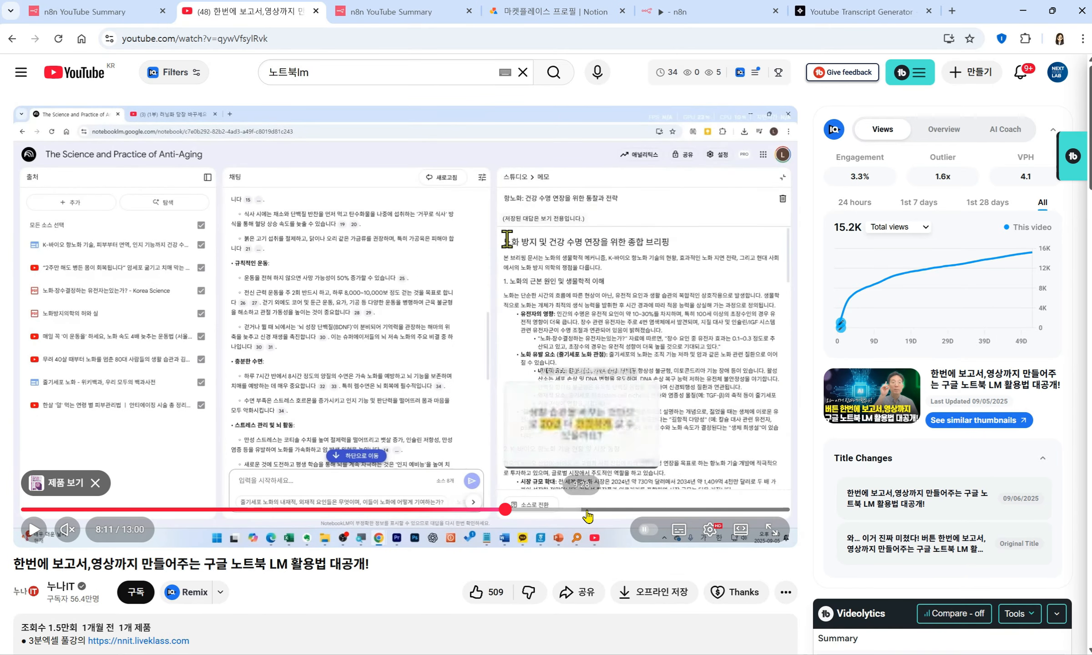
pyautogui.click(505, 510)
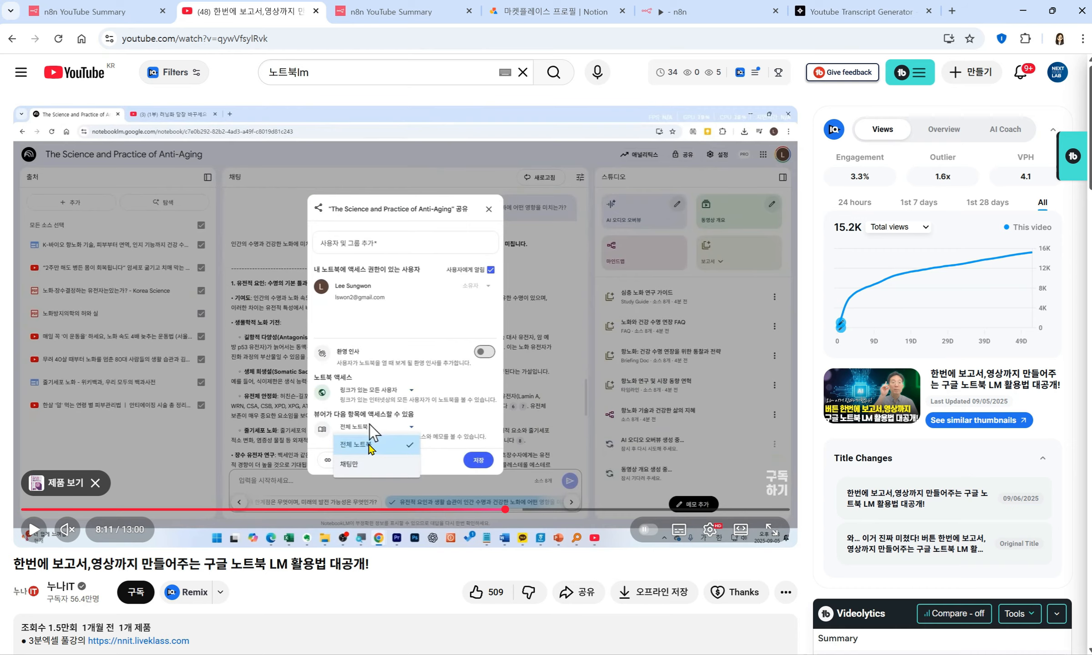
# Switch to the kome.ai site and open its YouTube transcript generator (YouTube 대본 생성기) from the footer links
pyautogui.click(330, 44)
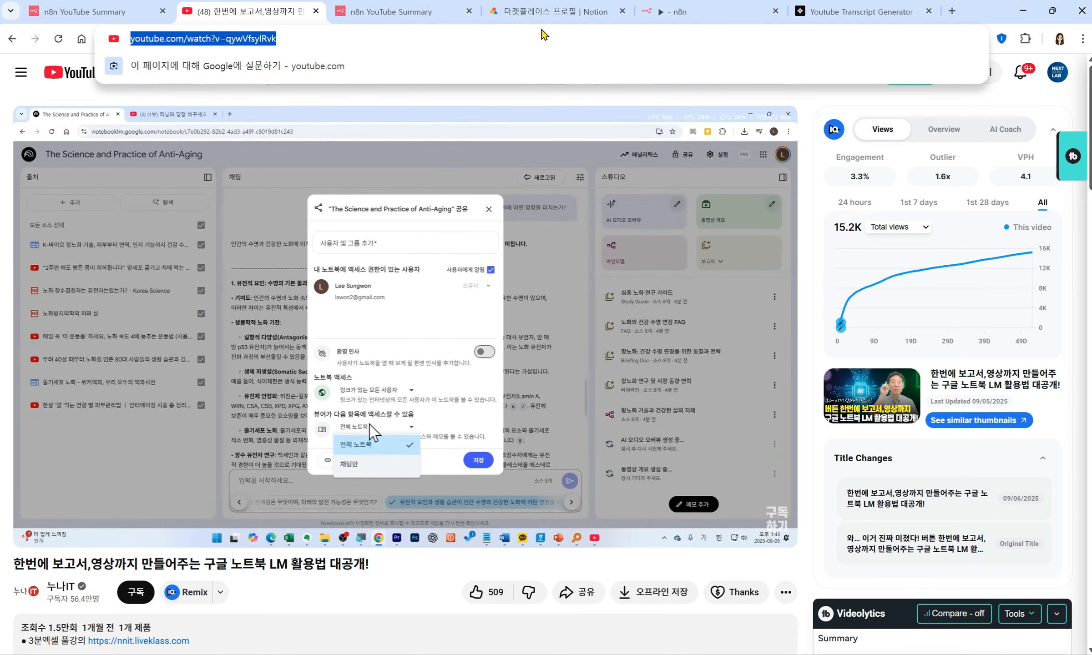
pyautogui.click(417, 13)
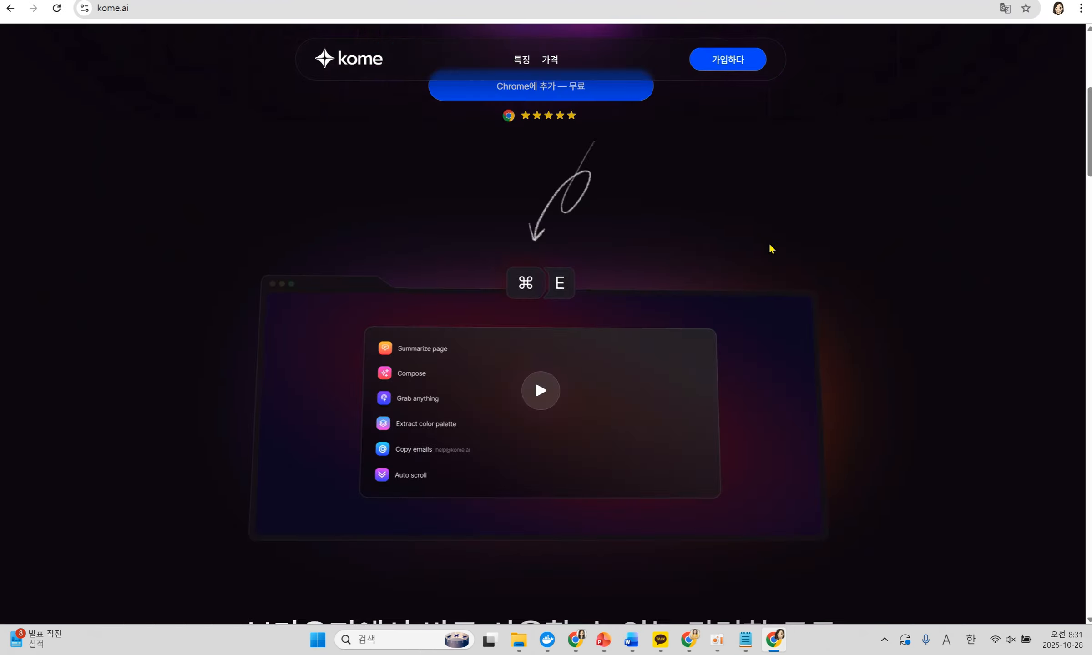
pyautogui.scroll(-20, 772, 249)
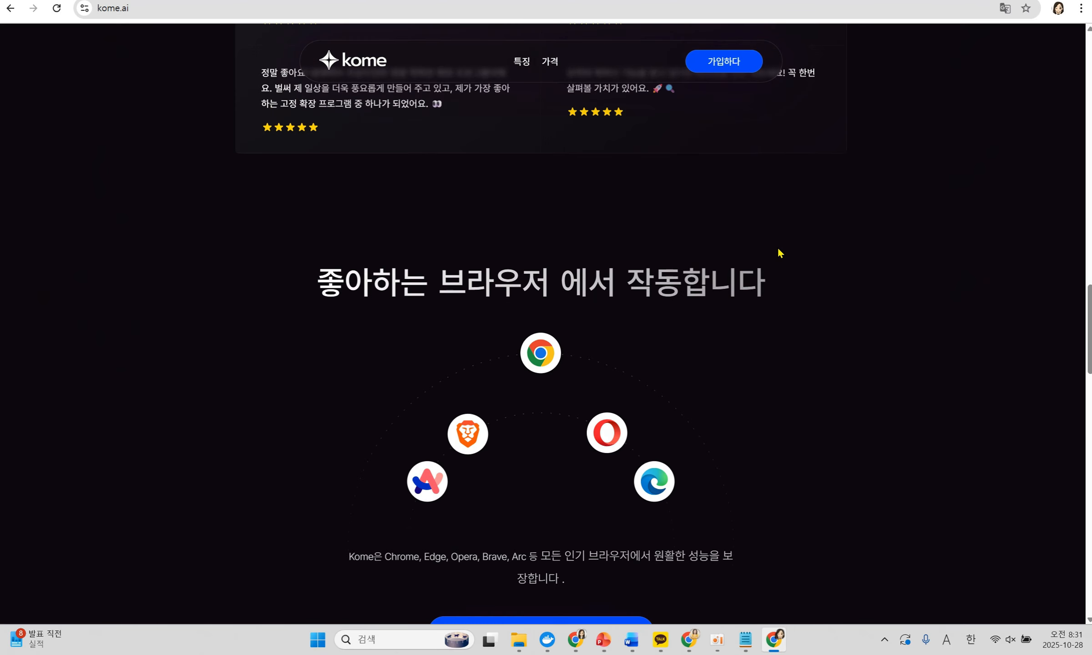
pyautogui.scroll(-10, 790, 268)
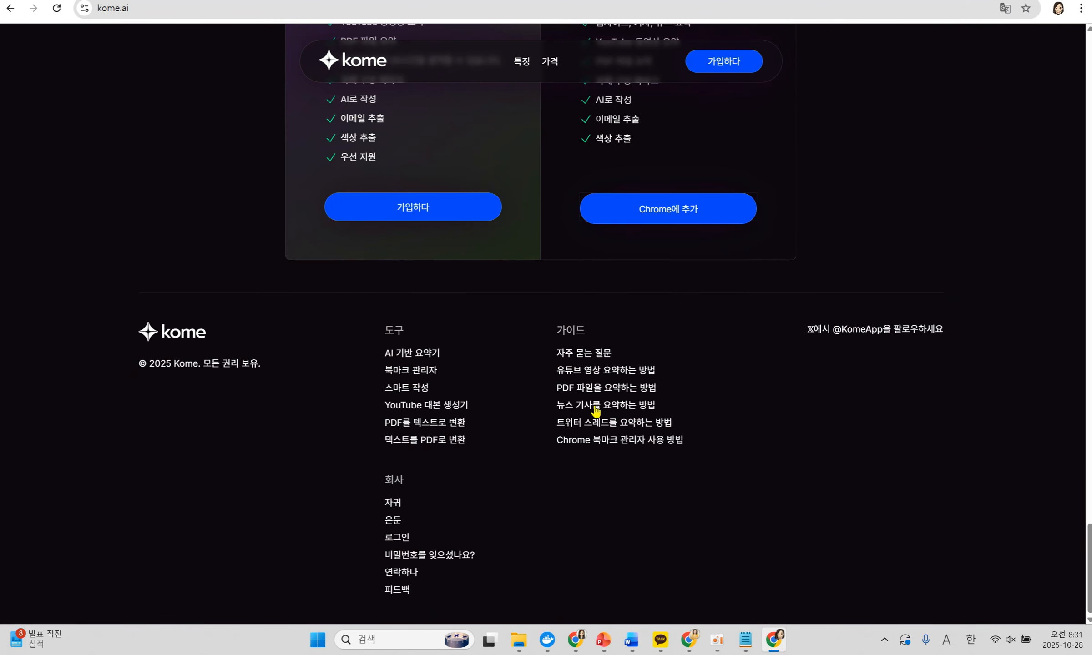
pyautogui.click(460, 410)
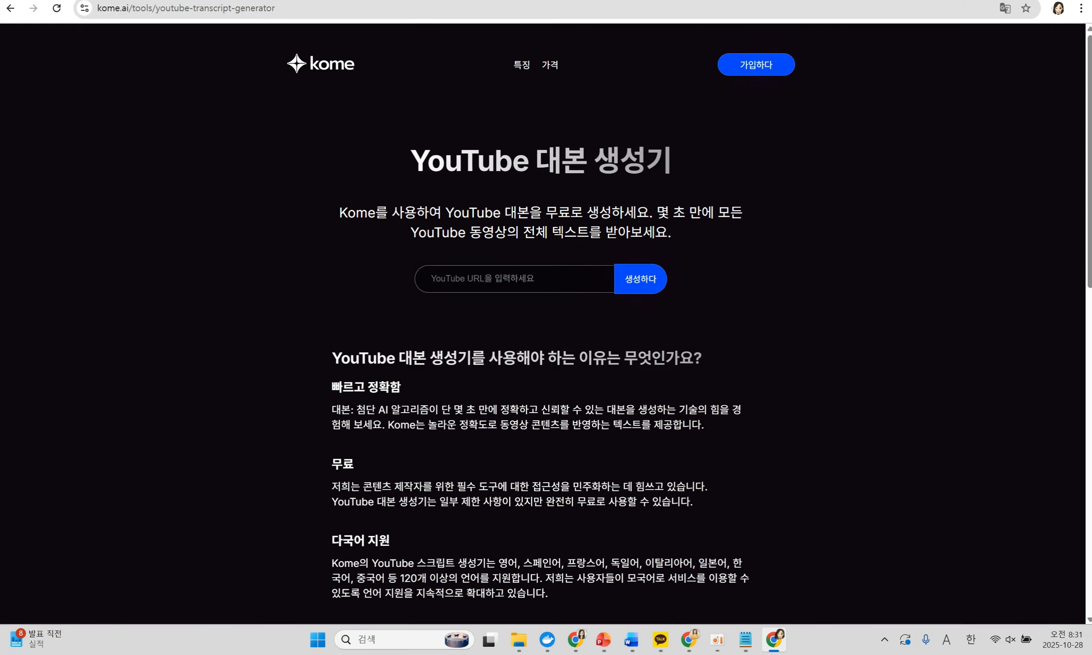
# Copy the NotebookLM video's URL from YouTube into the kome.ai transcript generator and generate the transcript
pyautogui.hotkey('alt', 'Tab')
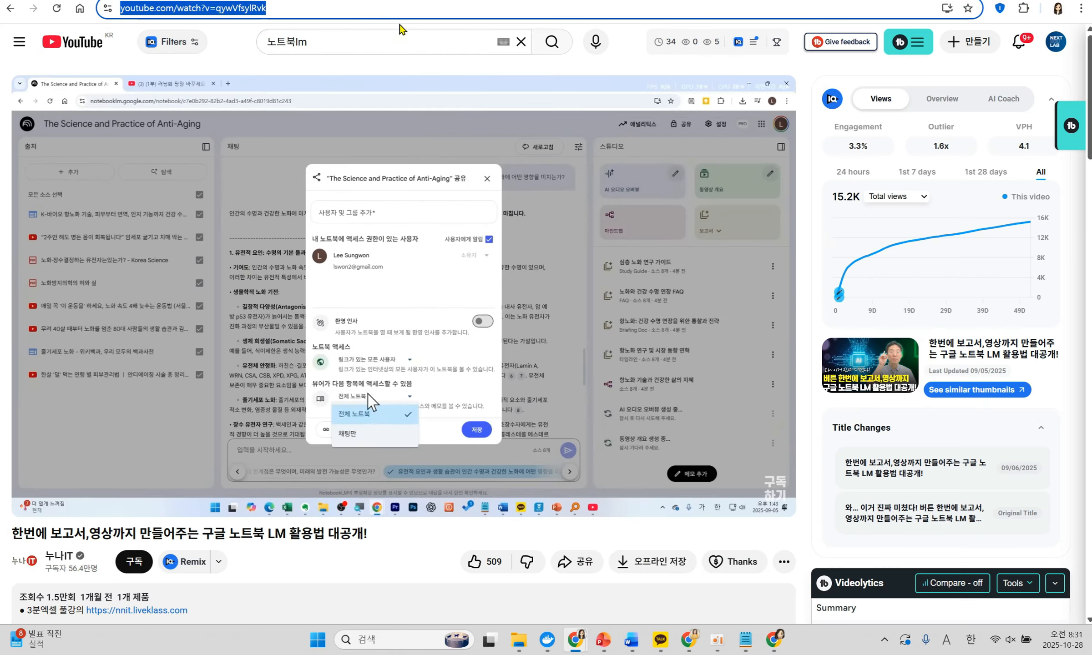
pyautogui.click(345, 12)
pyautogui.moveTo(360, 12); pyautogui.dragTo(89, 10)
pyautogui.hotkey('ctrl', 'c')
pyautogui.hotkey('alt', 'Tab')
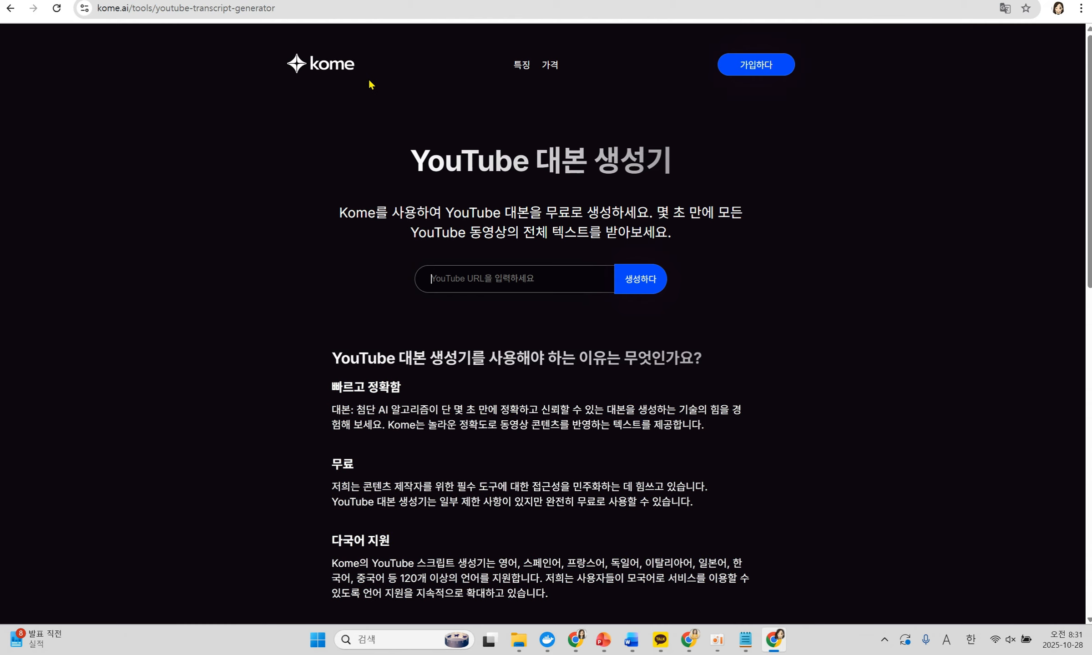
pyautogui.hotkey('ctrl', 'v')
pyautogui.moveTo(455, 279); pyautogui.dragTo(520, 279)
pyautogui.click(646, 284)
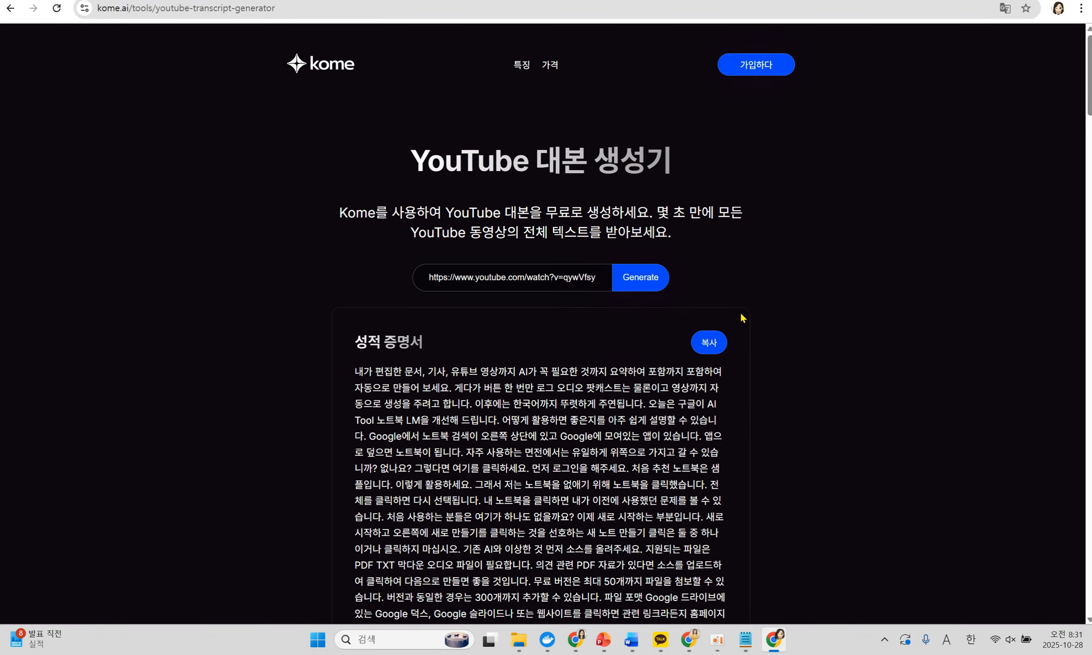
# Look through the generated transcript text on the kome.ai page
pyautogui.moveTo(484, 387); pyautogui.dragTo(562, 501)
pyautogui.scroll(-6, 622, 449)
pyautogui.moveTo(1089, 149)
pyautogui.mouseDown()
pyautogui.moveTo(1090, 484)
pyautogui.moveTo(1090, 138)
pyautogui.mouseUp()
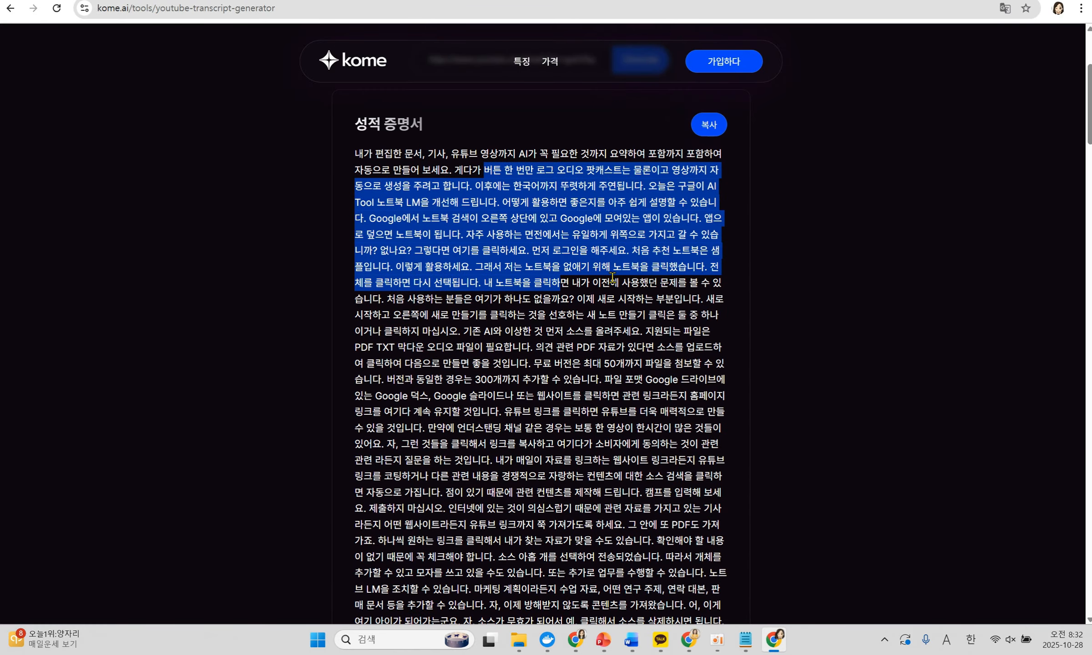
pyautogui.click(1018, 0)
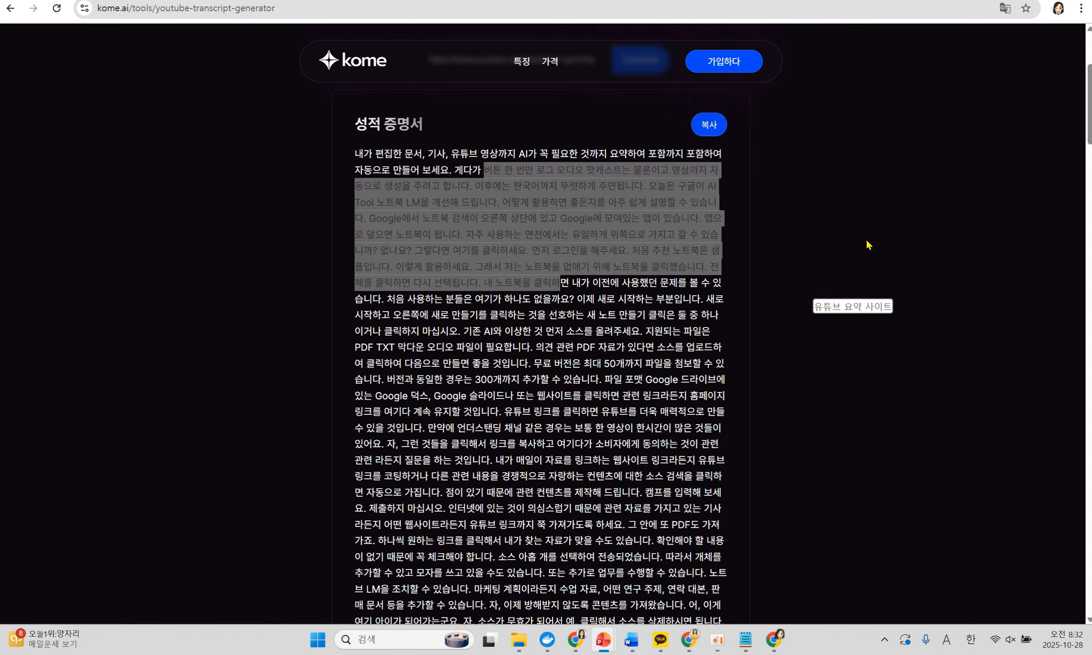
# Open the browser developer tools' network monitor and generate the transcript again to capture its requests
pyautogui.press('F12')
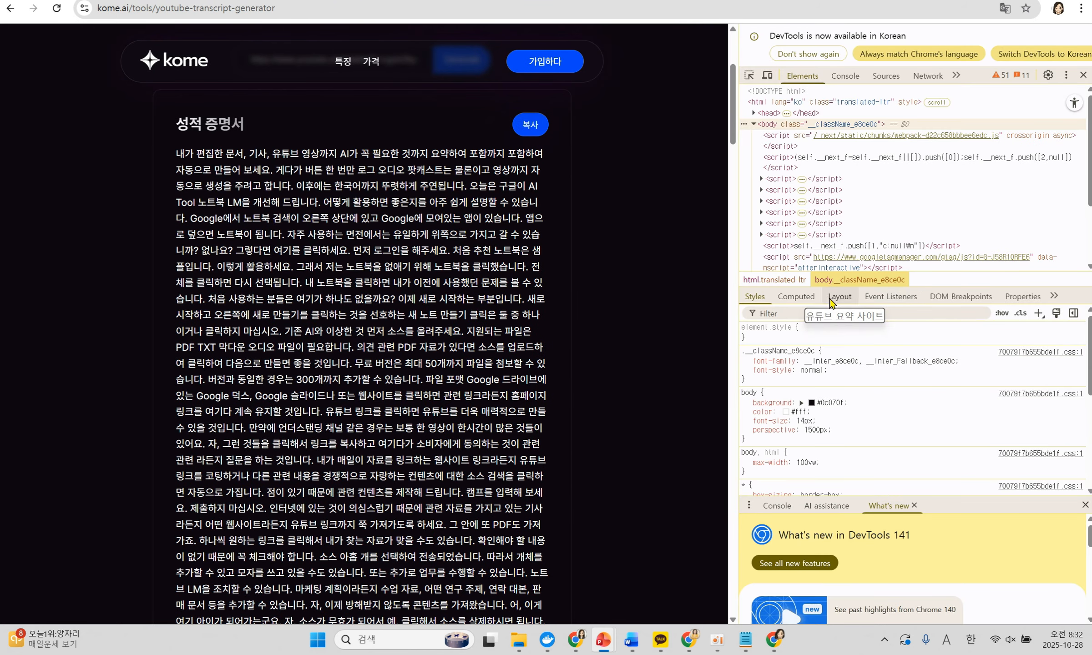
pyautogui.click(919, 77)
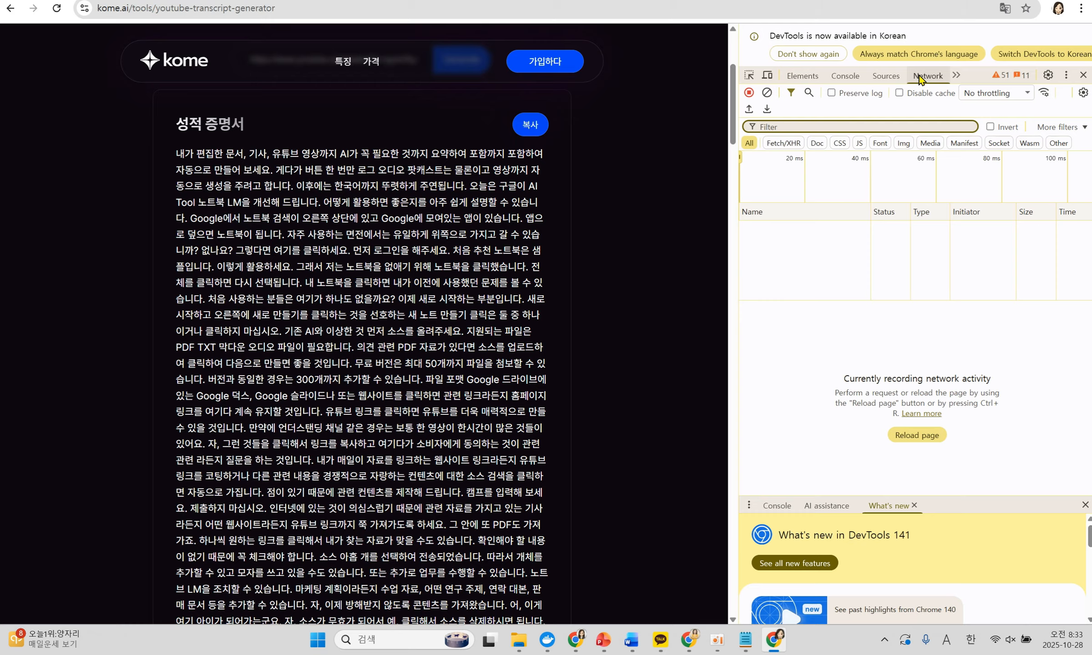
pyautogui.scroll(4, 608, 204)
pyautogui.click(461, 282)
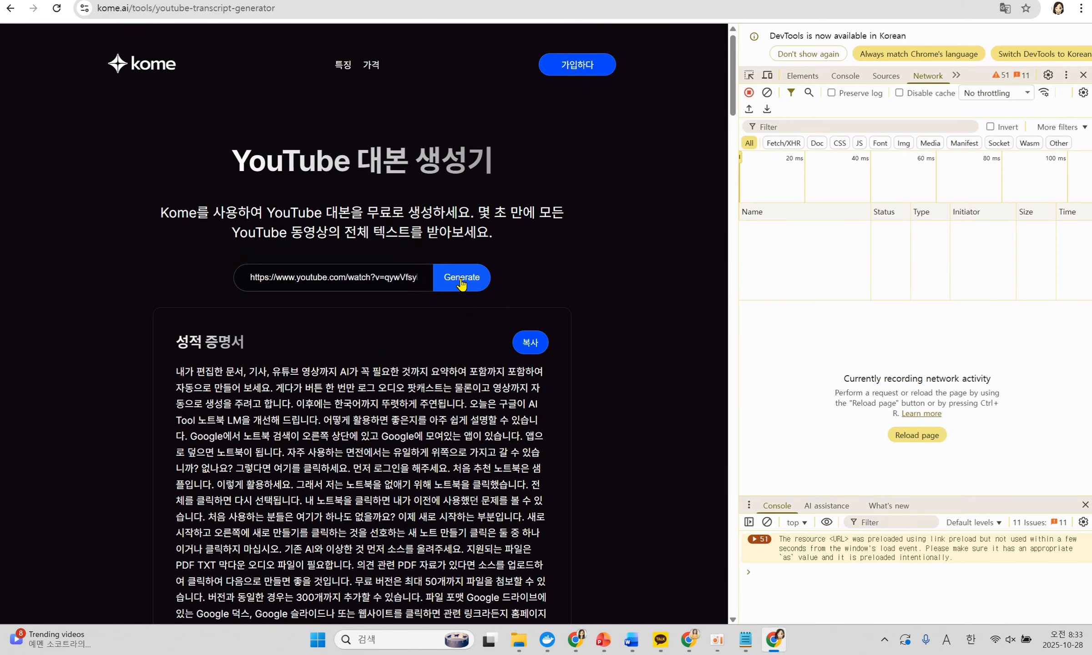
pyautogui.click(461, 282)
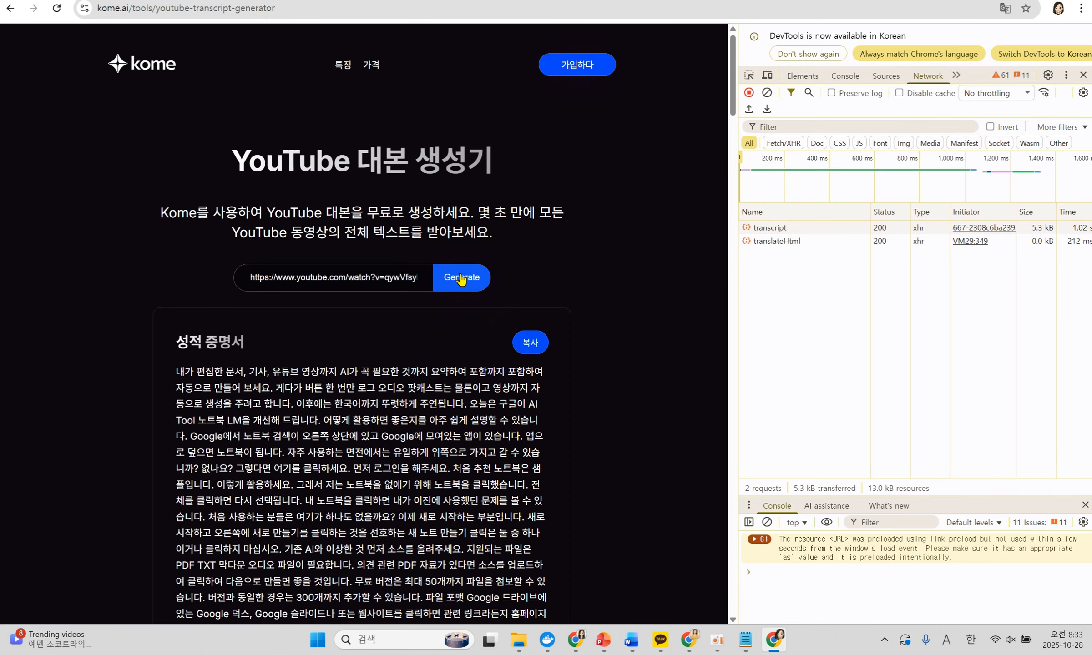
# Inspect the captured transcript request's headers in a widened developer tools pane, checking its request URL and request method
pyautogui.click(775, 231)
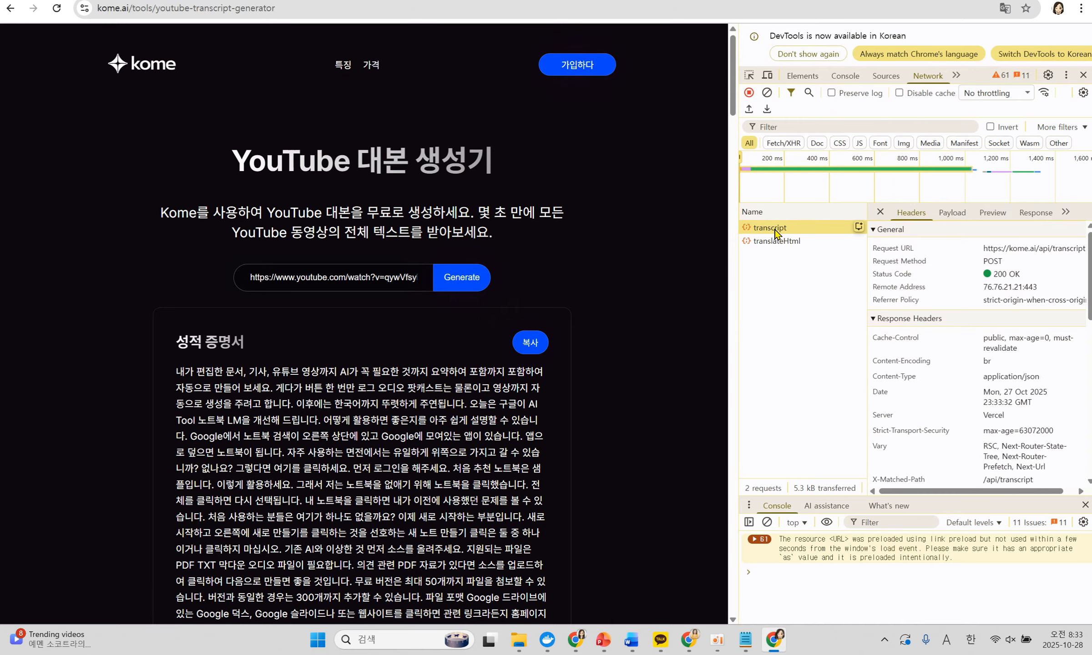
pyautogui.moveTo(739, 303); pyautogui.dragTo(588, 298)
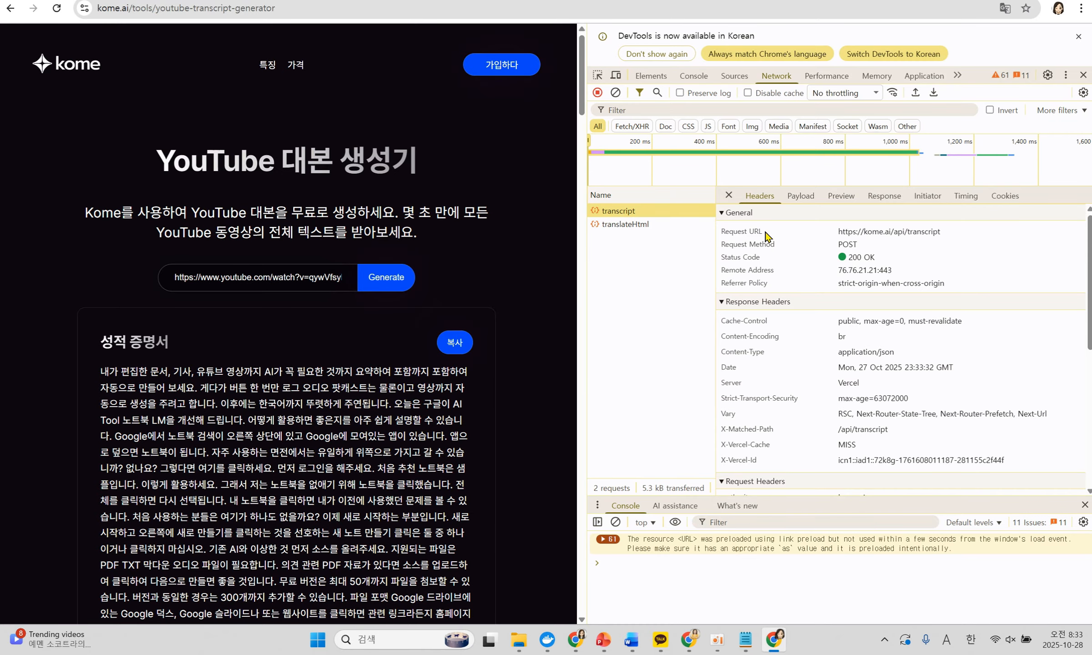
pyautogui.moveTo(941, 235); pyautogui.dragTo(833, 238)
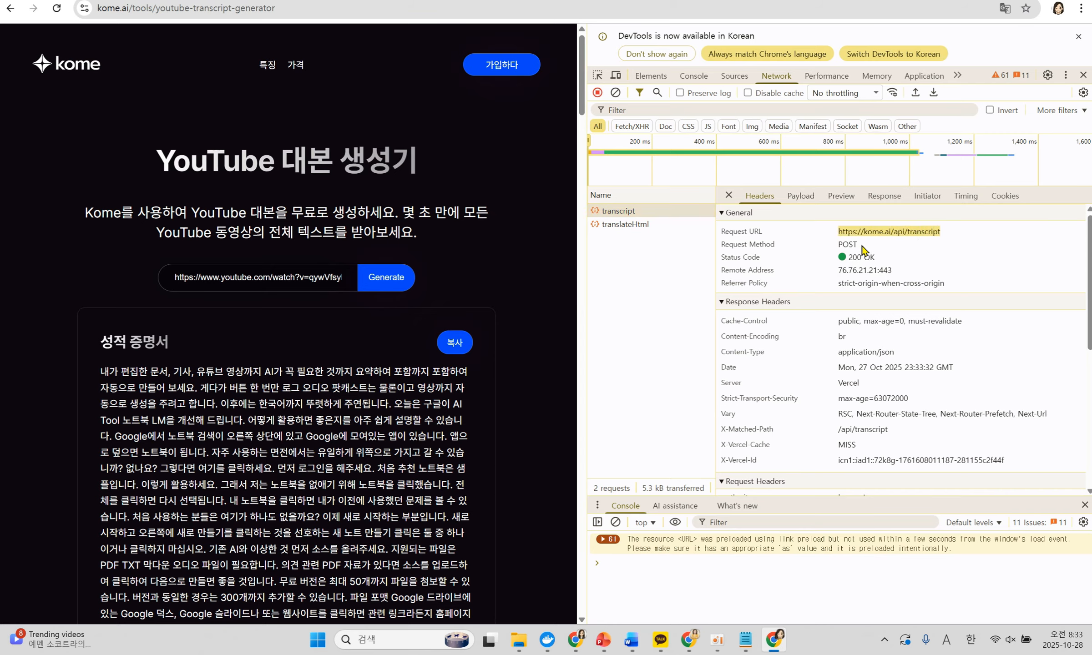
pyautogui.moveTo(859, 244); pyautogui.dragTo(850, 244)
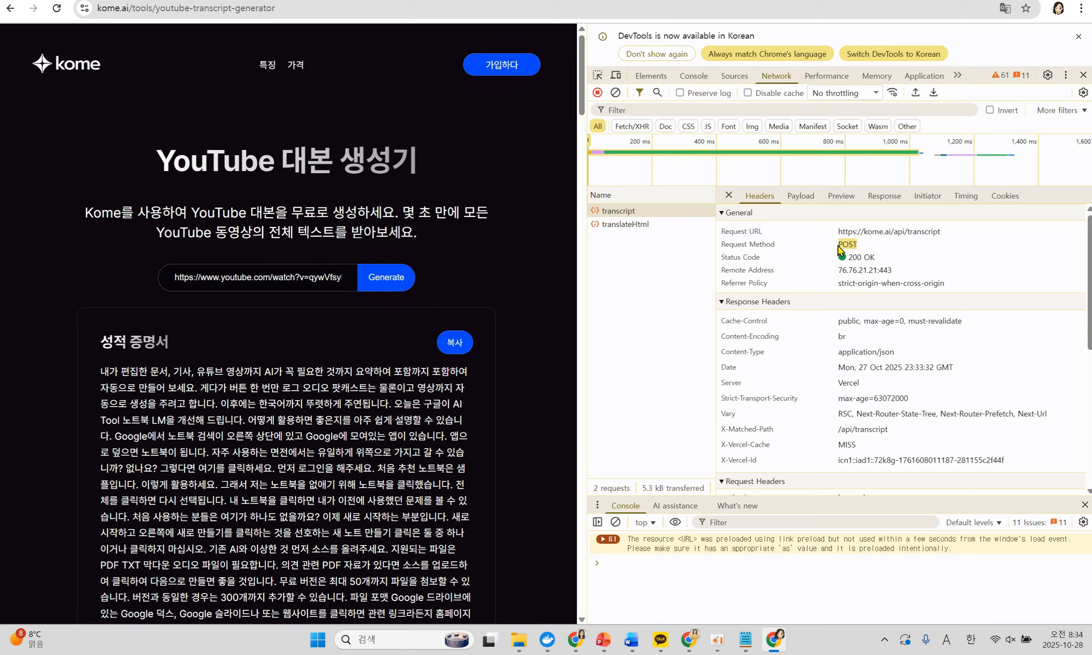
pyautogui.moveTo(943, 232); pyautogui.dragTo(845, 242)
# Inspect the transcript request's payload, checking the video_id parameter and the video URL passed in it
pyautogui.click(801, 195)
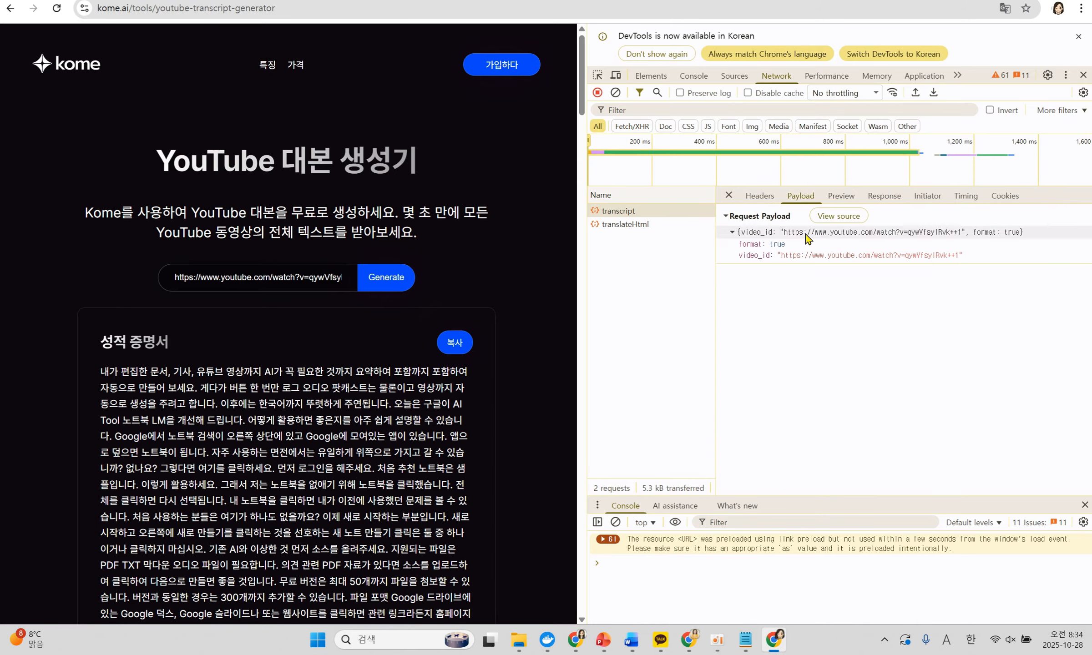
pyautogui.moveTo(783, 232); pyautogui.dragTo(963, 239)
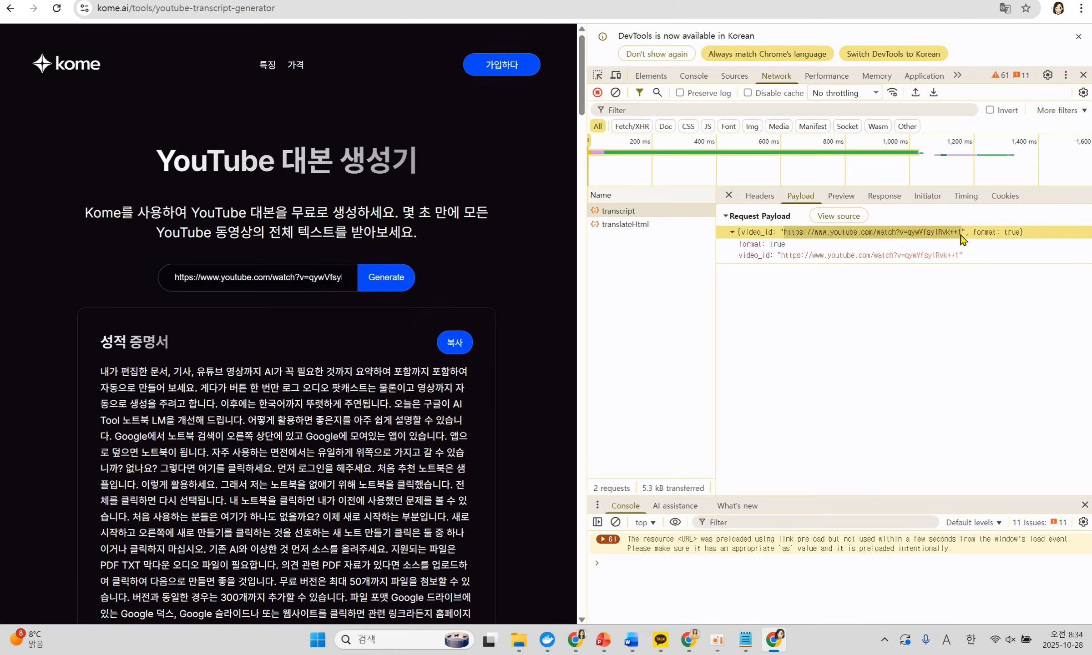
pyautogui.doubleClick(773, 235)
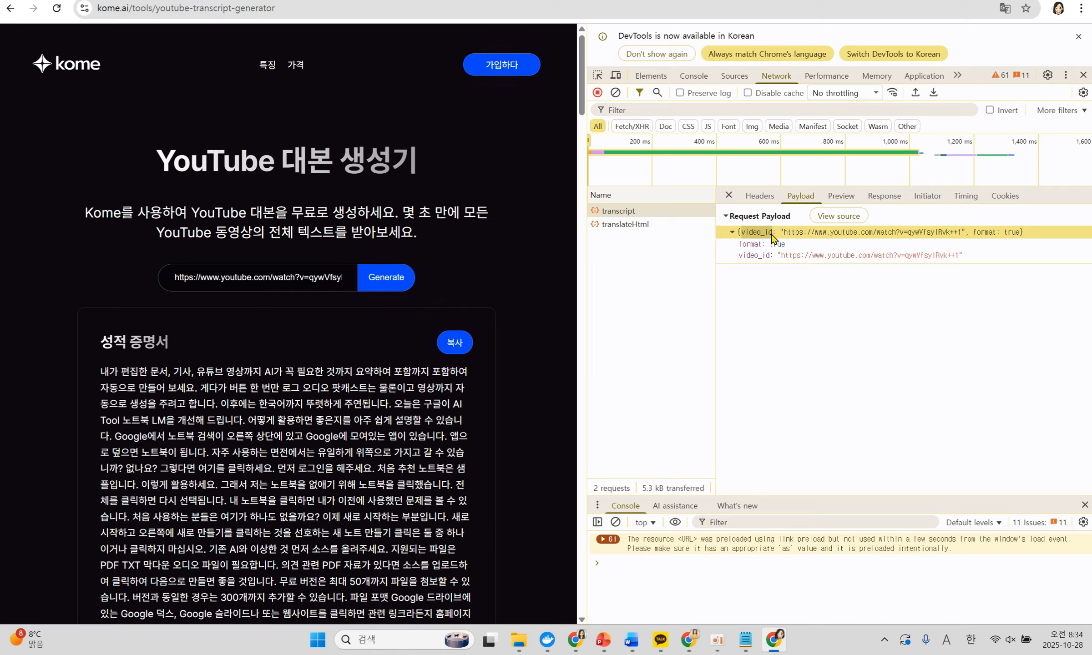
# Compare the video URL passed as video_id in the transcript request's payload with the URL entered in the kome.ai form
pyautogui.moveTo(783, 234); pyautogui.dragTo(963, 239)
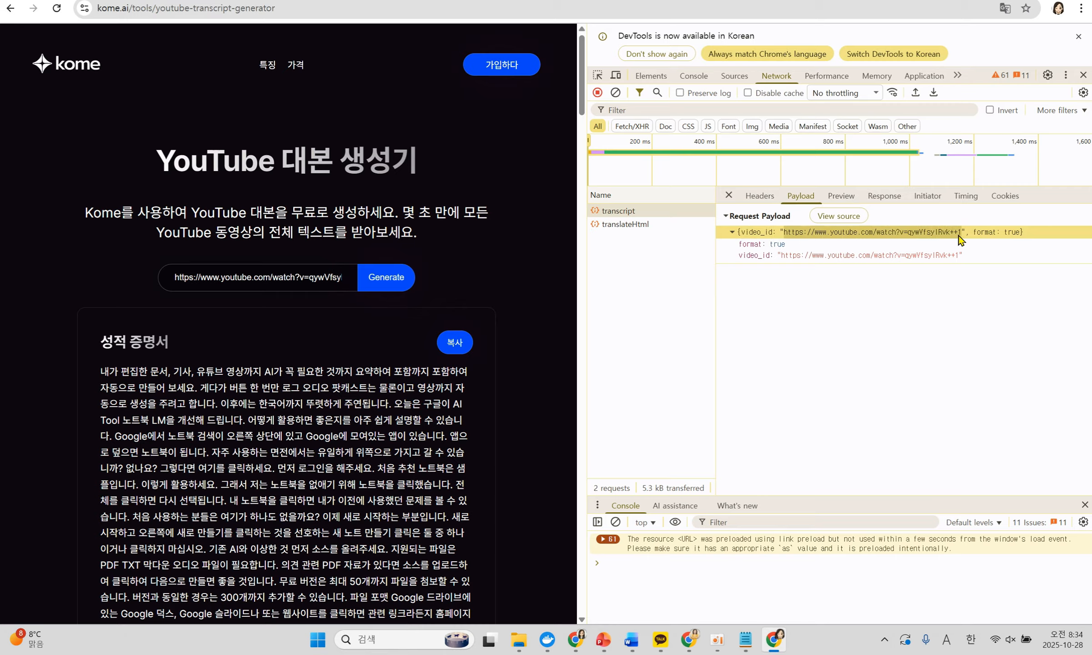
pyautogui.click(276, 276)
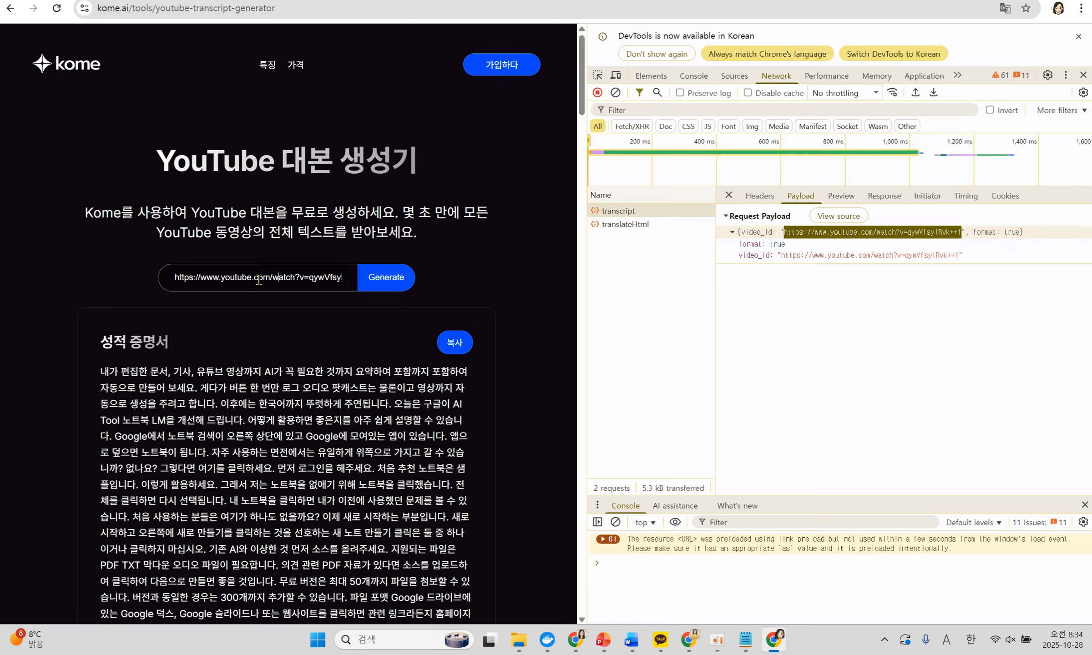
pyautogui.moveTo(178, 277); pyautogui.dragTo(334, 279)
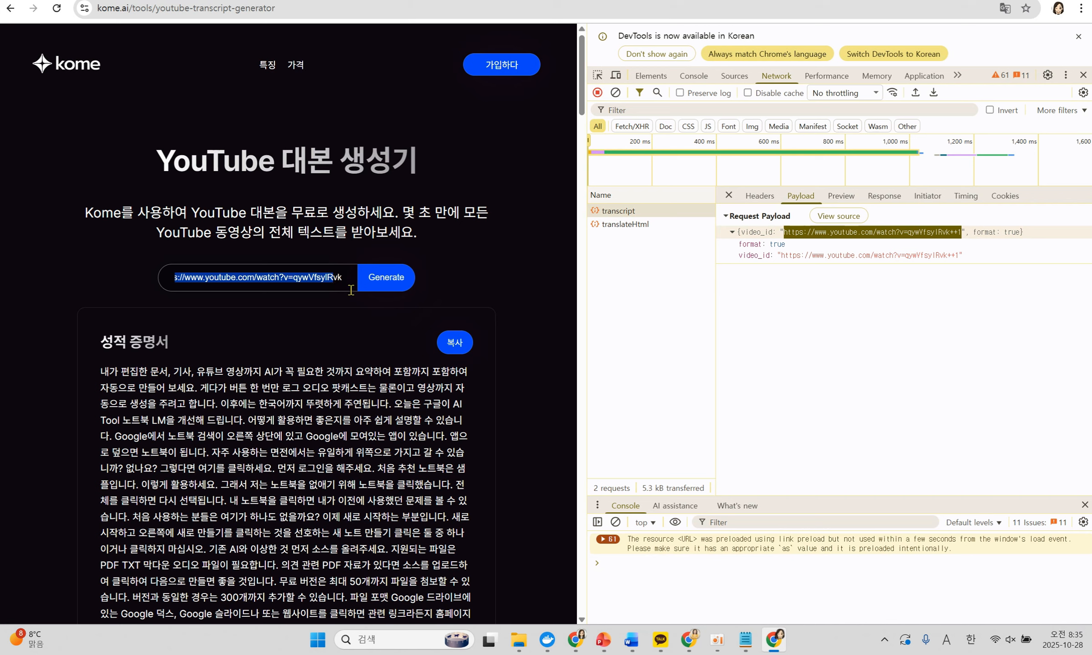
pyautogui.click(831, 255)
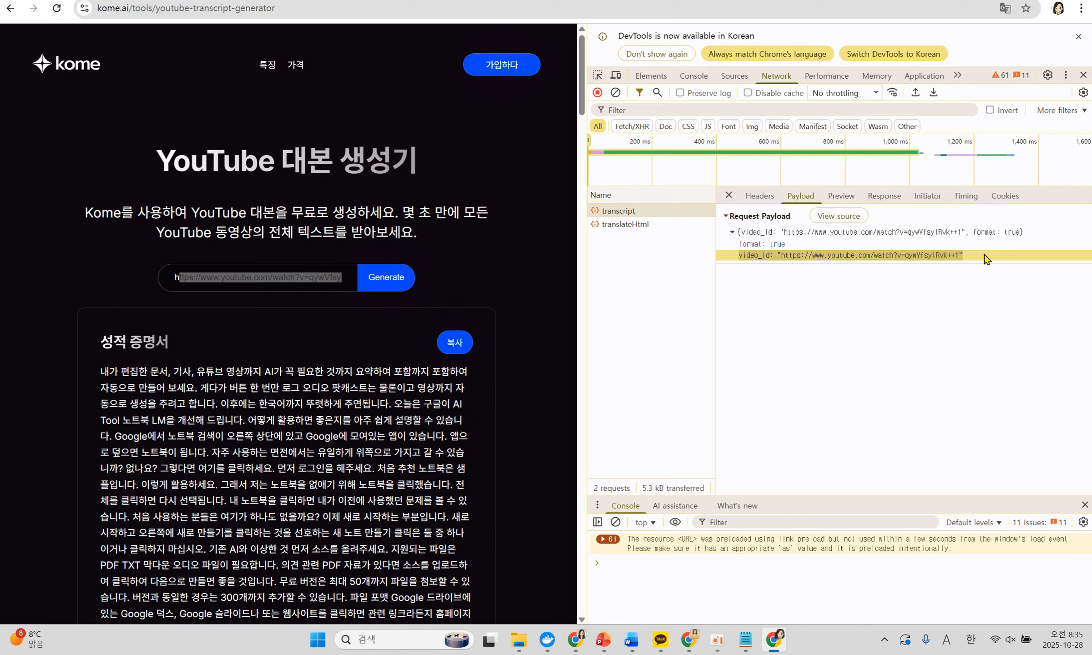
pyautogui.click(858, 257)
pyautogui.moveTo(781, 258); pyautogui.dragTo(958, 259)
pyautogui.moveTo(737, 258); pyautogui.dragTo(772, 260)
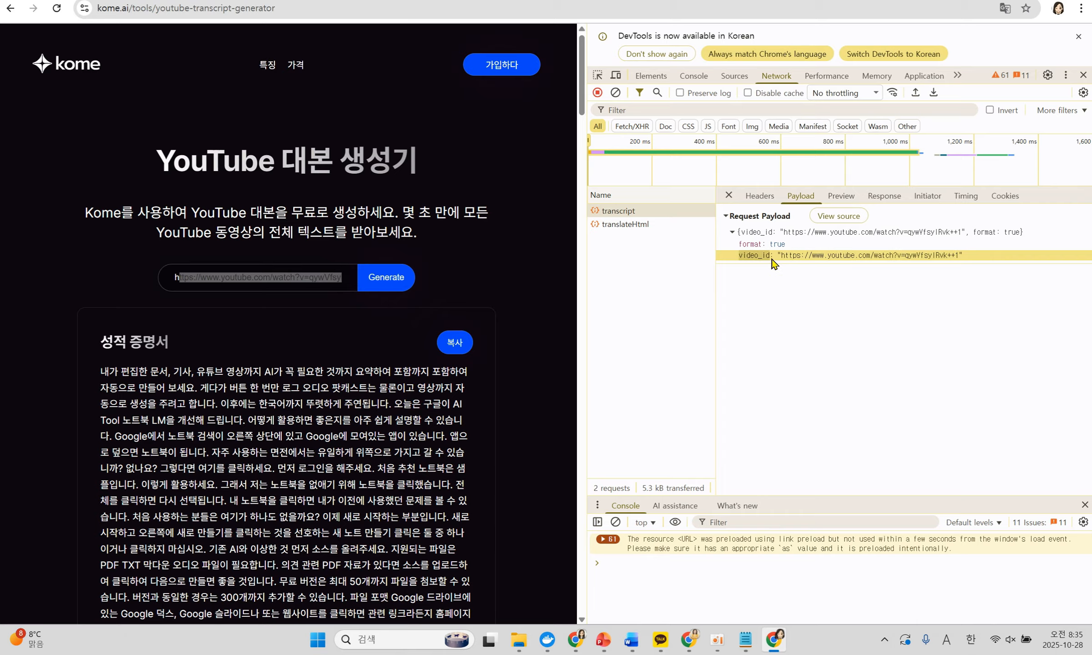
# Check the transcript request's URL and request method again in its general header details
pyautogui.click(769, 199)
pyautogui.moveTo(839, 231); pyautogui.dragTo(952, 235)
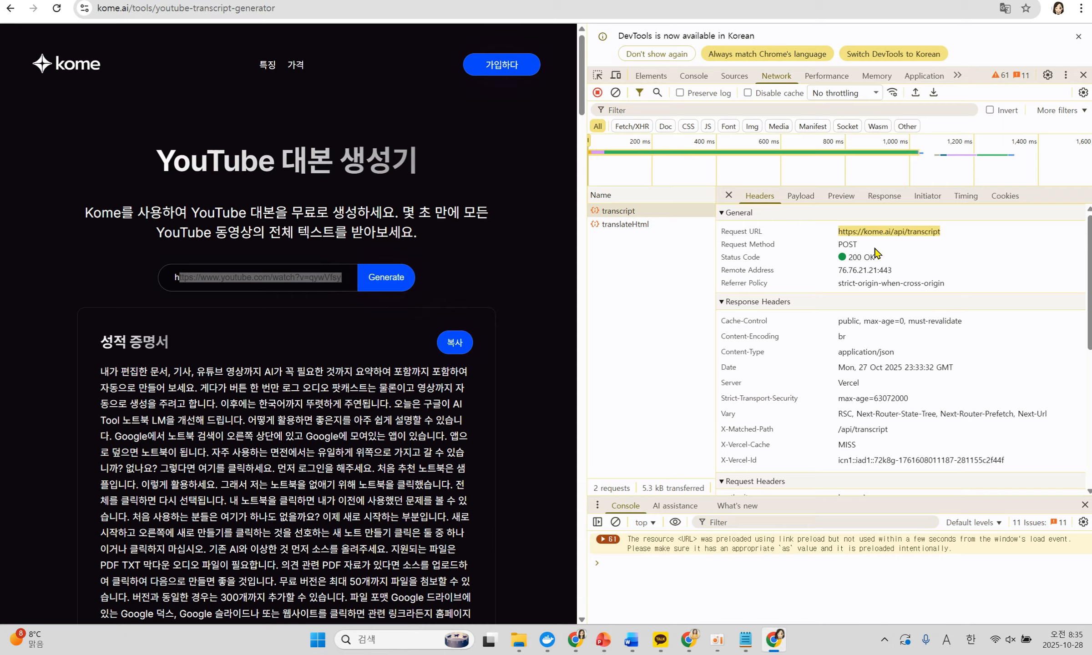
pyautogui.moveTo(876, 248); pyautogui.dragTo(832, 251)
pyautogui.click(603, 640)
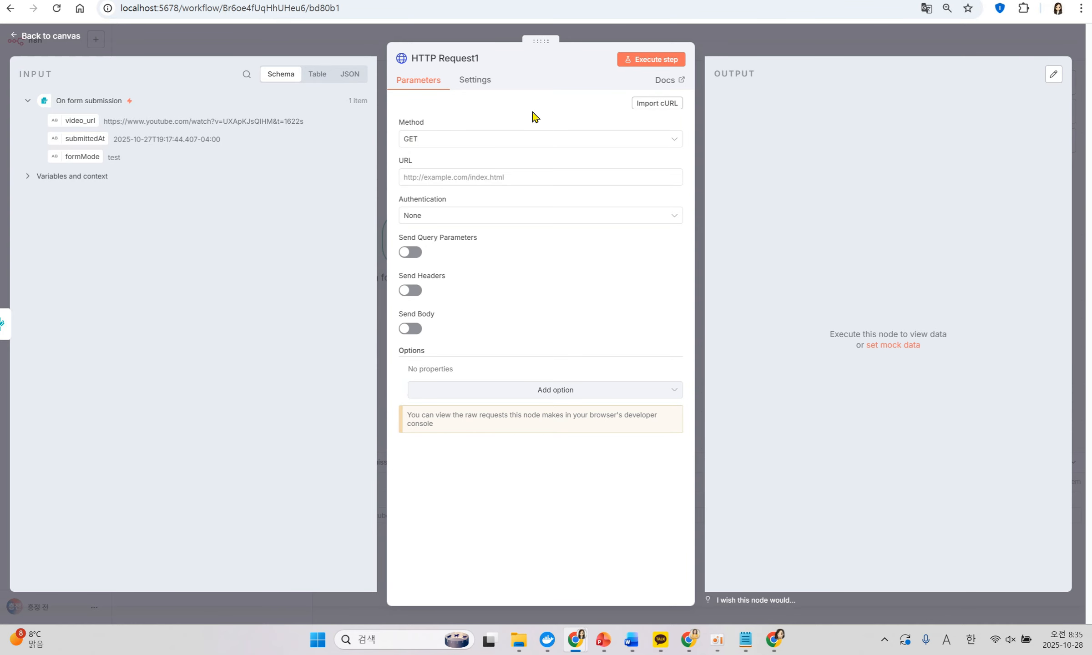
pyautogui.click(535, 143)
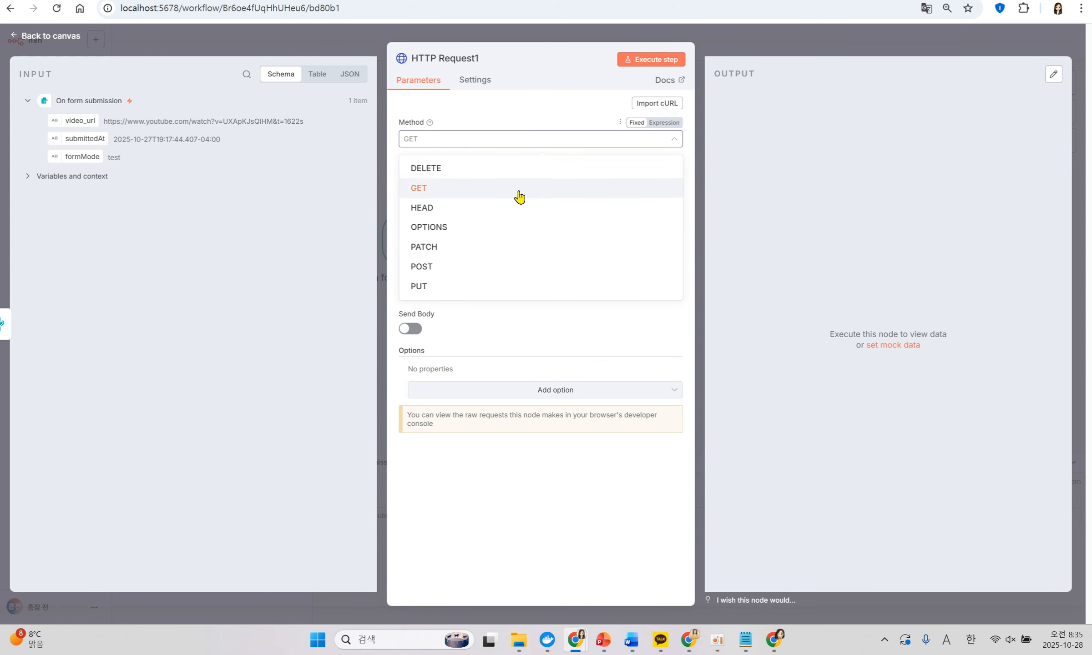
pyautogui.click(421, 268)
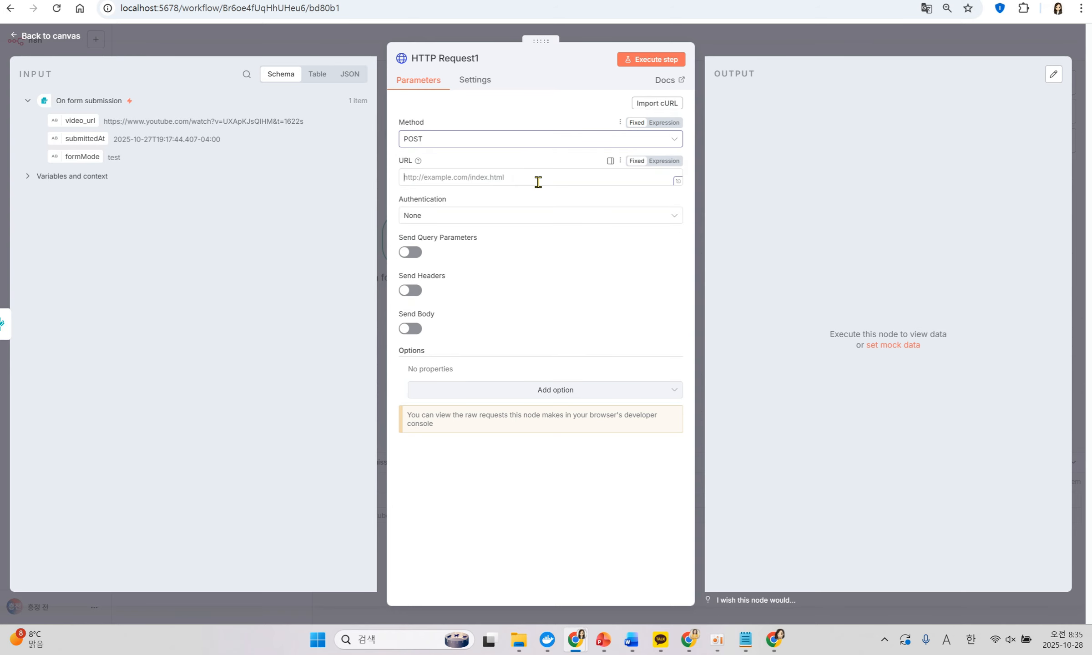
pyautogui.hotkey('alt', 'Tab')
pyautogui.moveTo(877, 371); pyautogui.dragTo(767, 370)
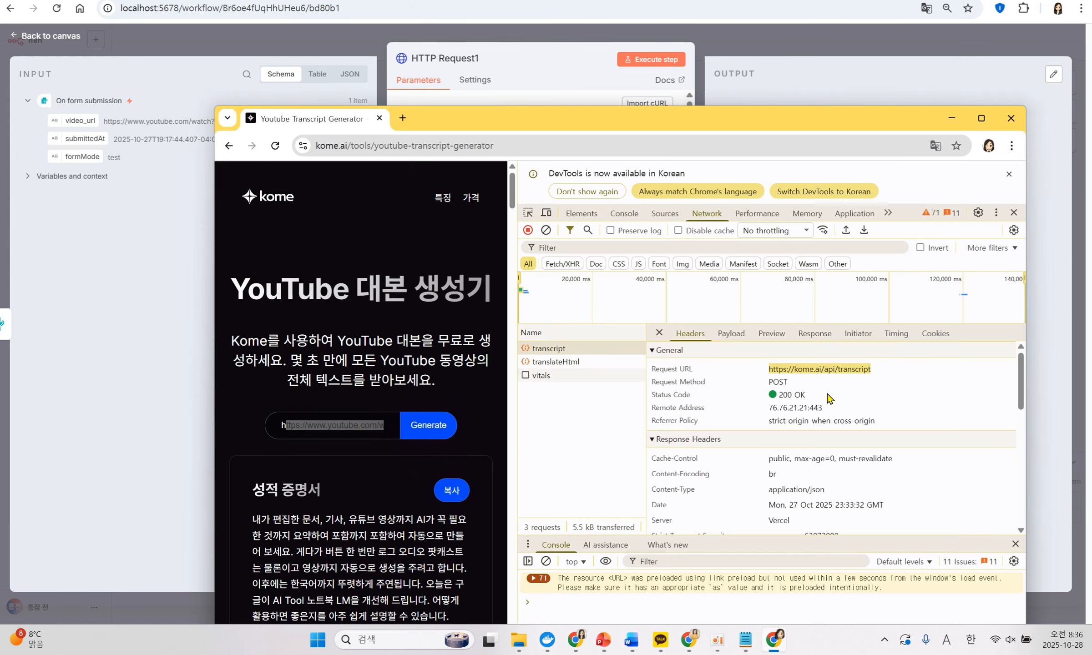
# Examine the captured request's response and request headers, looking at the Content-Type, Cookie and Origin entries
pyautogui.scroll(-1, 873, 407)
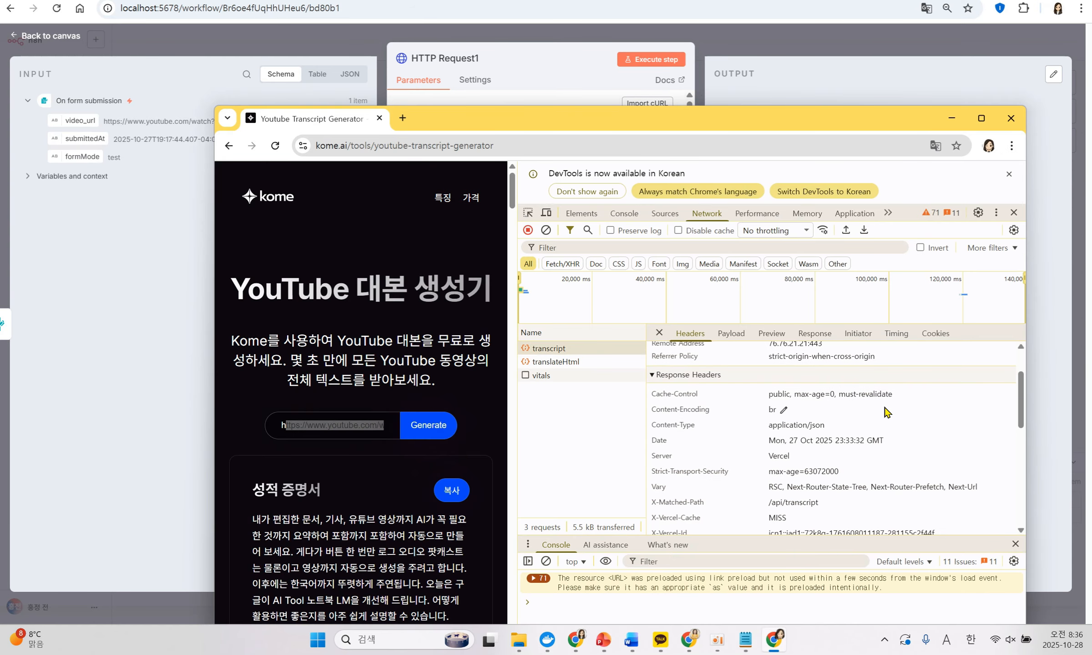
pyautogui.scroll(-1, 882, 396)
pyautogui.scroll(1, 828, 298)
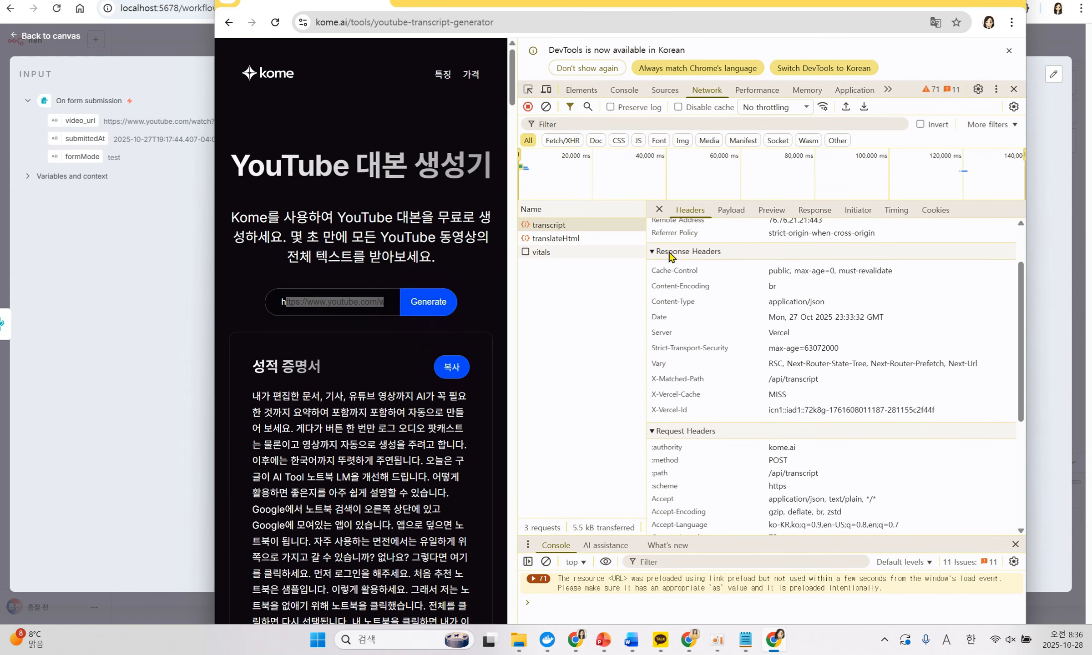
pyautogui.moveTo(658, 253); pyautogui.dragTo(707, 254)
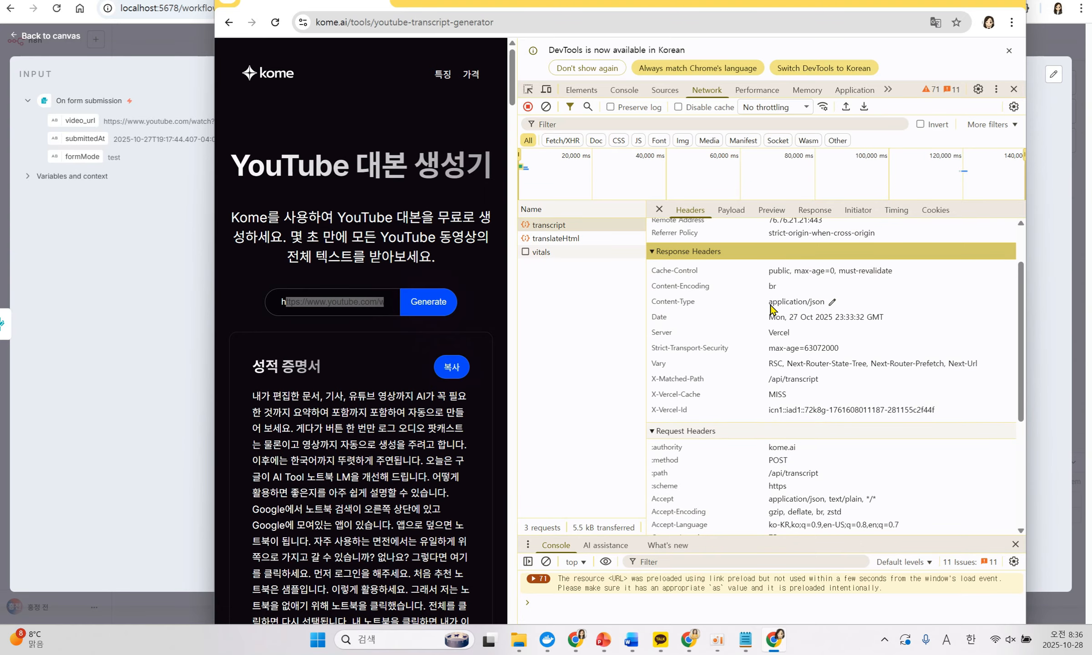
pyautogui.moveTo(768, 303); pyautogui.dragTo(823, 311)
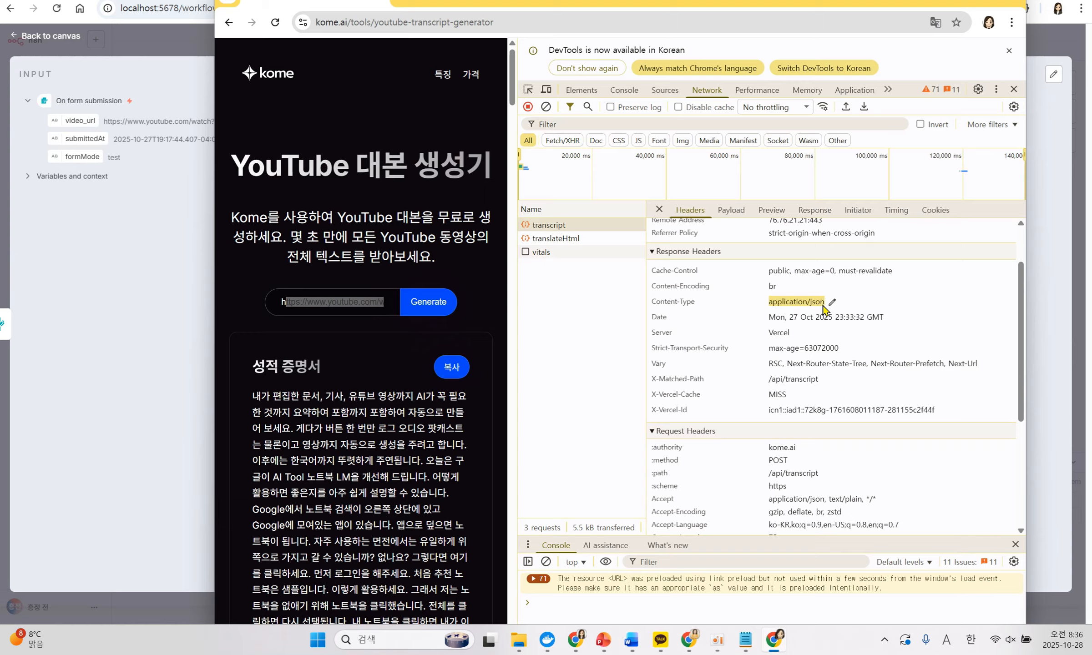
pyautogui.moveTo(656, 303); pyautogui.dragTo(827, 310)
pyautogui.scroll(-4, 902, 362)
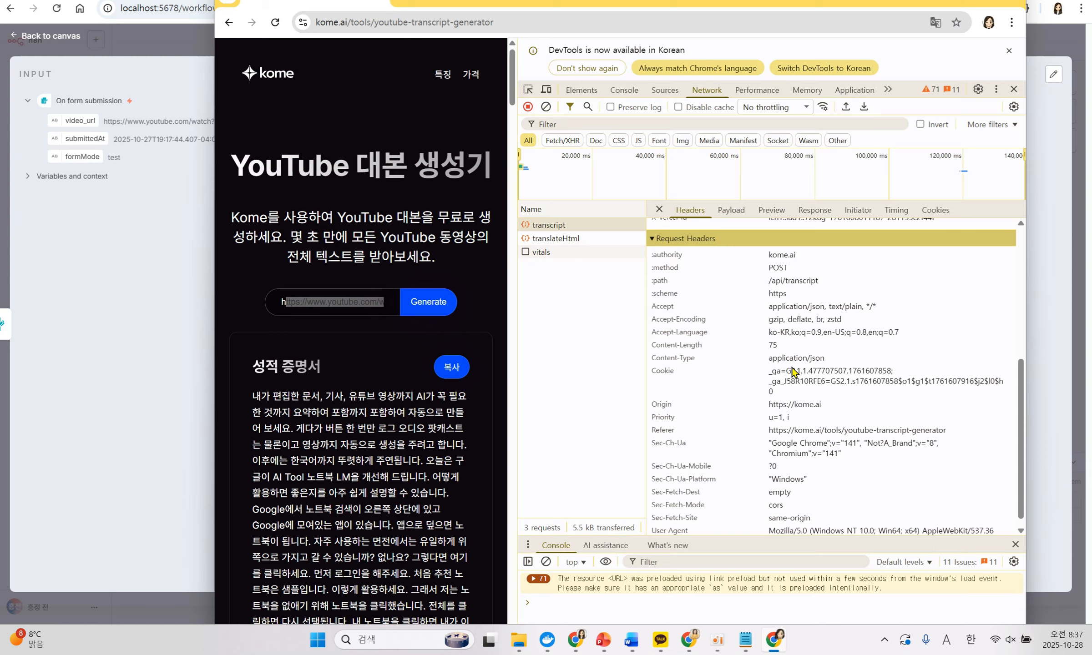
pyautogui.click(653, 359)
pyautogui.moveTo(653, 361); pyautogui.dragTo(827, 366)
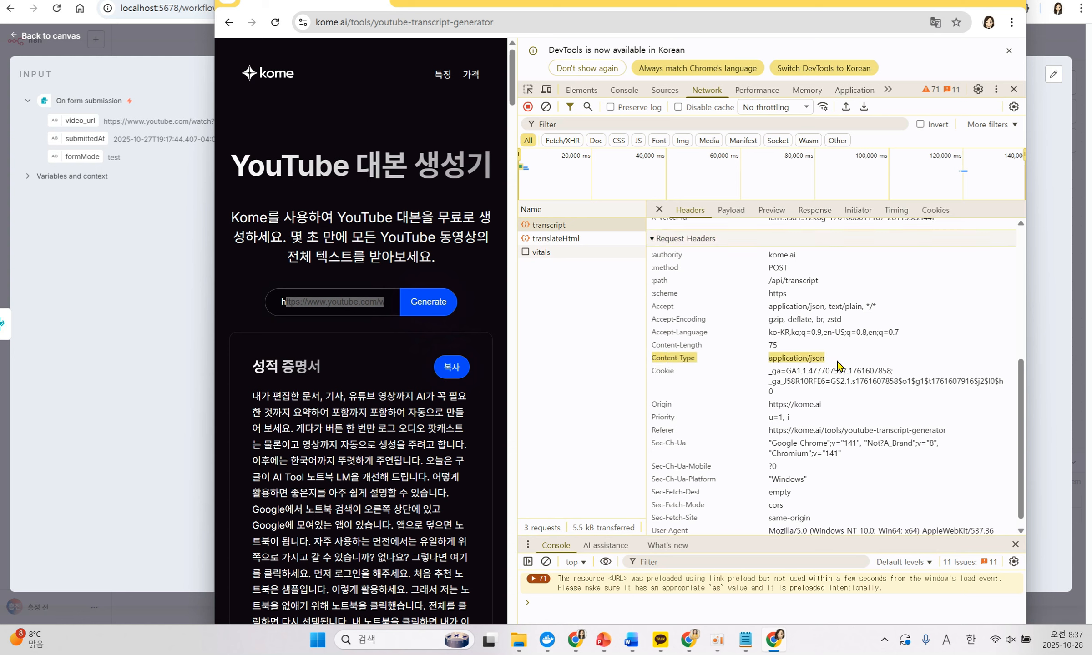
pyautogui.moveTo(653, 405); pyautogui.dragTo(828, 412)
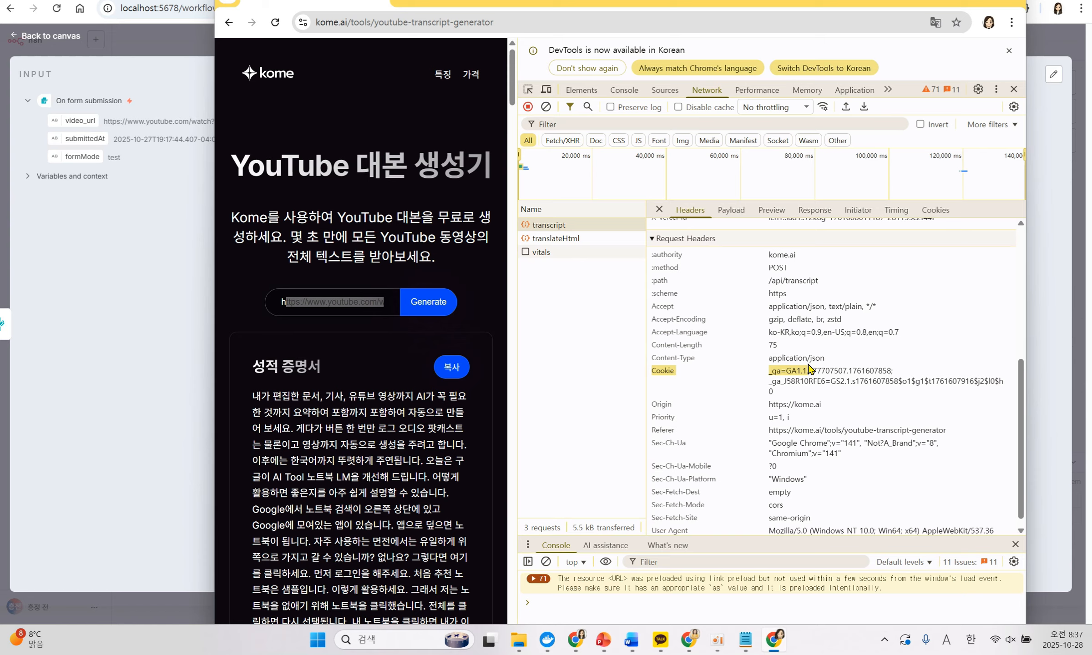
# Copy the Content-Type request header into n8n as a header parameter named content-type with the value application/json
pyautogui.moveTo(831, 360); pyautogui.dragTo(769, 360)
pyautogui.moveTo(696, 360); pyautogui.dragTo(652, 360)
pyautogui.hotkey('ctrl', 'c')
pyautogui.hotkey('alt', 'Tab')
pyautogui.click(490, 391)
pyautogui.hotkey('ctrl', 'v')
pyautogui.hotkey('alt', 'Tab')
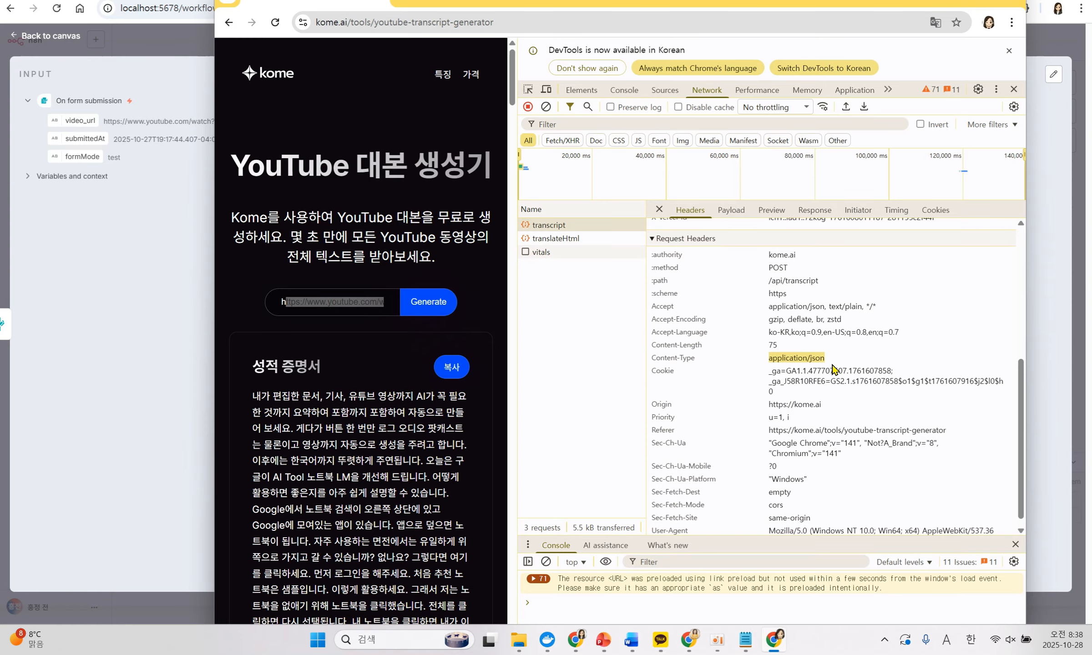
pyautogui.hotkey('alt', 'Tab')
pyautogui.click(461, 422)
pyautogui.write('application/json')
# Add a second header parameter to the HTTP Request node and name it origin, copied from kome.ai's request headers
pyautogui.click(556, 466)
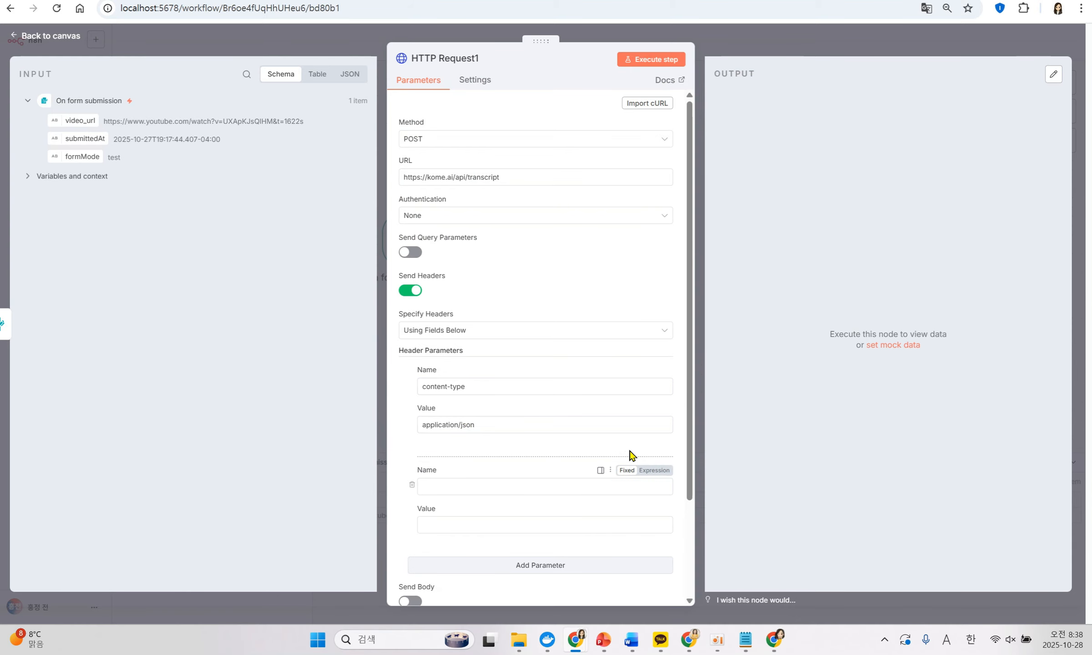
pyautogui.scroll(-3, 632, 455)
pyautogui.hotkey('alt', 'Tab')
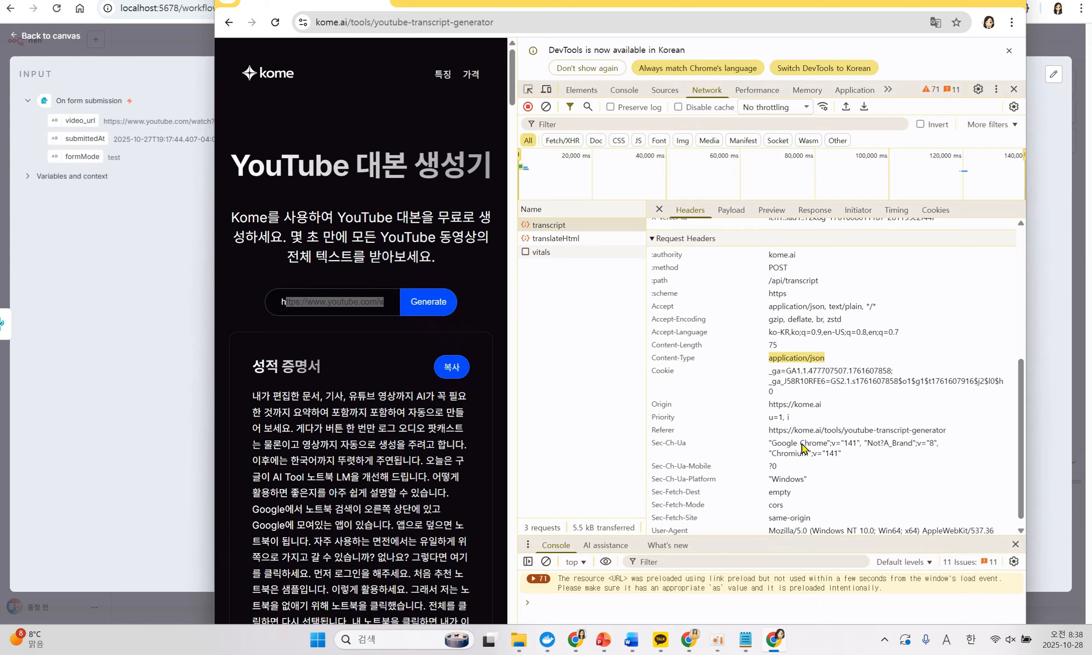
pyautogui.doubleClick(661, 404)
pyautogui.hotkey('ctrl', 'c')
pyautogui.hotkey('alt', 'Tab')
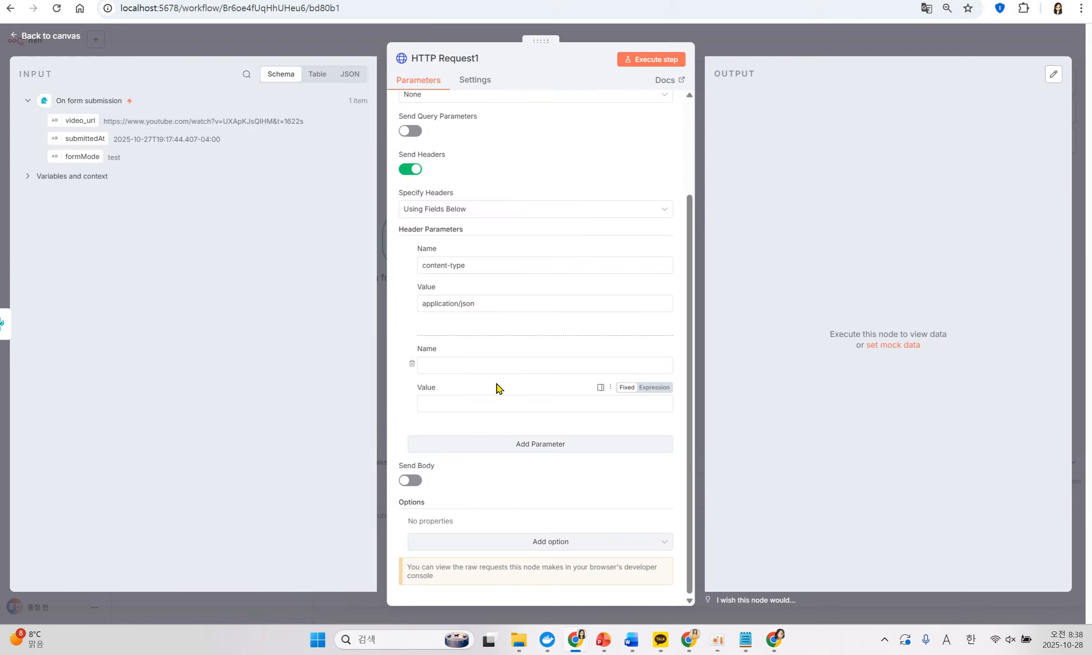
pyautogui.click(493, 366)
pyautogui.hotkey('ctrl', 'v')
pyautogui.hotkey('alt', 'Tab')
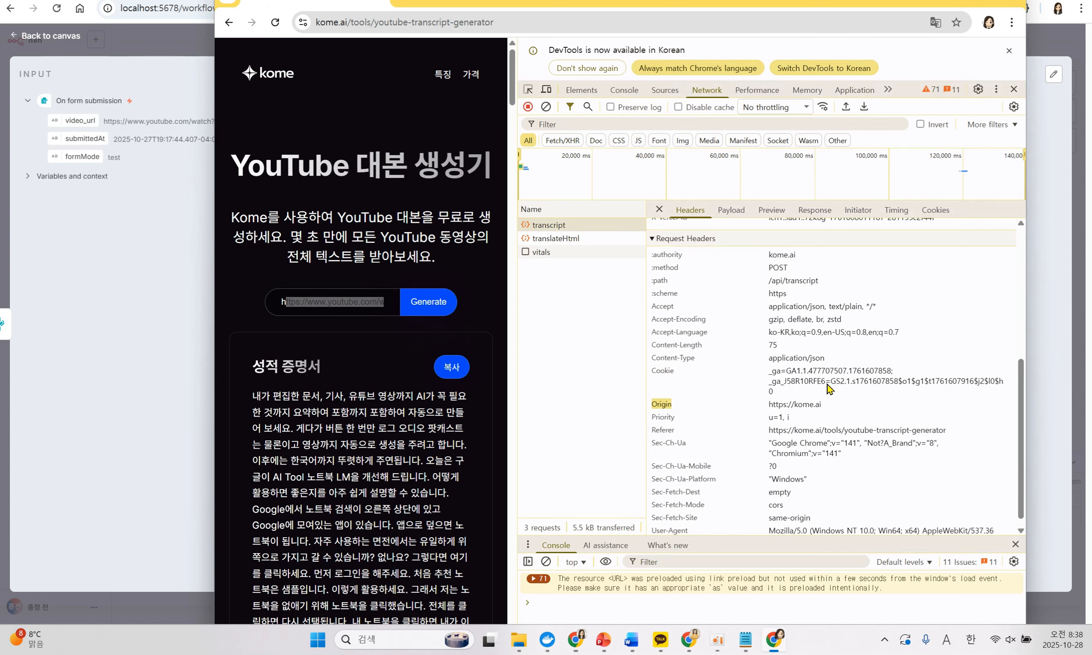
pyautogui.moveTo(824, 407); pyautogui.dragTo(771, 410)
pyautogui.hotkey('ctrl', 'c')
pyautogui.hotkey('alt', 'Tab')
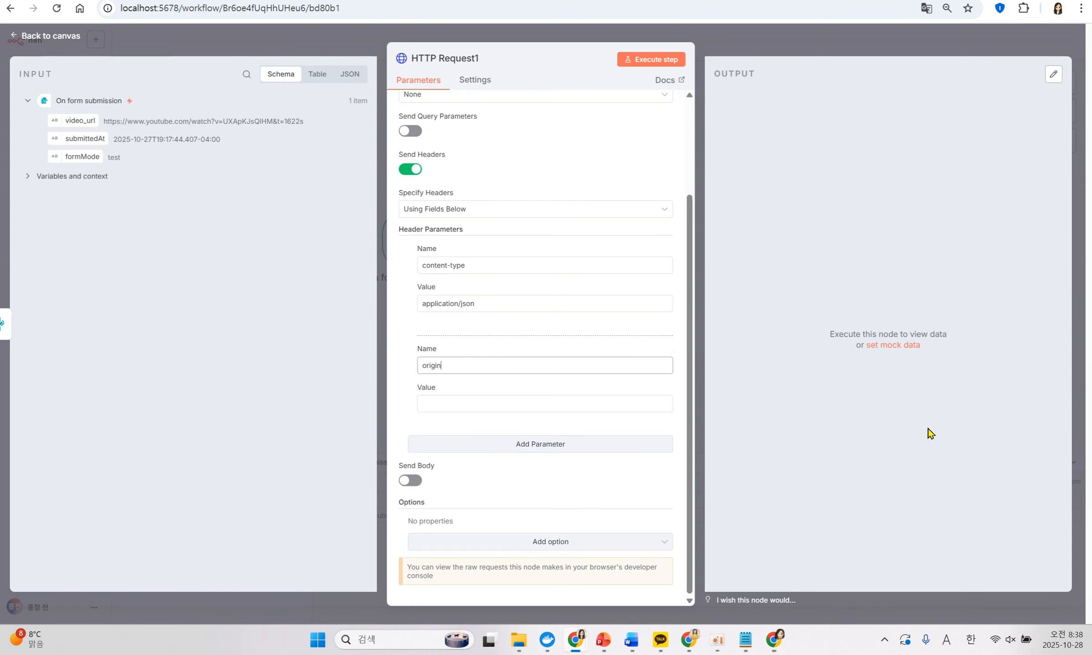
pyautogui.click(524, 409)
pyautogui.hotkey('ctrl', 'v')
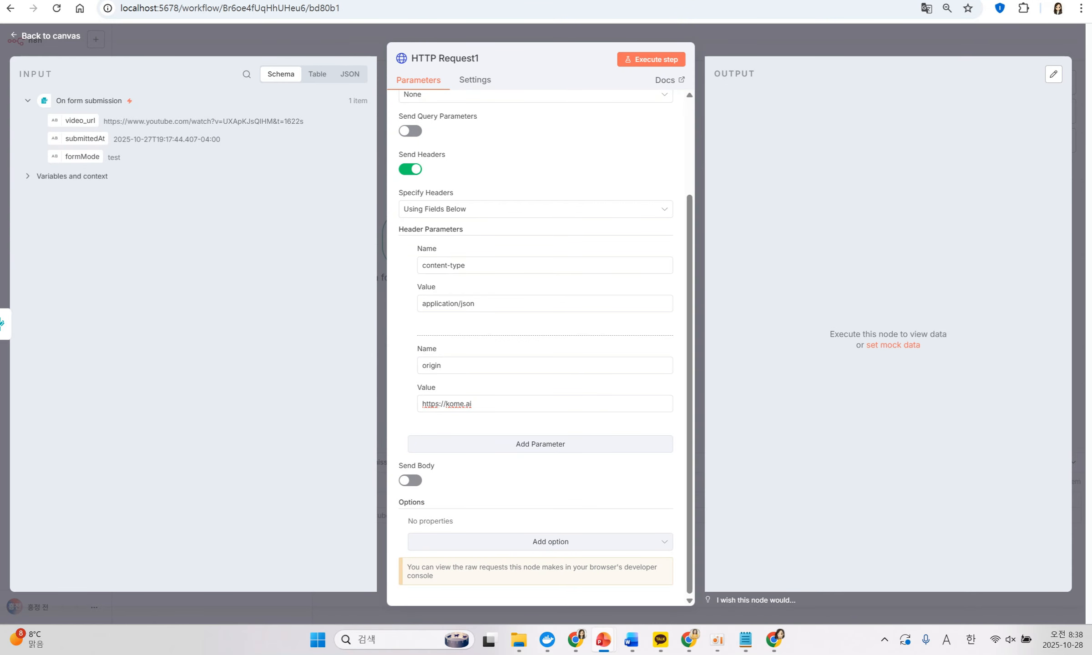
# Review the values entered for the content-type and origin header parameters
pyautogui.click(488, 304)
pyautogui.moveTo(491, 306); pyautogui.dragTo(416, 312)
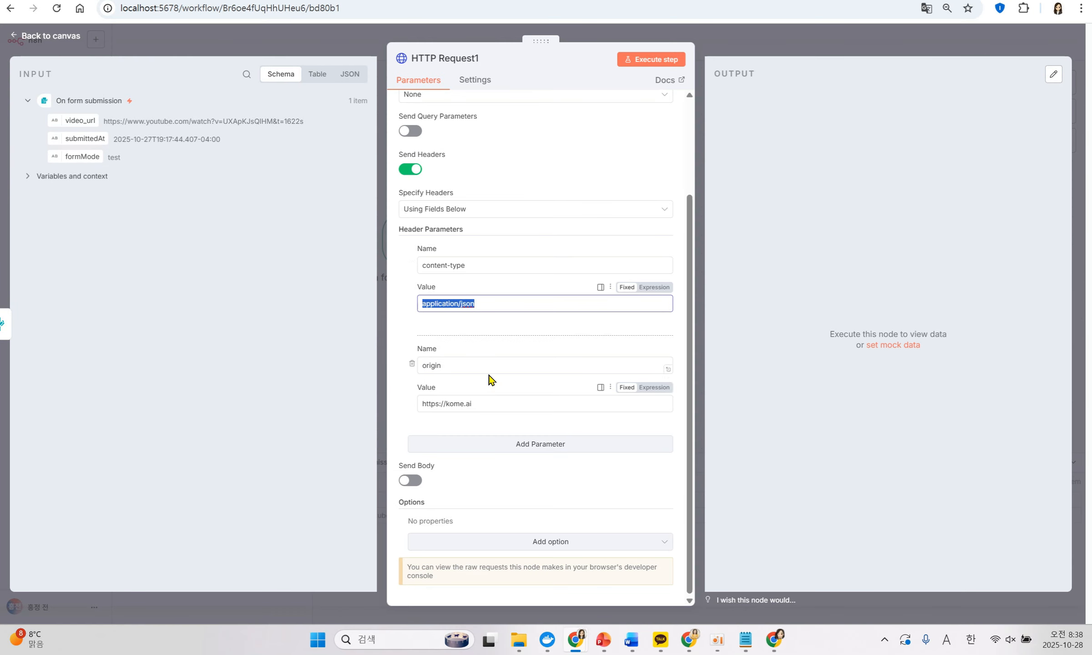
pyautogui.moveTo(483, 407); pyautogui.dragTo(472, 427)
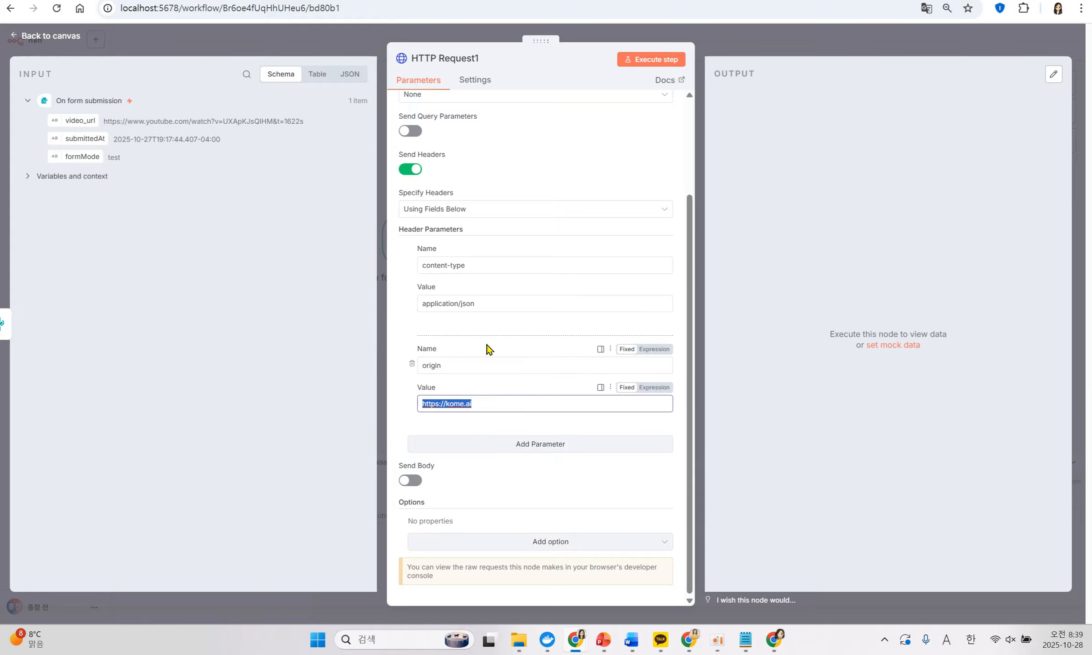
# Review the video URL passed in the captured transcript request's payload on kome.ai, and return to n8n
pyautogui.hotkey('alt', 'Tab')
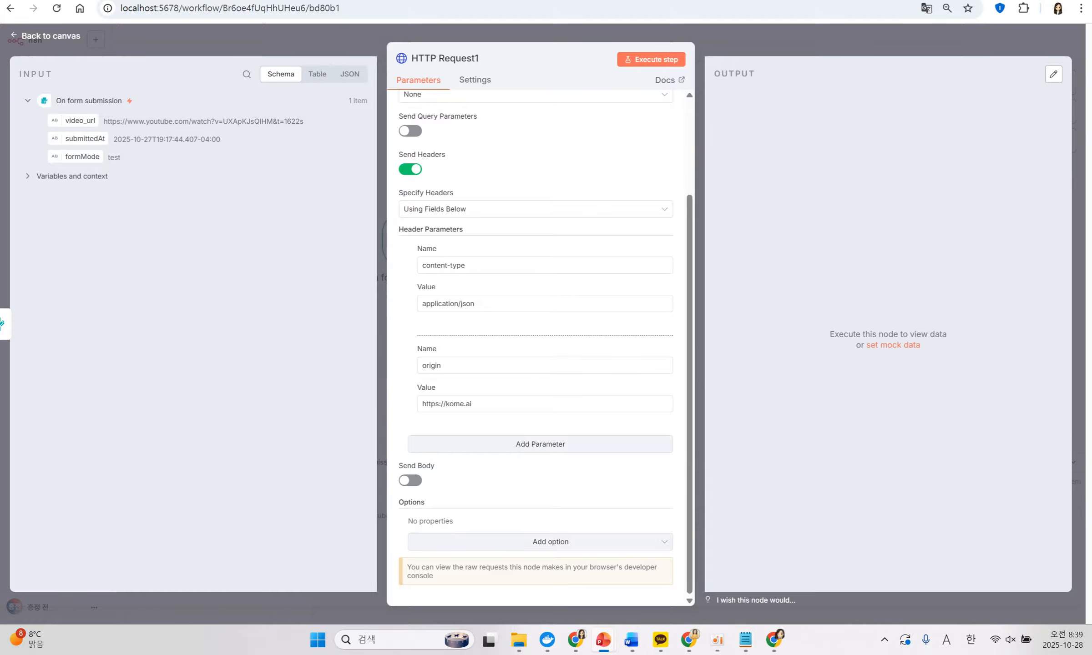
pyautogui.hotkey('alt', 'Tab')
pyautogui.click(732, 210)
pyautogui.moveTo(714, 247); pyautogui.dragTo(896, 250)
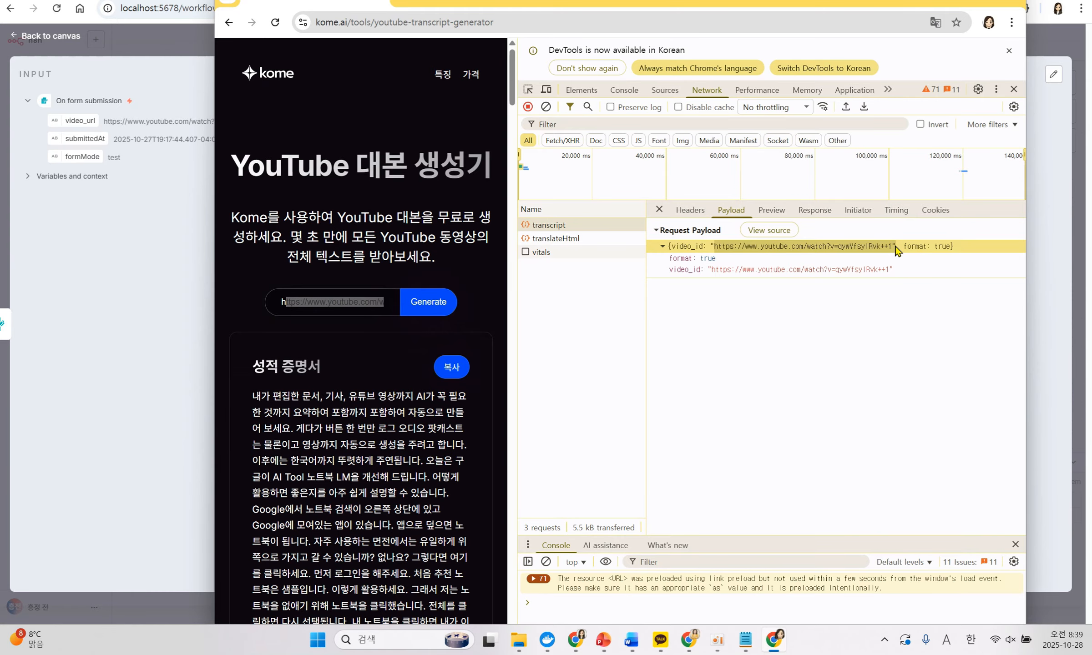
pyautogui.hotkey('alt', 'Tab')
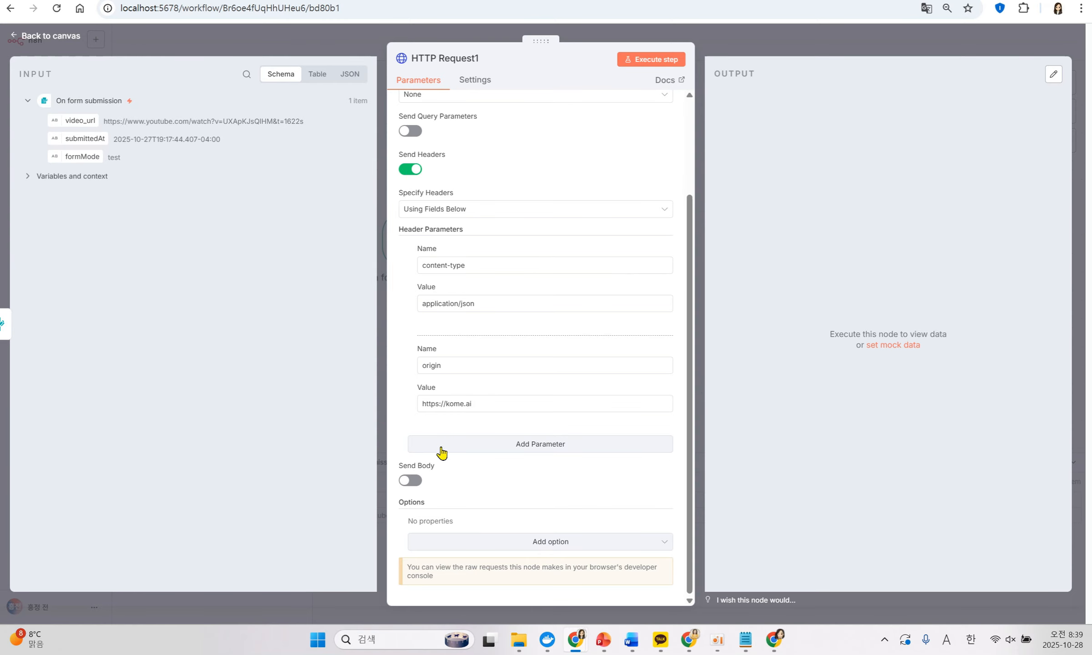
# Enable sending a JSON body in the HTTP Request node and name its first body parameter video_id, matching kome.ai's payload
pyautogui.click(411, 480)
pyautogui.scroll(-3, 523, 437)
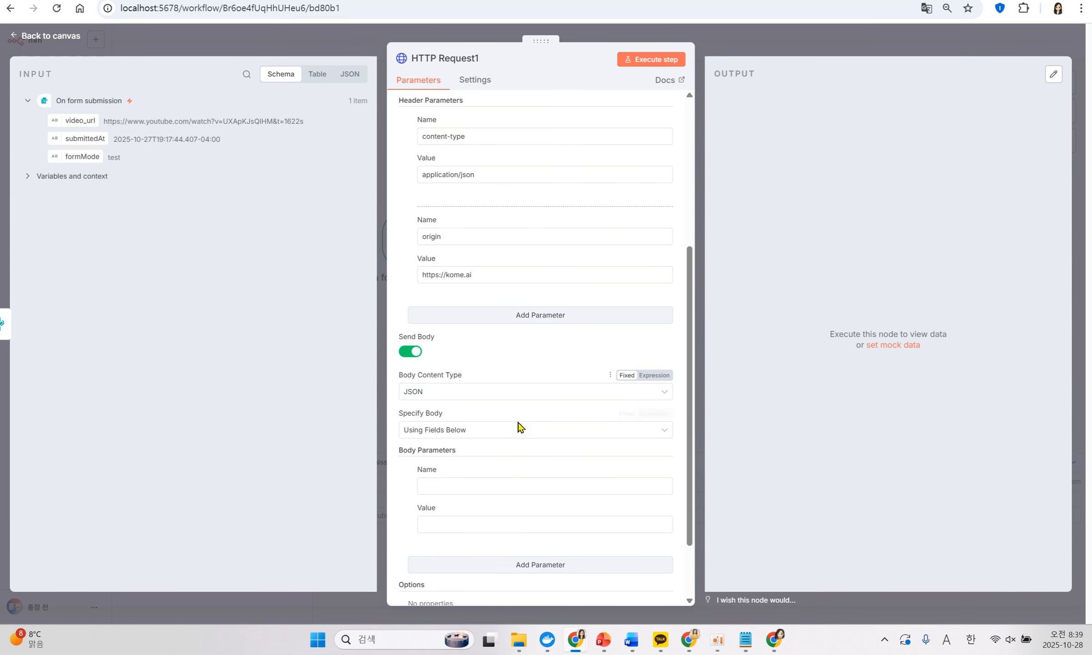
pyautogui.hotkey('alt', 'Tab')
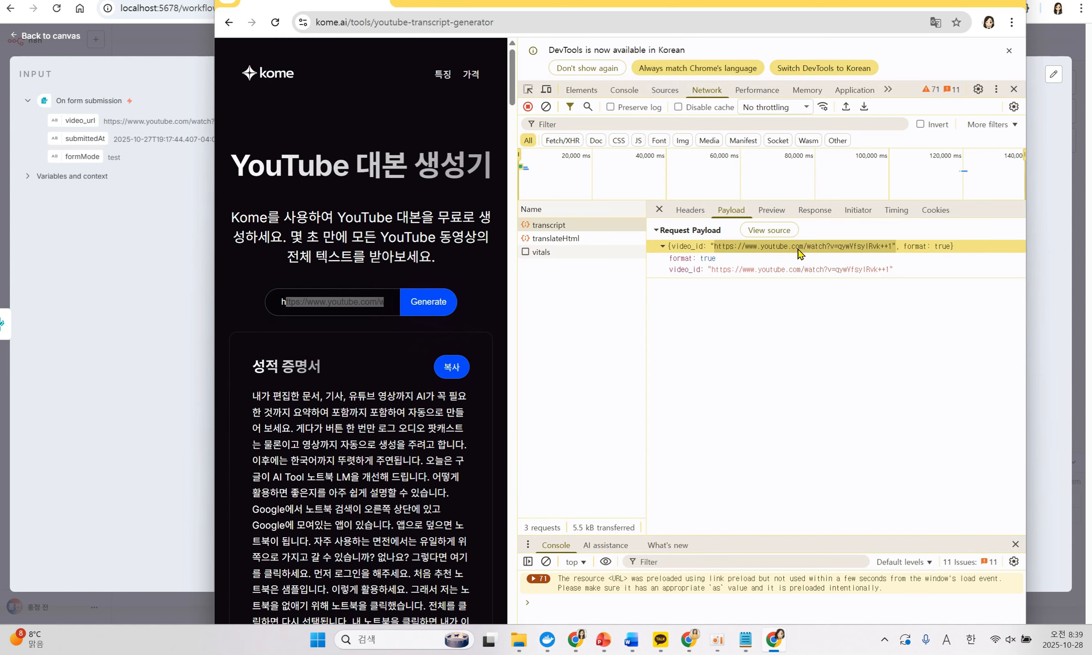
pyautogui.hotkey('alt', 'Tab')
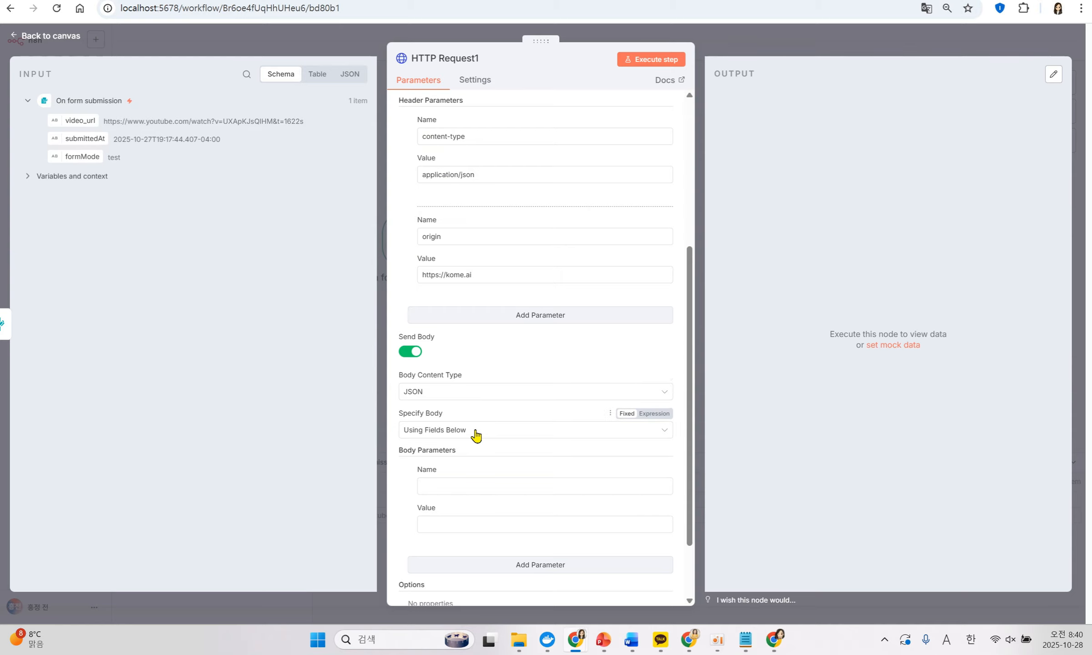
pyautogui.click(483, 484)
pyautogui.write('video_id')
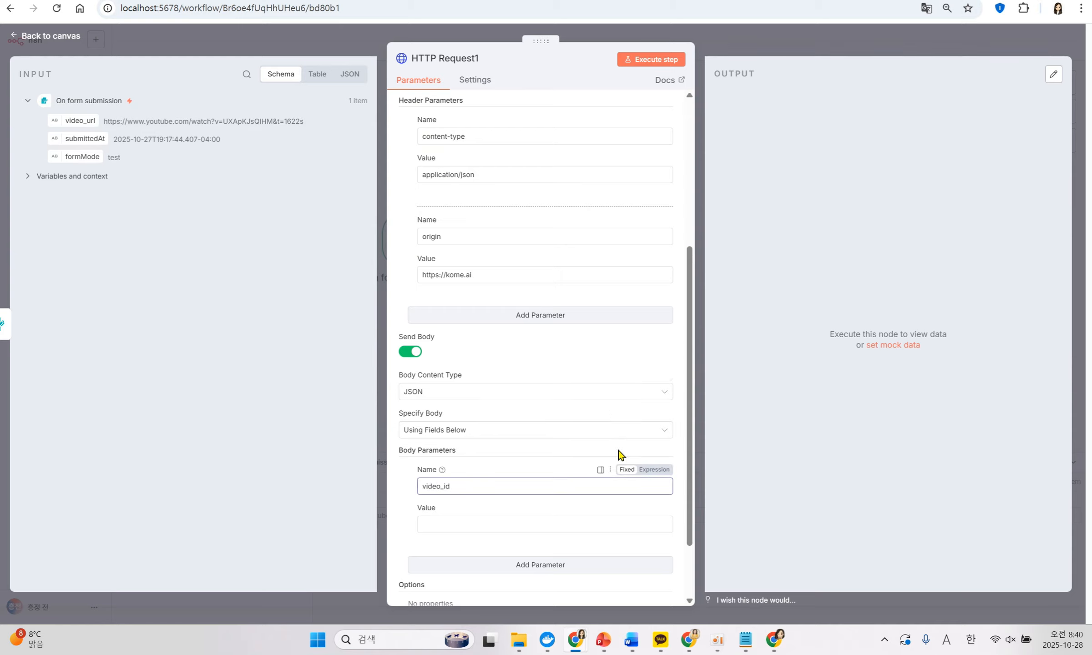
# Check the payload's parameter on kome.ai and map the form submission's video_url field to the video_id body parameter's value in n8n
pyautogui.hotkey('alt', 'Tab')
pyautogui.moveTo(672, 246); pyautogui.dragTo(844, 249)
pyautogui.click(76, 121)
pyautogui.moveTo(79, 120); pyautogui.dragTo(464, 523)
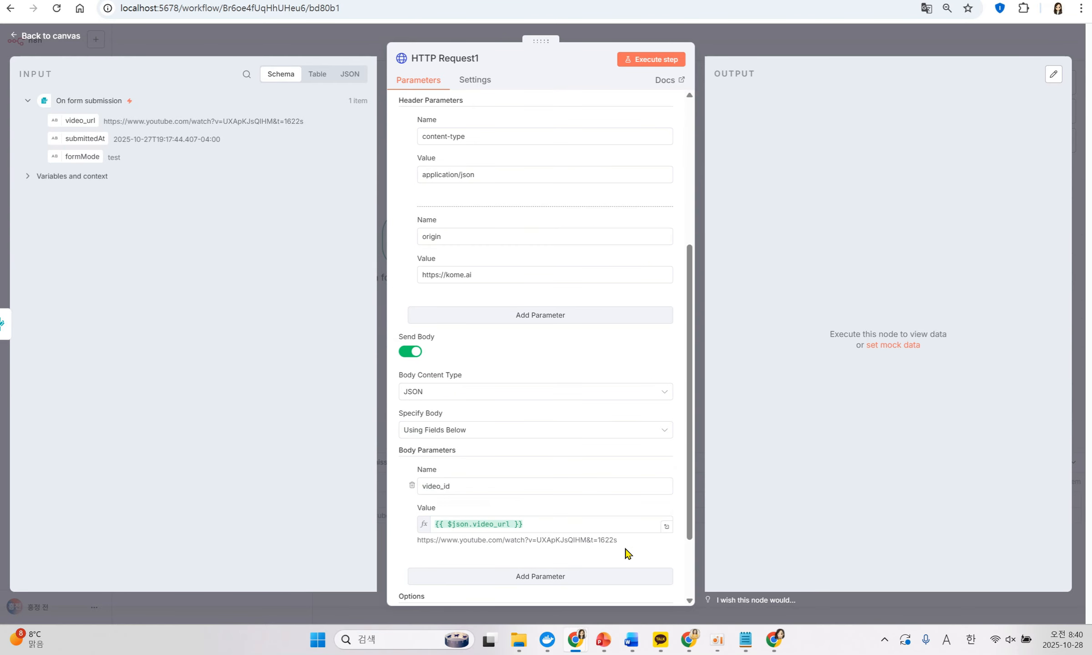
pyautogui.scroll(-2, 628, 553)
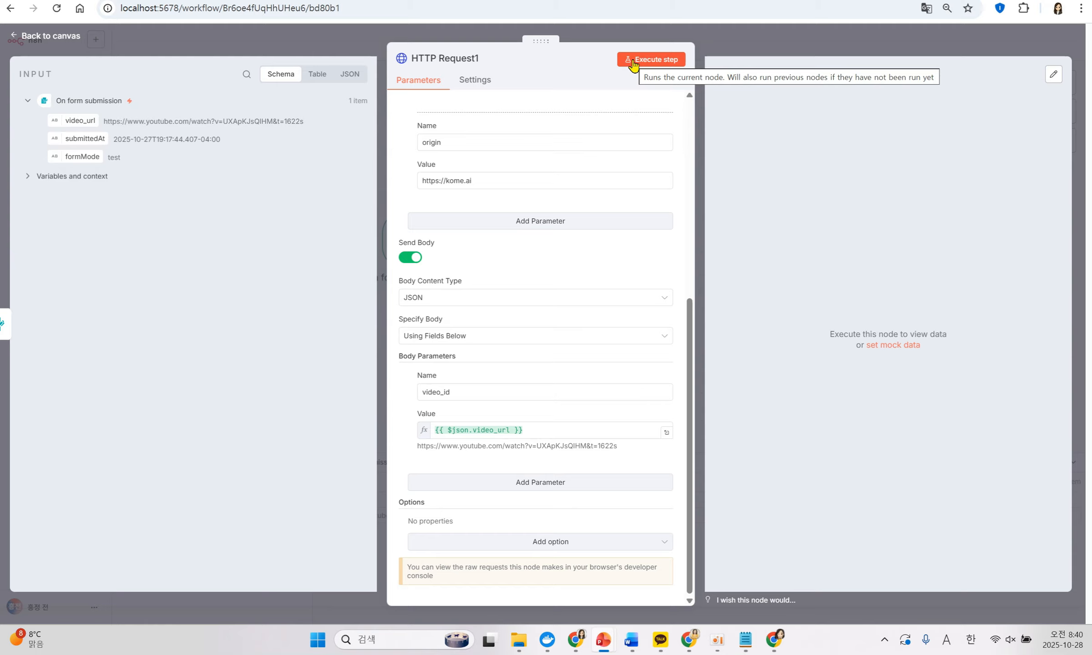
# Execute the HTTP Request1 node and read through the returned transcript text in its output to the end
pyautogui.click(633, 64)
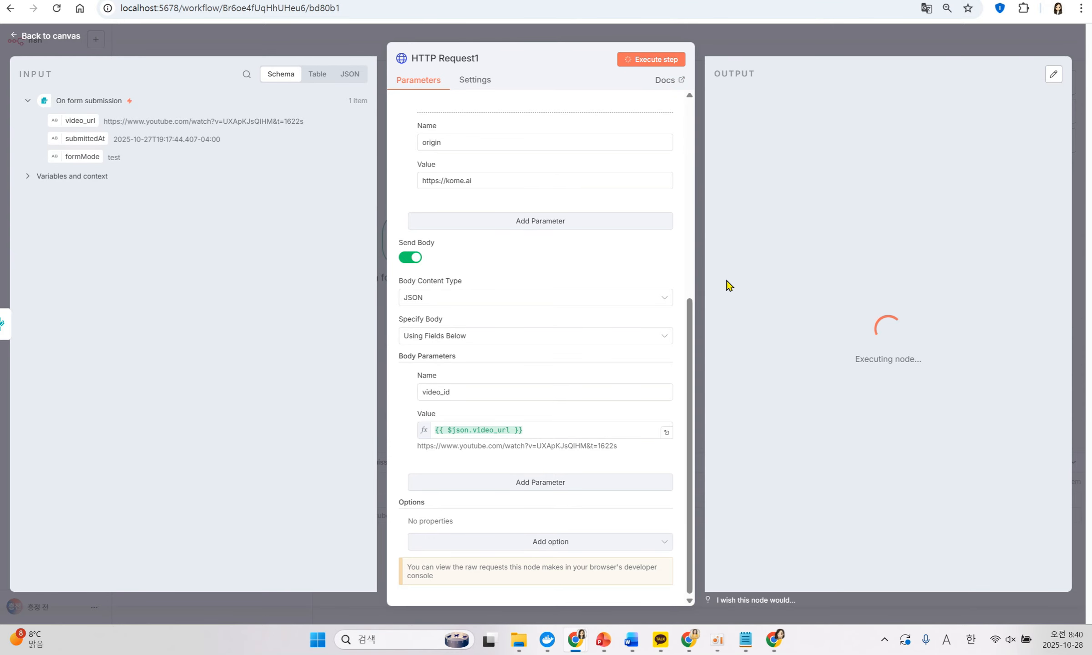
pyautogui.moveTo(772, 165); pyautogui.dragTo(844, 559)
pyautogui.moveTo(1067, 175)
pyautogui.mouseDown()
pyautogui.moveTo(1070, 550)
pyautogui.moveTo(1068, 164)
pyautogui.mouseUp()
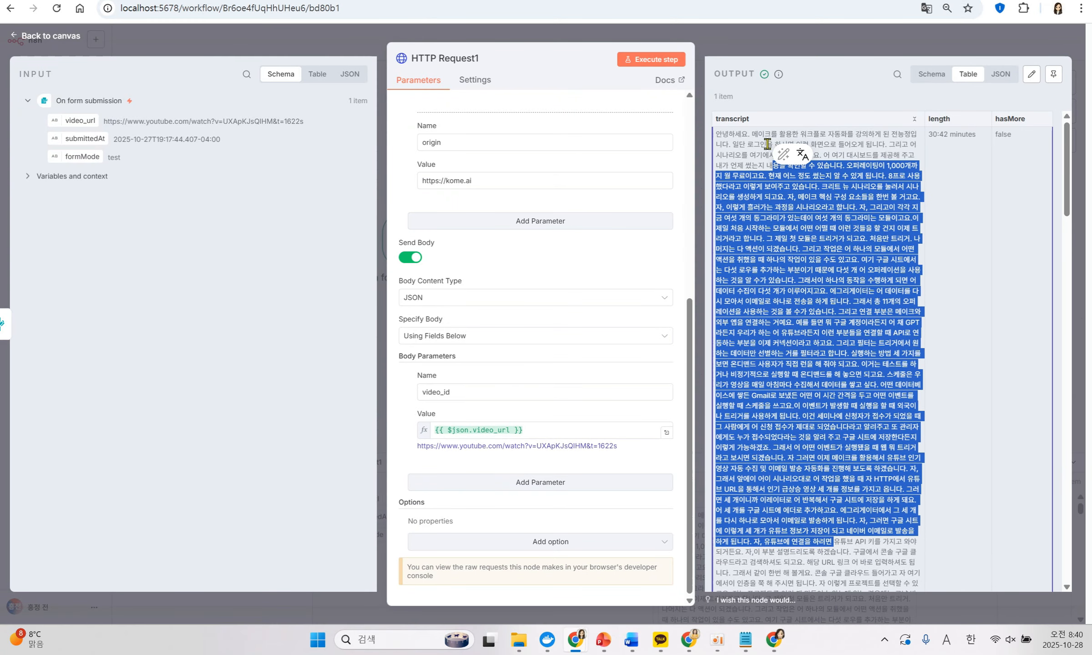
pyautogui.click(767, 145)
pyautogui.moveTo(765, 134); pyautogui.dragTo(836, 544)
pyautogui.scroll(-10, 824, 469)
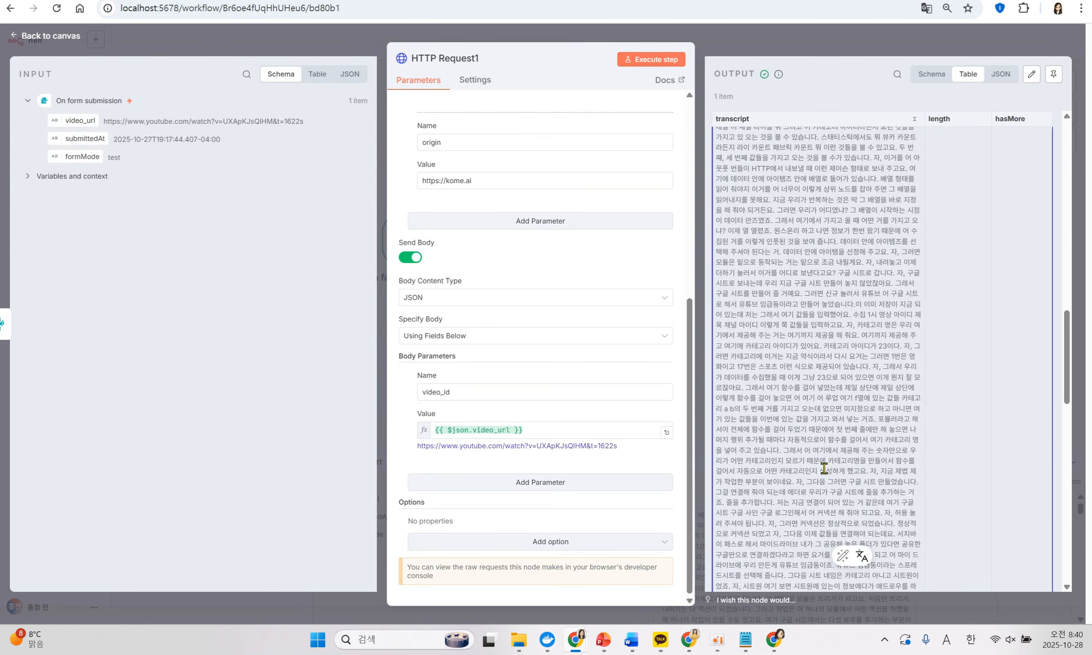
pyautogui.scroll(-5, 825, 468)
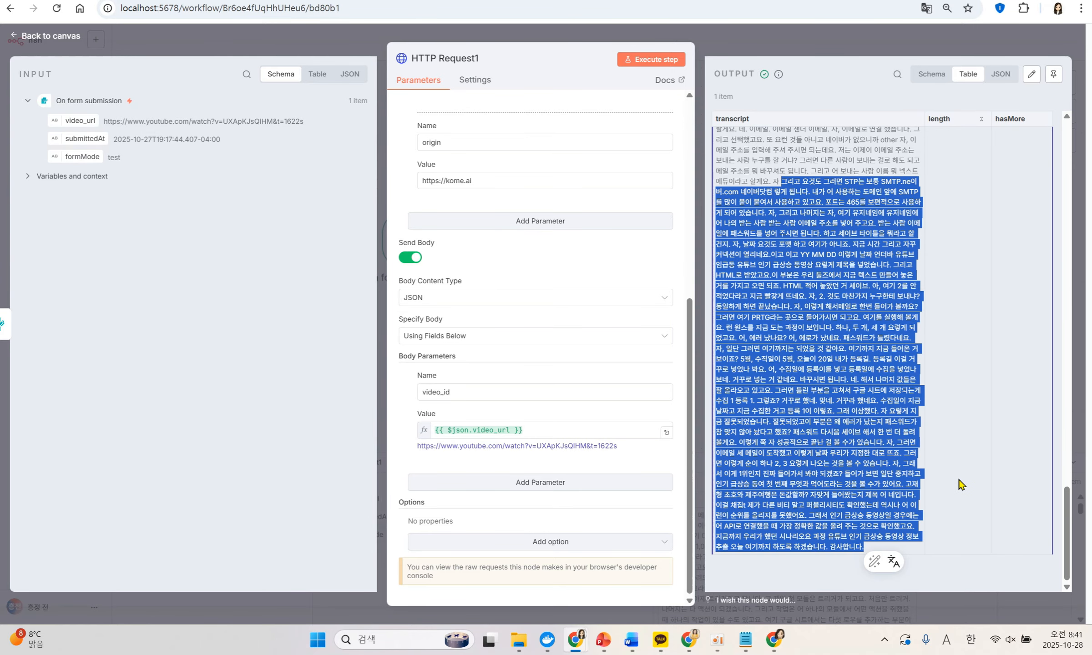
pyautogui.click(959, 481)
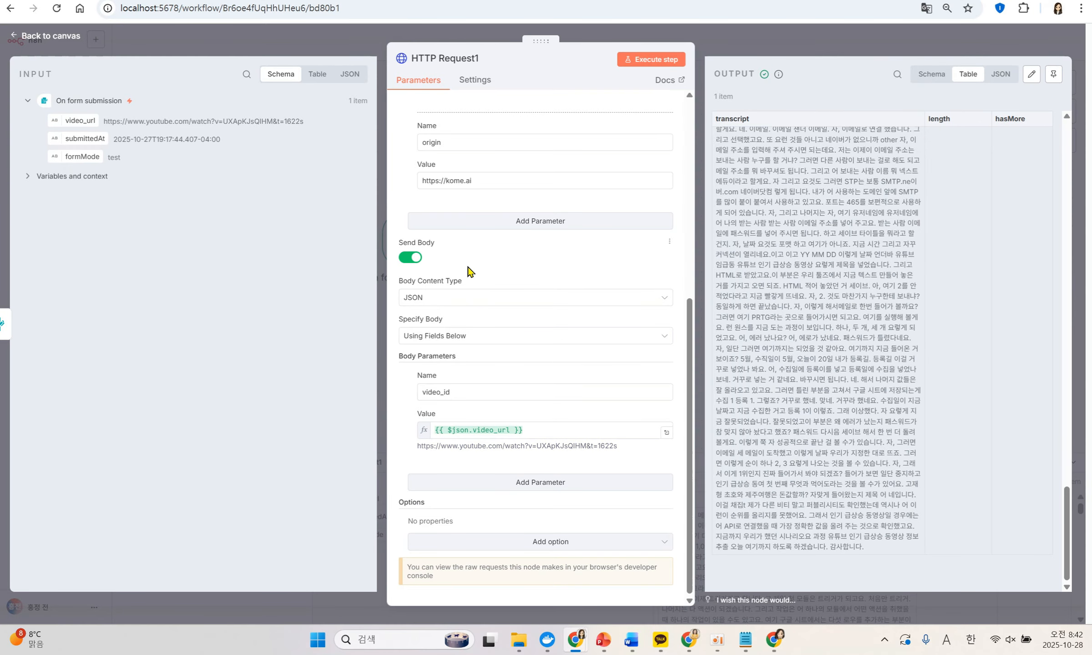
# Compare the node's transcript output with the transcript generated on kome.ai, and return to the n8n workflow canvas
pyautogui.hotkey('alt', 'Tab')
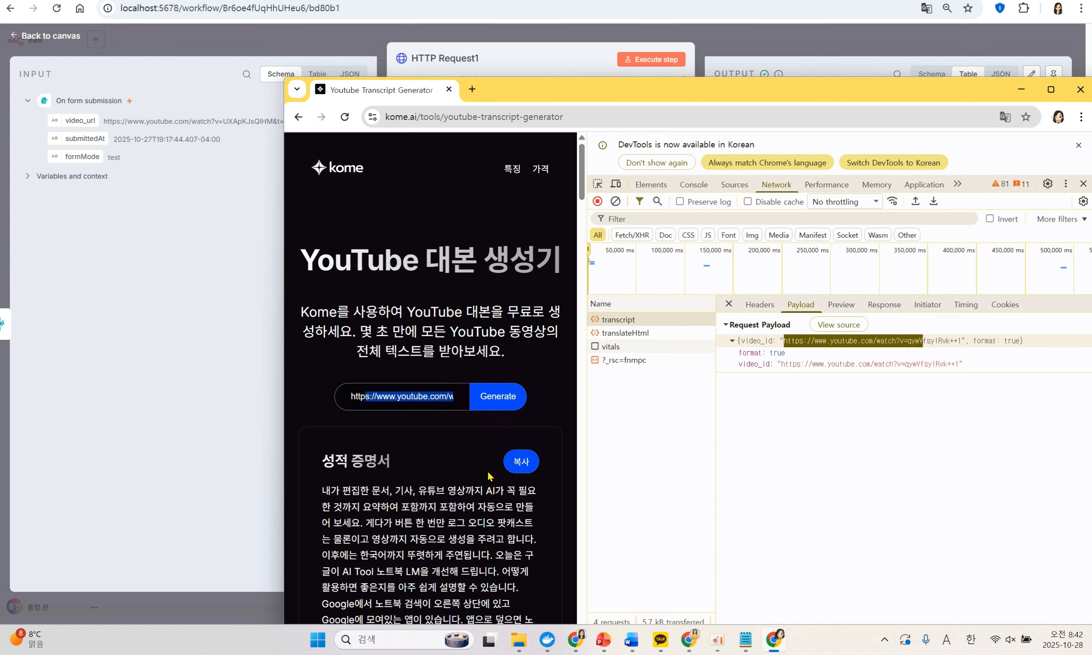
pyautogui.hotkey('alt', 'Tab')
pyautogui.moveTo(787, 171); pyautogui.dragTo(885, 527)
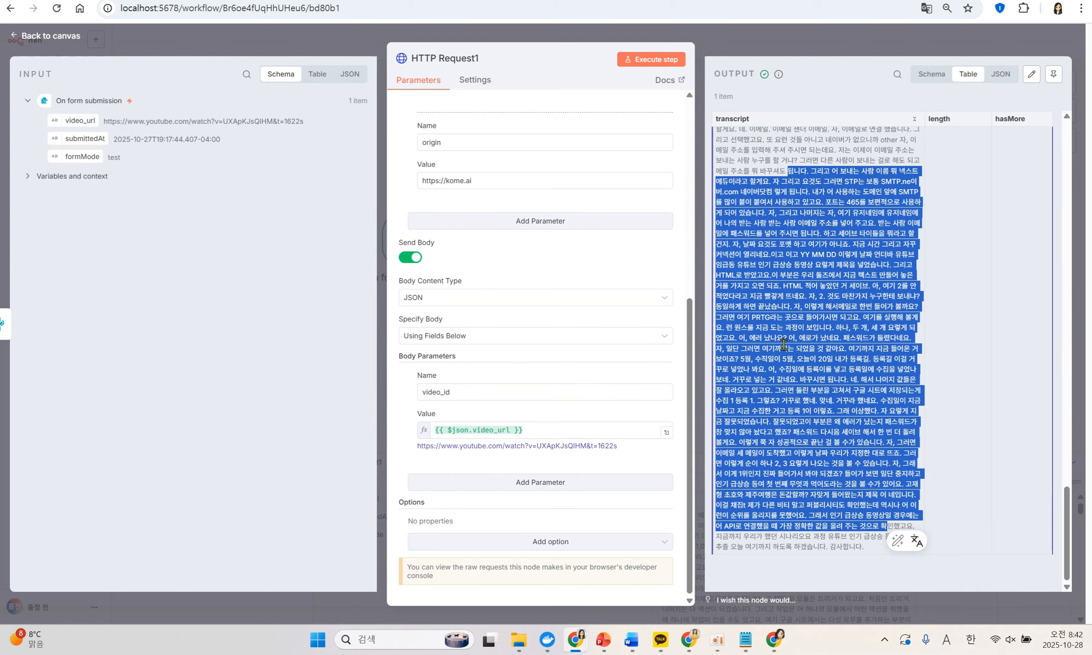
pyautogui.hotkey('alt', 'Tab')
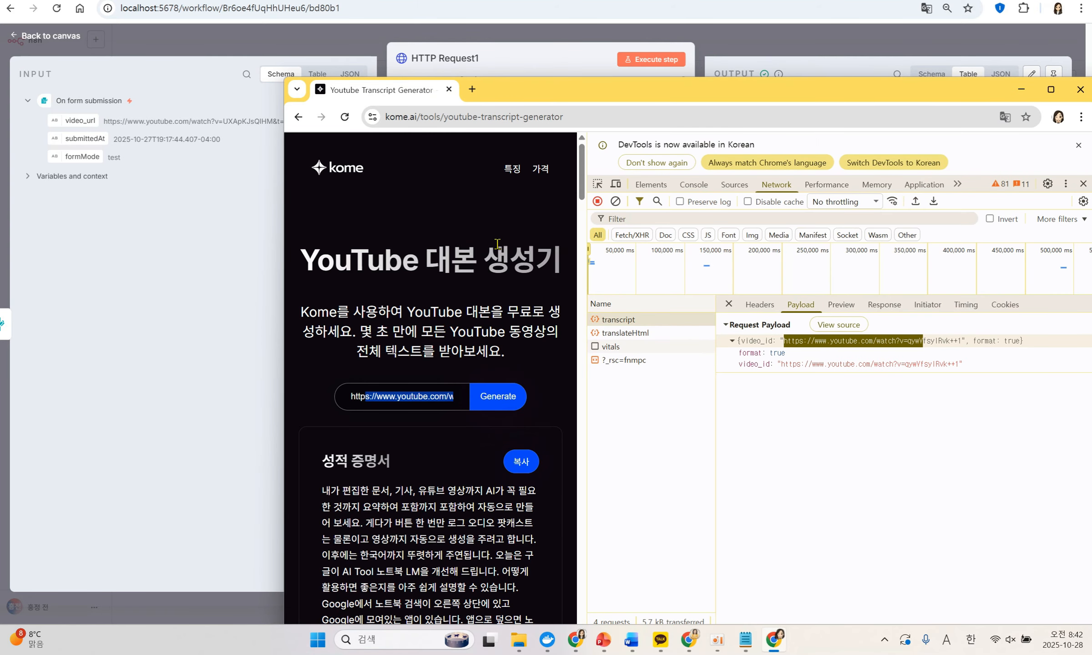
pyautogui.click(757, 48)
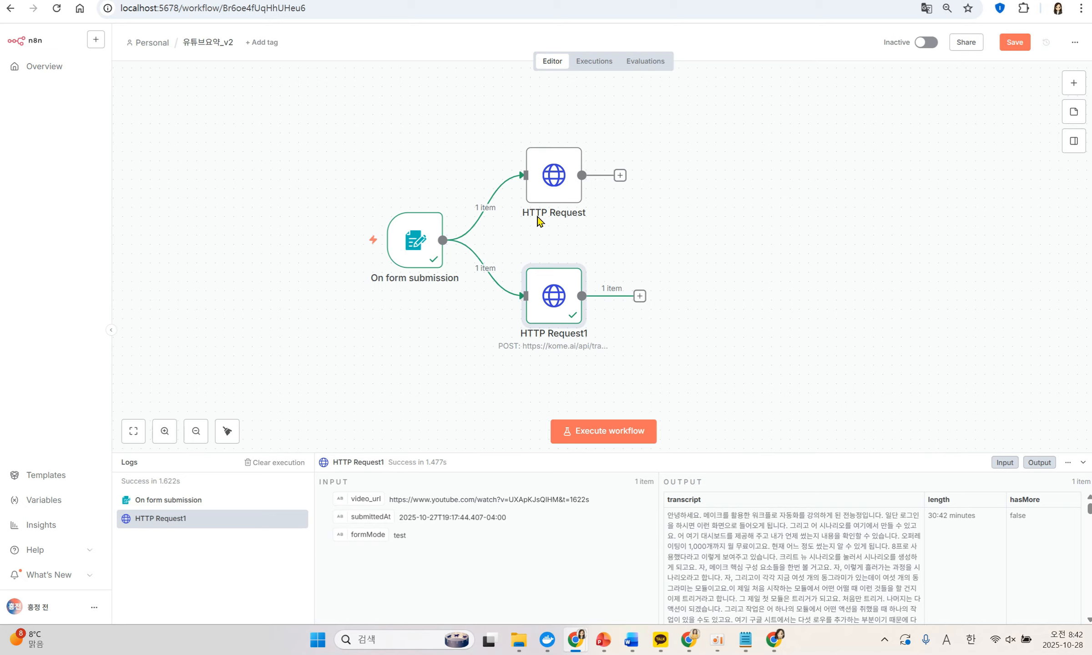
pyautogui.hotkey('alt', 'Tab')
pyautogui.hotkey('alt', 'Tab')
# Rename the HTTP Request node on the upper branch as Youtube_info
pyautogui.scroll(5, 564, 217)
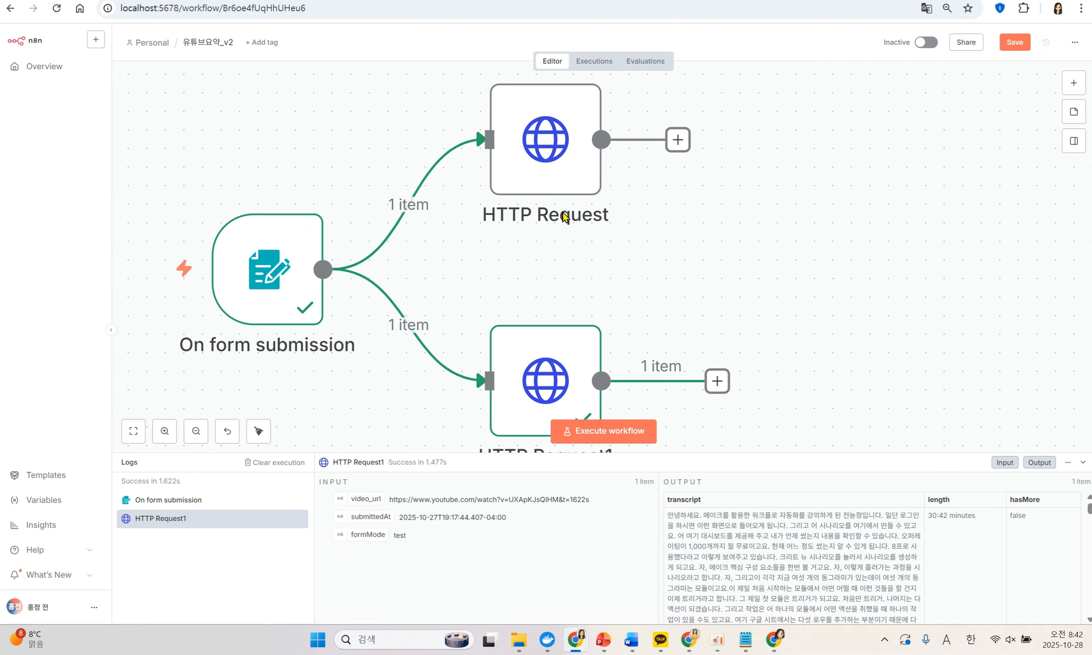
pyautogui.click(568, 165)
pyautogui.rightClick(569, 167)
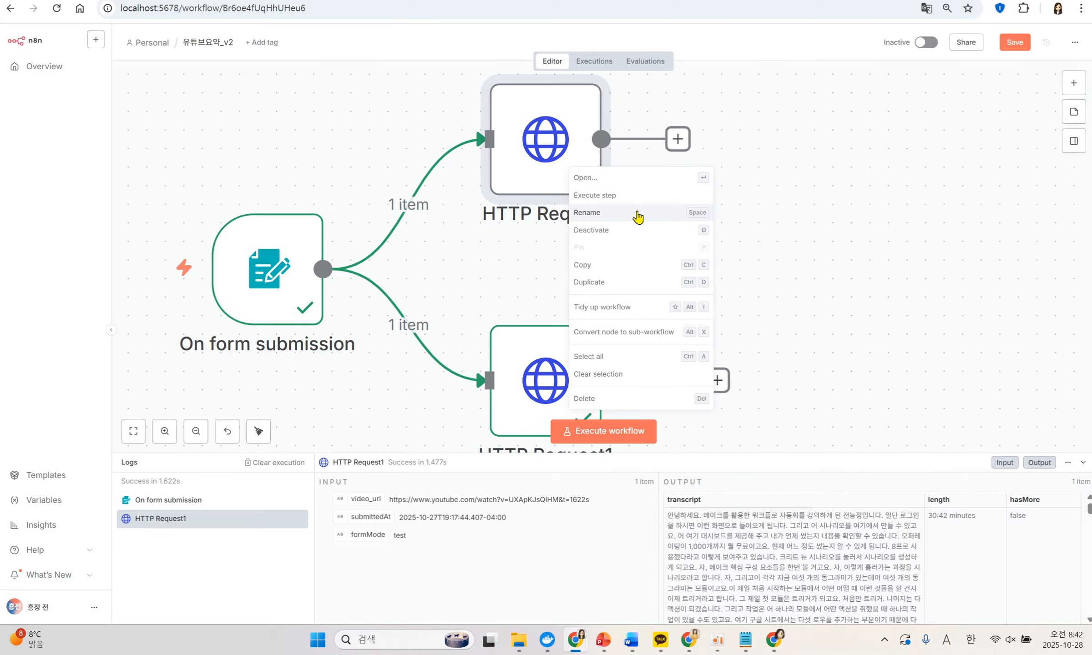
pyautogui.click(623, 222)
pyautogui.write('Yout')
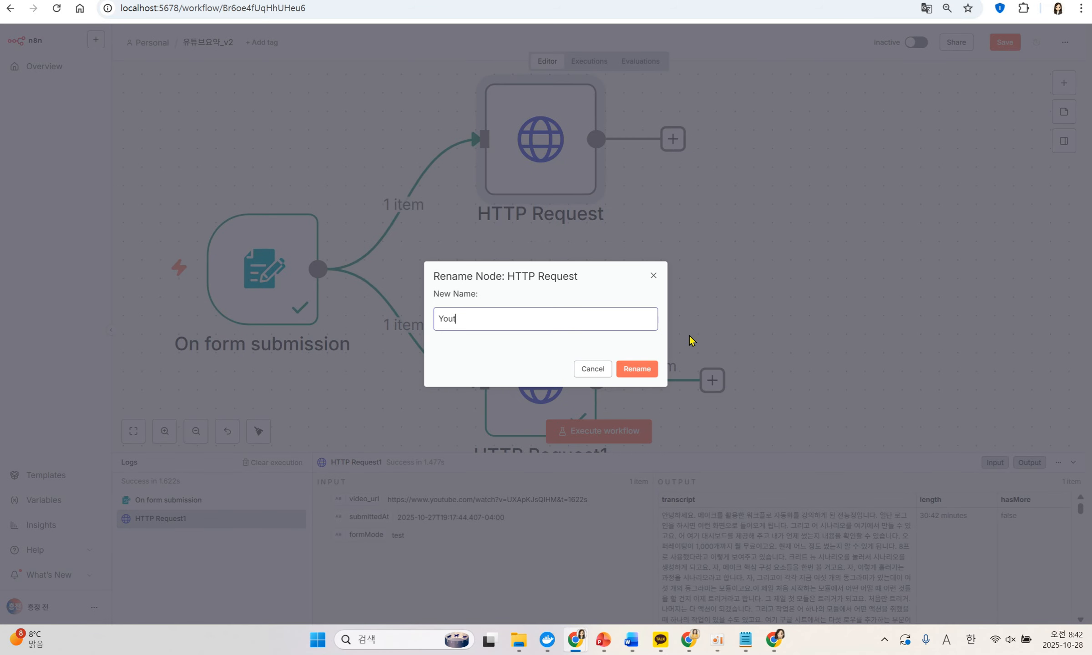
pyautogui.write('ube_info')
pyautogui.press('Return')
# Rename the HTTP Request1 node on the lower branch as Kome_Summary
pyautogui.scroll(-5, 515, 383)
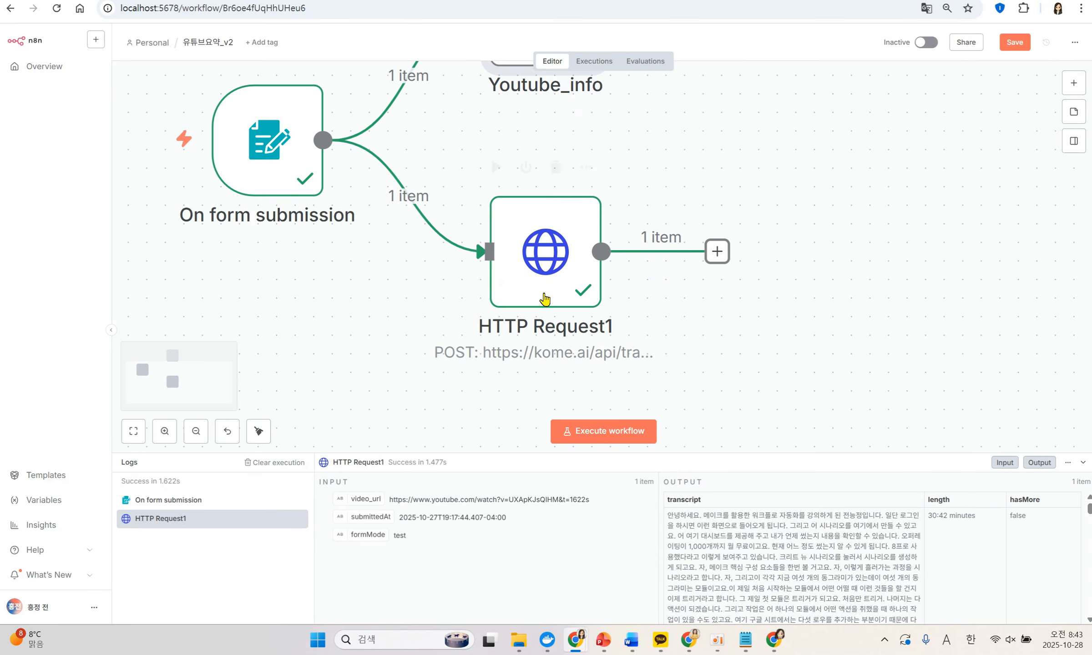
pyautogui.click(547, 266)
pyautogui.rightClick(548, 266)
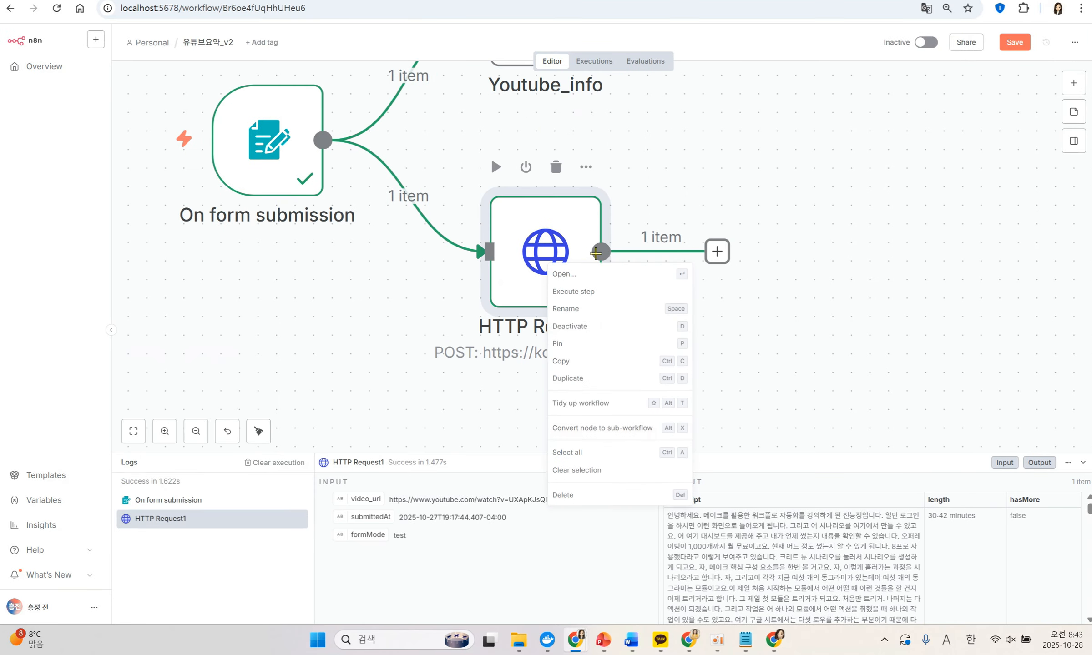
pyautogui.click(620, 312)
pyautogui.write('Kome')
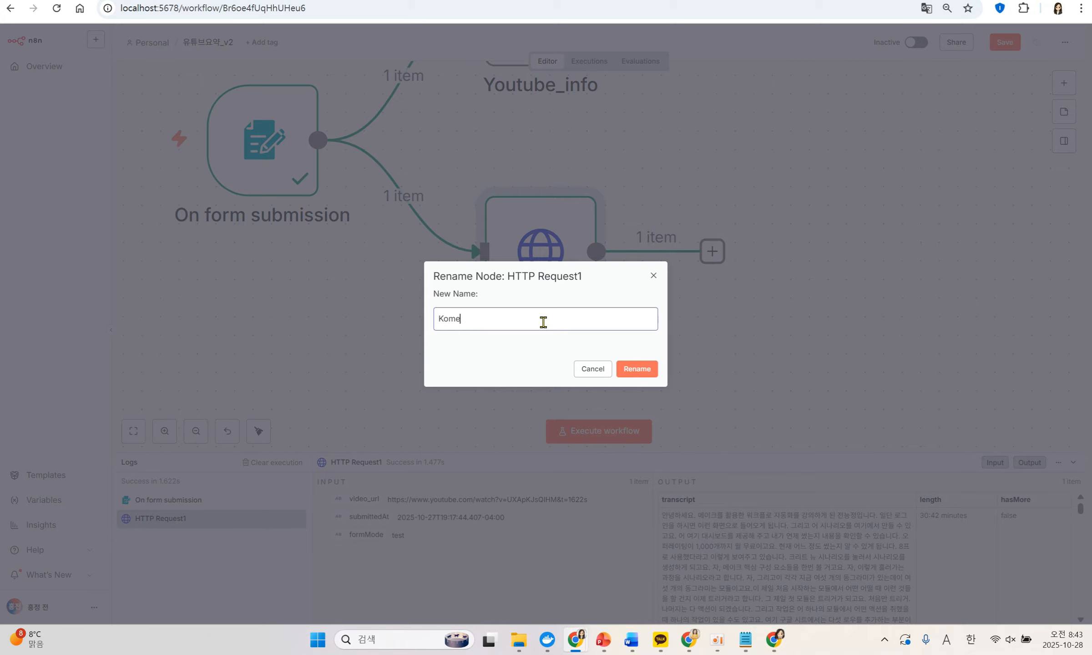
pyautogui.write('_Summary')
pyautogui.press('Return')
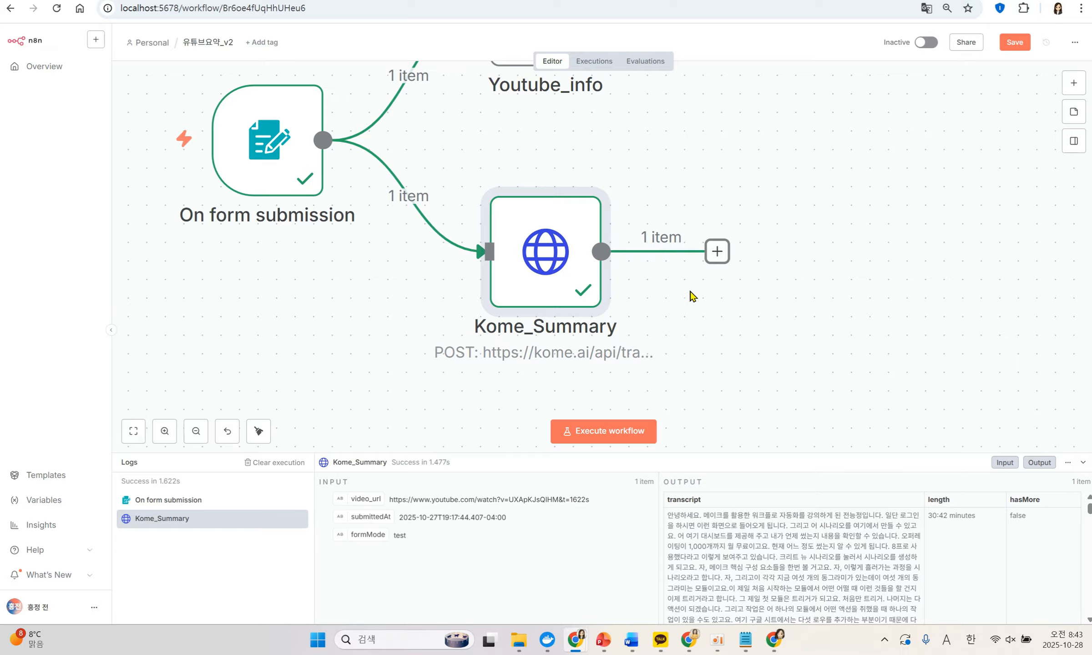
# Add an AI Agent node after Kome_Summary and return to the canvas
pyautogui.scroll(1, 702, 200)
pyautogui.scroll(-2, 707, 251)
pyautogui.hscroll(1, 707, 251)
pyautogui.scroll(2, 649, 246)
pyautogui.scroll(-3, 647, 239)
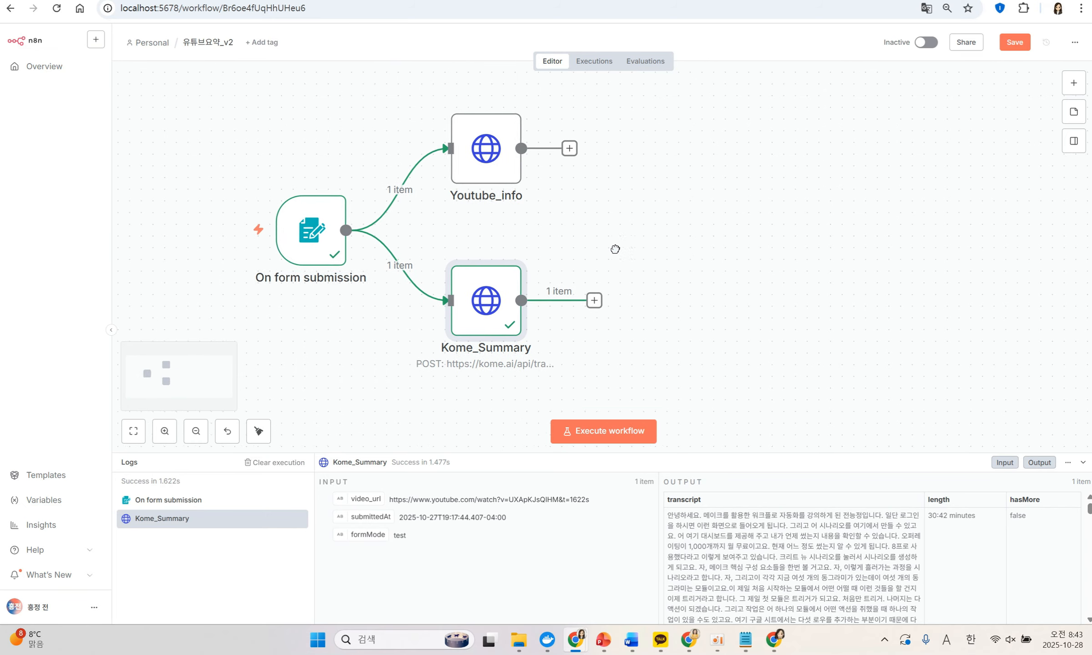
pyautogui.hscroll(1, 616, 249)
pyautogui.scroll(1, 615, 249)
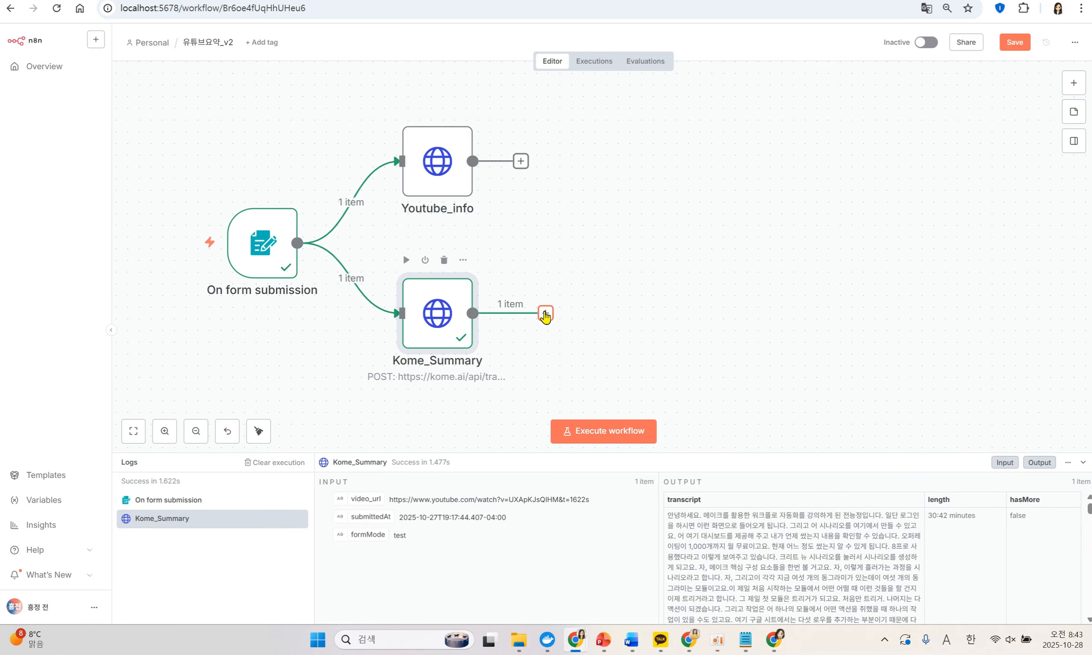
pyautogui.click(545, 314)
pyautogui.click(942, 165)
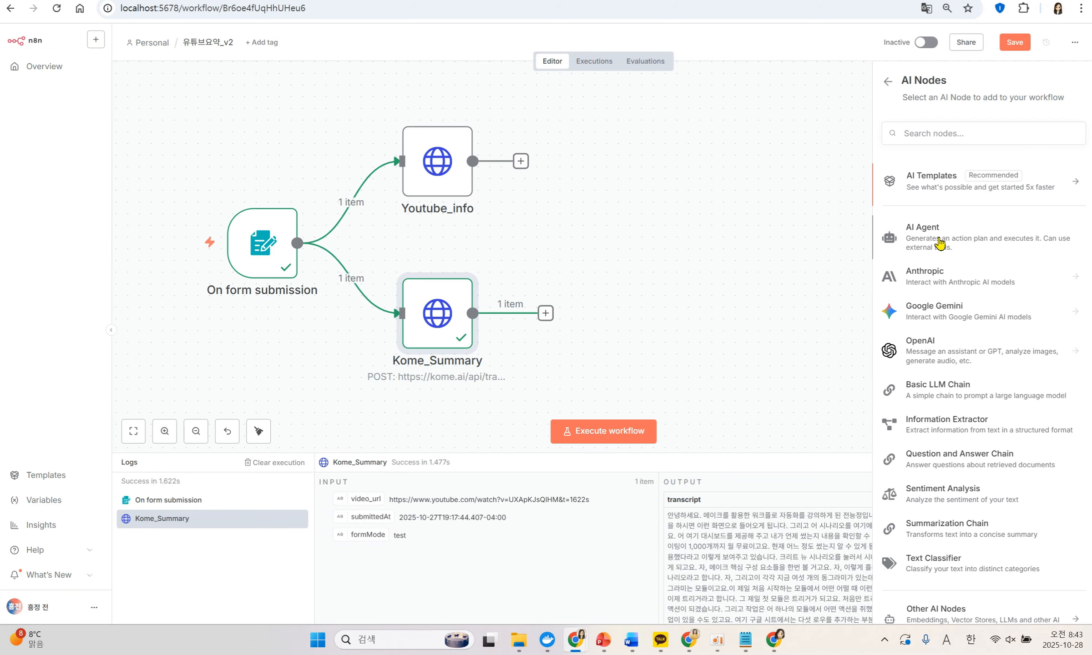
pyautogui.click(940, 243)
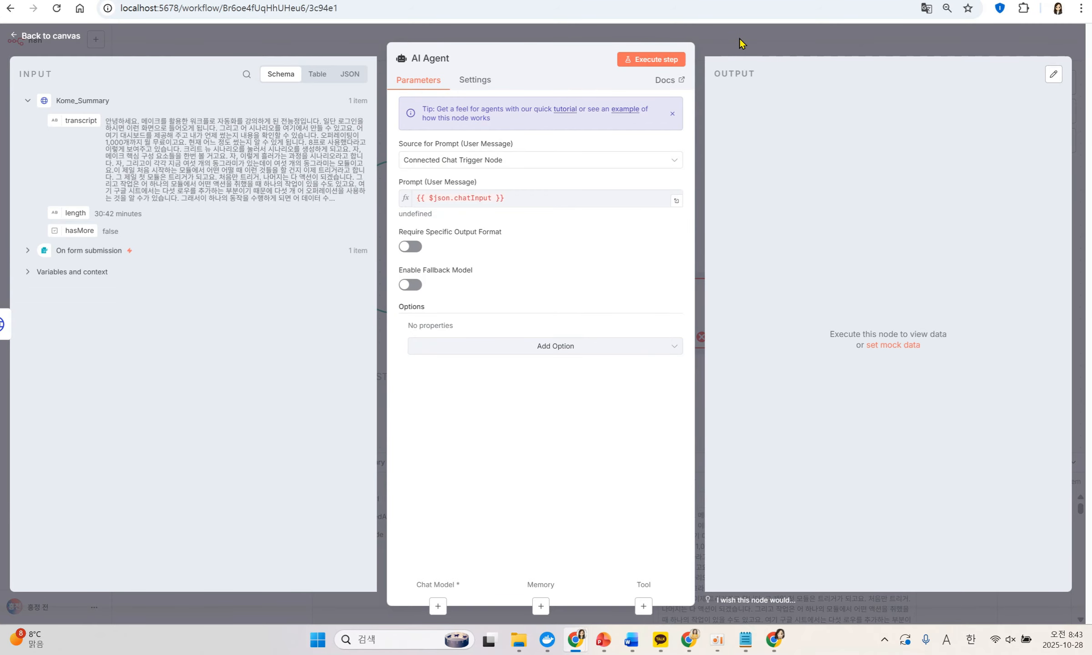
pyautogui.click(742, 44)
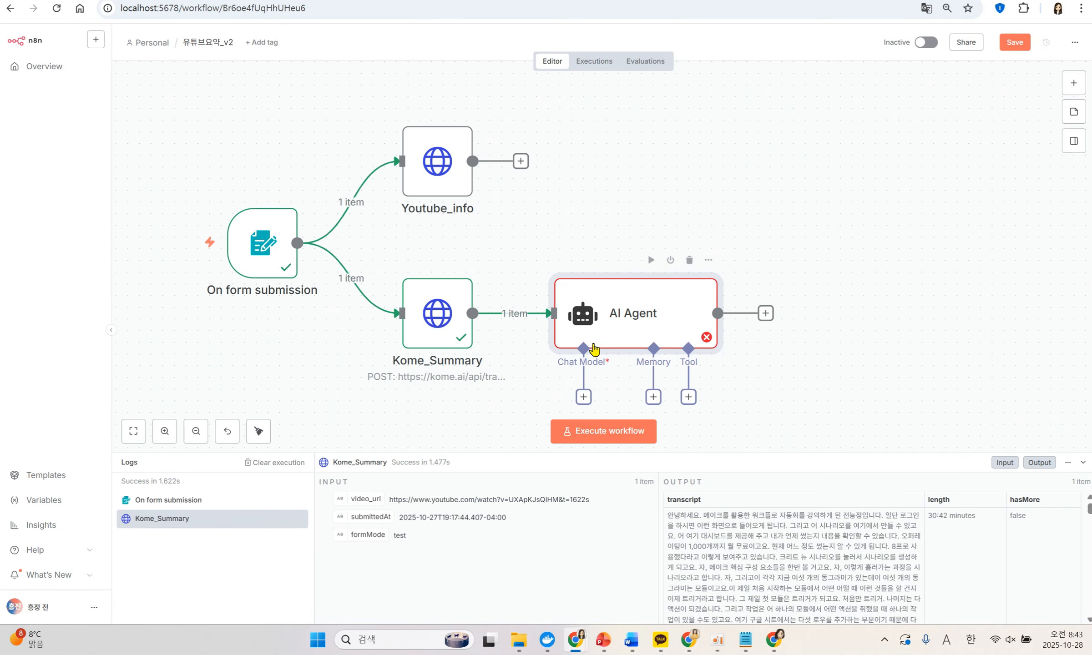
# Attach an OpenAI Chat Model to the AI Agent with the OpenAi account credential, keeping gpt-4.1-mini as the model
pyautogui.click(584, 397)
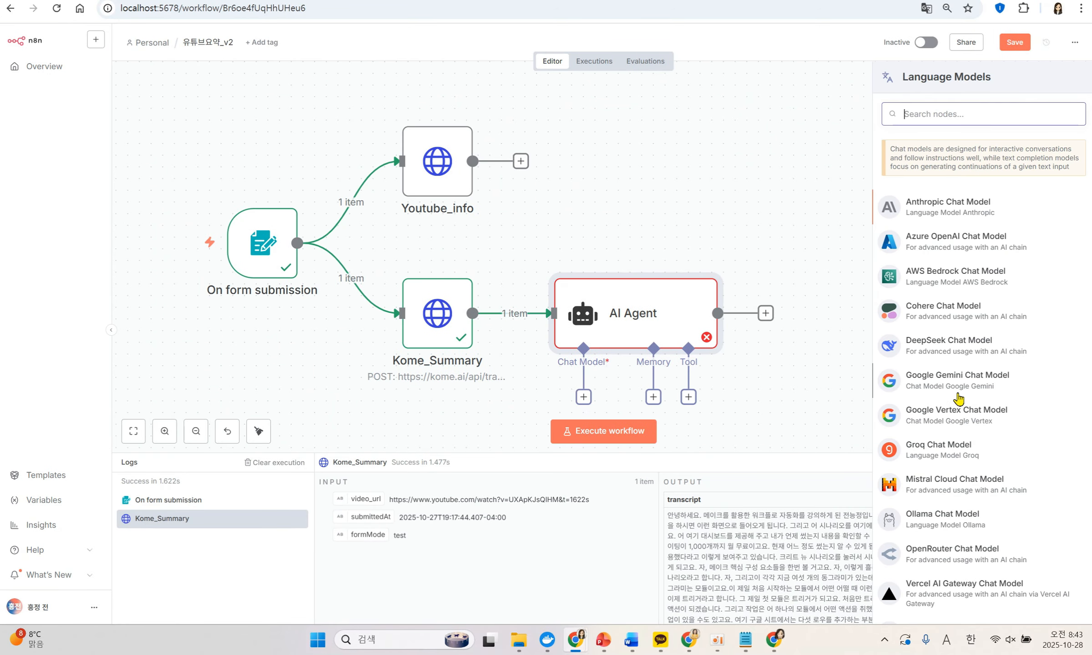
pyautogui.scroll(-3, 965, 432)
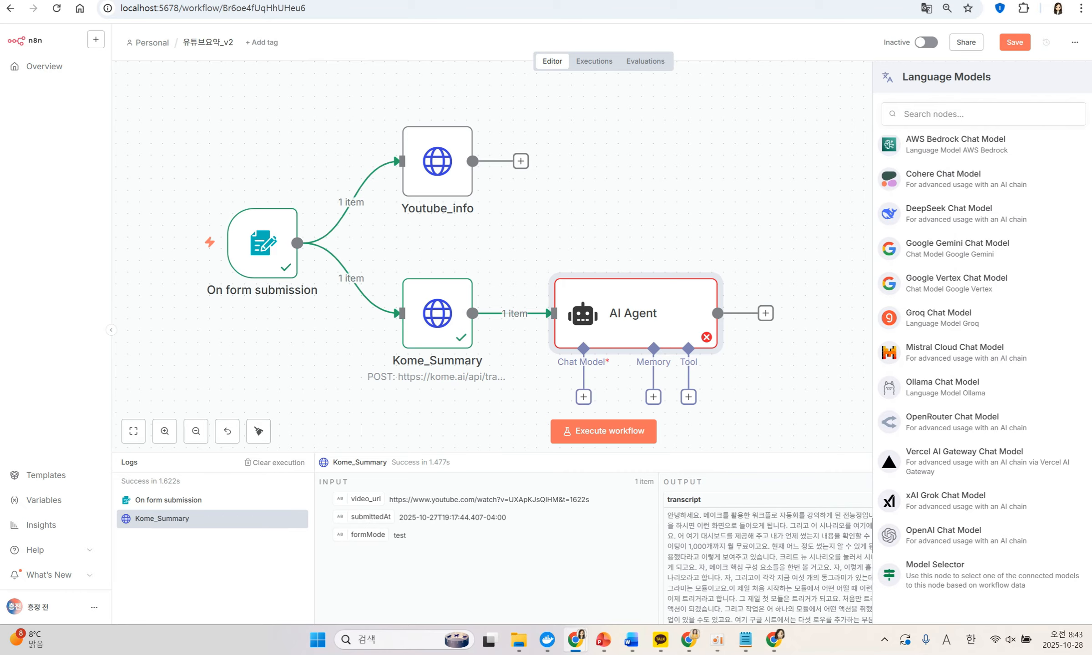
pyautogui.click(924, 533)
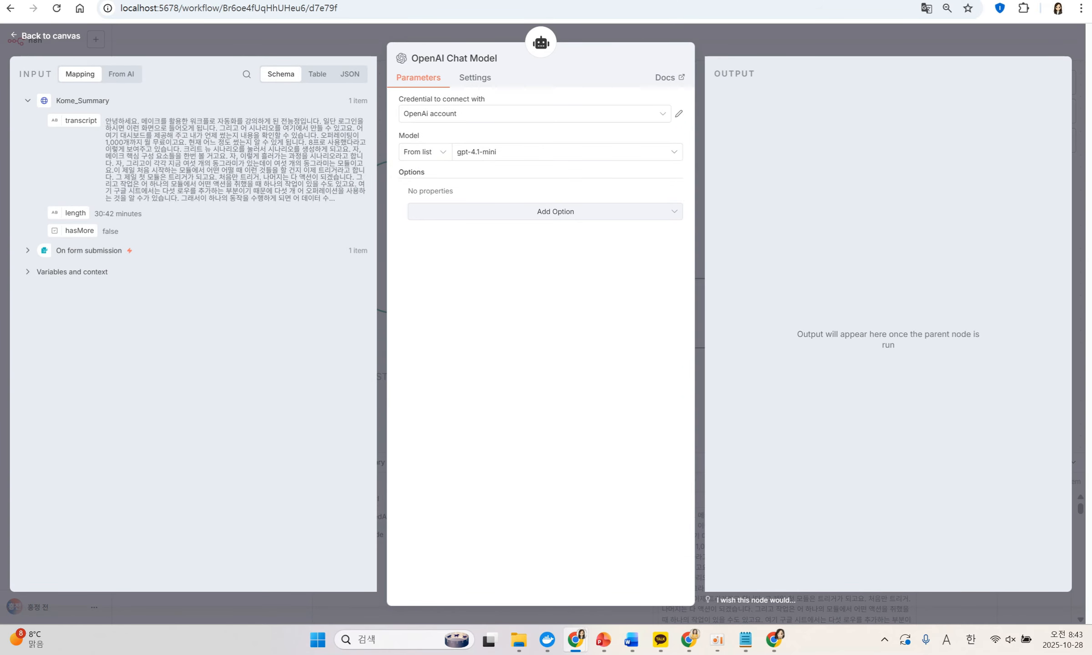
pyautogui.click(530, 118)
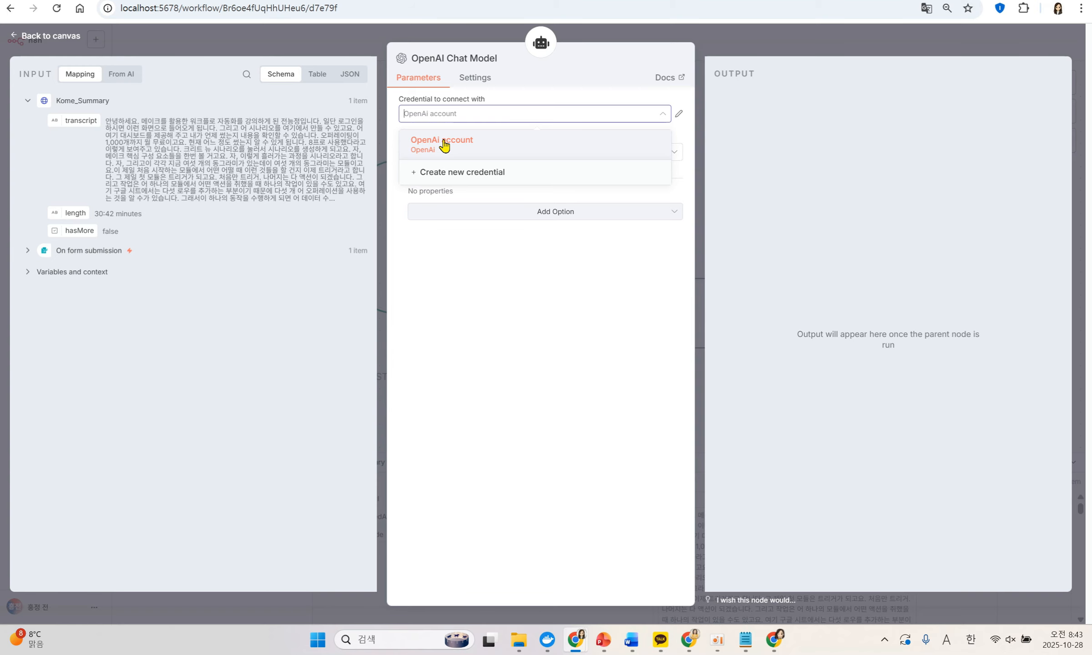
pyautogui.click(444, 144)
pyautogui.click(513, 157)
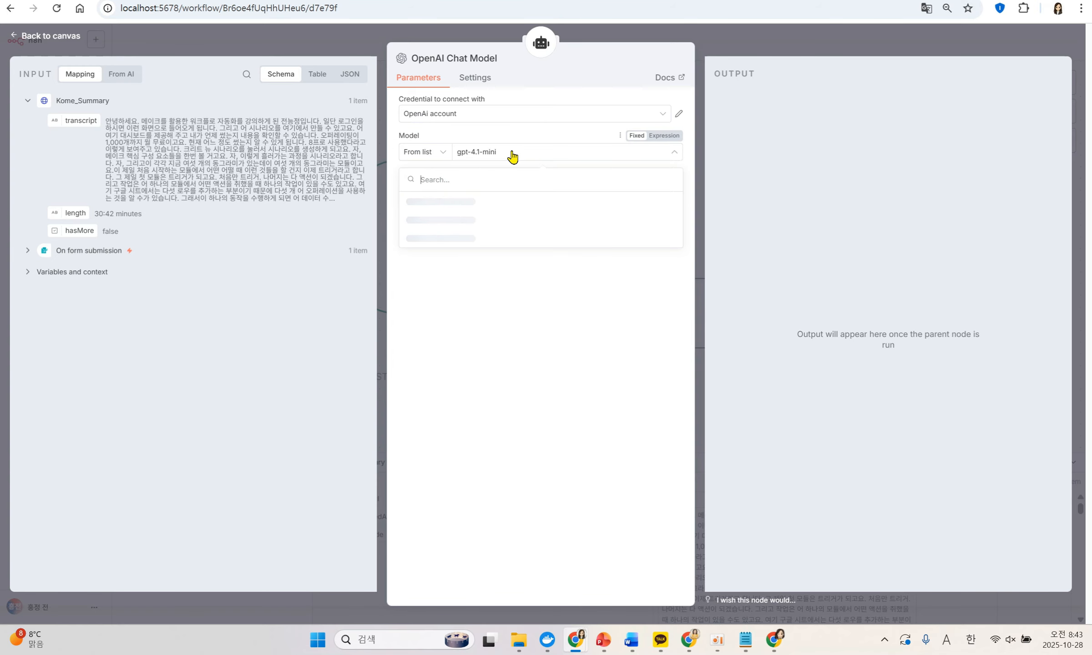
pyautogui.click(711, 43)
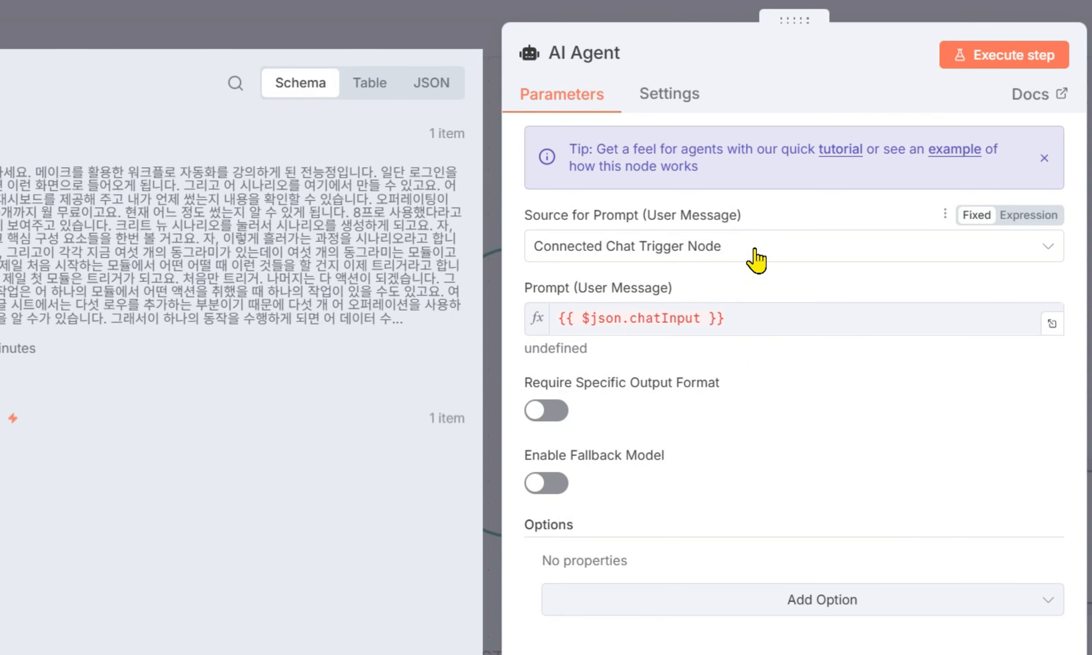
# Set the AI Agent's prompt source to Define below and map Kome_Summary's transcript field into the user message prompt
pyautogui.click(755, 249)
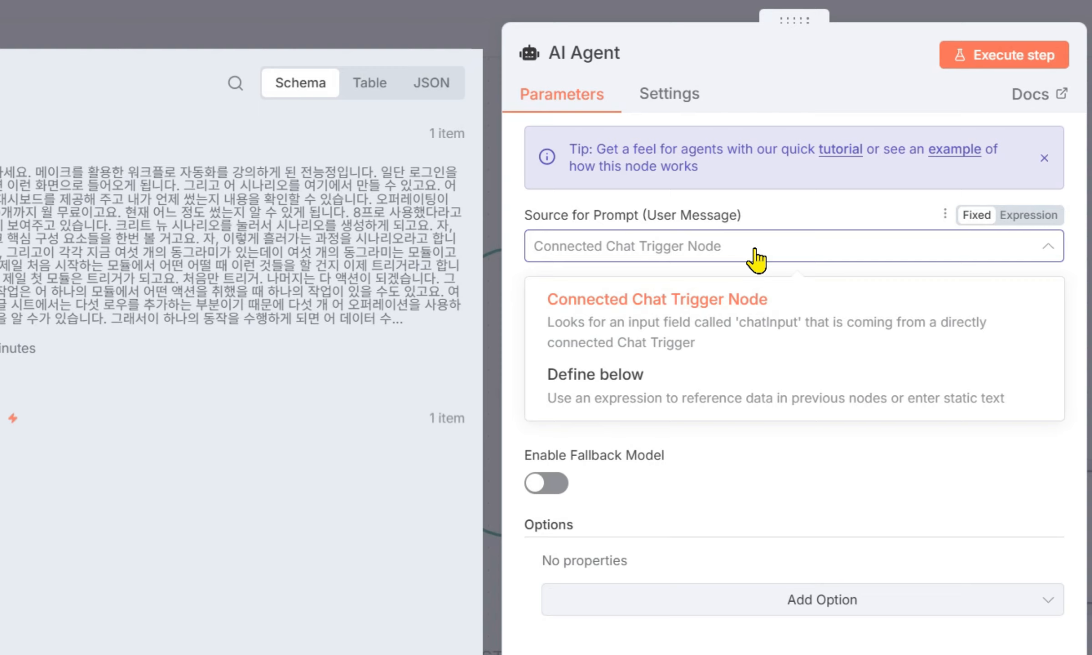
pyautogui.click(638, 393)
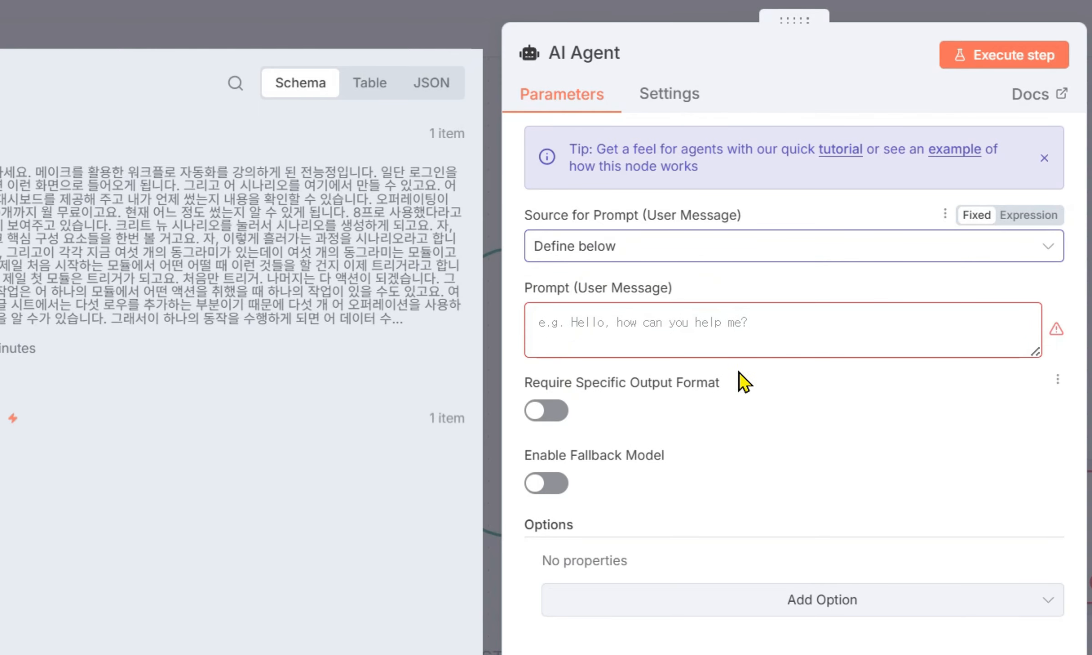
pyautogui.click(731, 327)
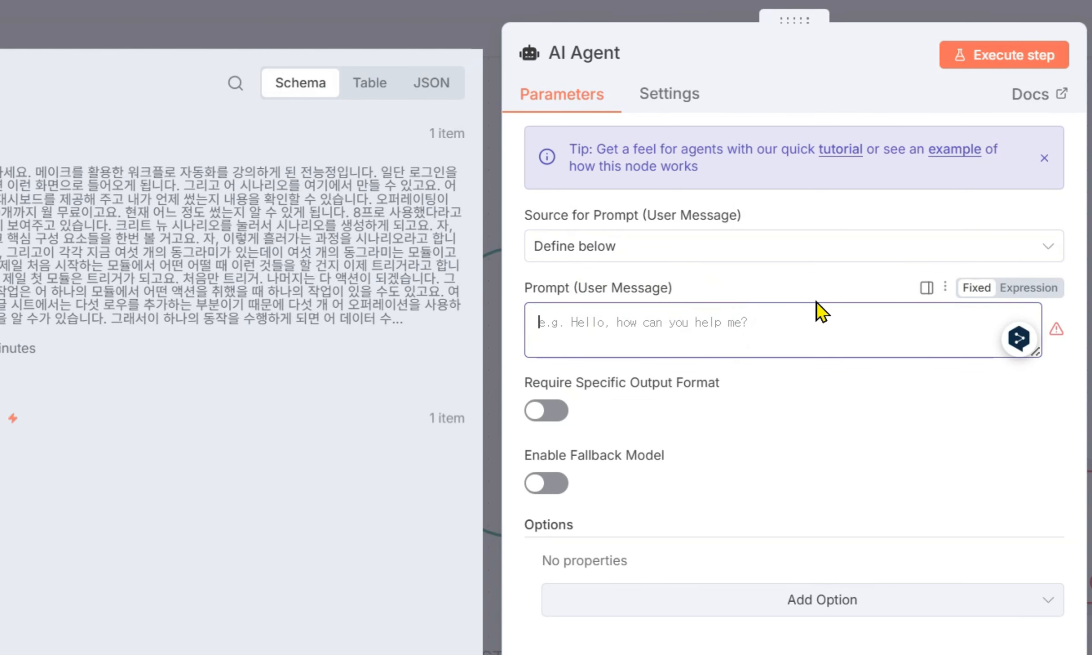
pyautogui.moveTo(5, 157); pyautogui.dragTo(810, 324)
pyautogui.click(812, 327)
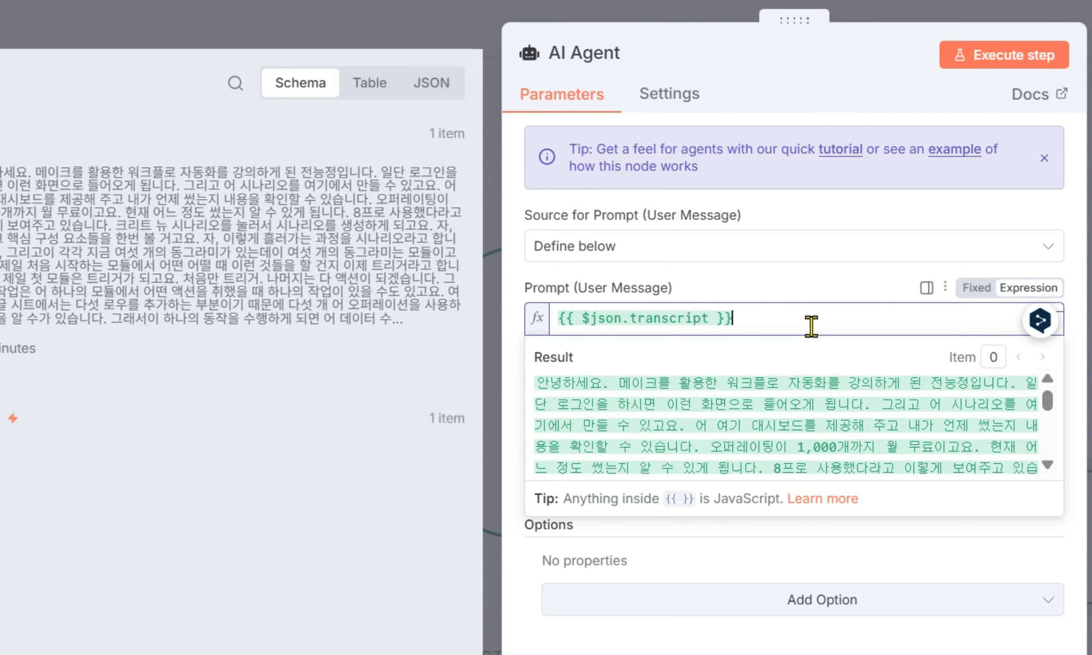
# Below the transcript expression, add the prompt instruction "해당 유튜브 스크랩트의 핵심 내용을 2000자 이내로 요약해줘." followed by a new line
pyautogui.press('Return')
pyautogui.press('Return')
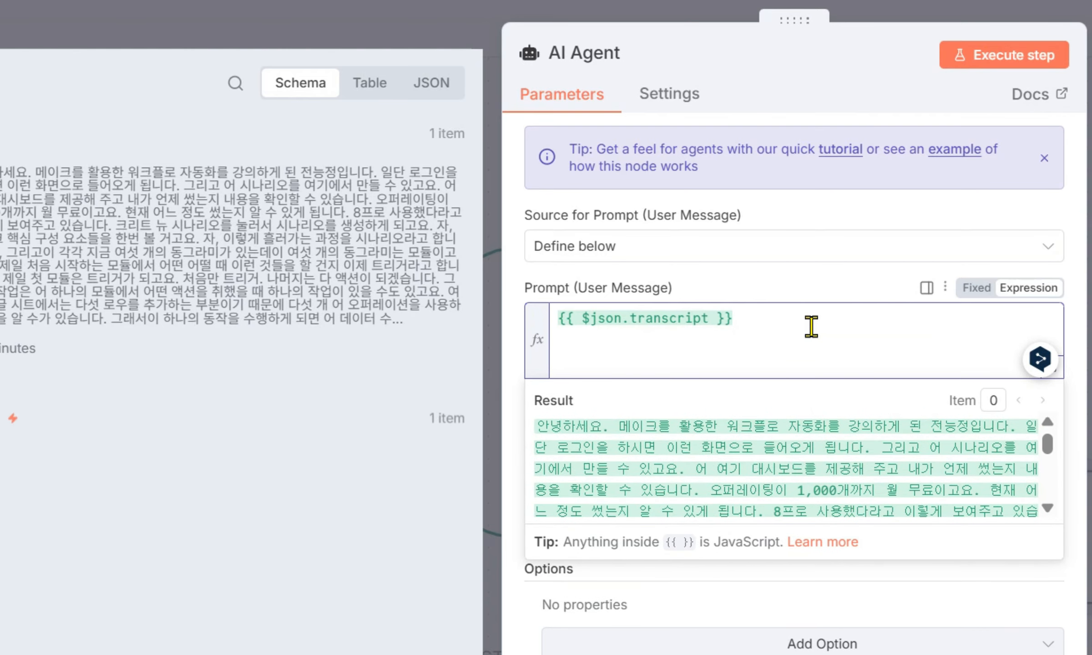
pyautogui.write('해당 유튜브 스크랩트')
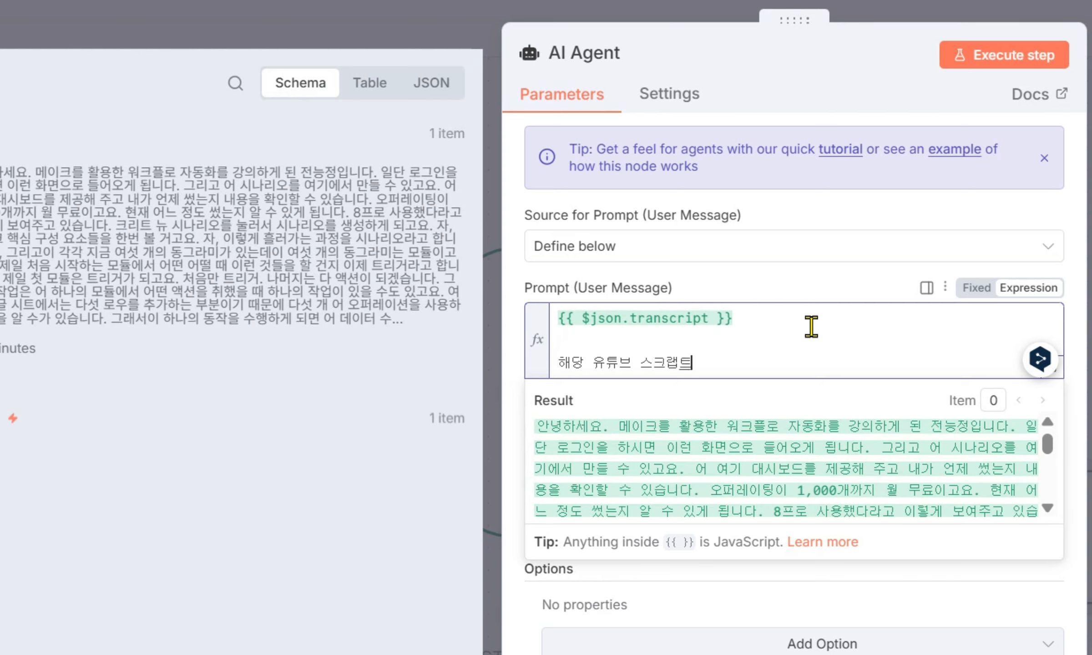
pyautogui.write('의 핵시')
pyautogui.write(' 내용을')
pyautogui.write(' 2000')
pyautogui.write('자 이')
pyautogui.write('ㄴ')
pyautogui.write('로 요')
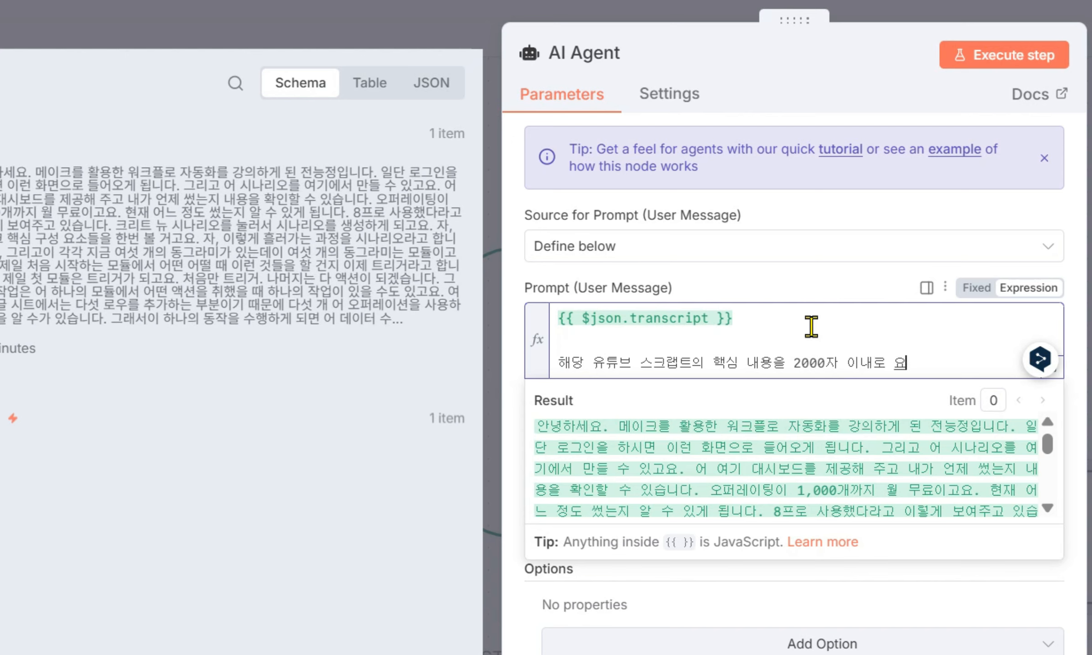
pyautogui.write('약해줘.')
pyautogui.press('Return')
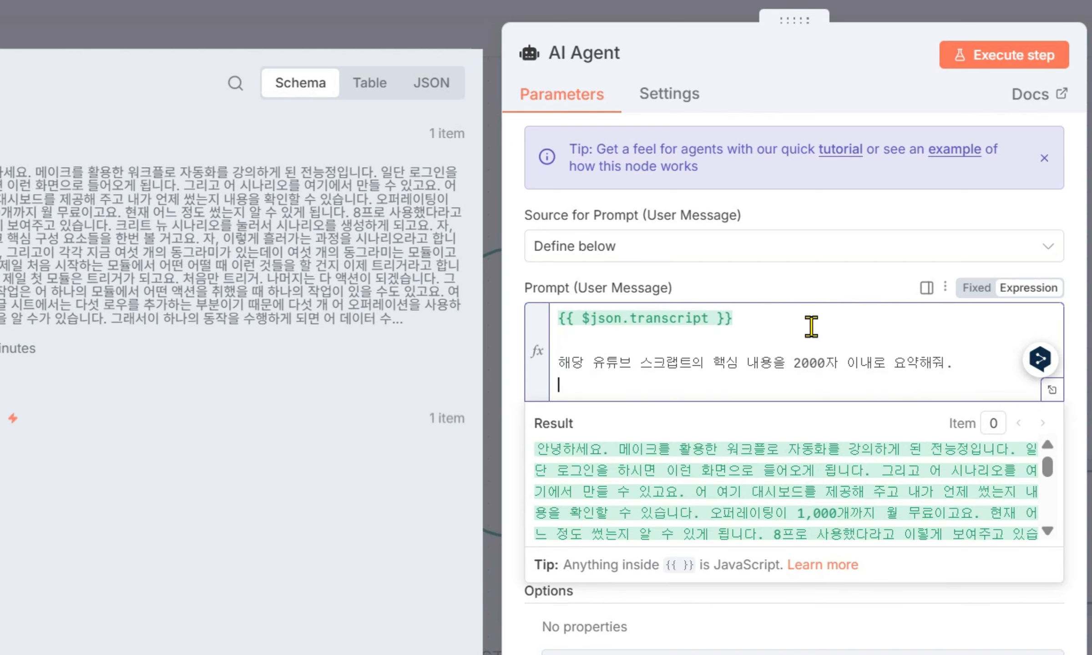
# Add a second instruction line to the AI Agent prompt: "만약 요약한 것이 영어이면 한글로 변겨해서 알려줘."
pyautogui.write('만약 ')
pyautogui.write('요약한 것이 ㅇ')
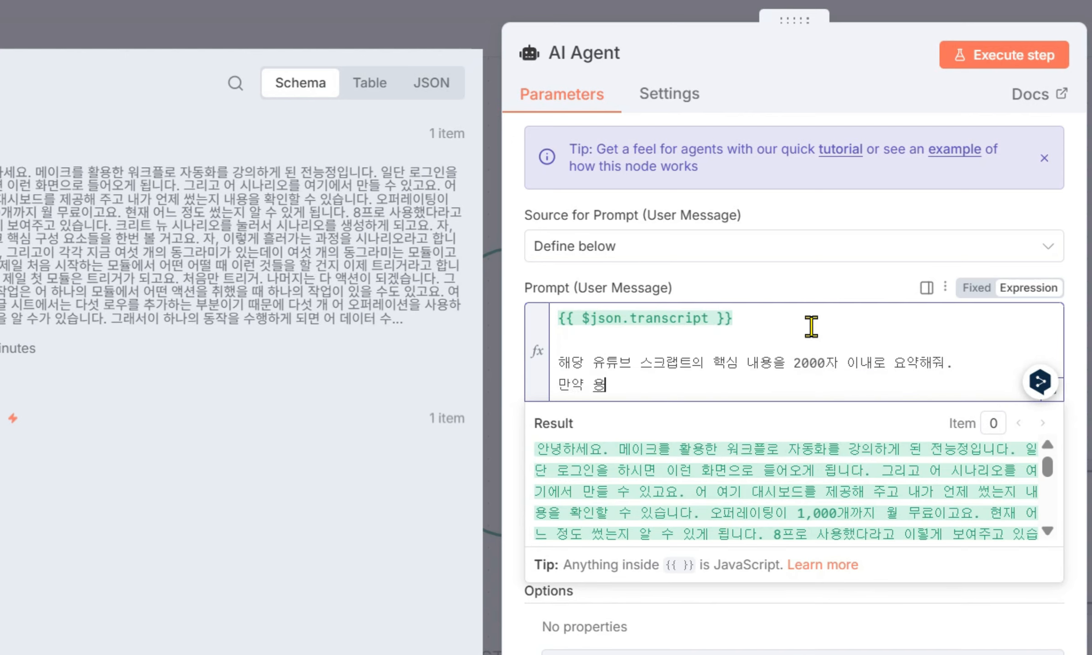
pyautogui.write('어이면 한글로 변겨해서 알ㄹ려줘.')
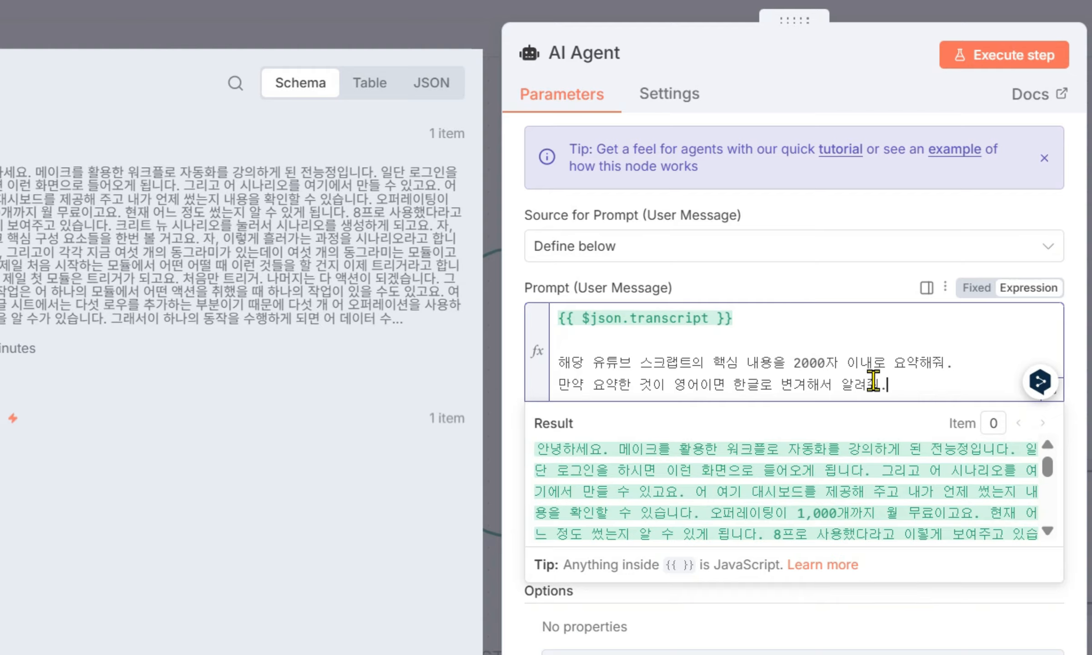
pyautogui.moveTo(906, 385); pyautogui.dragTo(528, 352)
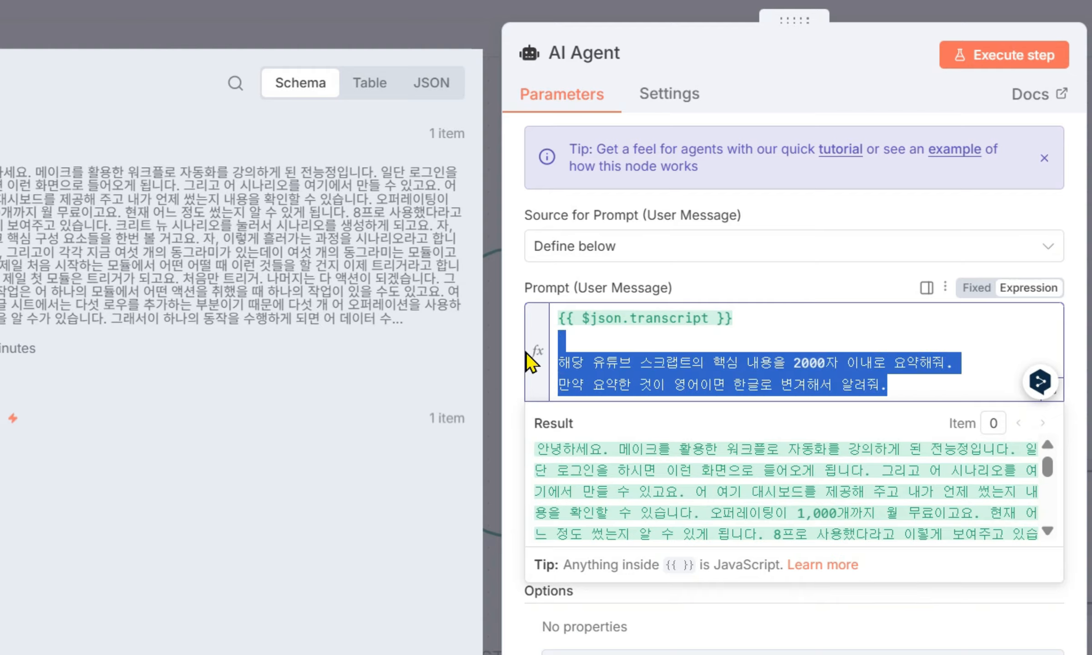
pyautogui.click(883, 386)
# Execute the AI Agent step, review its summary output, and return to the canvas
pyautogui.click(1013, 57)
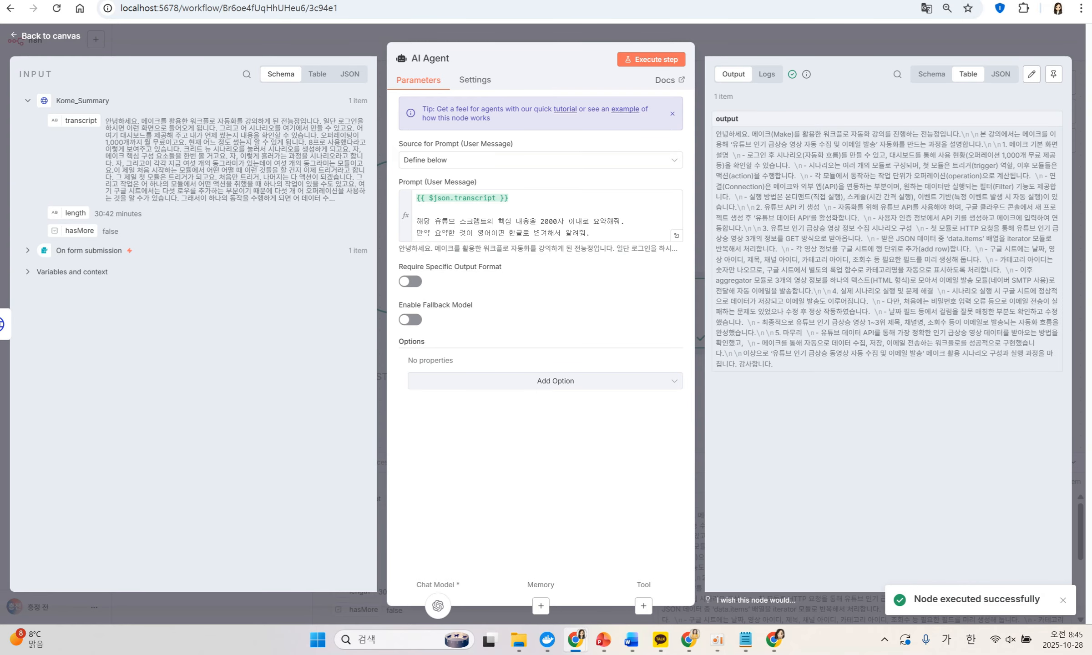
pyautogui.moveTo(783, 155); pyautogui.dragTo(876, 343)
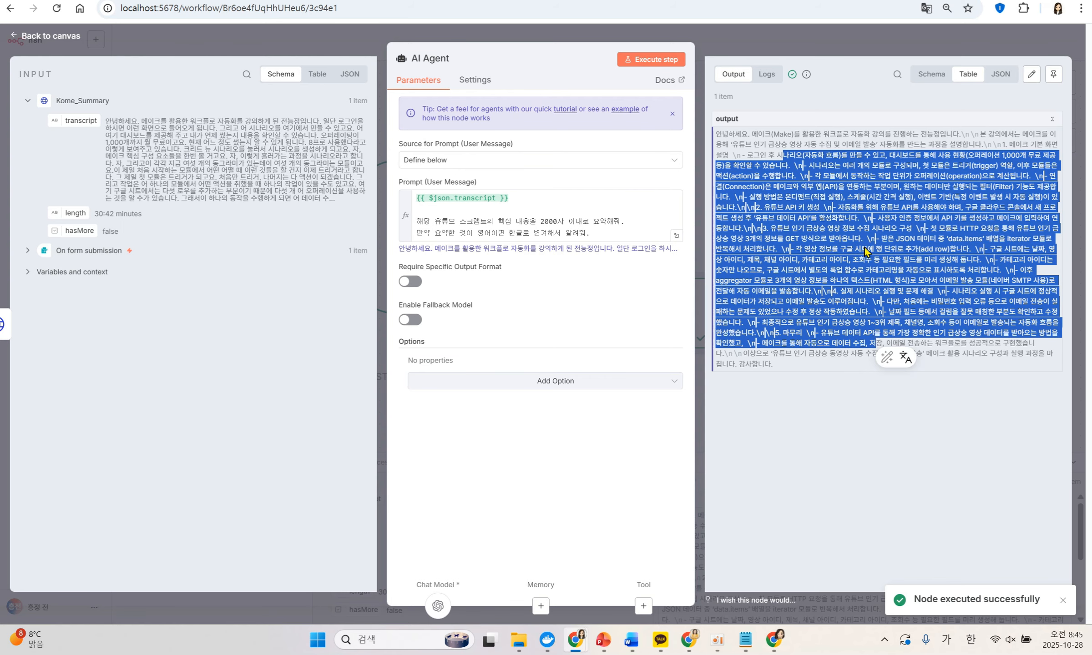
pyautogui.click(949, 43)
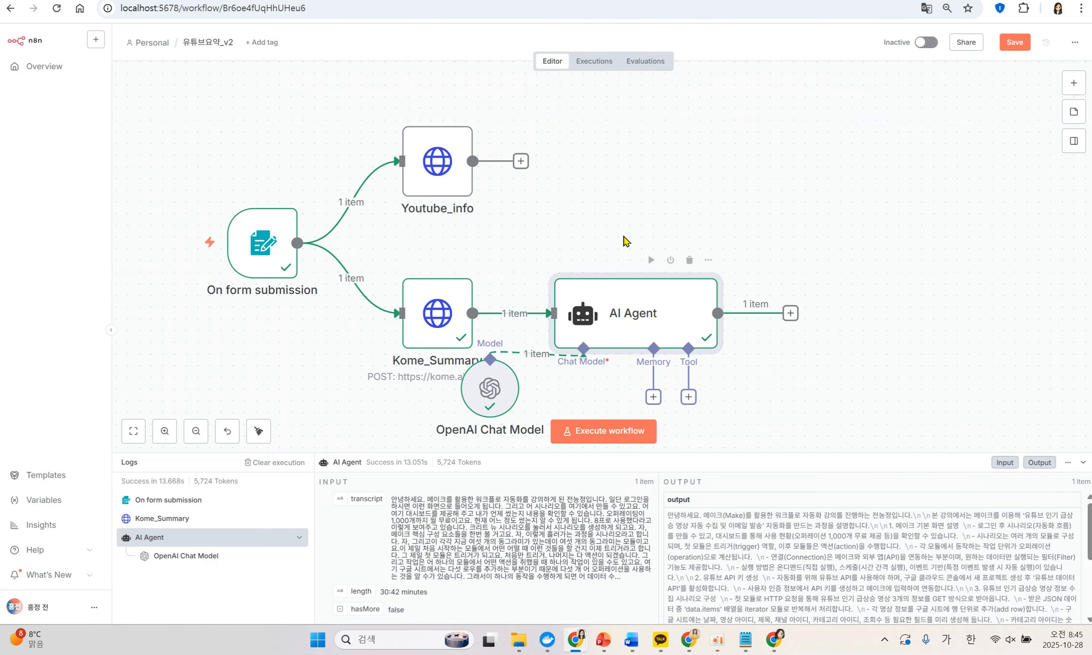
# Search the nodes for "edit" and add an Edit Fields (Set) node after the AI Agent
pyautogui.press('Tab')
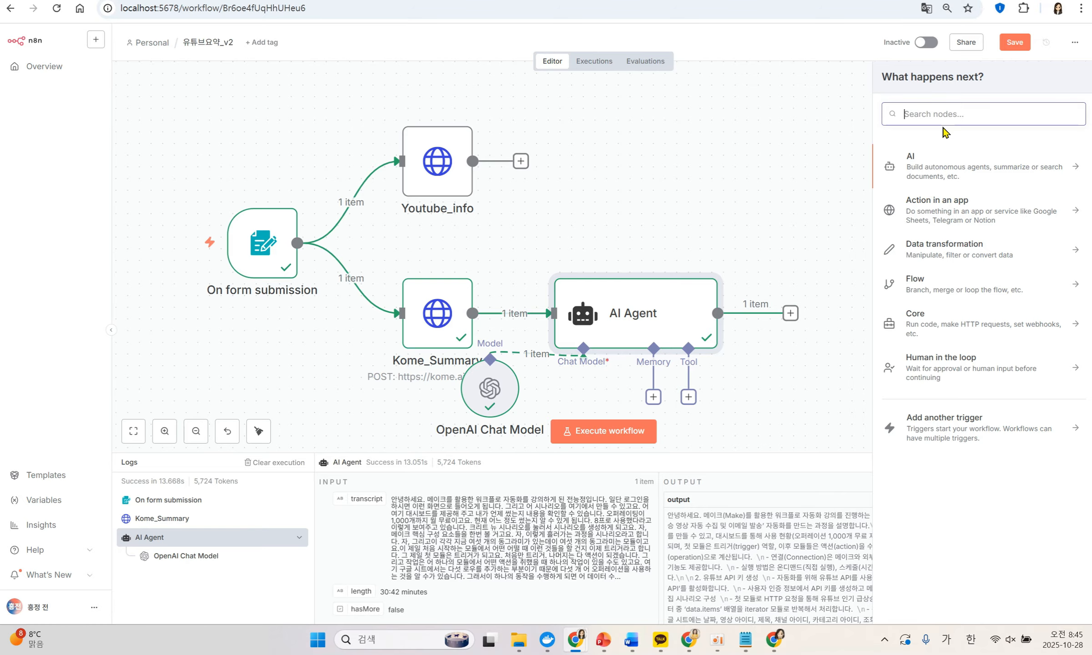
pyautogui.write('ㄷㅇ')
pyautogui.press('BackSpace')
pyautogui.press('BackSpace')
pyautogui.press('Hangul')
pyautogui.write('edit')
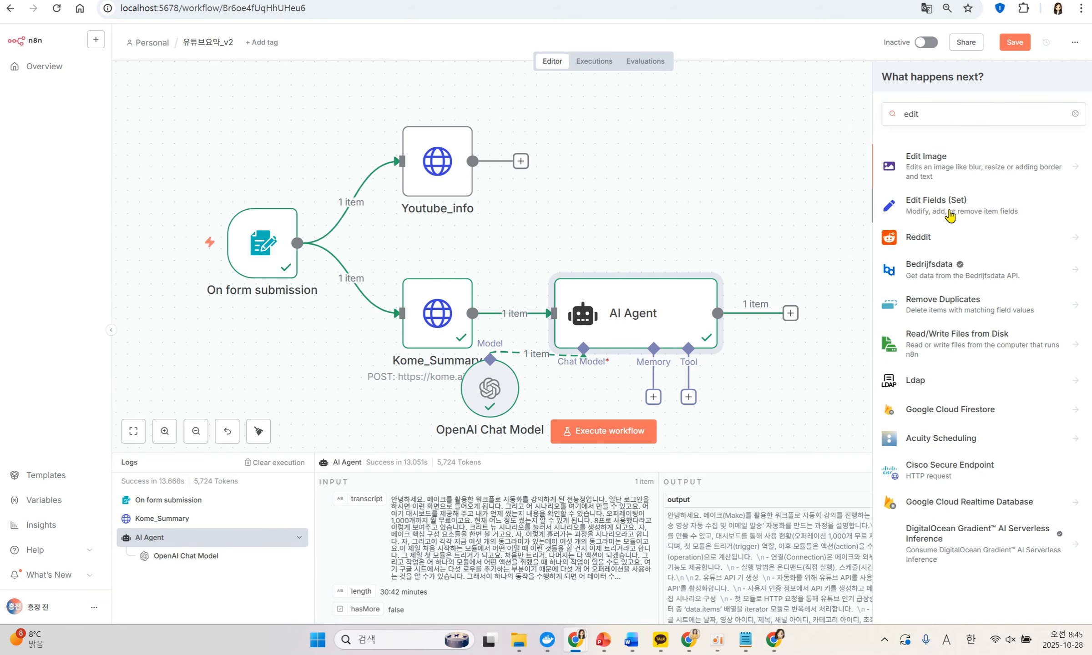
pyautogui.click(949, 216)
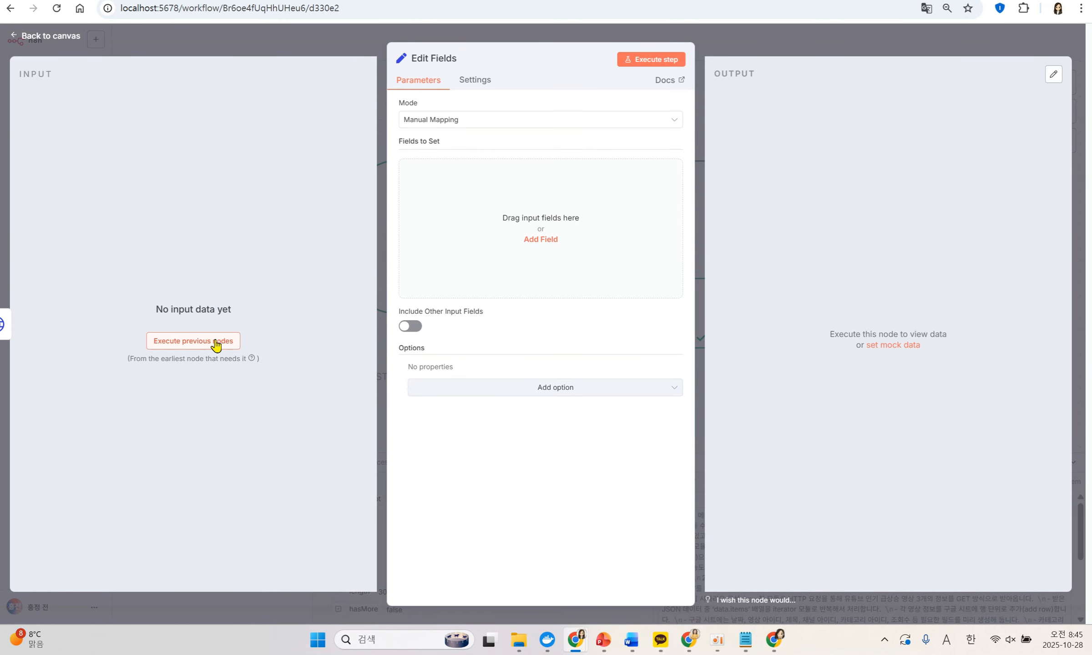
# Connect Youtube_info to the Edit Fields node as an additional input and reopen the node's settings
pyautogui.click(760, 42)
pyautogui.moveTo(791, 318); pyautogui.dragTo(866, 163)
pyautogui.doubleClick(867, 180)
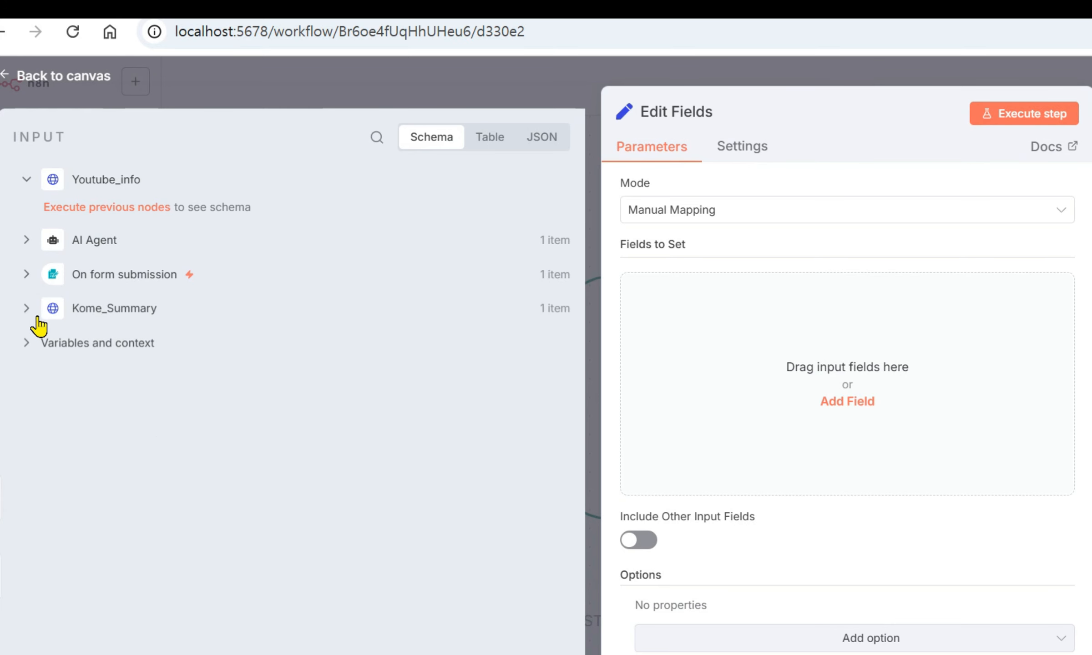
# Execute Youtube_info to load its fields into the Edit Fields input, and expand the Kome_Summary and AI Agent data
pyautogui.click(24, 309)
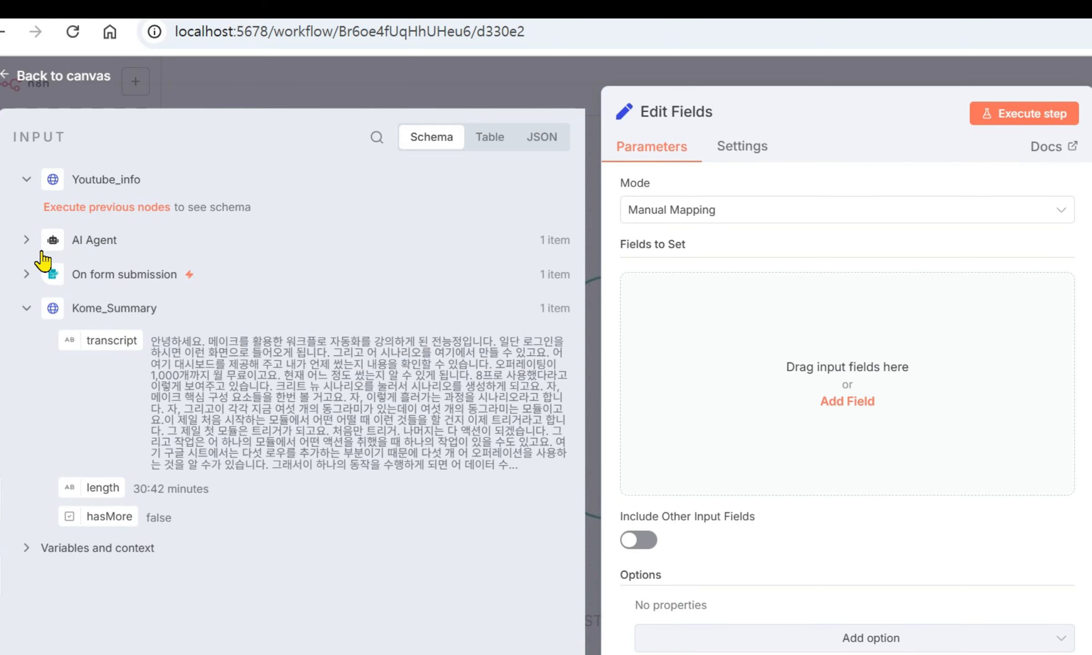
pyautogui.click(85, 209)
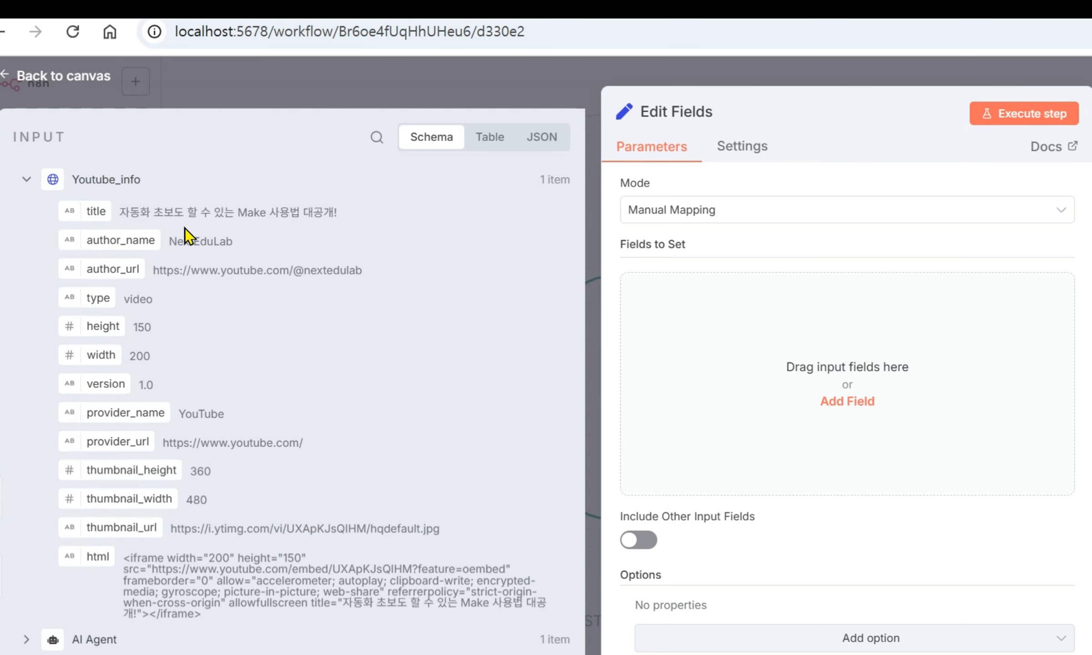
pyautogui.click(27, 640)
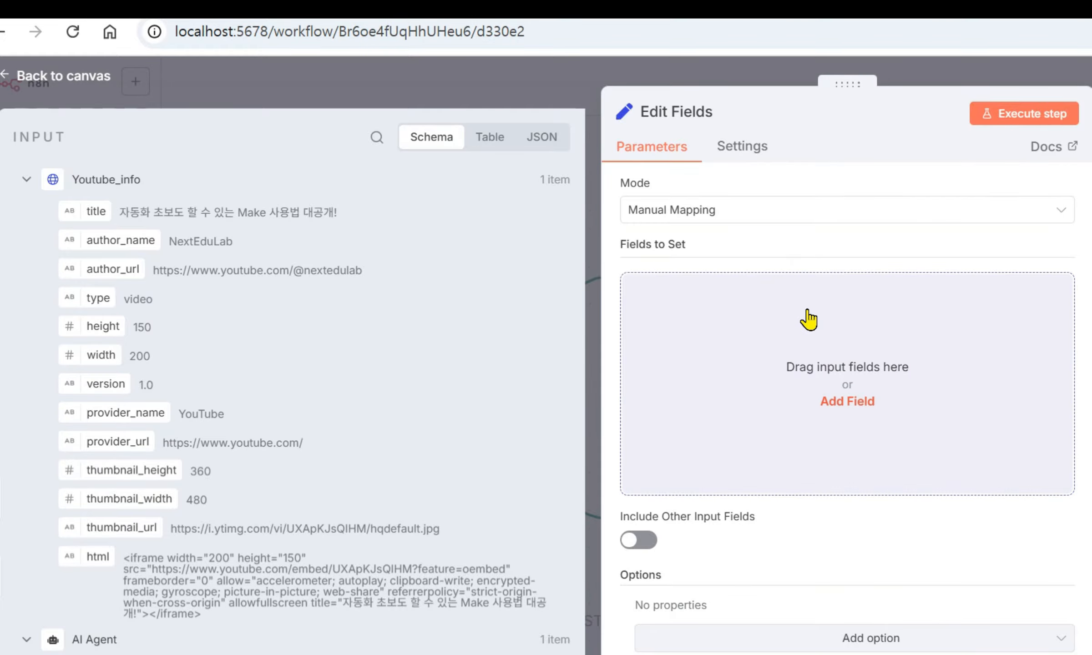
# Switch to Notion, check the columns of the 유튜브 요약 database, and return to the n8n workflow
pyautogui.hotkey('alt', 'Tab')
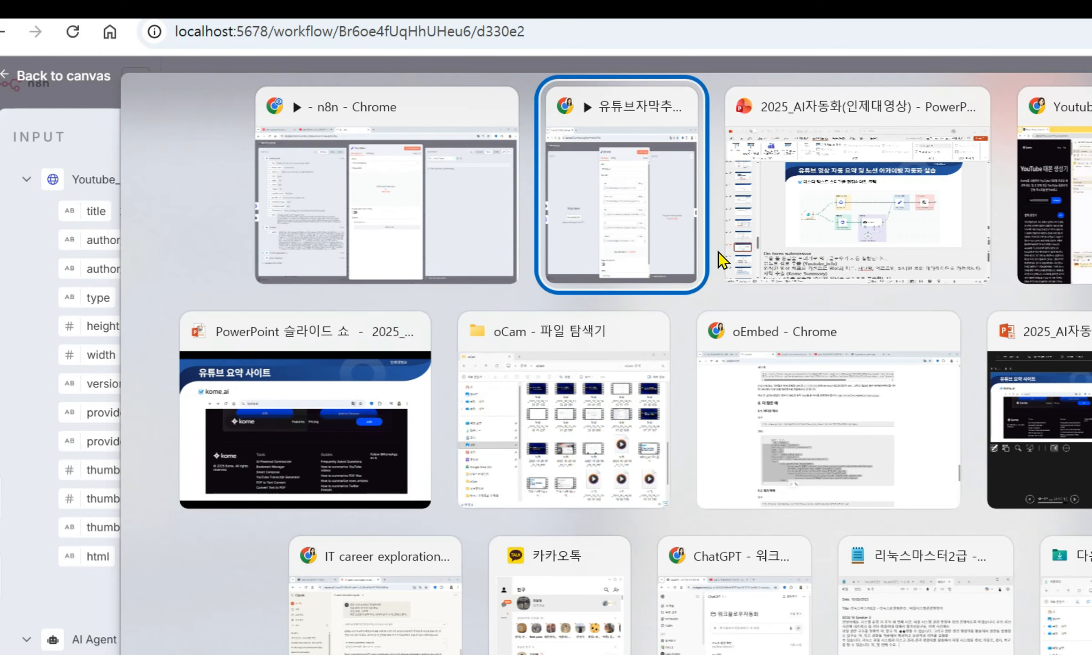
pyautogui.click(609, 241)
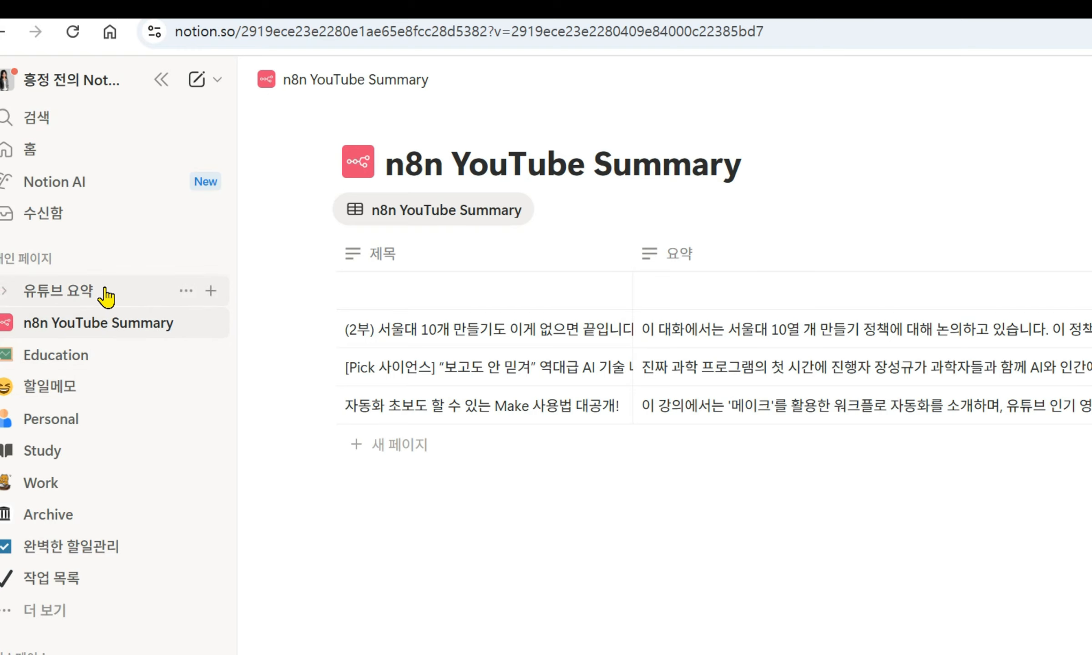
pyautogui.click(106, 296)
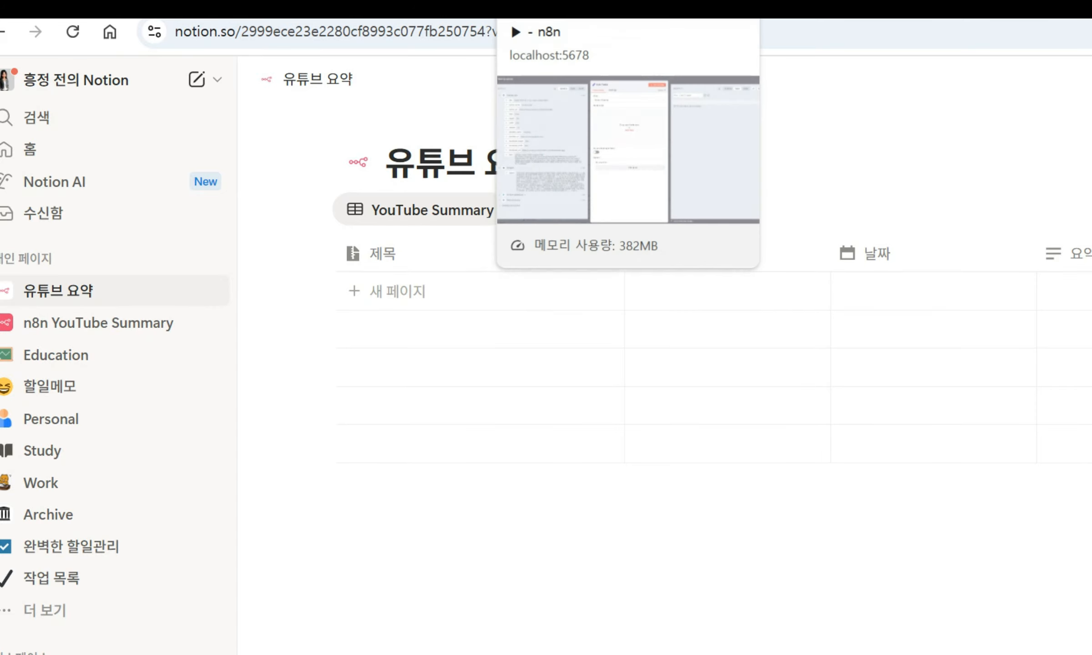
pyautogui.click(555, 9)
# Add a string field named title in Edit Fields and map Youtube_info's title to its value
pyautogui.click(740, 348)
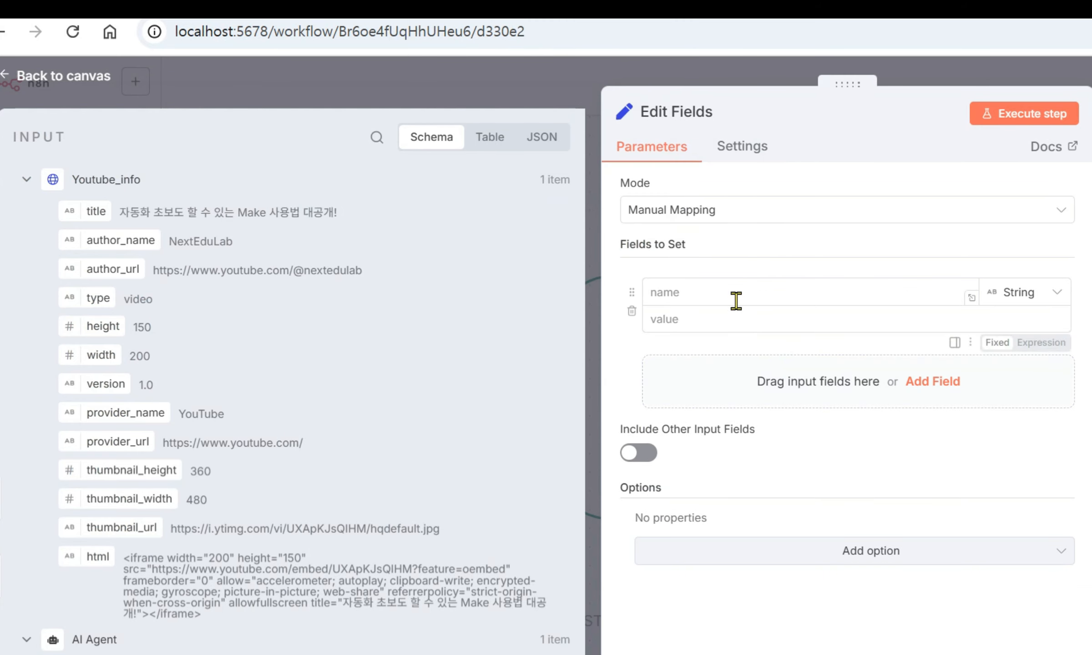
pyautogui.write('샤시')
pyautogui.press('BackSpace')
pyautogui.press('BackSpace')
pyautogui.press('BackSpace')
pyautogui.press('Hangul')
pyautogui.write('ti')
pyautogui.moveTo(92, 212); pyautogui.dragTo(678, 324)
# Add a string field named channel_name and map Youtube_info's author_name to its value
pyautogui.click(746, 383)
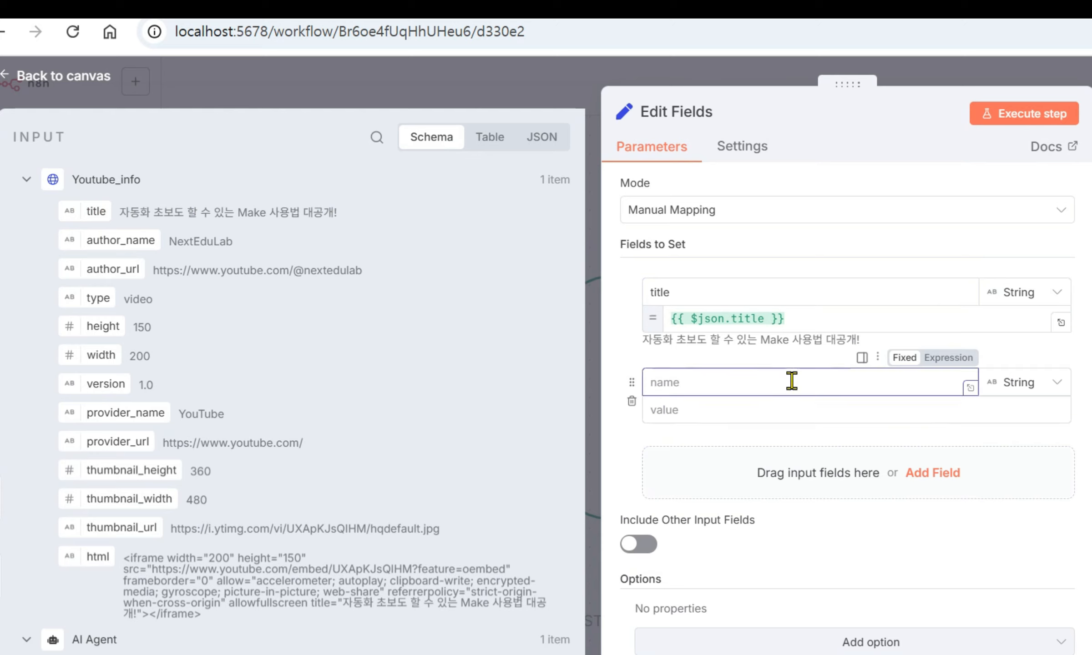
pyautogui.write('channer')
pyautogui.write('_name')
pyautogui.moveTo(122, 239); pyautogui.dragTo(765, 412)
# Add a string field named date and map submittedAt from On form submission to its value
pyautogui.click(768, 473)
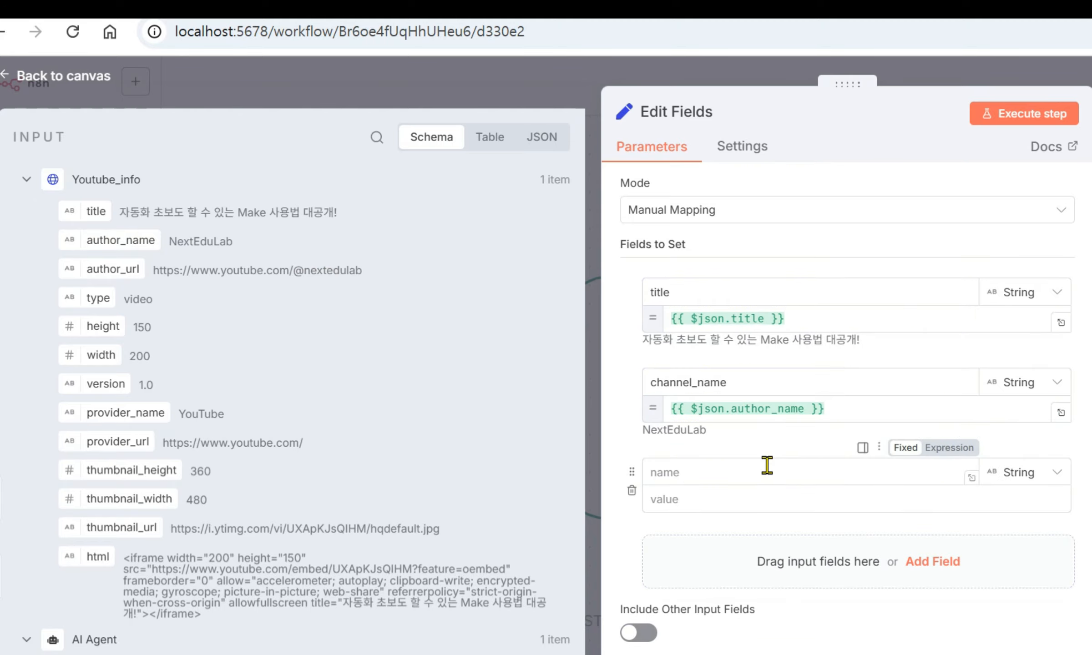
pyautogui.click(717, 473)
pyautogui.write('date')
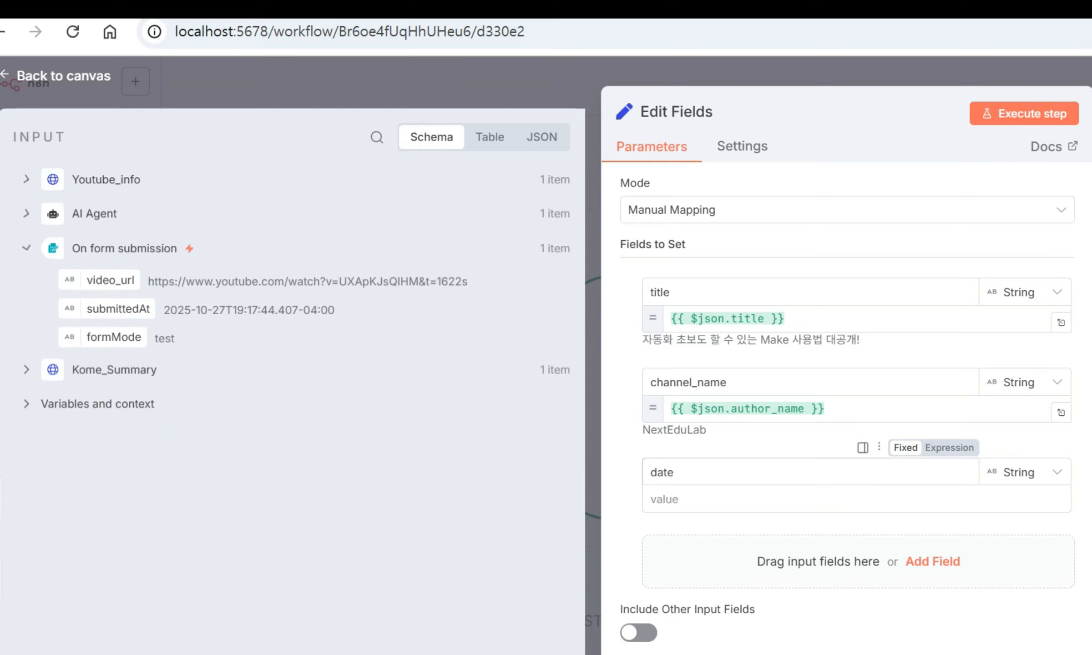
pyautogui.moveTo(111, 309); pyautogui.dragTo(739, 513)
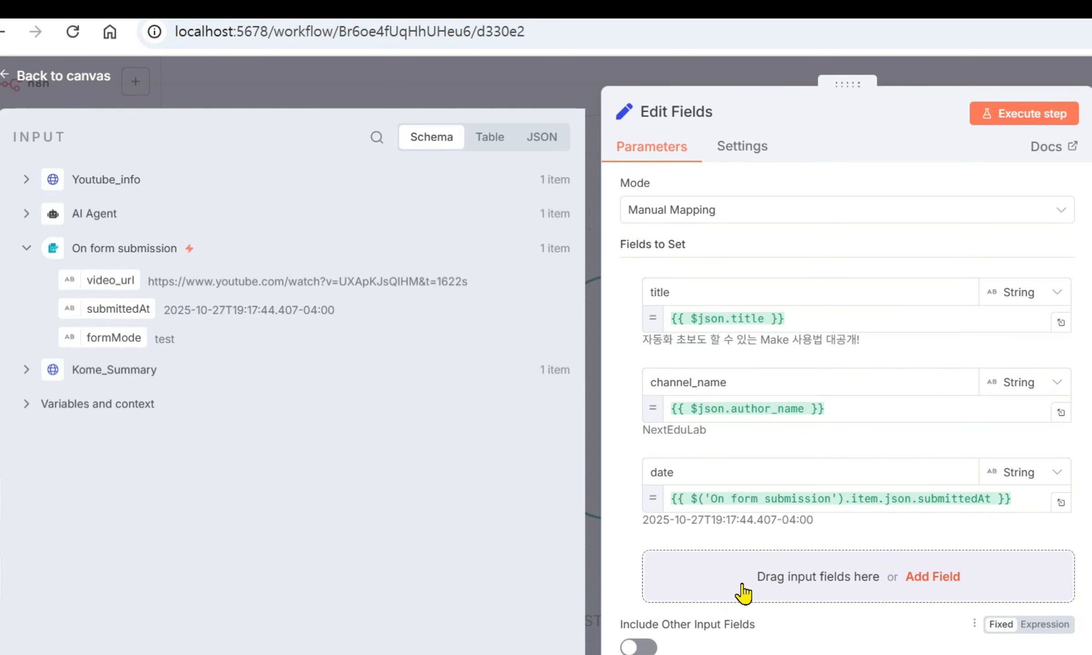
# Add a string field named url and map video_url from On form submission to its value
pyautogui.click(783, 578)
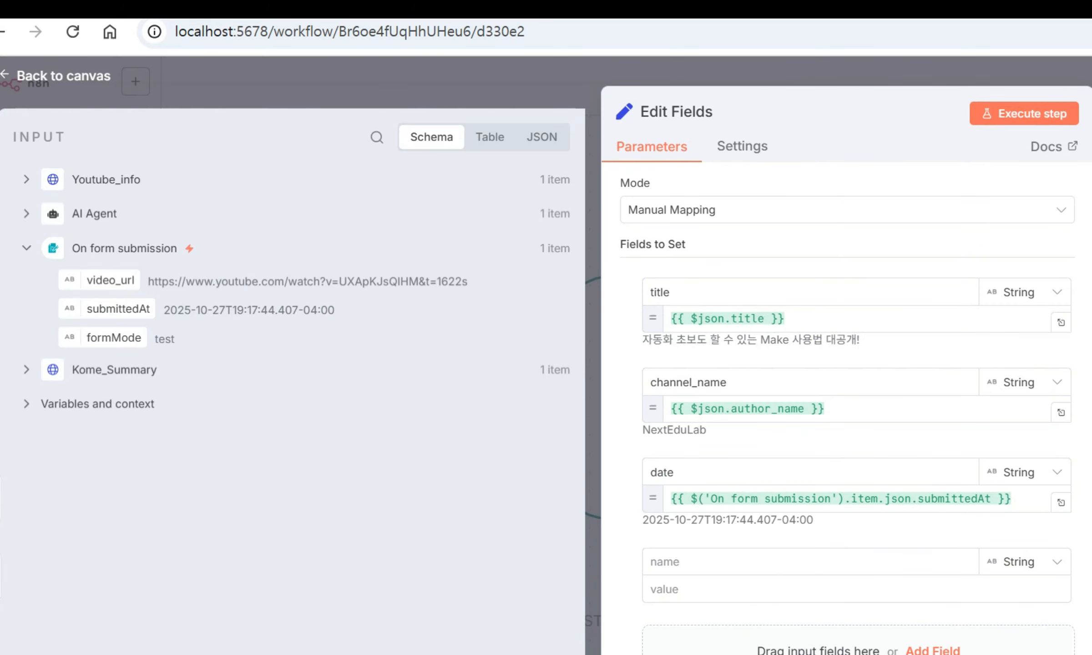
pyautogui.click(814, 564)
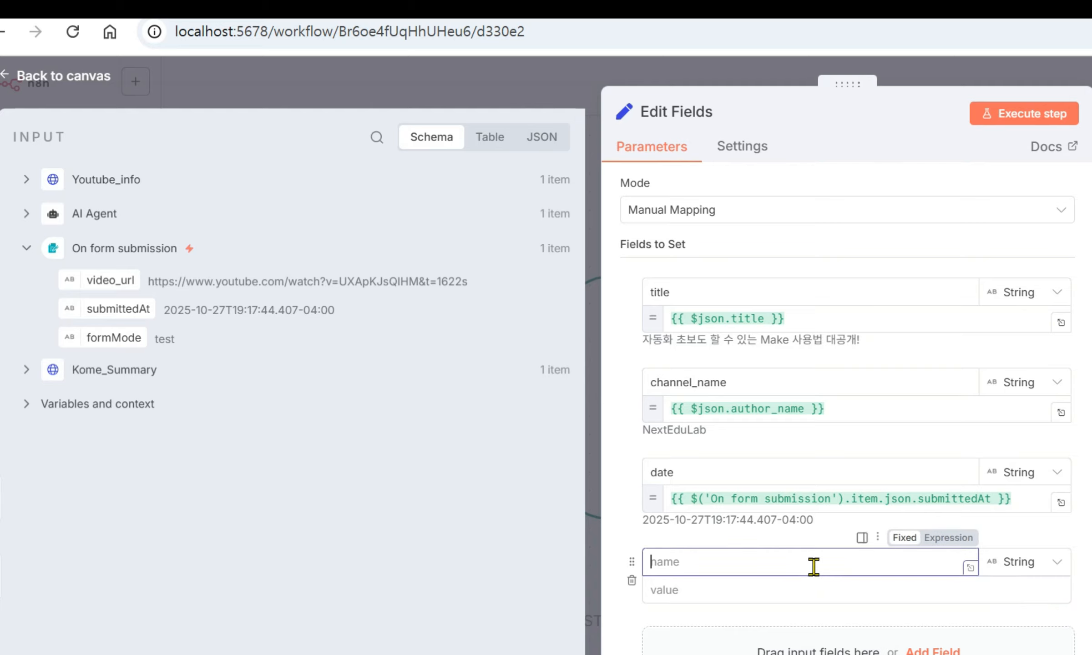
pyautogui.write('url')
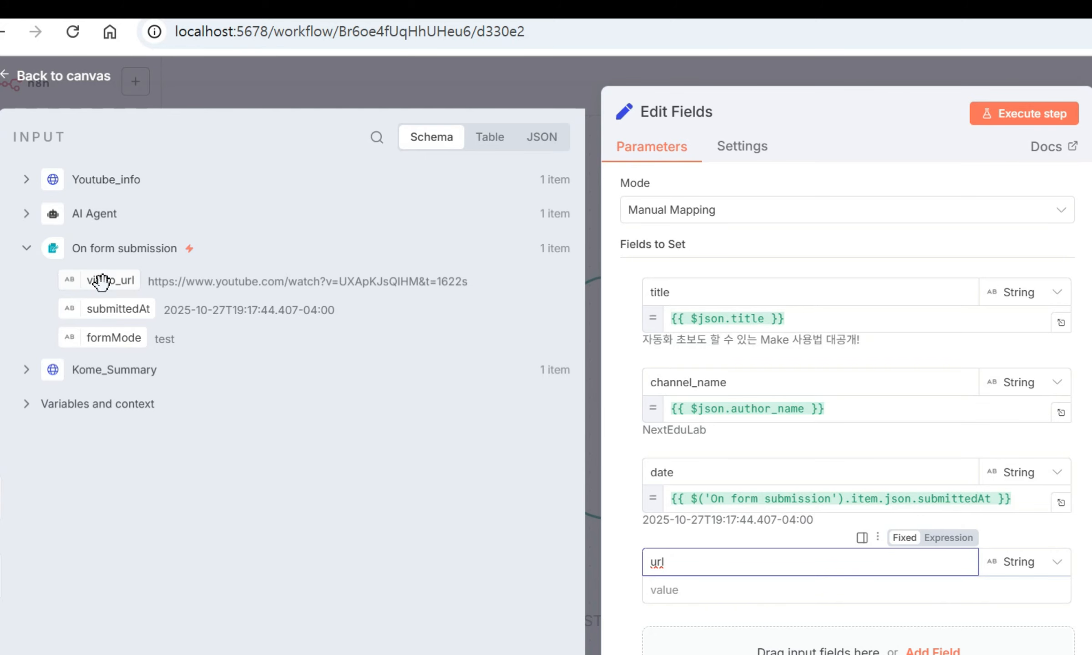
pyautogui.click(27, 180)
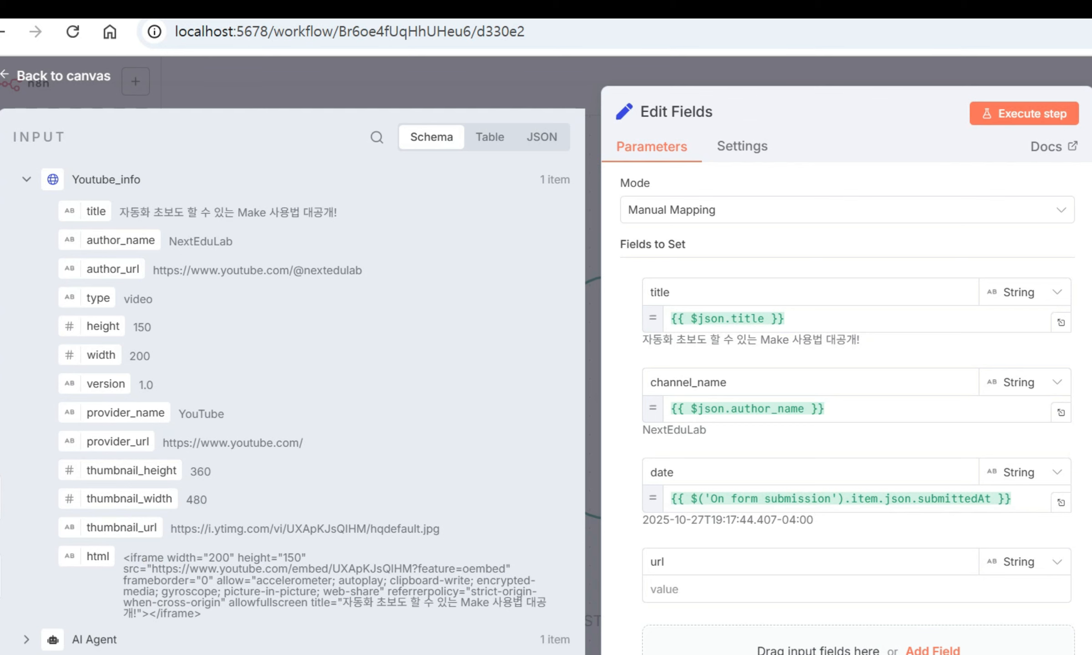
pyautogui.moveTo(111, 535); pyautogui.dragTo(728, 425)
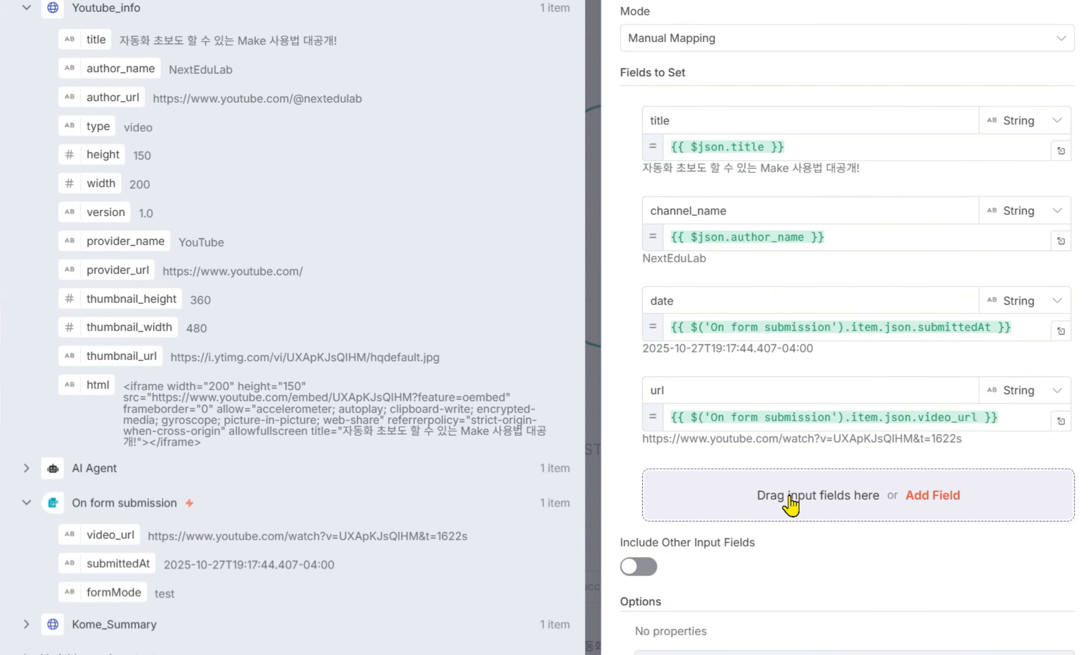
# Add a string field named summary and map the AI Agent's output to its value
pyautogui.click(792, 503)
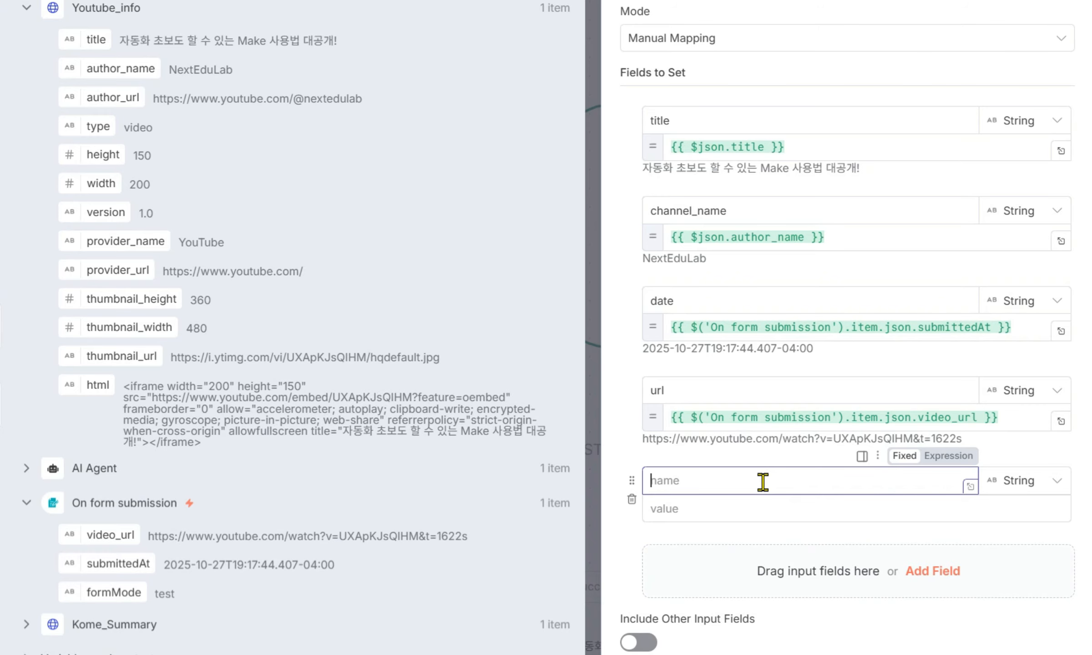
pyautogui.write('summary')
pyautogui.click(69, 471)
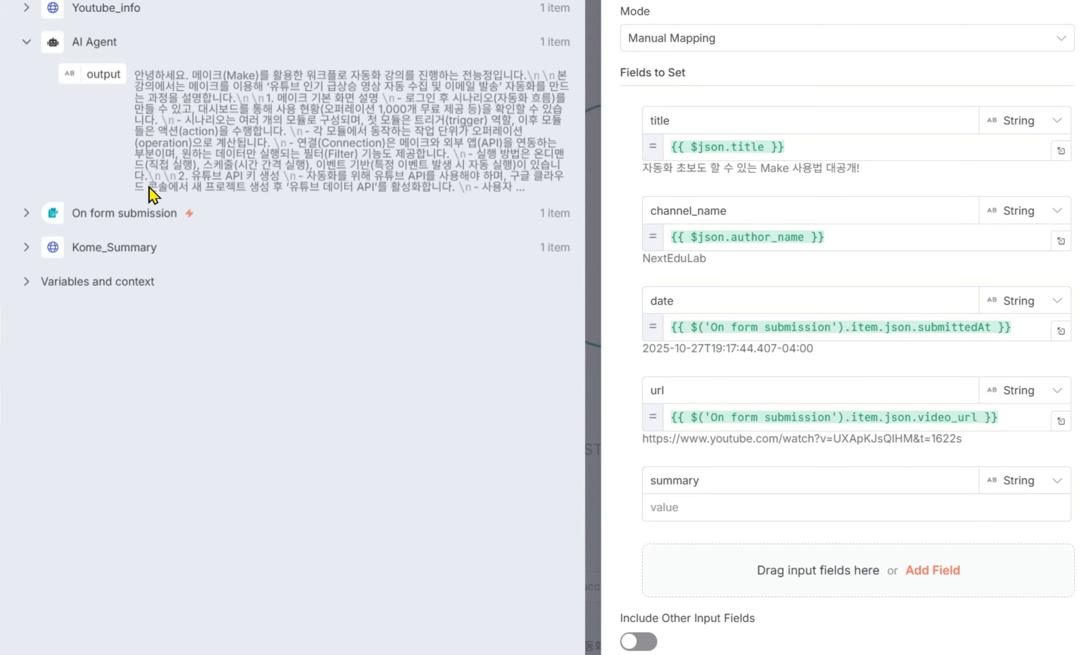
pyautogui.moveTo(97, 73); pyautogui.dragTo(763, 509)
# Rewrite the summary field's expression as {{ $node["AI Agent"].json.output }} so it references the AI Agent node explicitly
pyautogui.click(871, 515)
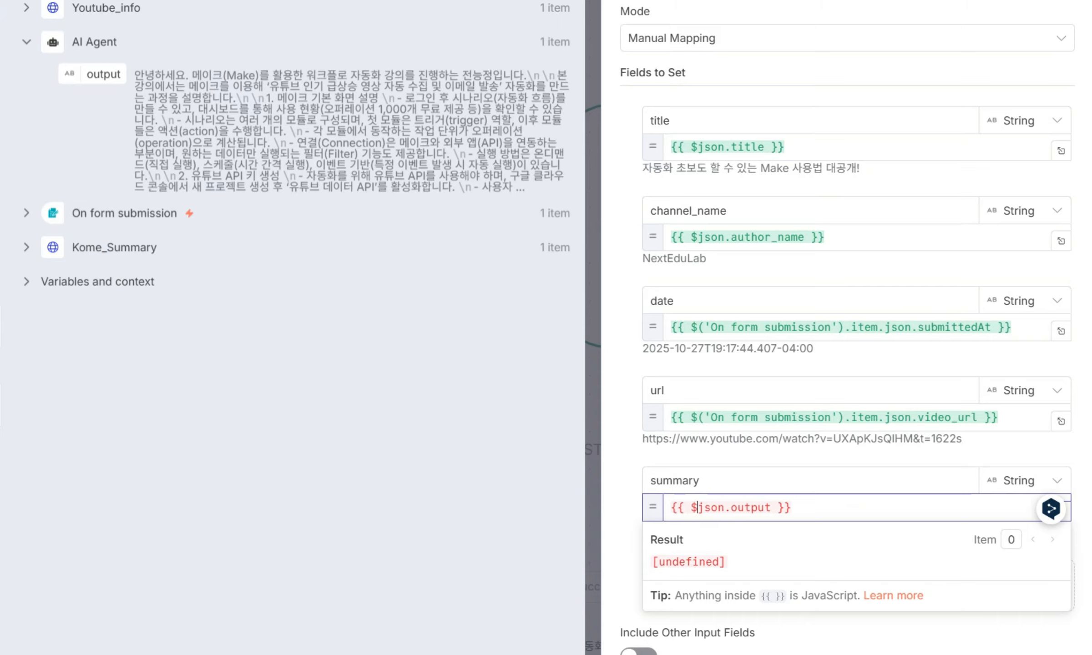
pyautogui.write('node')
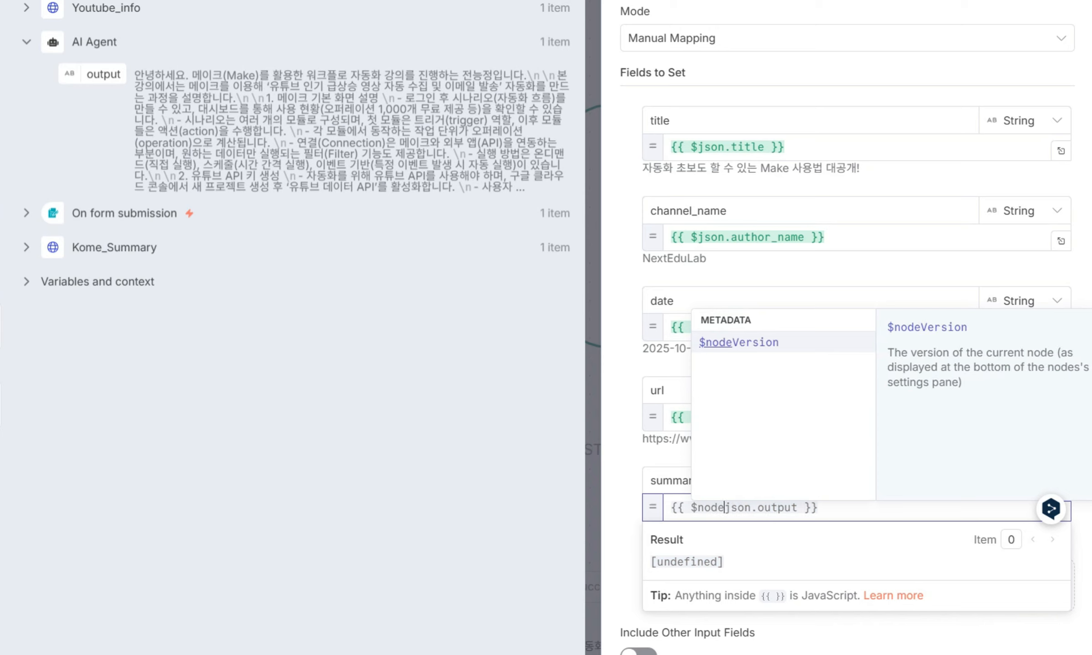
pyautogui.write('[]')
pyautogui.write('"')
pyautogui.write('AI A')
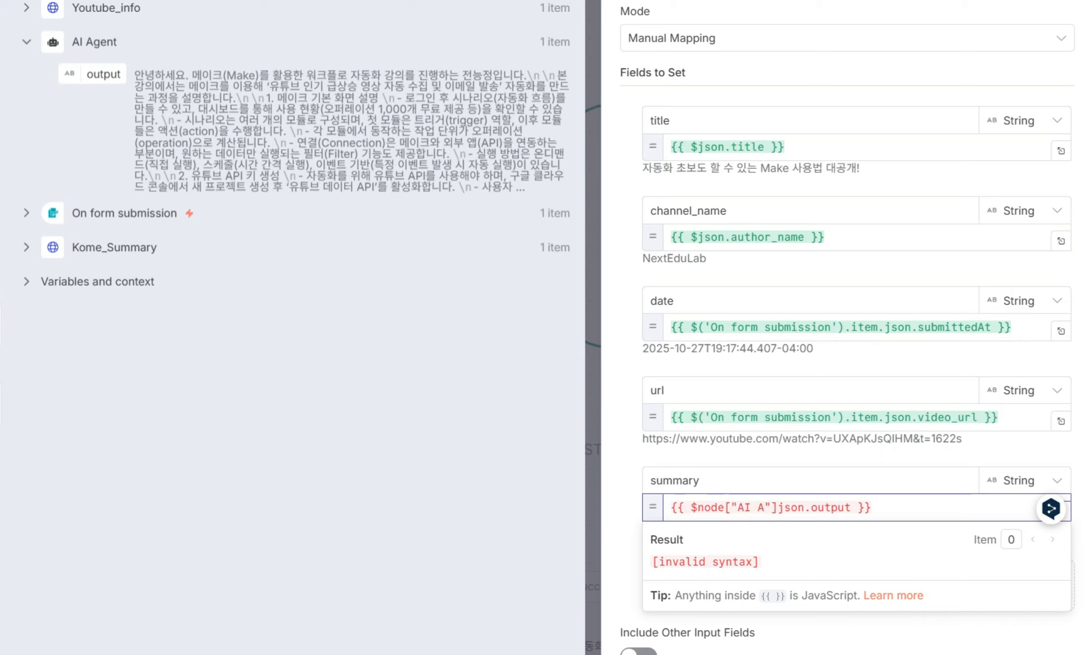
pyautogui.write('gent')
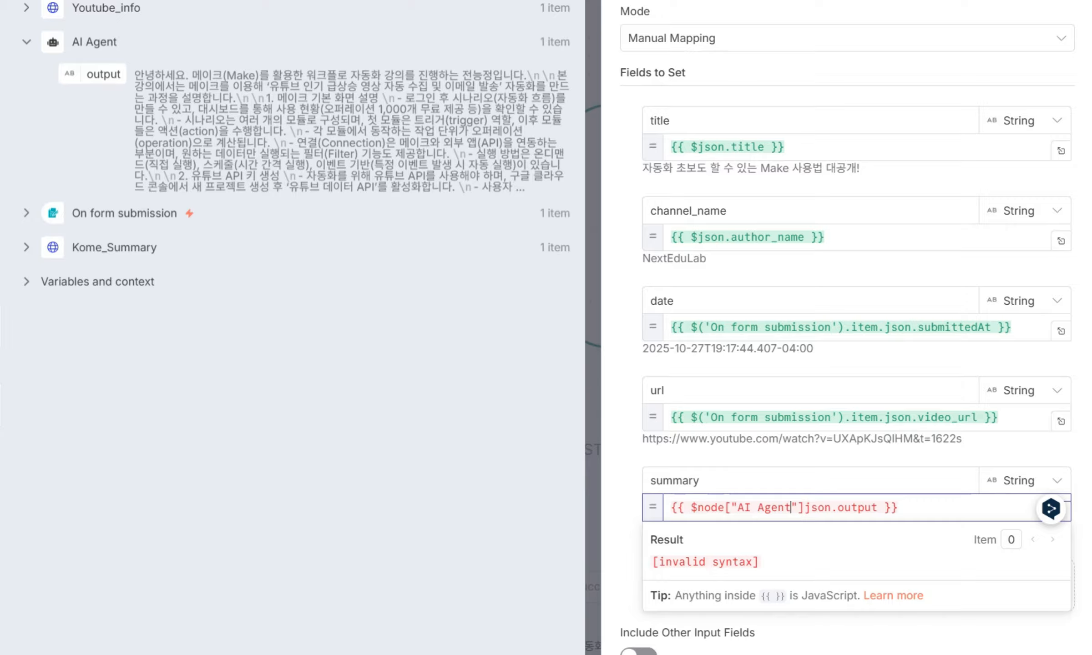
pyautogui.press('Right')
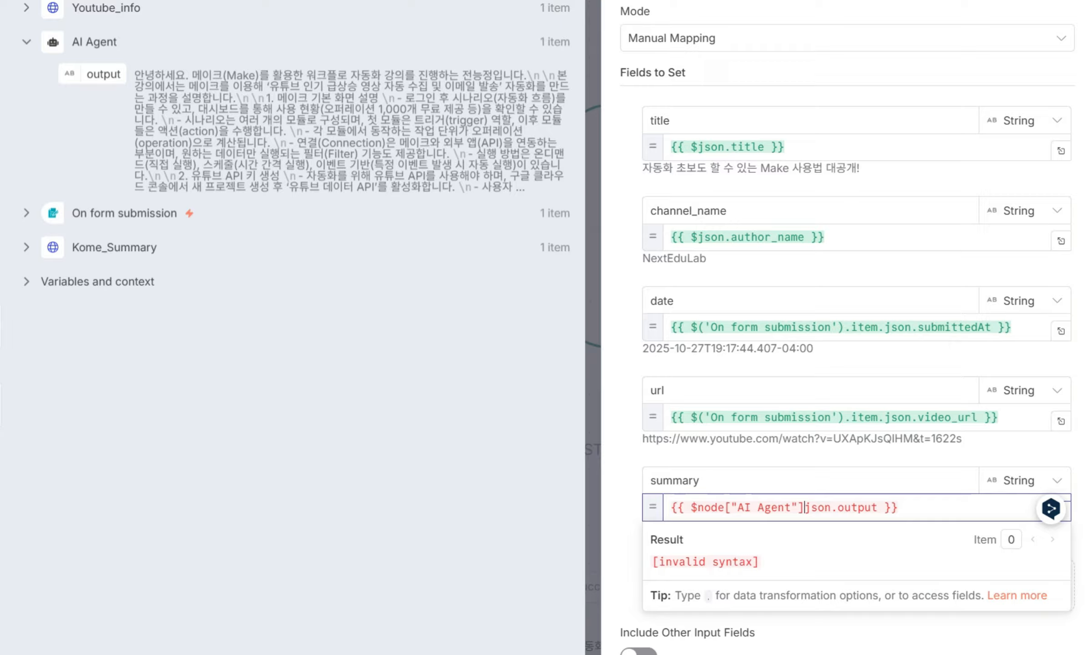
pyautogui.write('.')
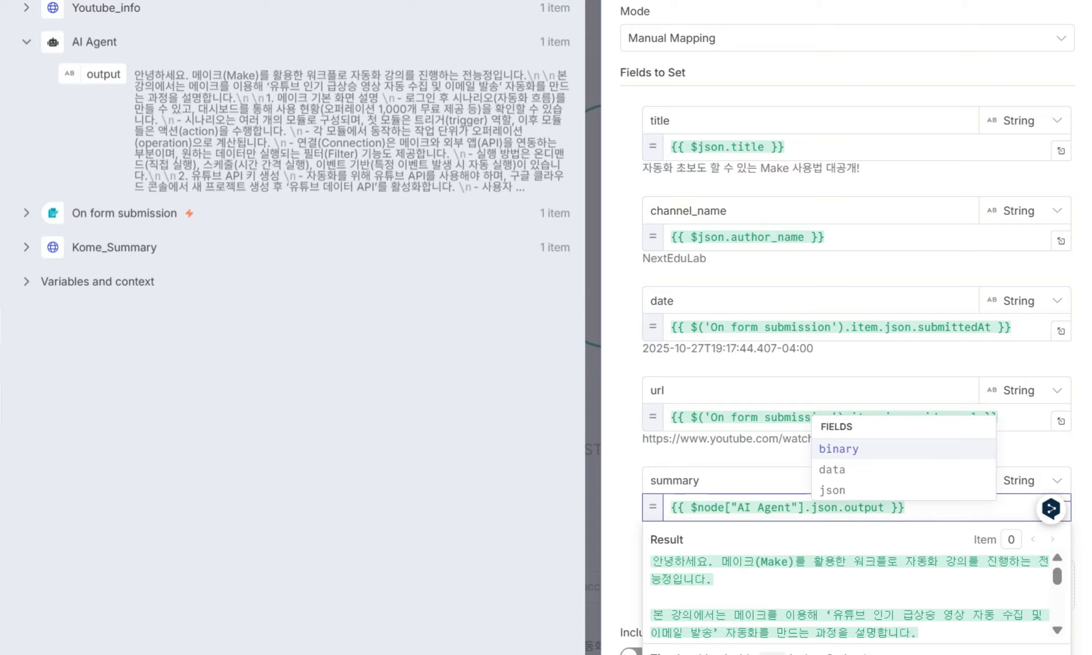
pyautogui.click(891, 507)
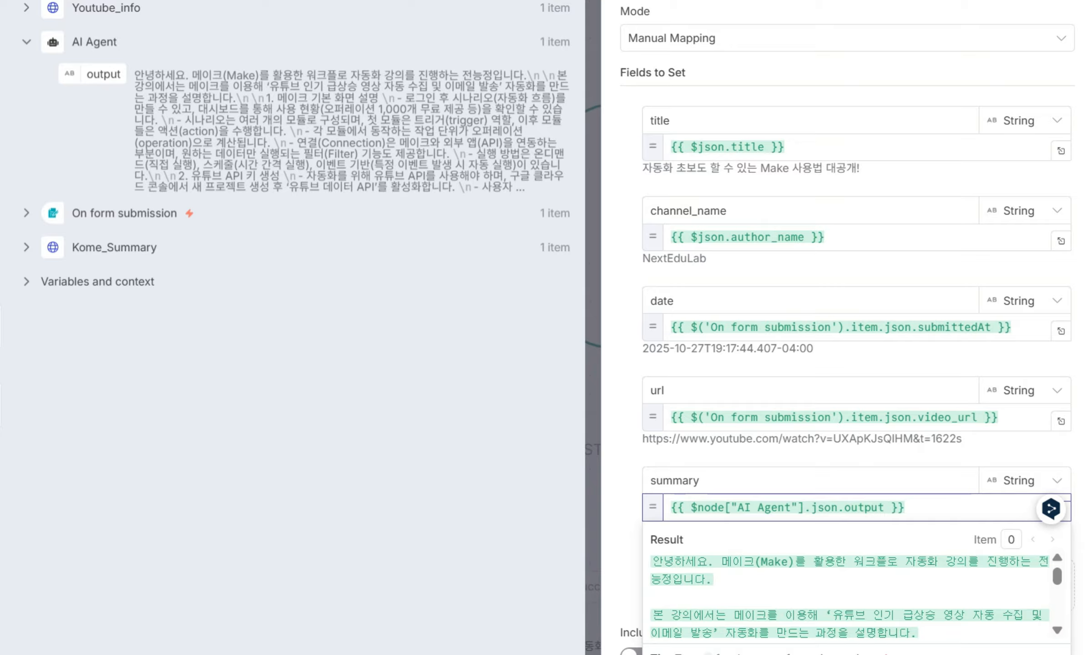
# Append an empty-string fallback to the summary expression so it reads {{ $node["AI Agent"].json.output || ""}}
pyautogui.write('|| ')
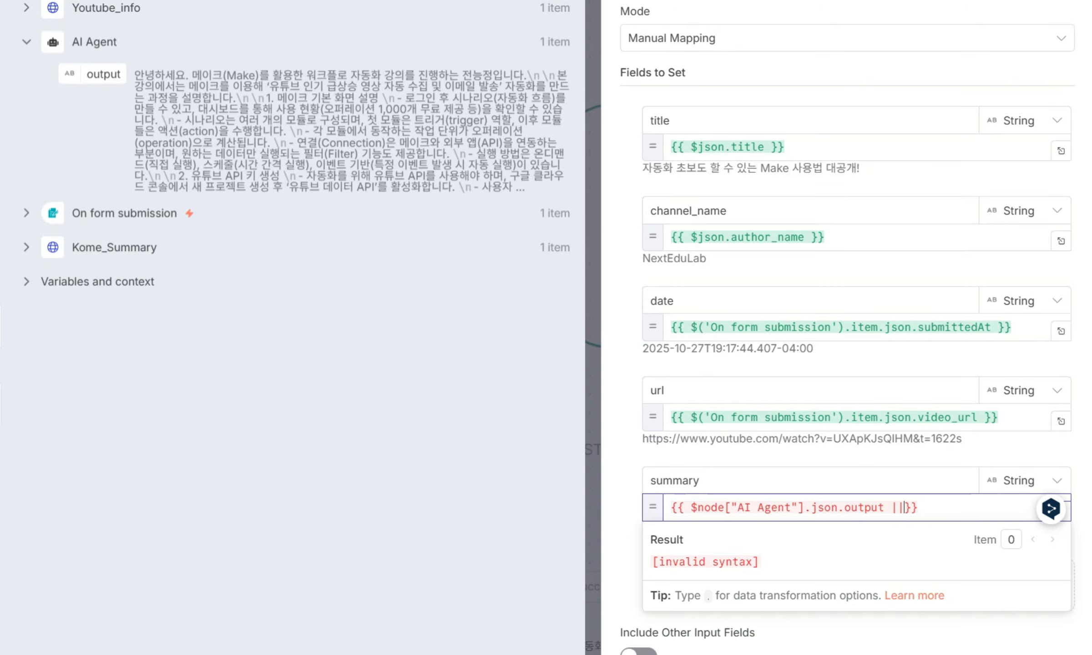
pyautogui.write('"')
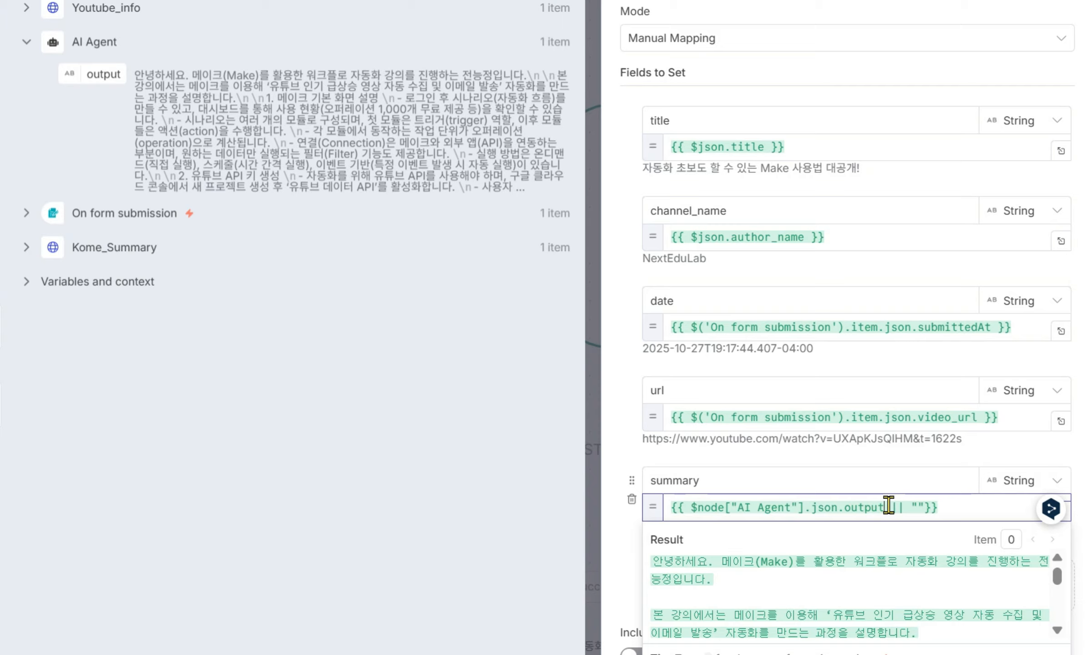
pyautogui.moveTo(890, 506); pyautogui.dragTo(685, 506)
pyautogui.click(865, 654)
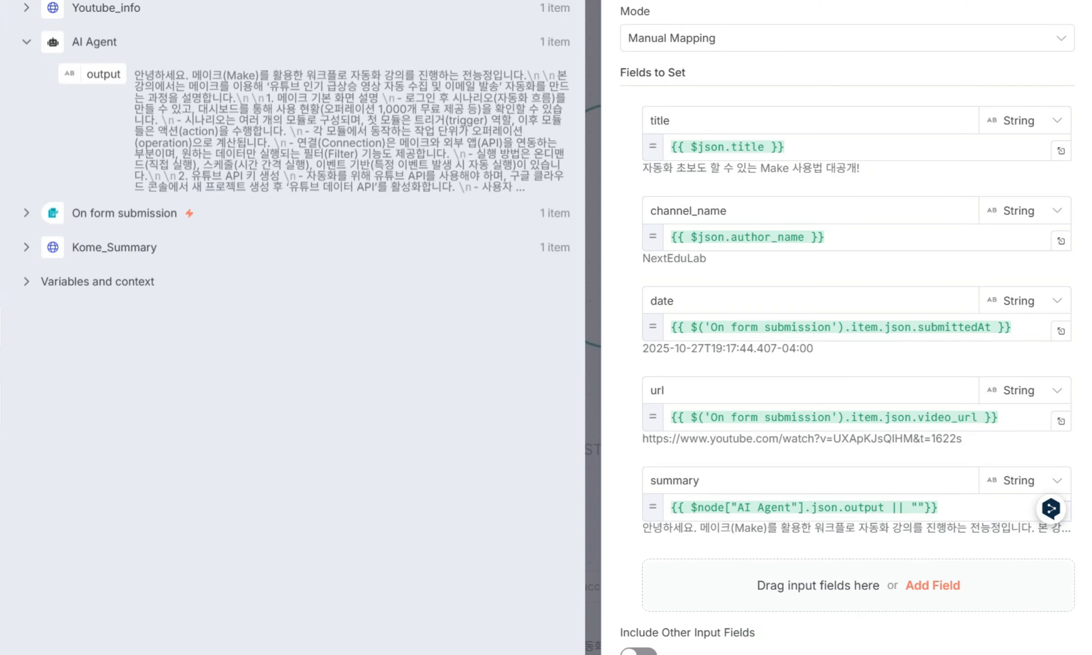
pyautogui.click(861, 513)
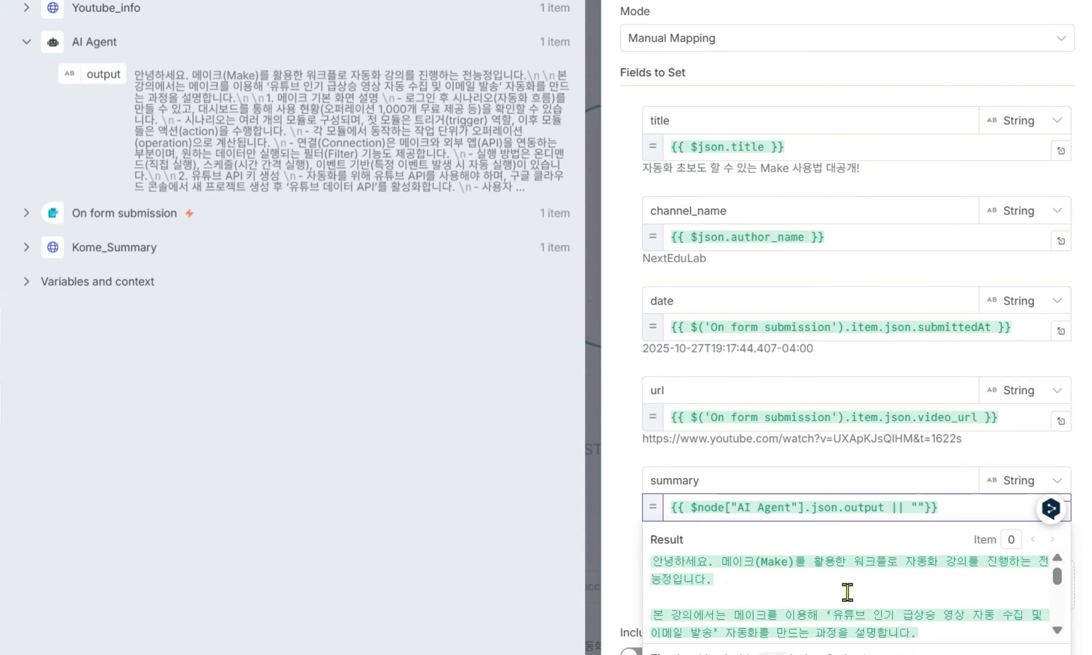
pyautogui.moveTo(1059, 580); pyautogui.dragTo(1063, 604)
pyautogui.moveTo(675, 474)
pyautogui.mouseDown()
pyautogui.moveTo(674, 485)
pyautogui.moveTo(674, 451)
pyautogui.mouseUp()
pyautogui.click(625, 551)
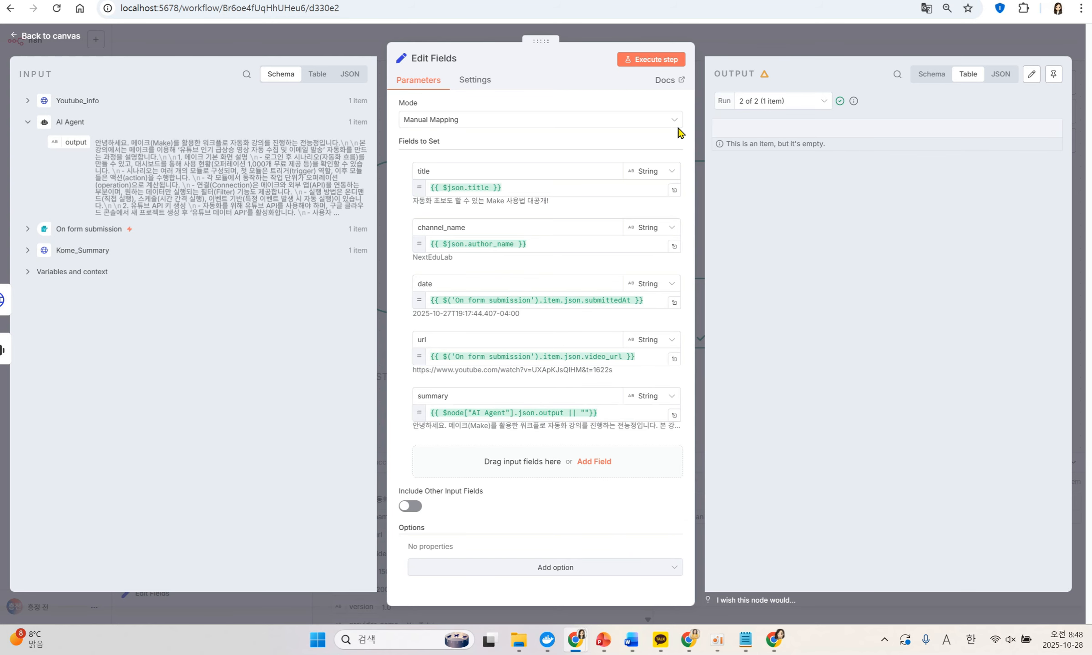
# Execute the Edit Fields node, check its JSON output against the Youtube_info and On form submission data, and return to the canvas
pyautogui.click(659, 61)
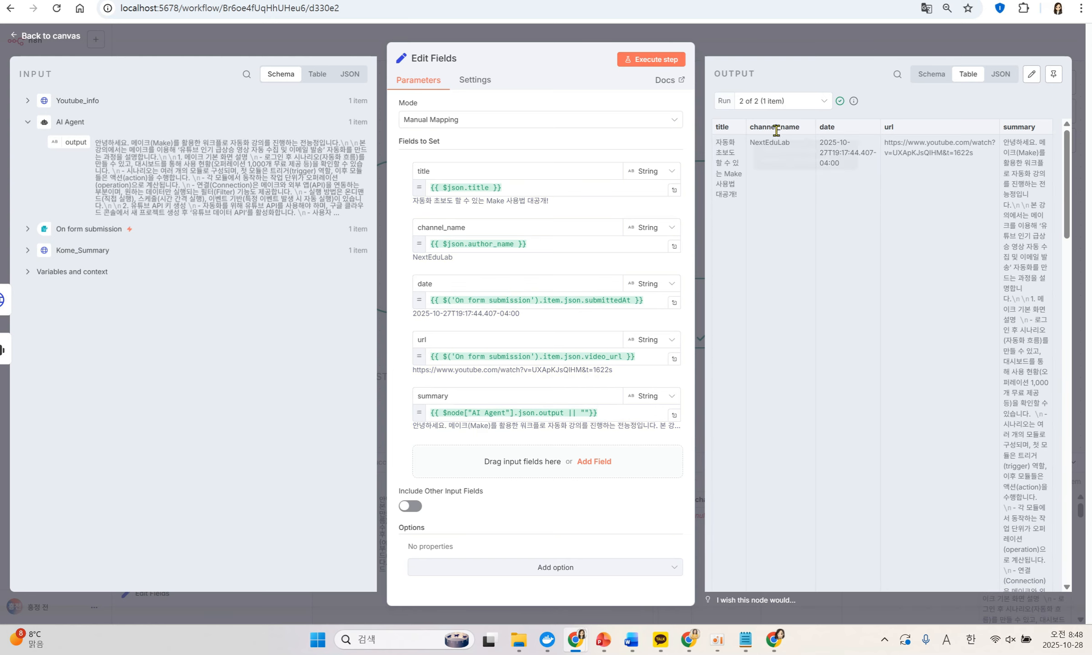
pyautogui.click(997, 75)
pyautogui.doubleClick(743, 147)
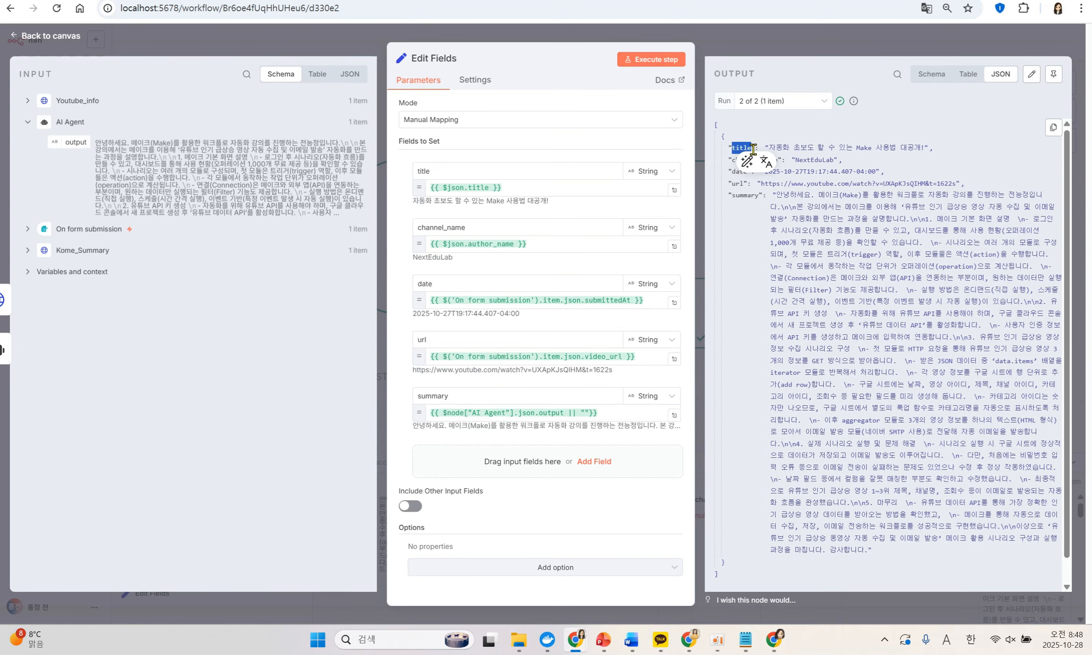
pyautogui.moveTo(808, 144); pyautogui.dragTo(929, 145)
pyautogui.click(806, 159)
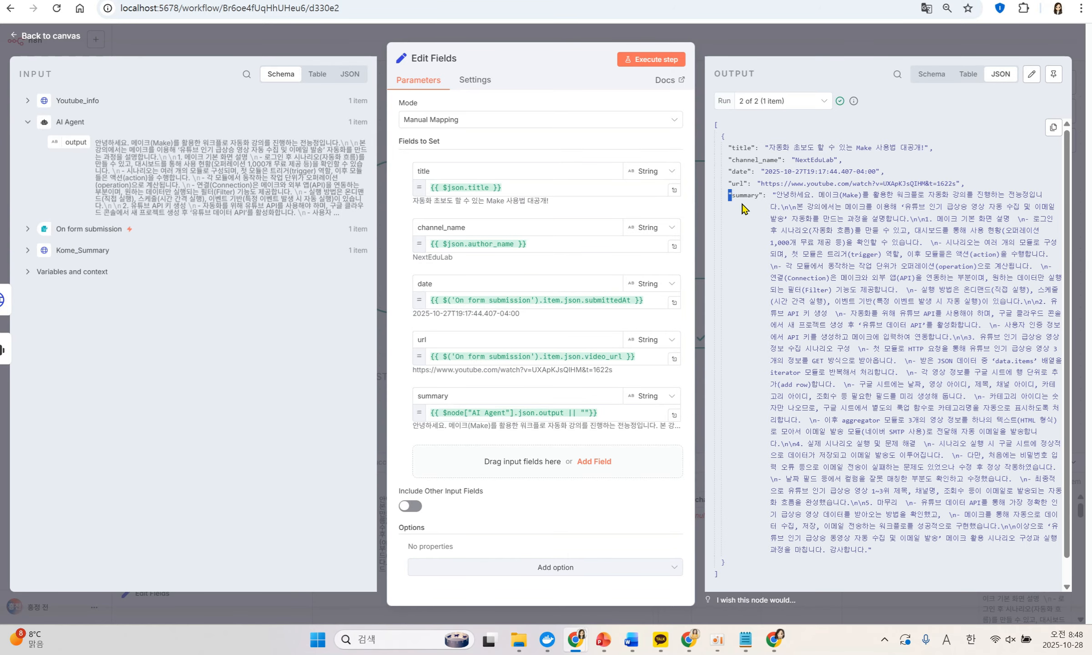
pyautogui.moveTo(728, 203); pyautogui.dragTo(896, 431)
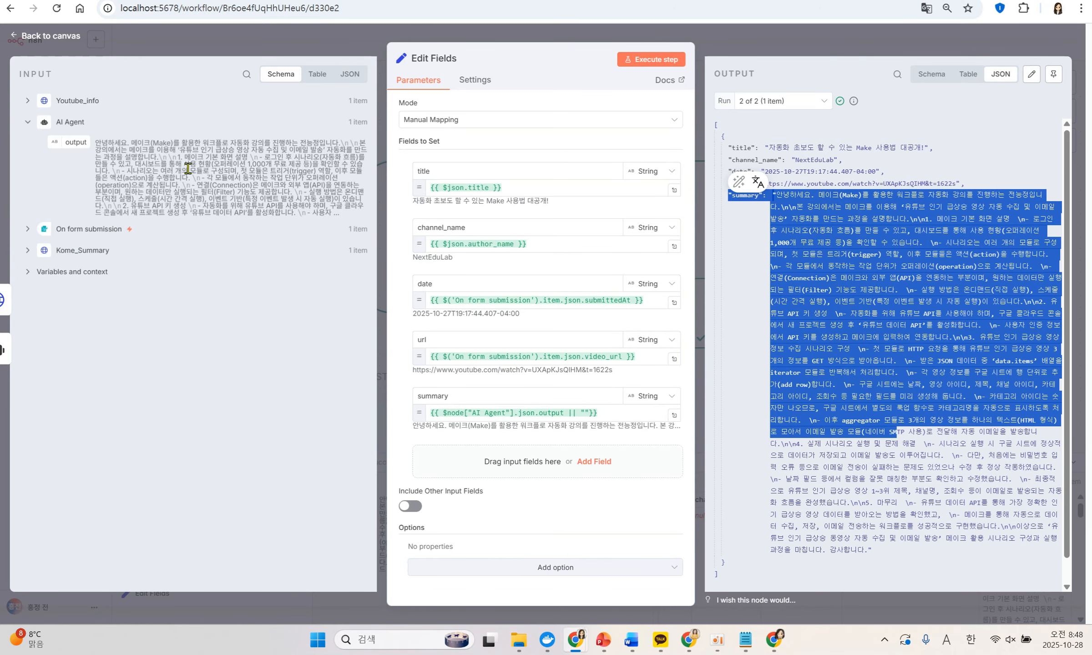
pyautogui.click(53, 104)
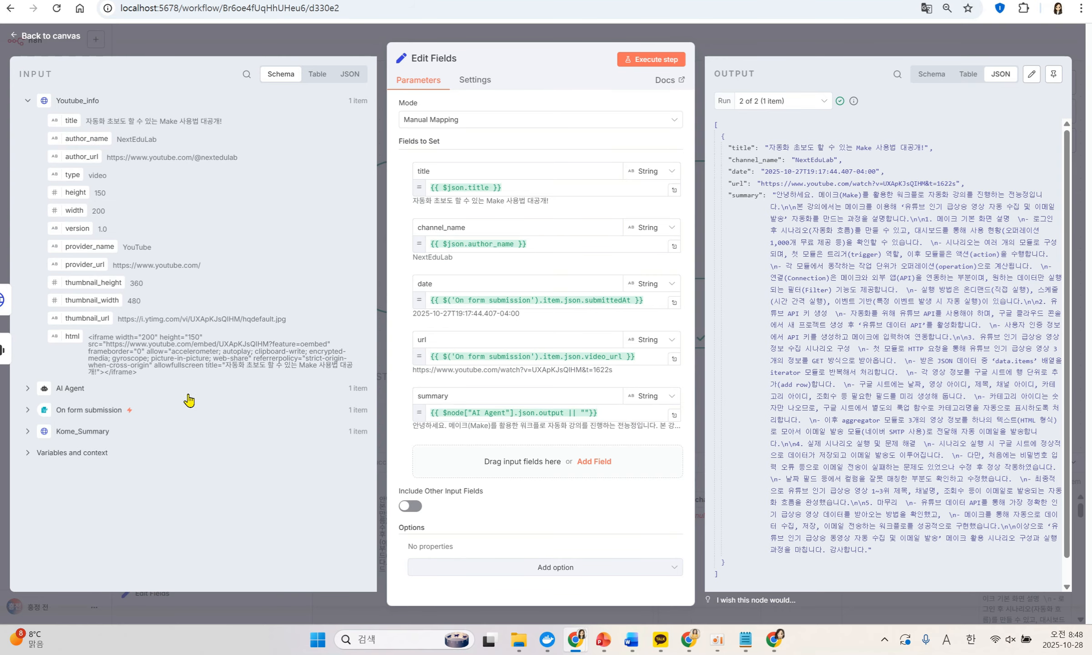
pyautogui.click(82, 390)
pyautogui.click(80, 239)
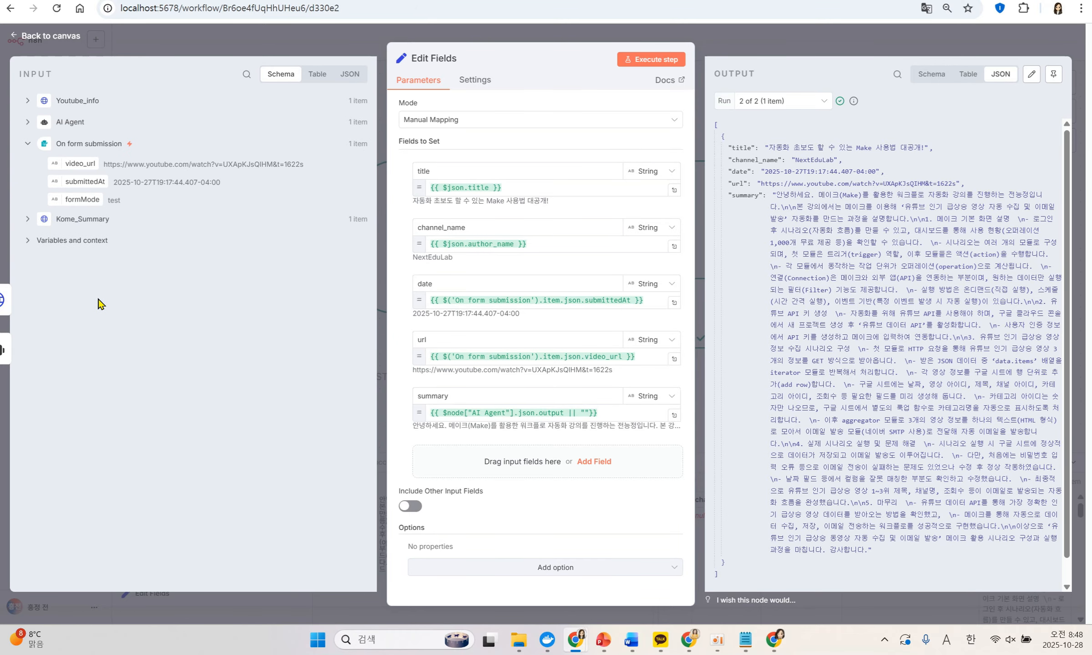
pyautogui.moveTo(791, 159); pyautogui.dragTo(913, 528)
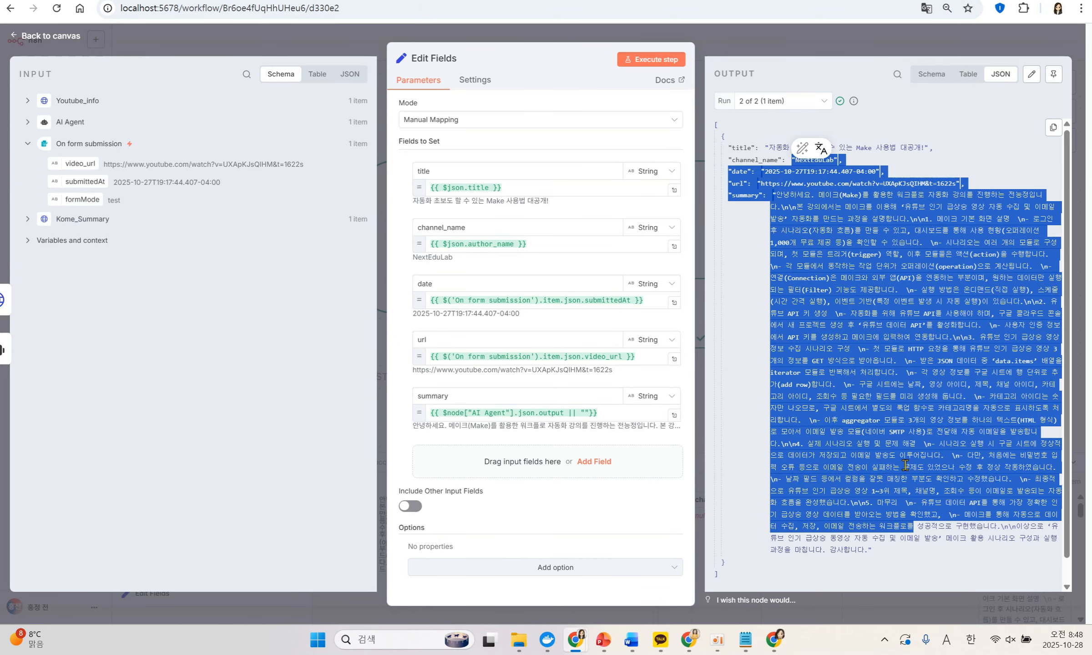
pyautogui.click(877, 37)
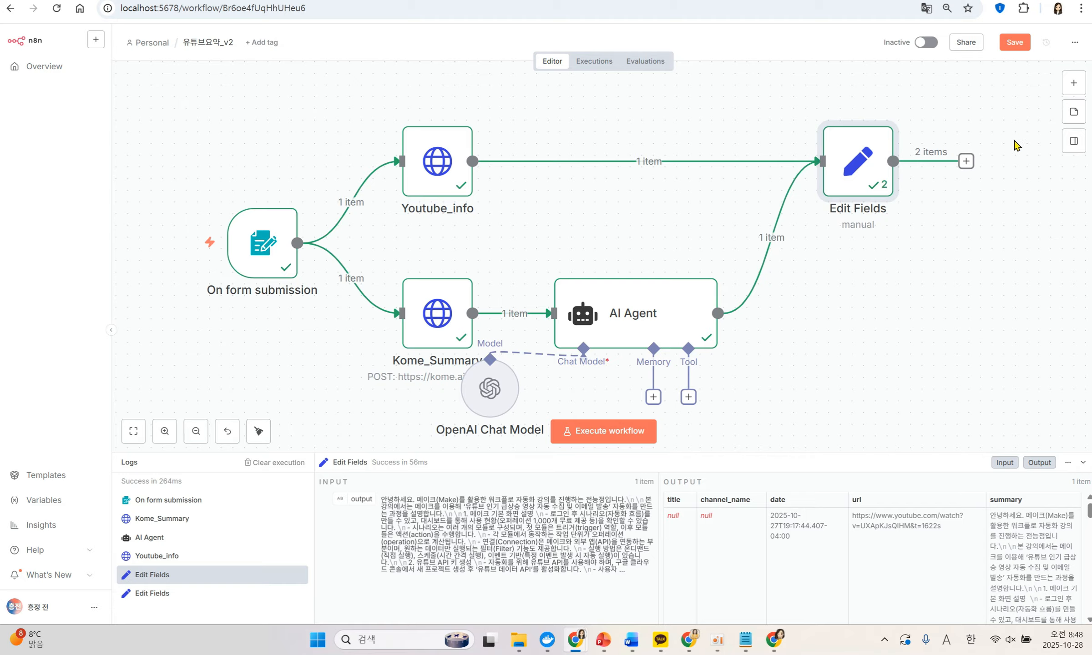
# Add a Notion node with the Create a database page action after Edit Fields
pyautogui.click(966, 161)
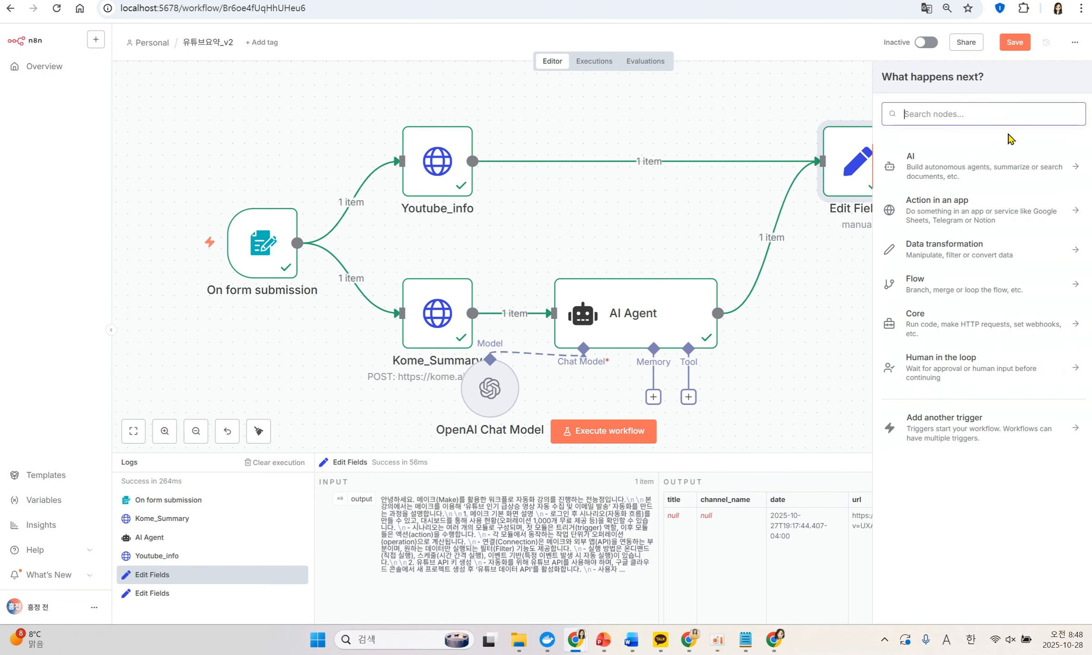
pyautogui.write('no')
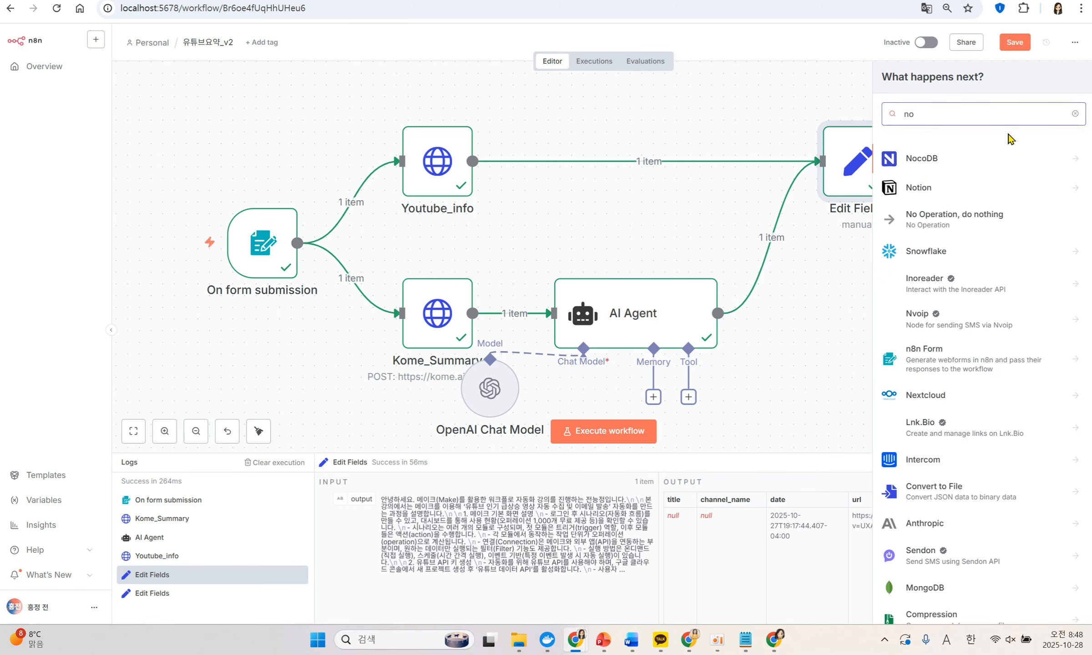
pyautogui.click(904, 186)
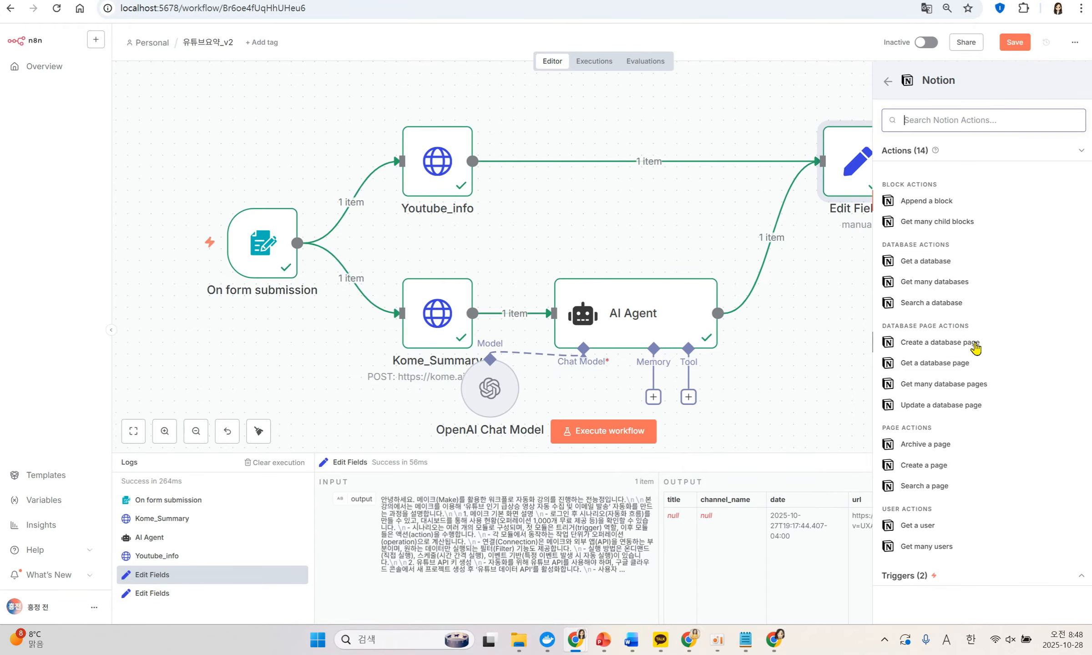
pyautogui.click(975, 347)
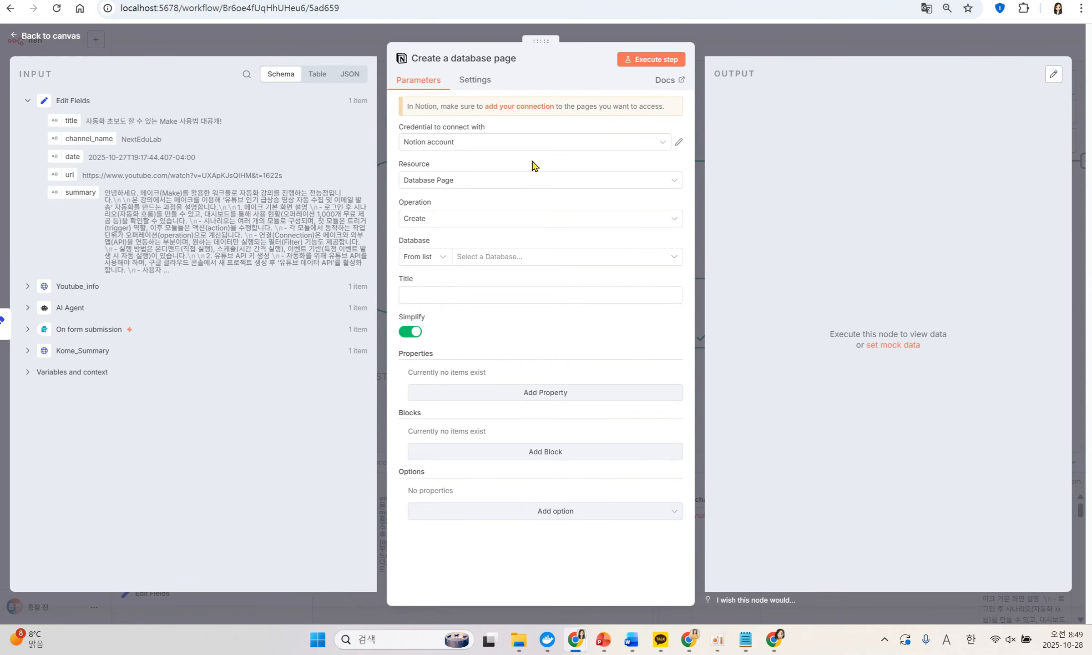
# Delete the existing Notion account credential from the Create a database page node
pyautogui.click(578, 143)
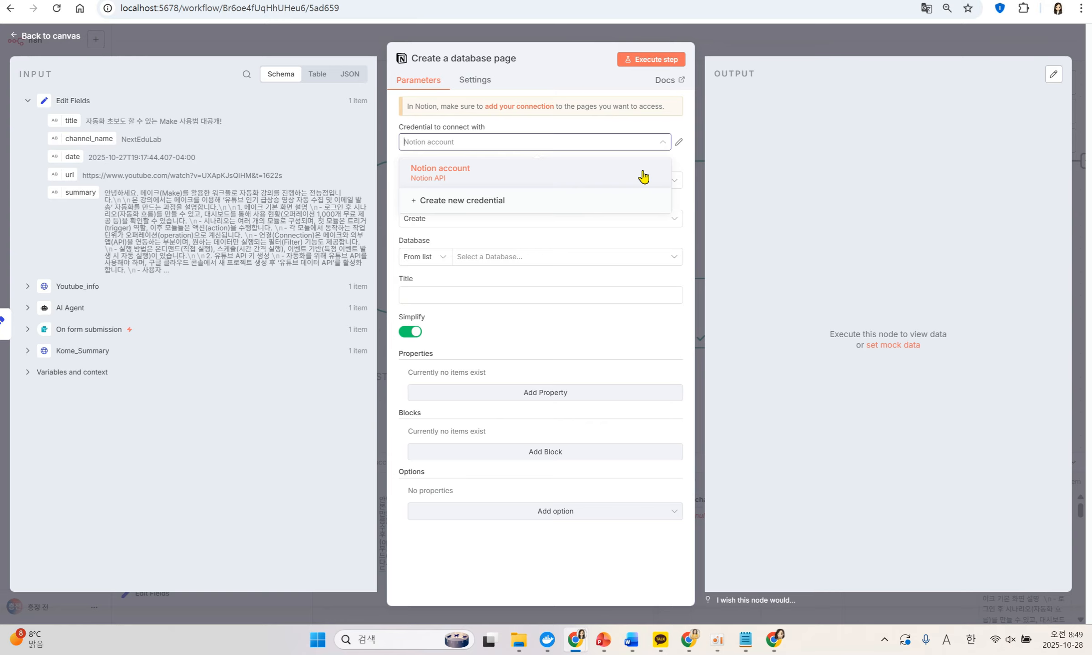
pyautogui.click(679, 144)
pyautogui.click(846, 120)
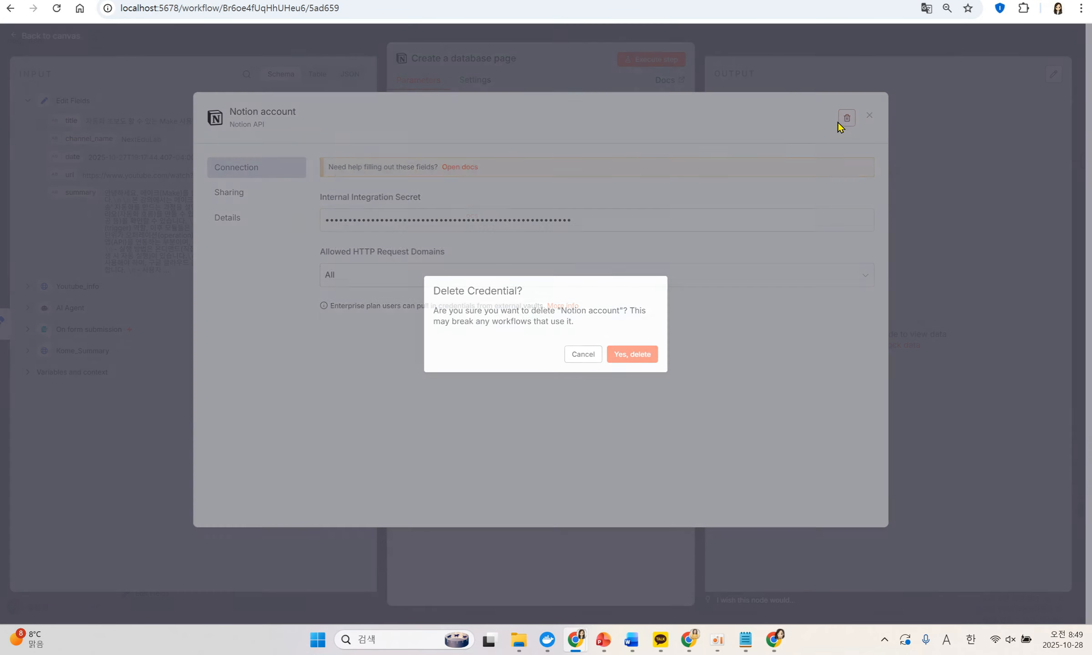
pyautogui.click(625, 356)
# Create a new Notion credential by pasting the internal integration secret, and save it
pyautogui.click(587, 144)
pyautogui.click(588, 168)
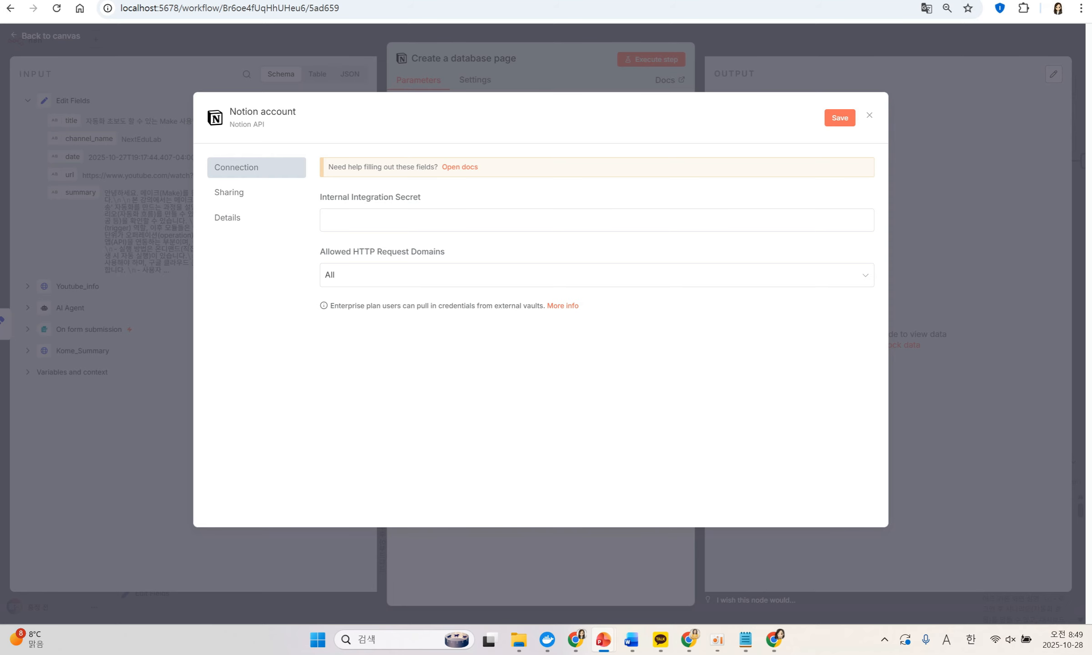
pyautogui.click(475, 217)
pyautogui.hotkey('ctrl', 'v')
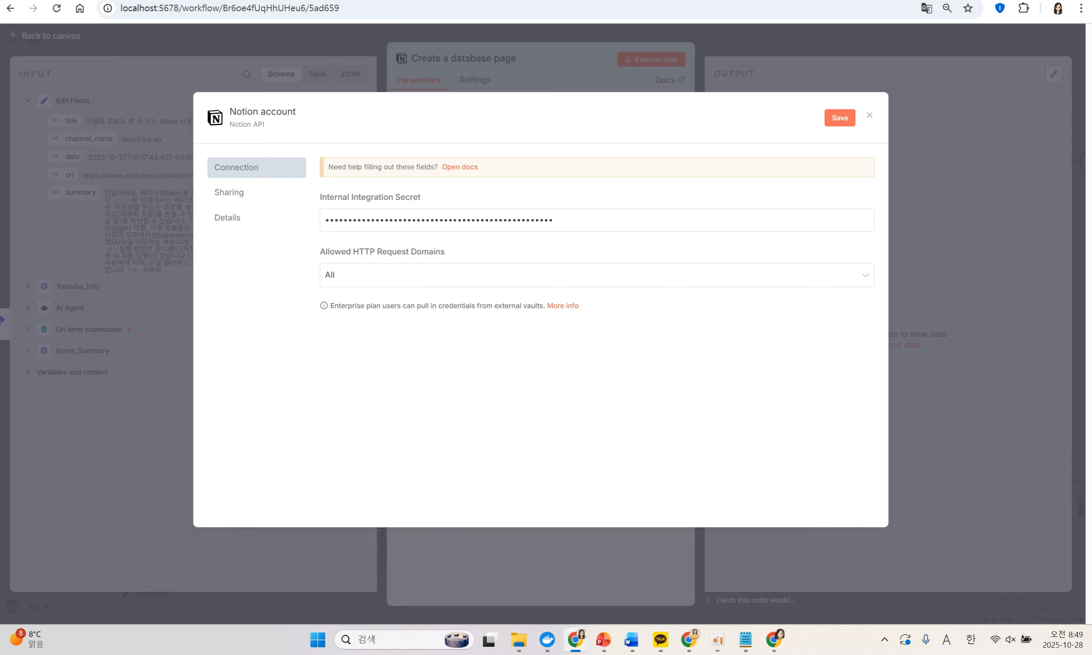
pyautogui.click(832, 118)
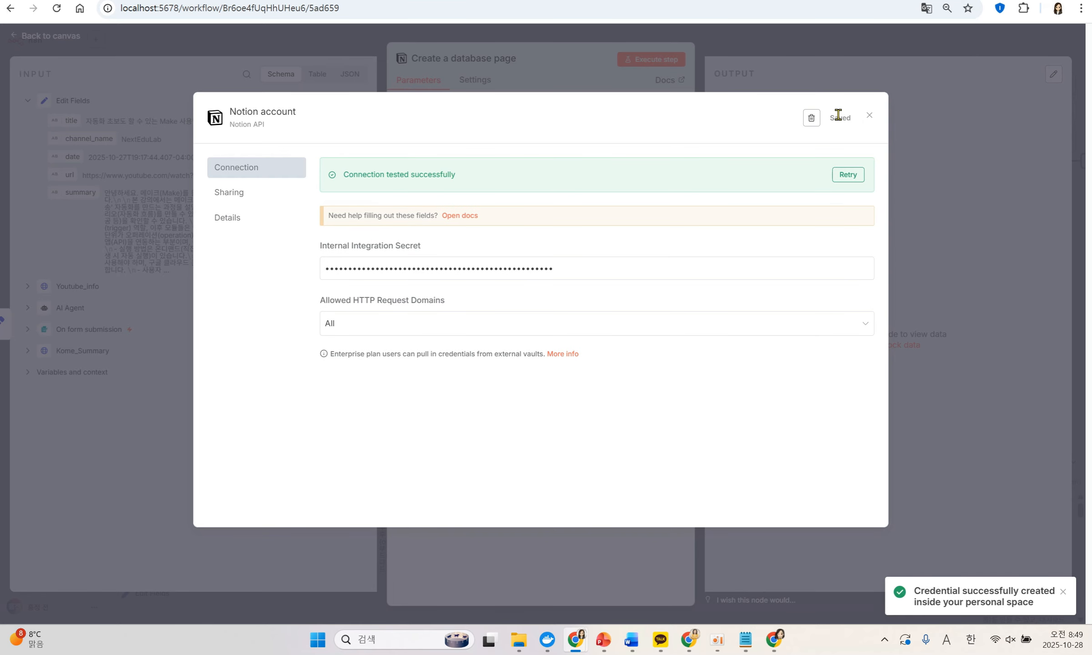
pyautogui.click(870, 117)
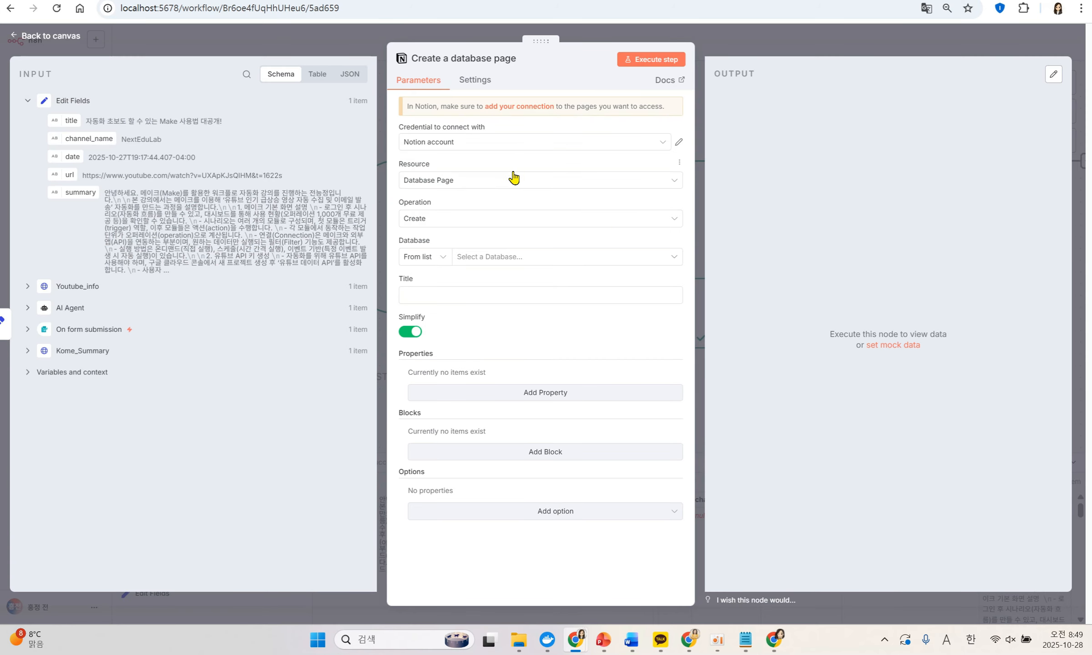
# Select the 유튜브 요약 database and map title from Youtube_info to the page's Title
pyautogui.click(525, 256)
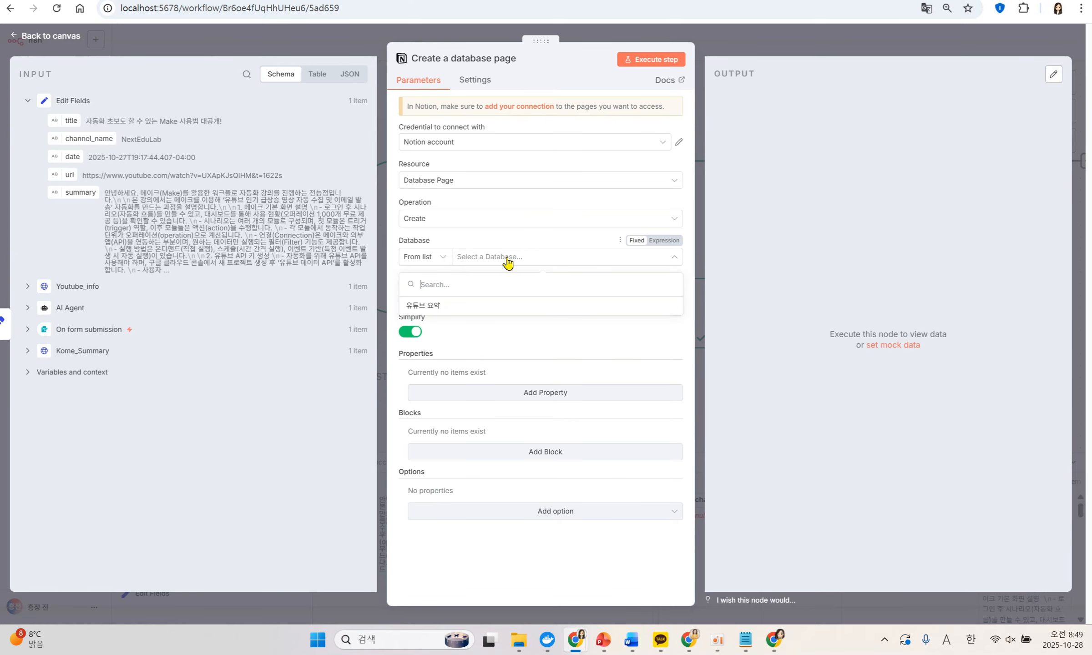
pyautogui.click(434, 312)
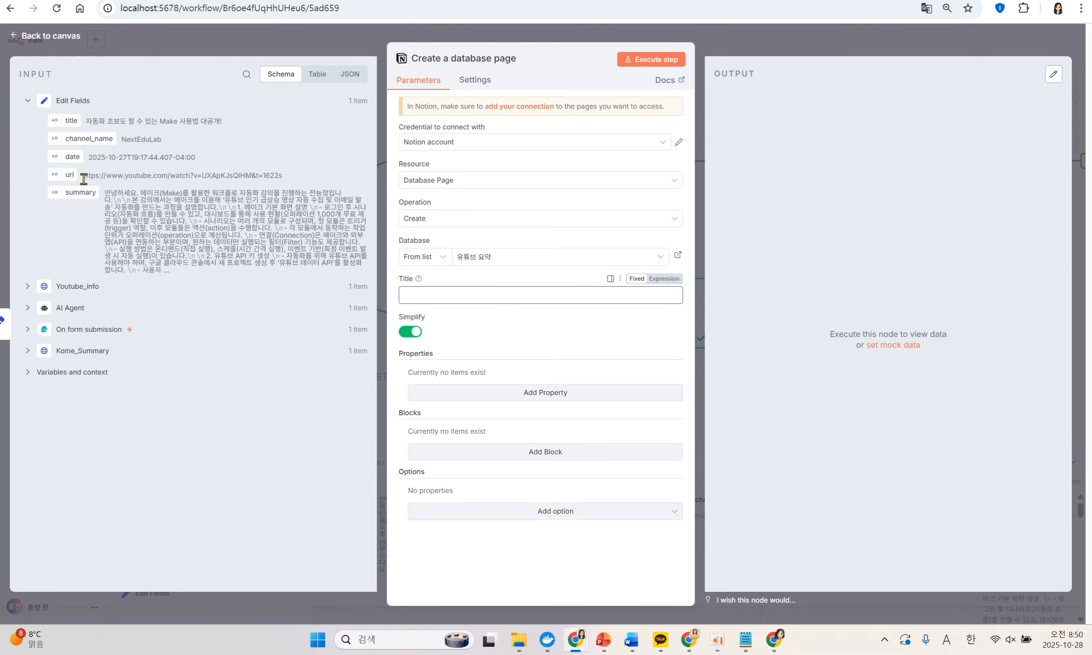
pyautogui.click(63, 285)
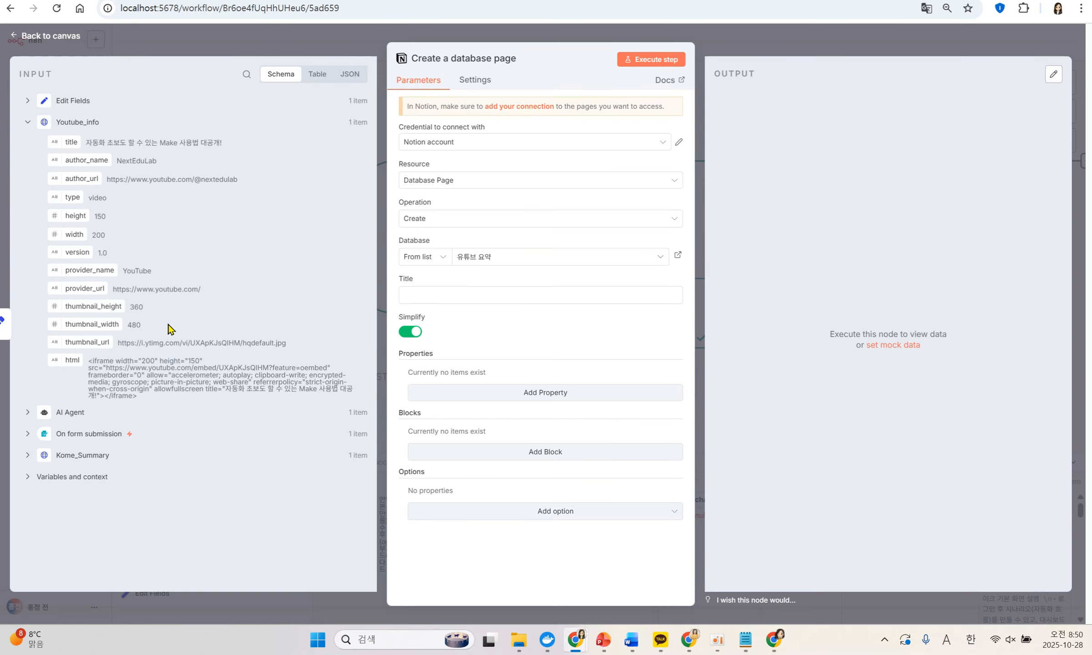
pyautogui.moveTo(65, 143); pyautogui.dragTo(460, 296)
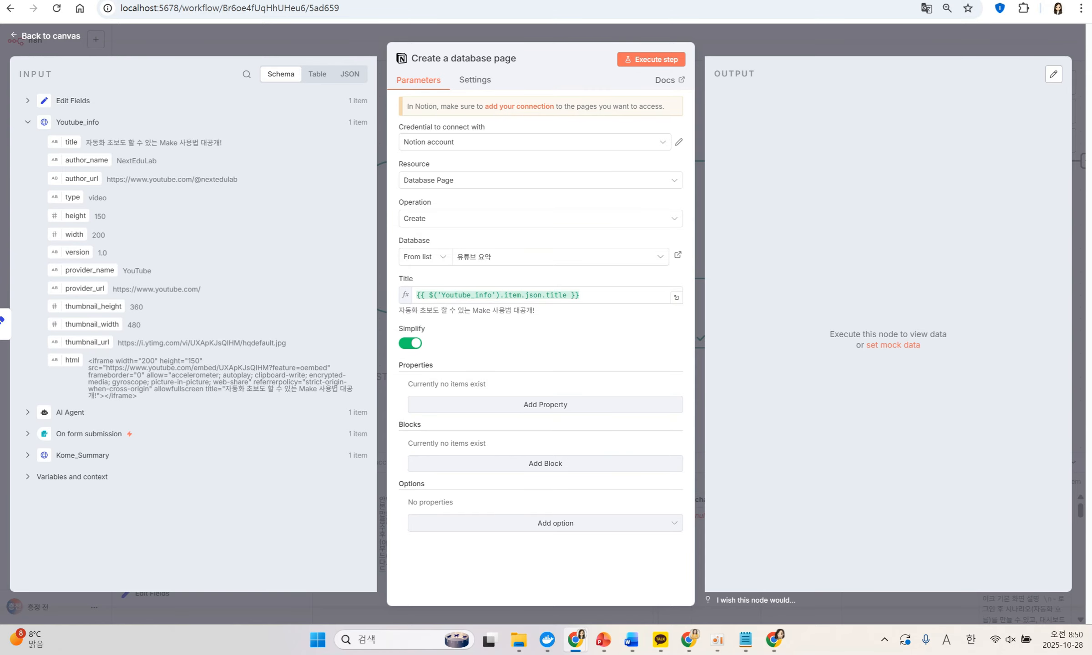
# Add a 날짜 property and map submittedAt from On form submission to its date
pyautogui.click(500, 405)
pyautogui.click(478, 402)
pyautogui.click(461, 432)
pyautogui.tripleClick(529, 467)
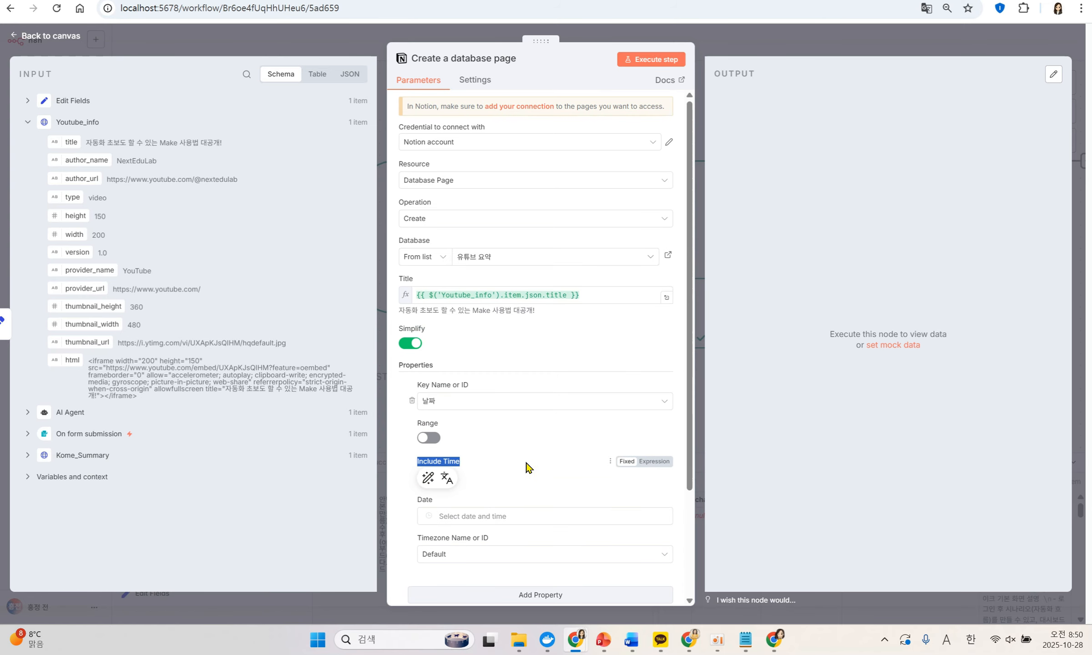
pyautogui.scroll(-2, 530, 443)
pyautogui.click(503, 414)
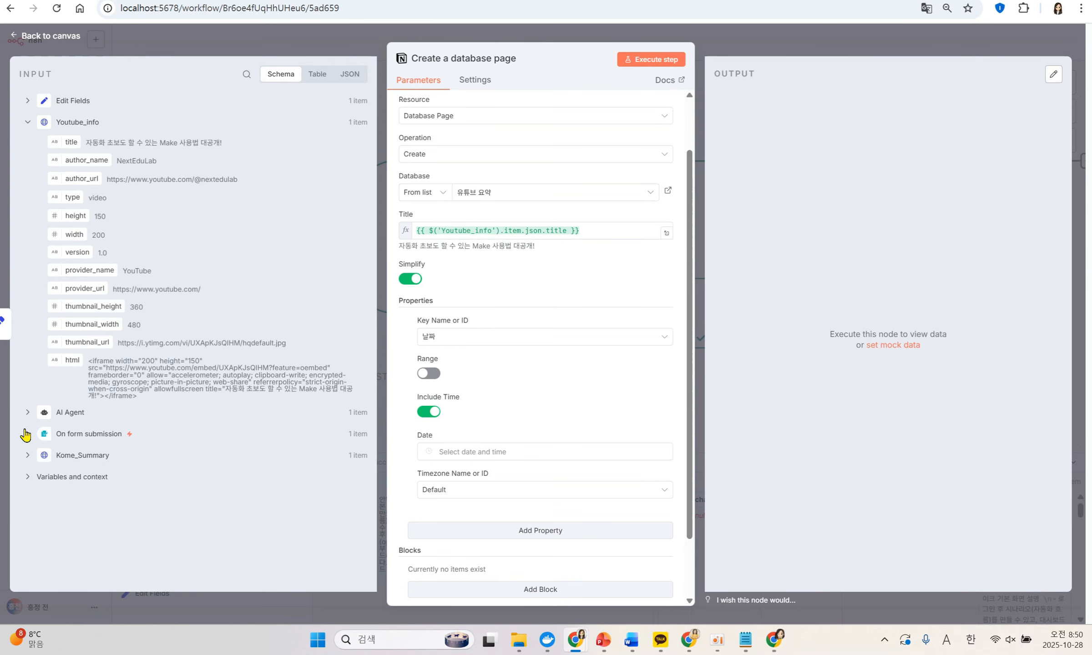
pyautogui.click(47, 435)
pyautogui.moveTo(84, 203); pyautogui.dragTo(491, 468)
# Add a 링크 property and map video_url from On form submission to its URL
pyautogui.click(628, 542)
pyautogui.click(622, 507)
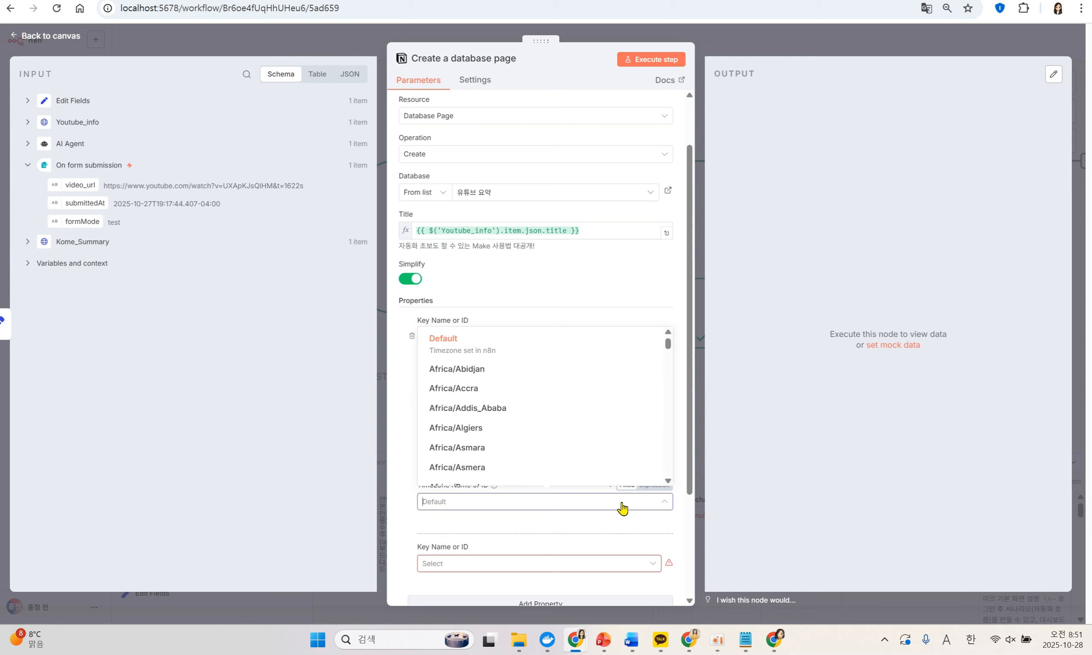
pyautogui.click(620, 505)
pyautogui.scroll(-3, 619, 507)
pyautogui.click(627, 421)
pyautogui.click(465, 471)
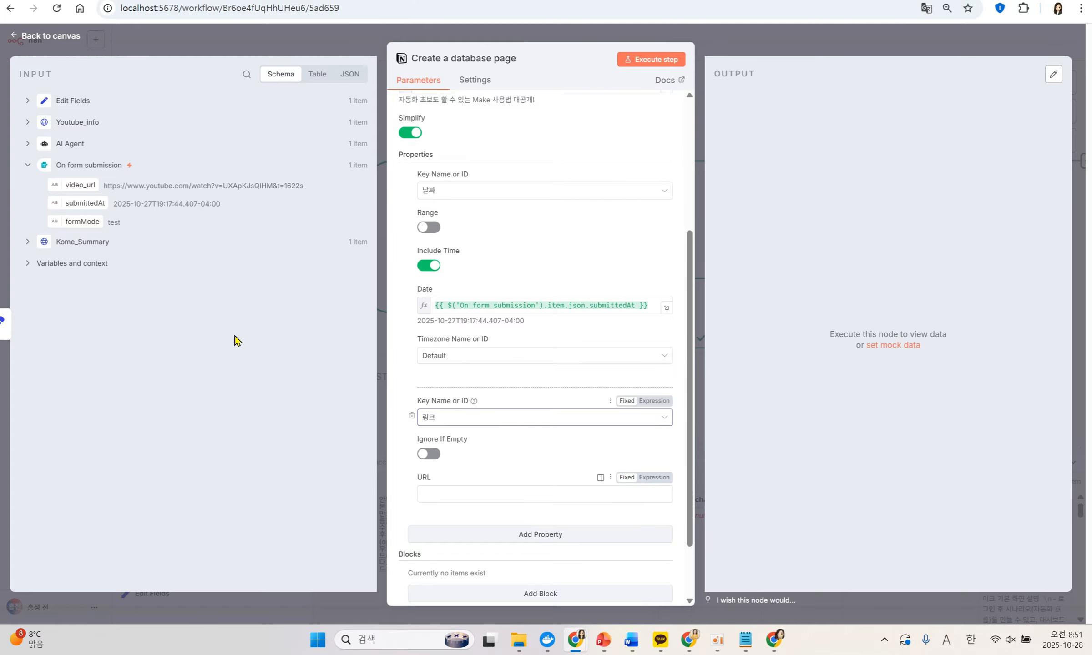
pyautogui.moveTo(81, 185); pyautogui.dragTo(462, 494)
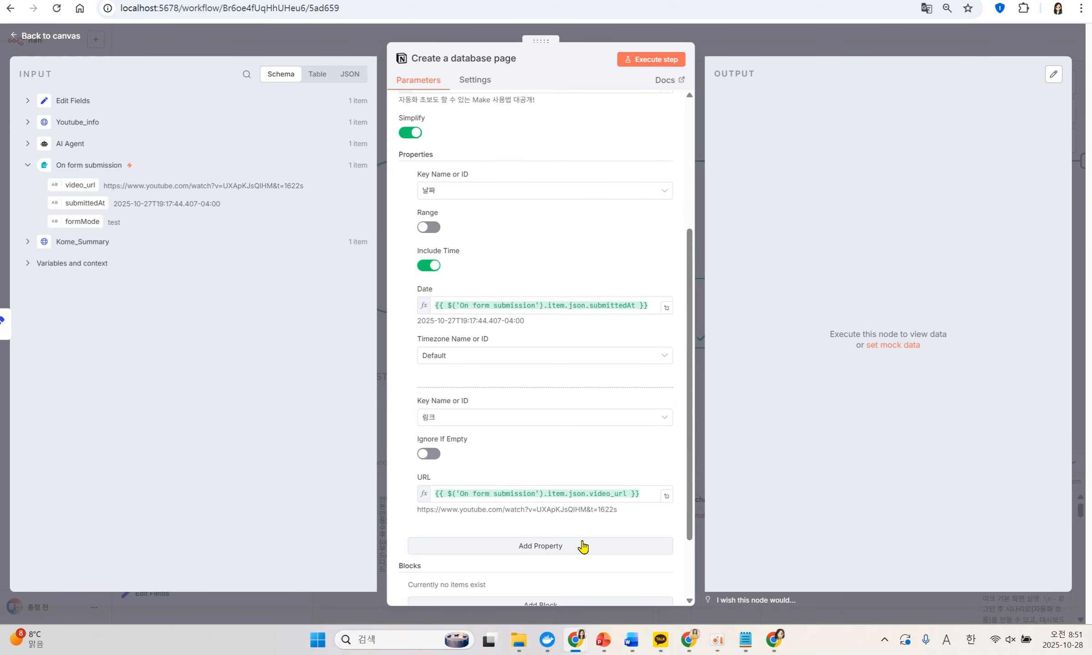
# Add a 요약 property and map summary from Edit Fields to its text
pyautogui.click(583, 548)
pyautogui.scroll(-3, 546, 492)
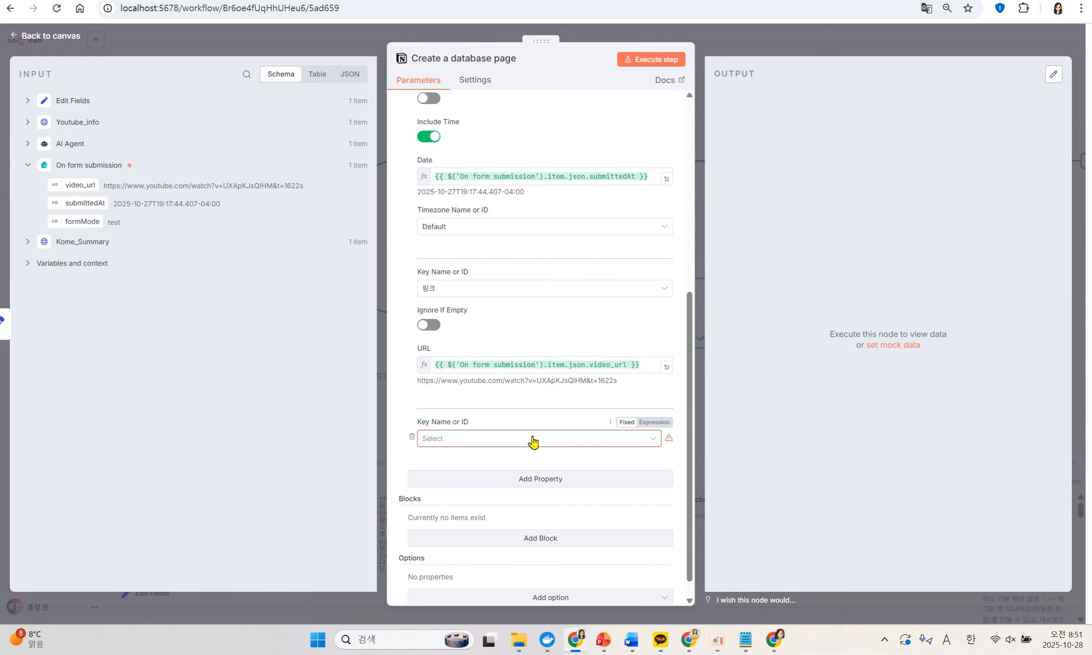
pyautogui.click(476, 440)
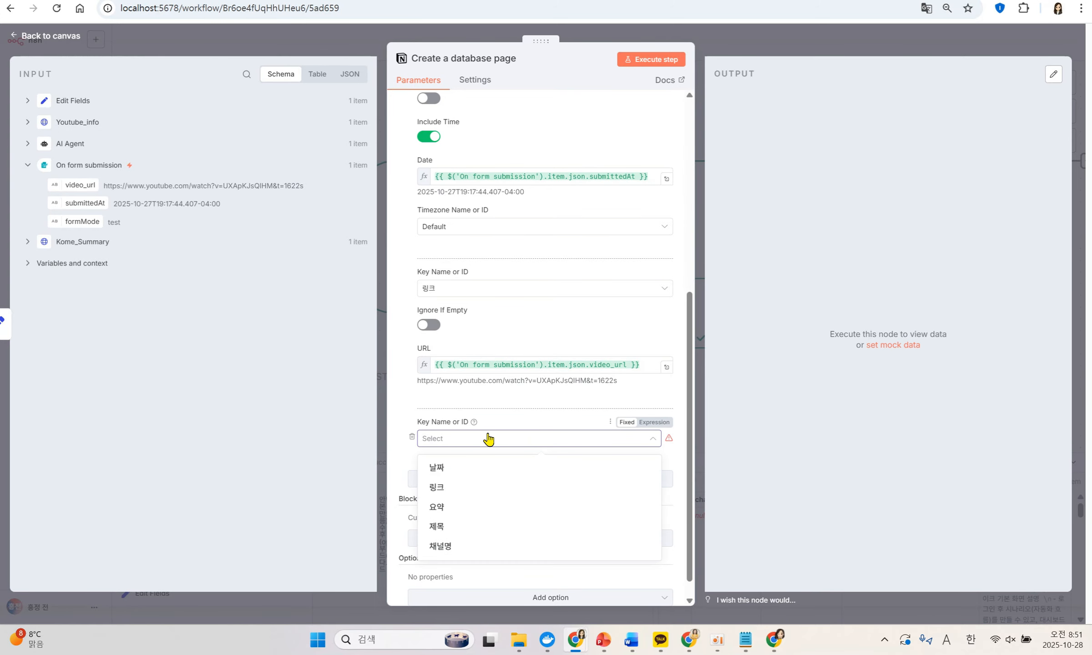
pyautogui.click(455, 508)
pyautogui.click(75, 103)
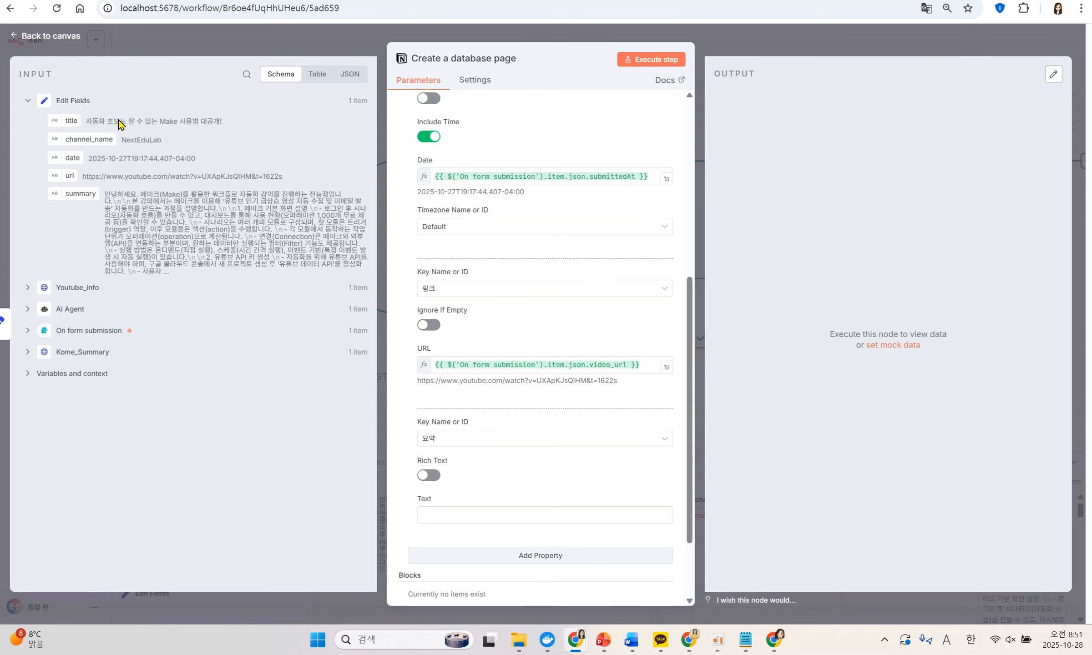
pyautogui.moveTo(62, 189); pyautogui.dragTo(483, 514)
# Add a 채널명 property and map channel_name from Edit Fields to its text
pyautogui.scroll(-3, 577, 469)
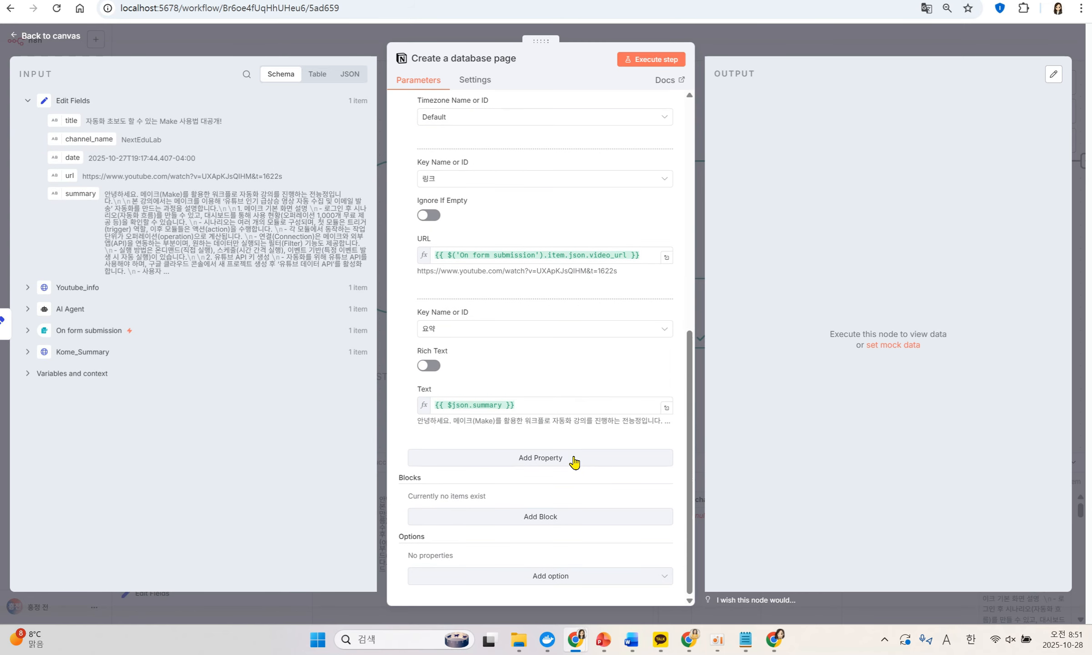
pyautogui.click(575, 459)
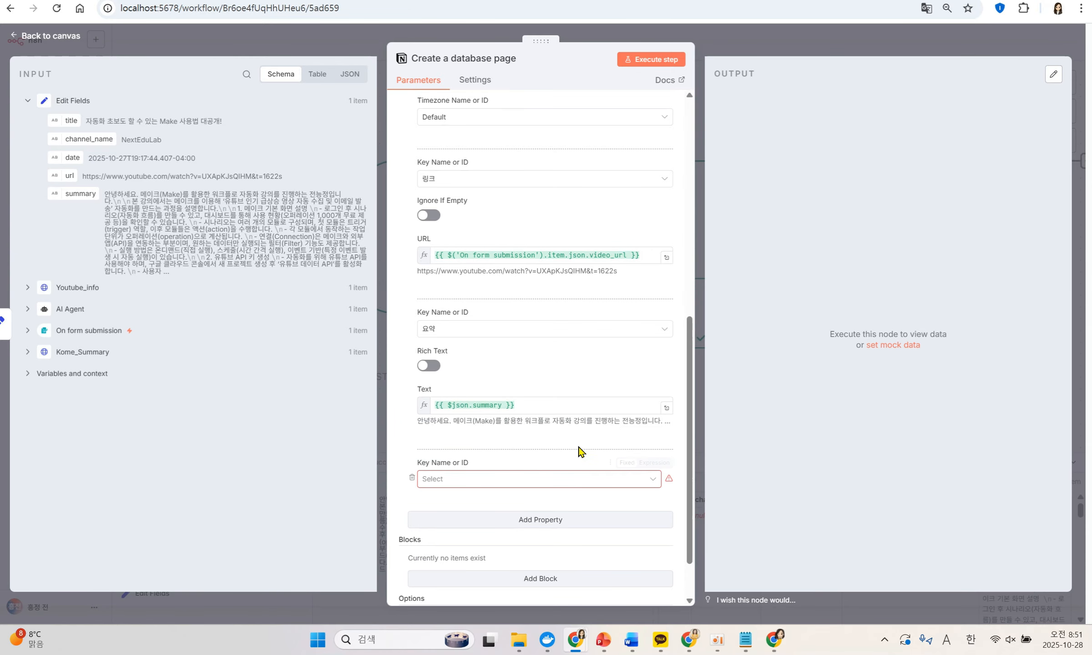
pyautogui.click(480, 480)
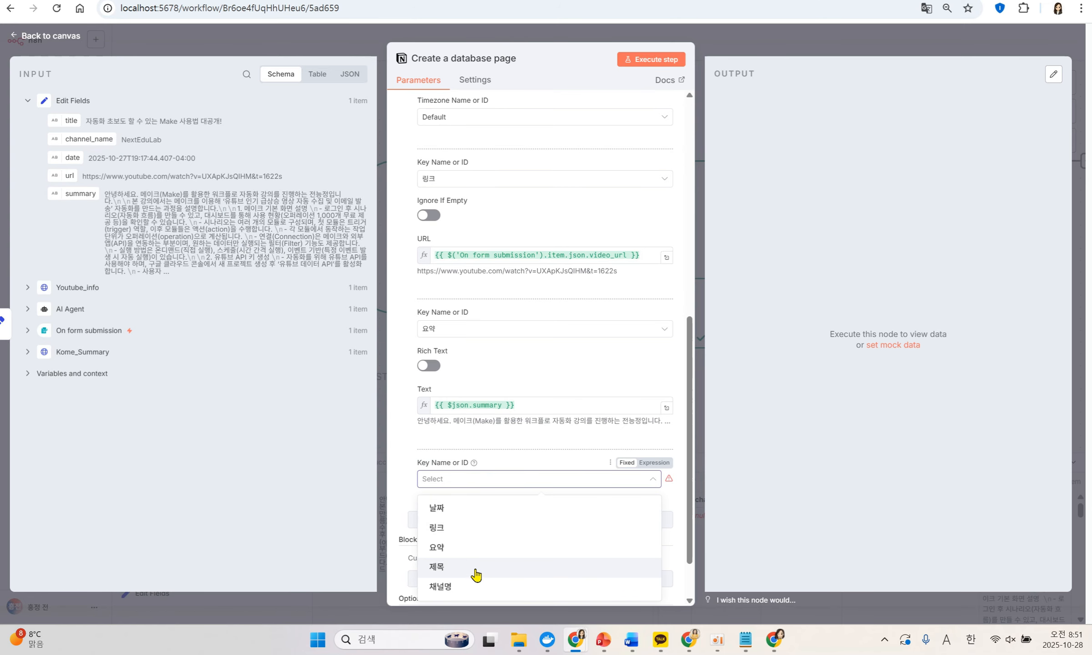
pyautogui.click(455, 586)
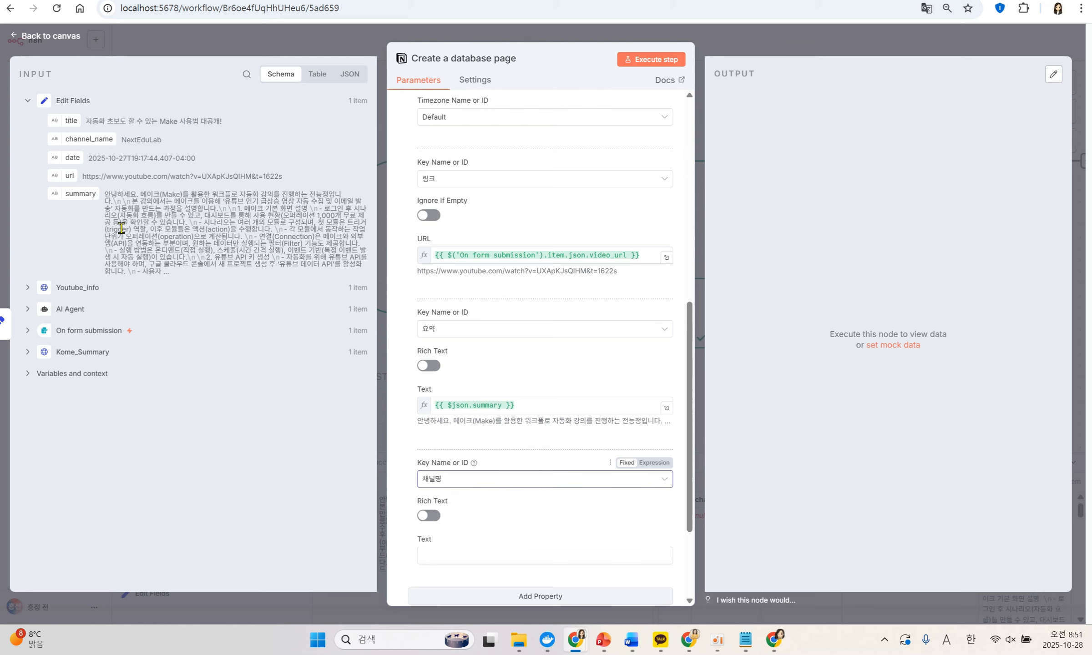
pyautogui.moveTo(89, 139); pyautogui.dragTo(520, 529)
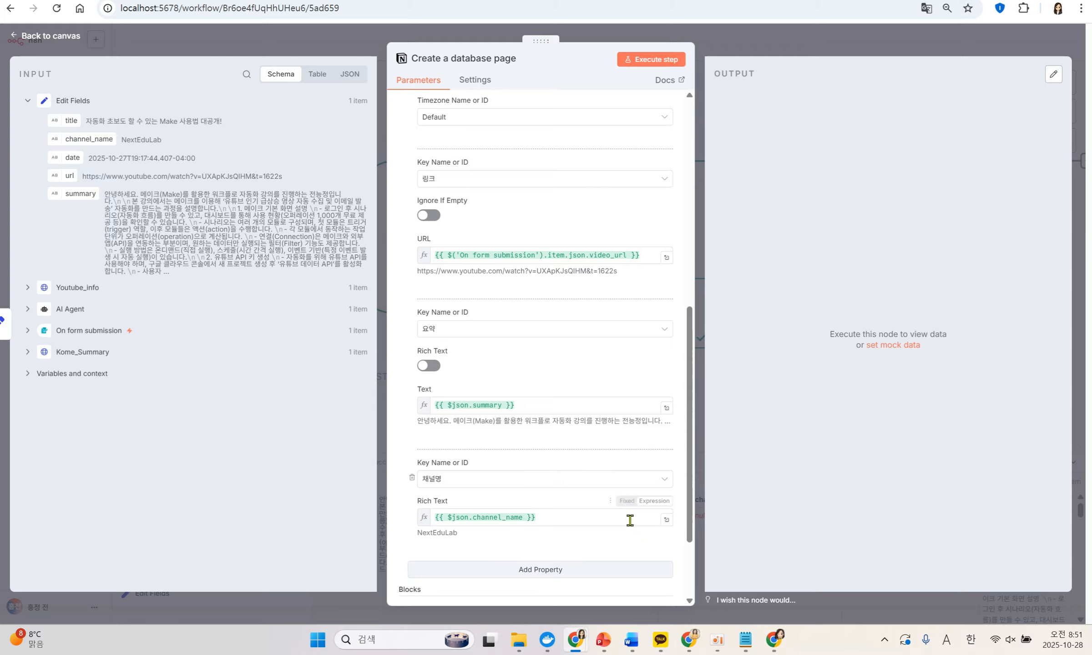
# Replace the page's Title expression with title from Edit Fields
pyautogui.scroll(7, 485, 283)
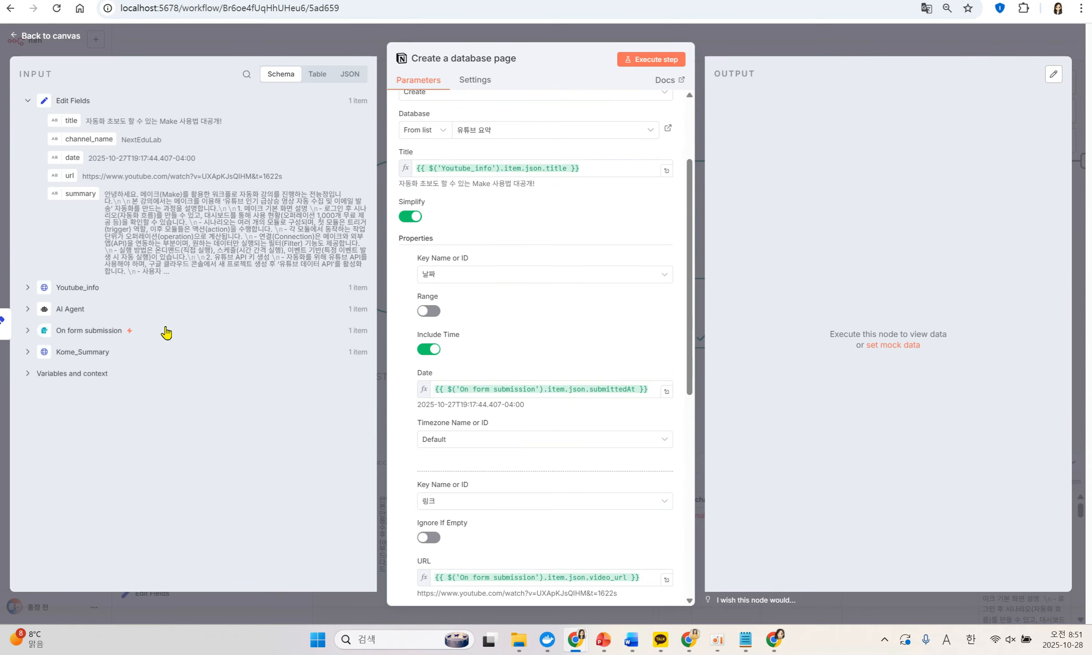
pyautogui.moveTo(72, 157); pyautogui.dragTo(486, 390)
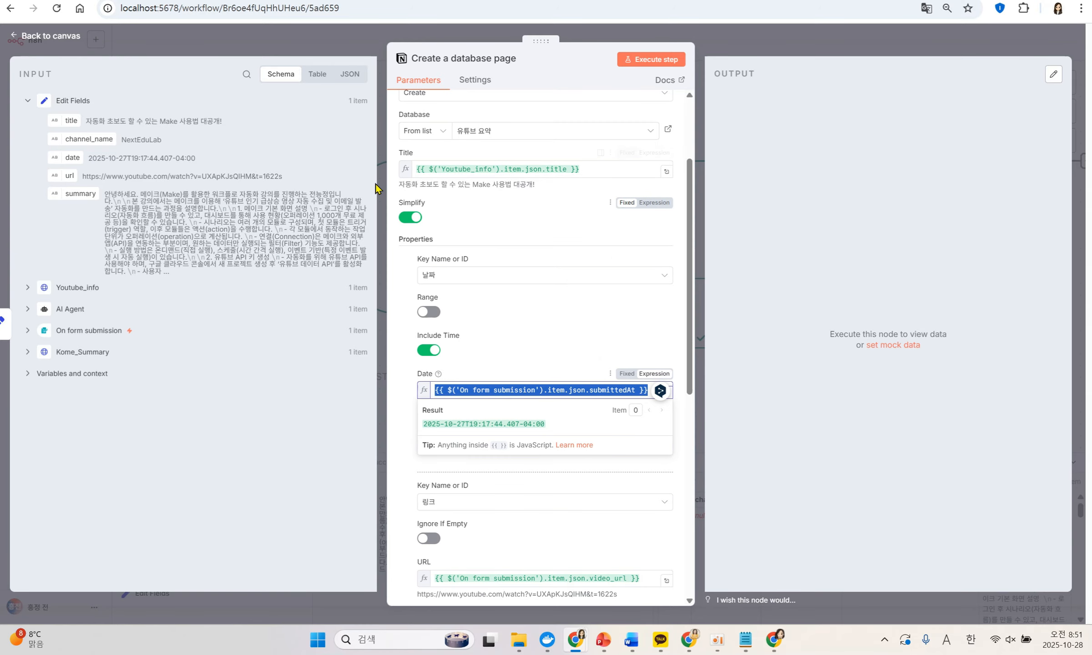
pyautogui.moveTo(75, 115); pyautogui.dragTo(455, 168)
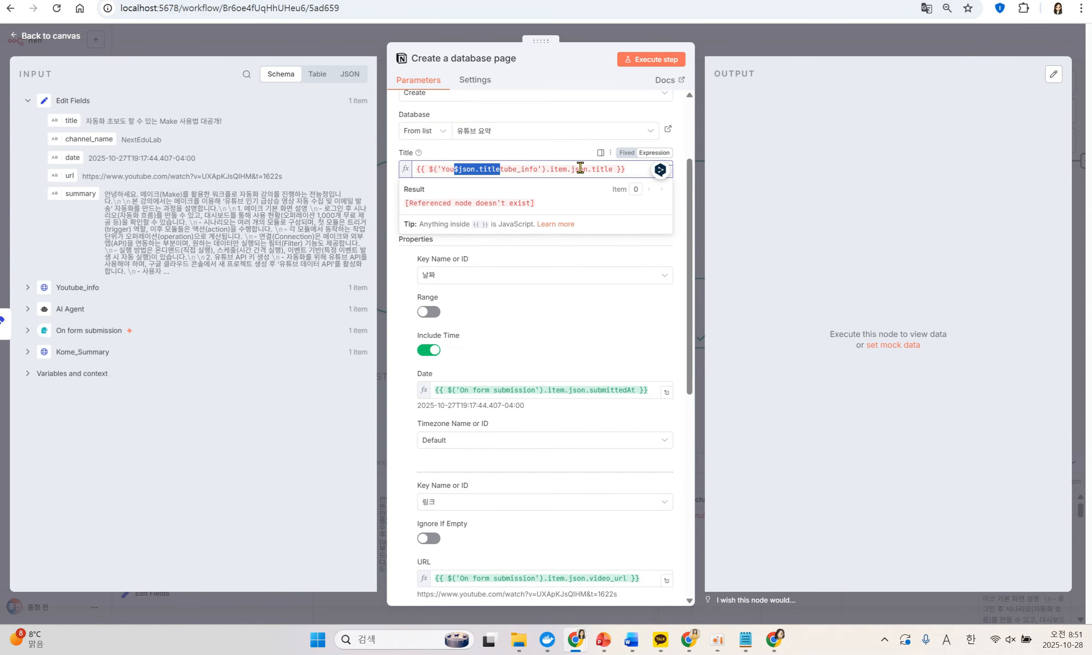
pyautogui.hotkey('ctrl', 'a')
pyautogui.moveTo(73, 120); pyautogui.dragTo(442, 175)
# Replace the 날짜 property's Date expression with date from Edit Fields
pyautogui.moveTo(642, 390); pyautogui.dragTo(359, 395)
pyautogui.press('BackSpace')
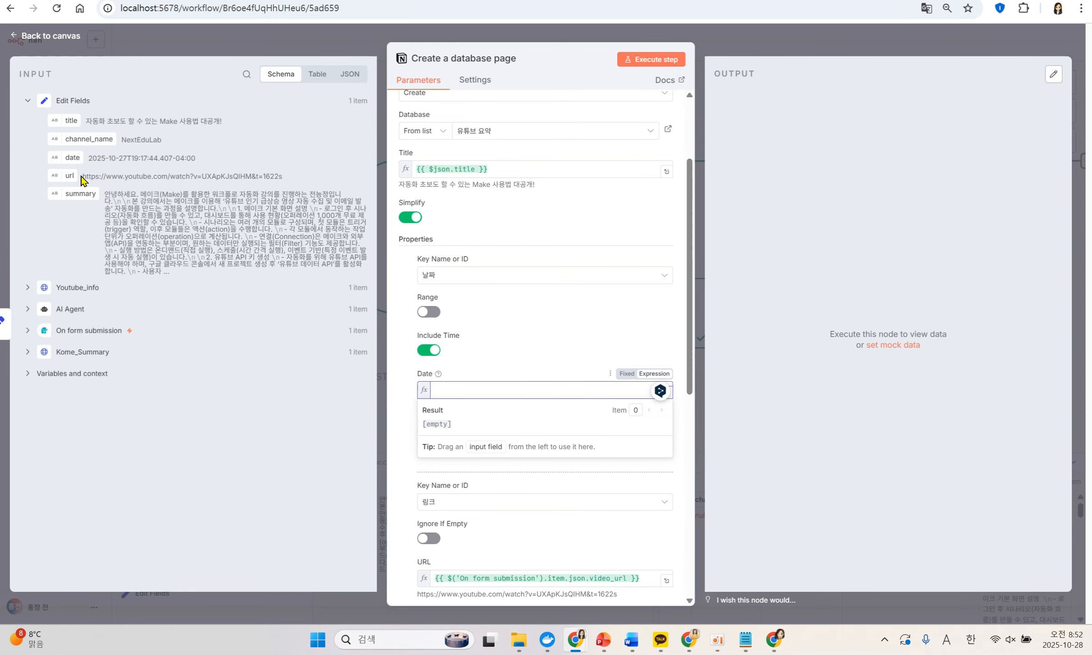
pyautogui.moveTo(73, 157); pyautogui.dragTo(456, 390)
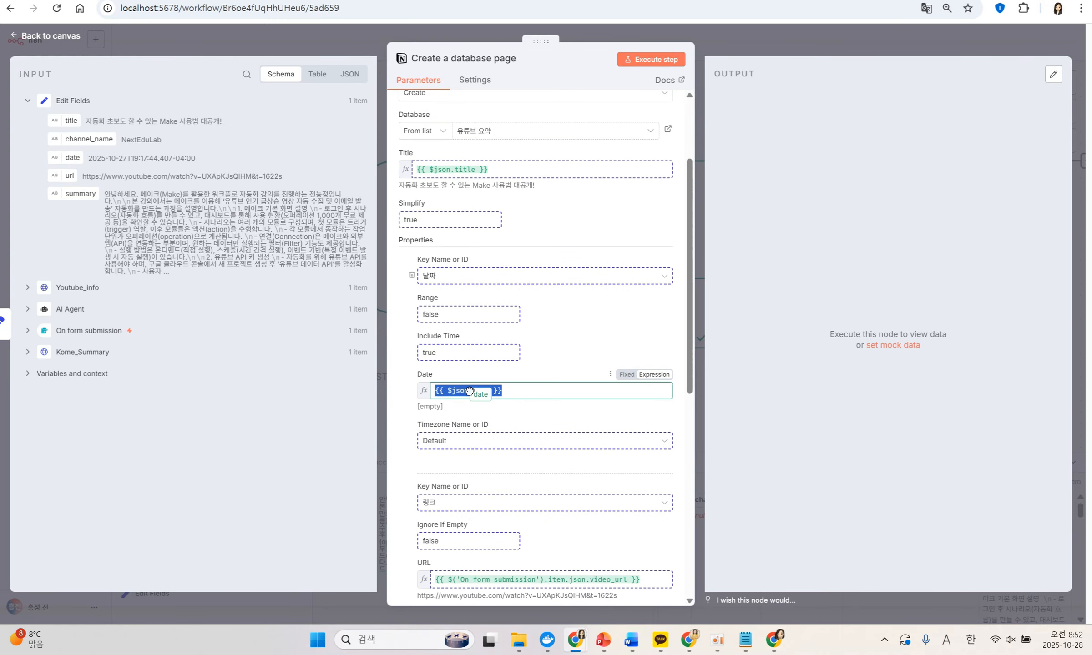
# Replace the 링크 property's URL expression with url from Edit Fields
pyautogui.scroll(-1, 521, 488)
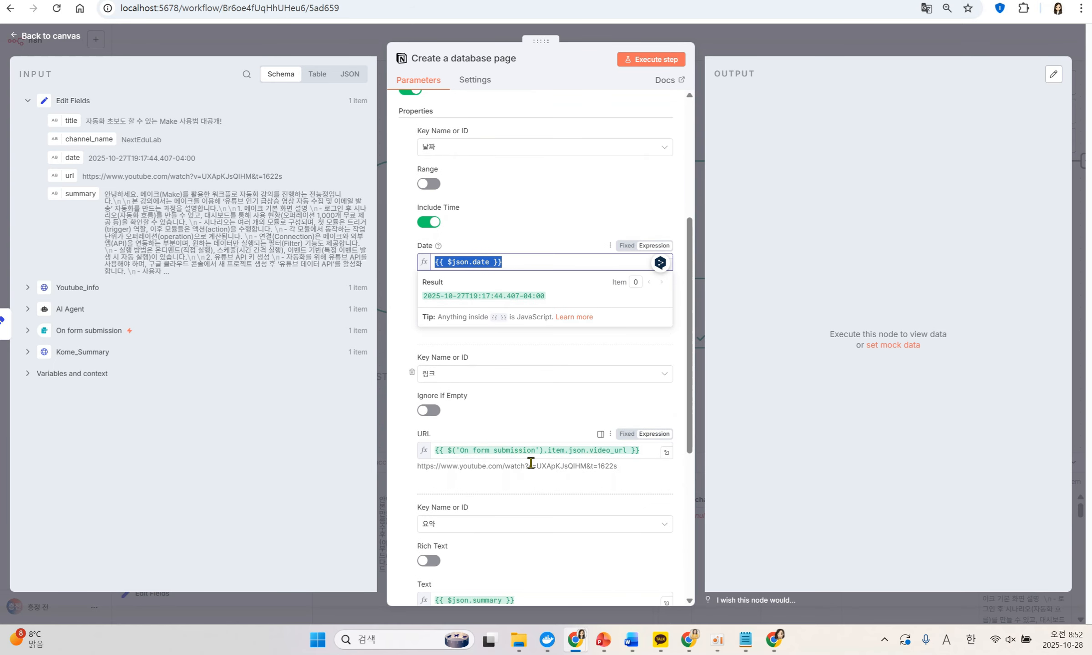
pyautogui.moveTo(642, 450); pyautogui.dragTo(418, 453)
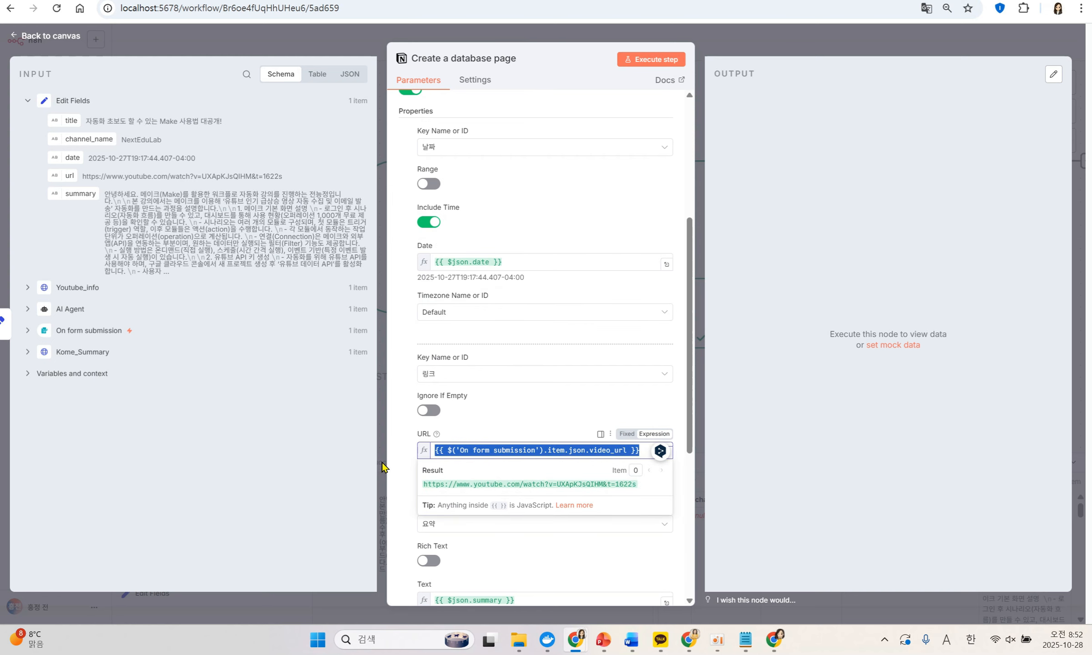
pyautogui.press('BackSpace')
pyautogui.moveTo(67, 176); pyautogui.dragTo(499, 455)
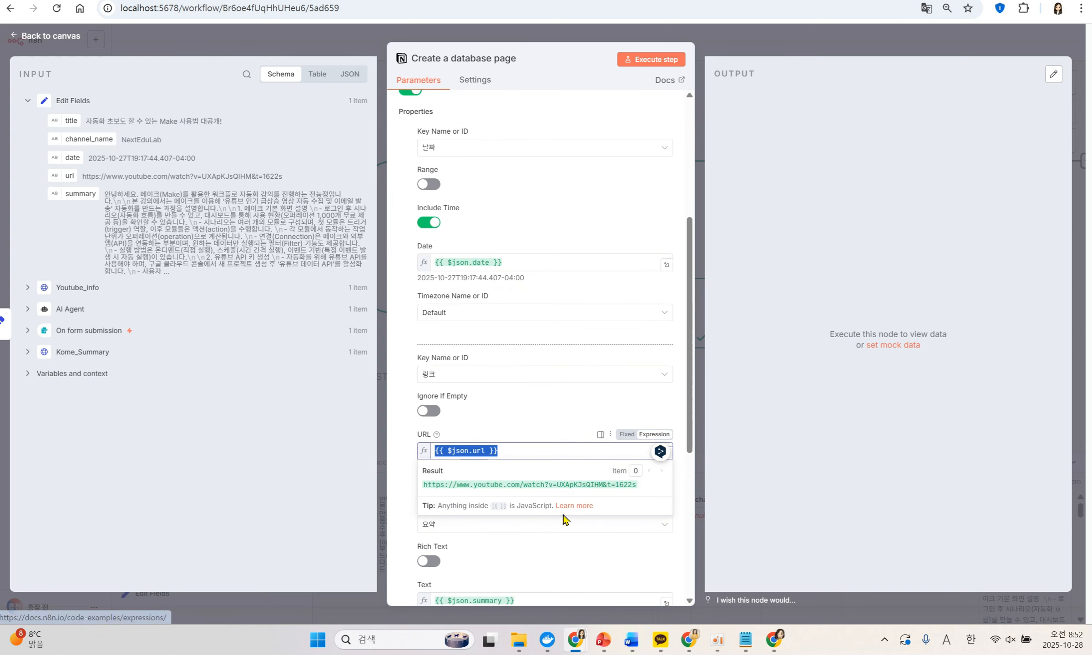
pyautogui.click(587, 547)
pyautogui.scroll(-4, 579, 501)
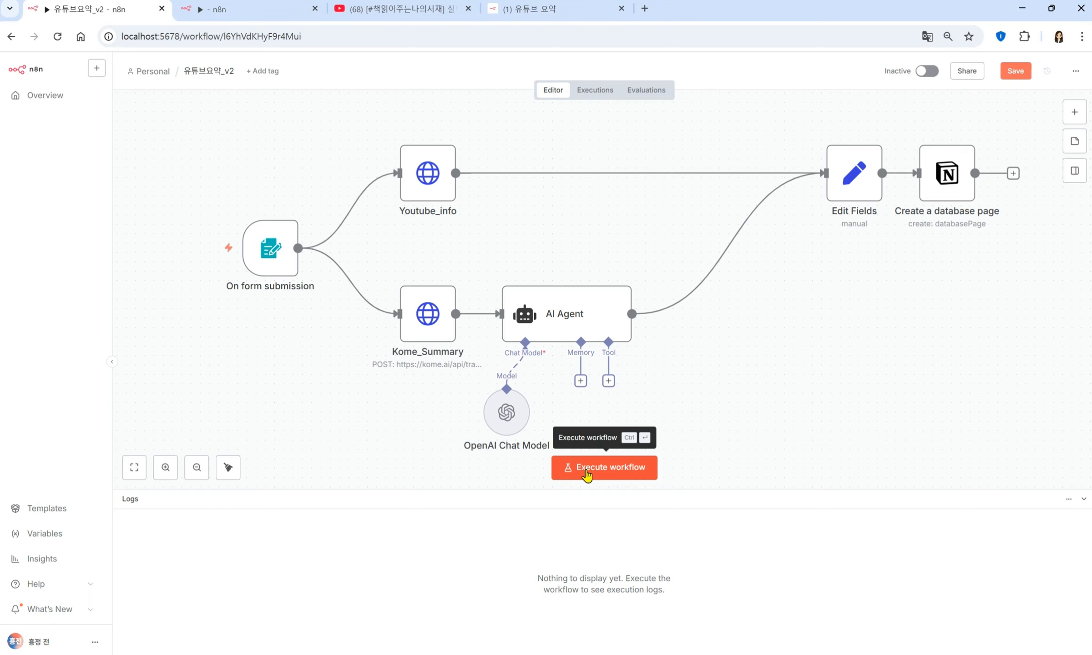
# Execute the 유튜브요약_v2 workflow and copy the share link of the video open in the YouTube tab
pyautogui.click(587, 474)
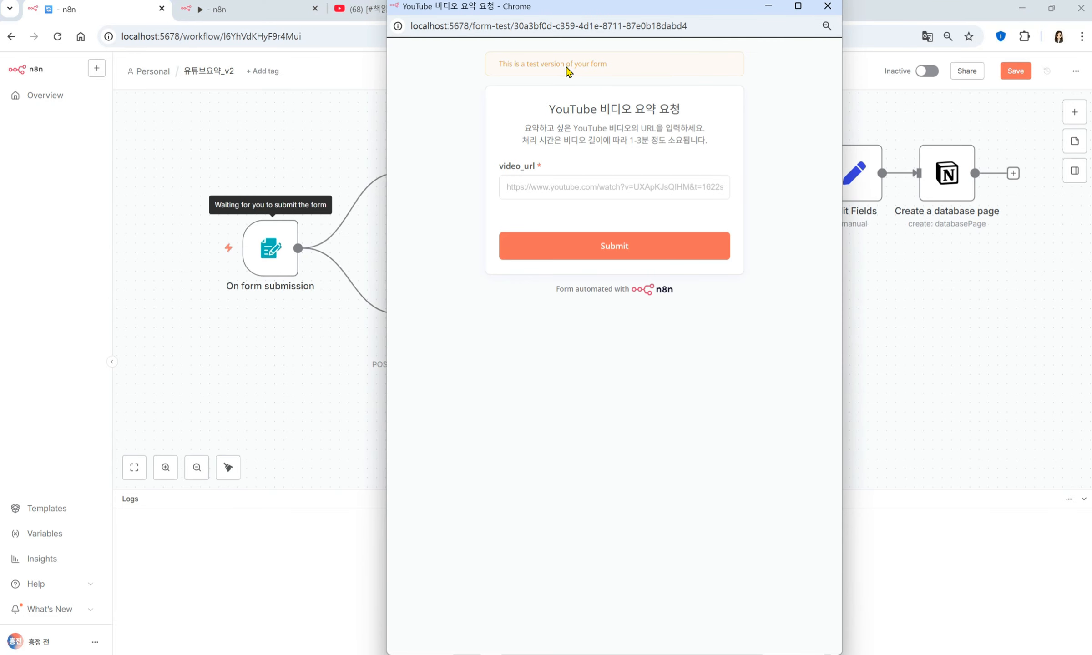
pyautogui.click(354, 10)
pyautogui.click(366, 36)
pyautogui.click(658, 423)
pyautogui.click(86, 10)
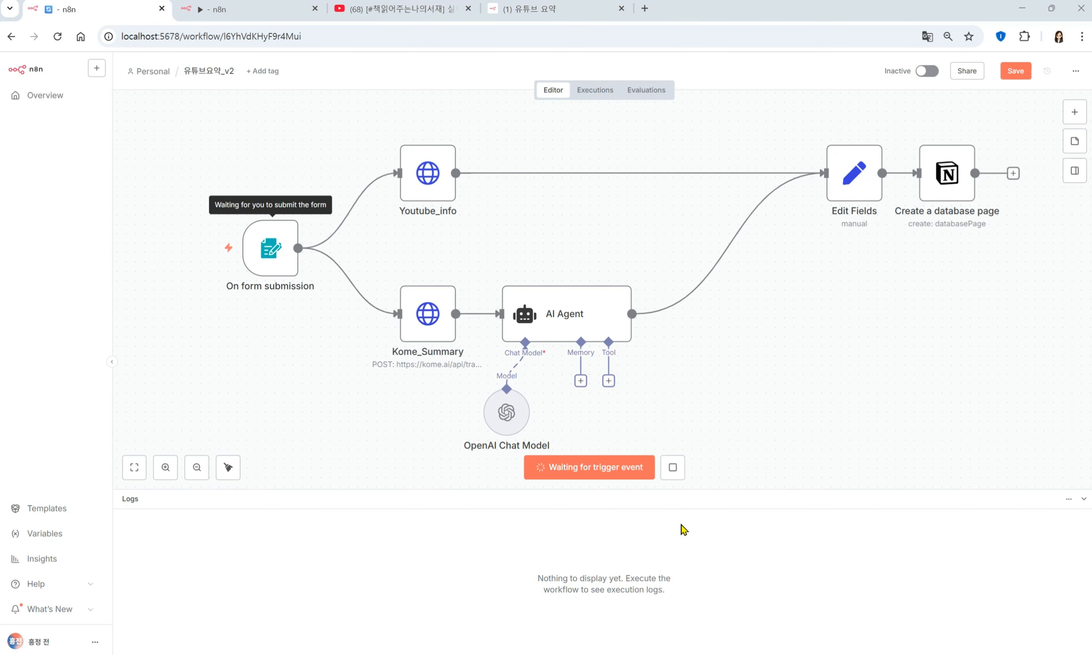
# Paste the copied YouTube link into the test form's video_url field, submit the form and return to the workflow canvas
pyautogui.hotkey('alt', 'Tab')
pyautogui.click(592, 187)
pyautogui.hotkey('ctrl', 'v')
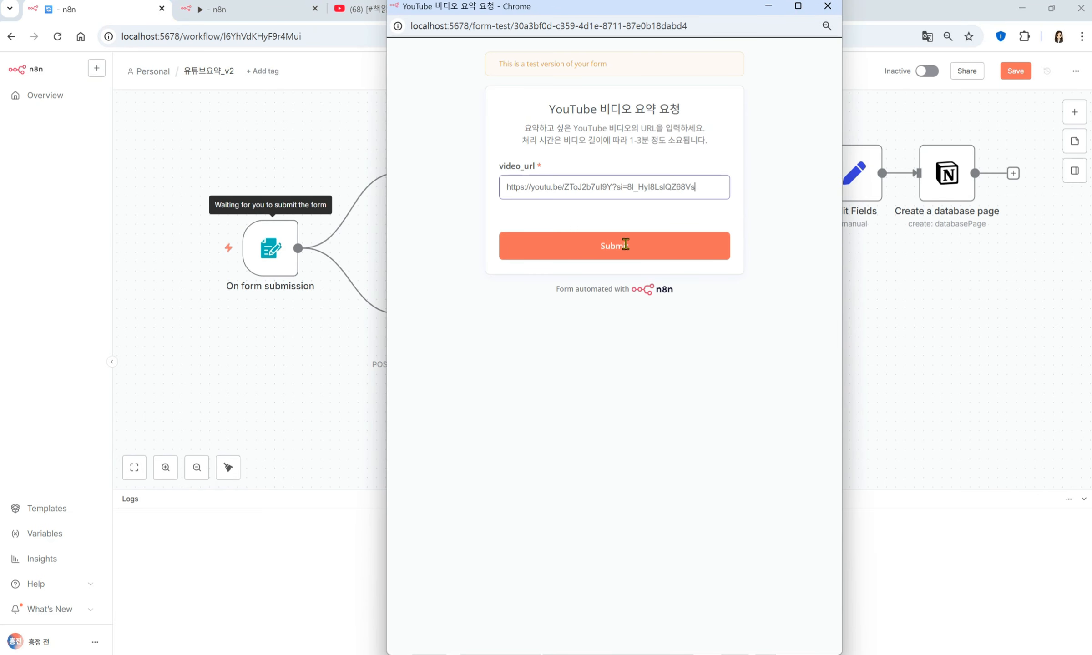
pyautogui.click(628, 246)
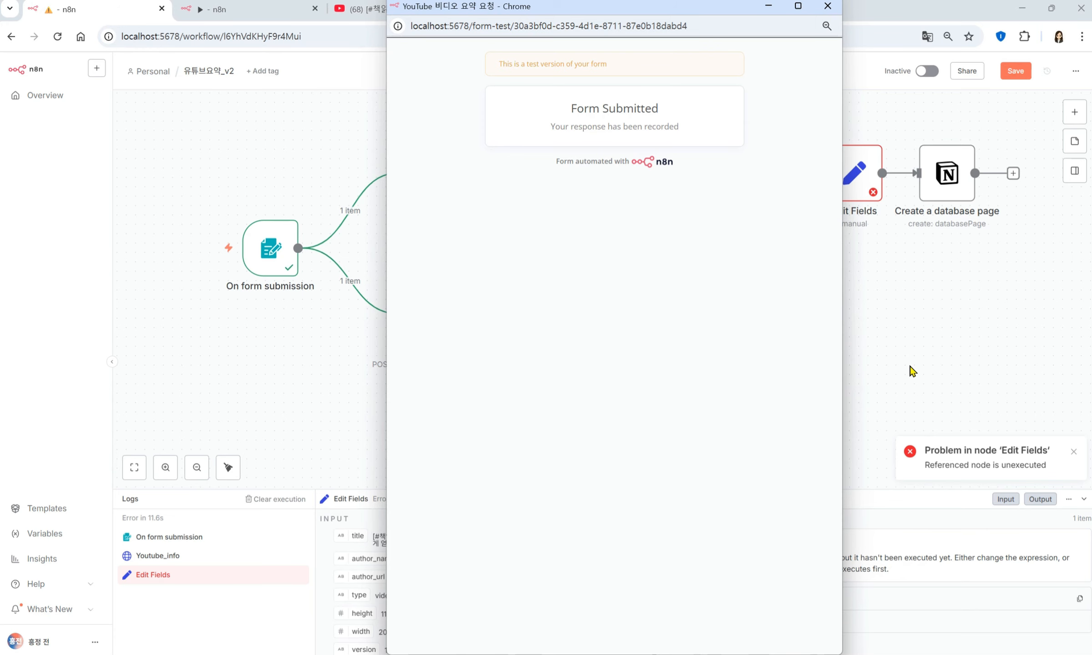
pyautogui.click(912, 371)
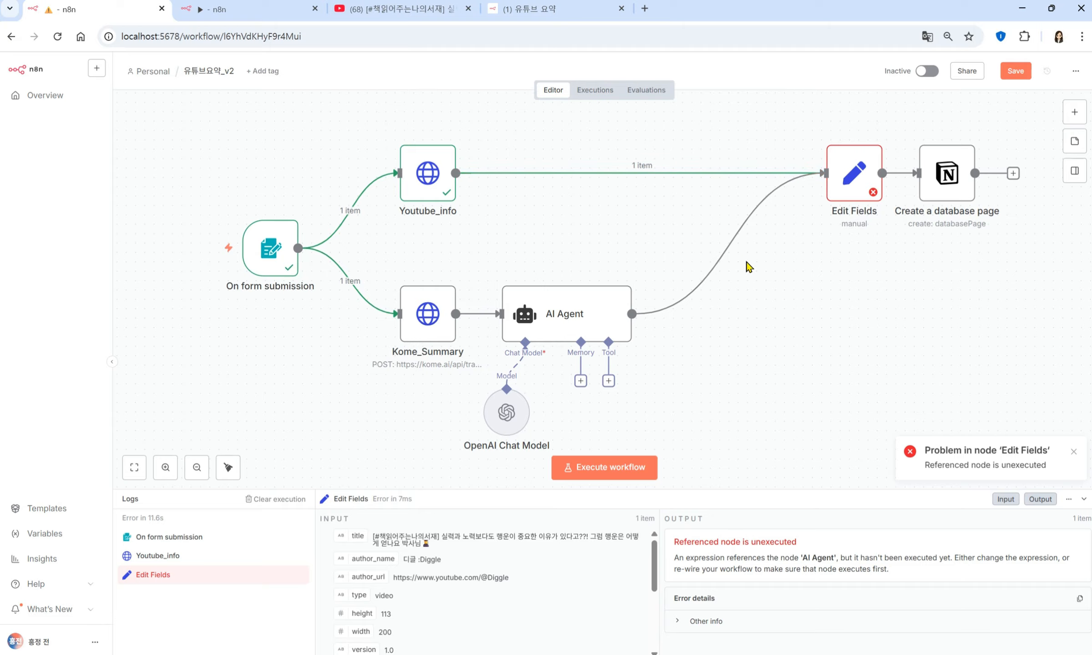
# Delete both connections into Edit Fields and add a Merge node after Youtube_info
pyautogui.click(649, 174)
pyautogui.click(740, 244)
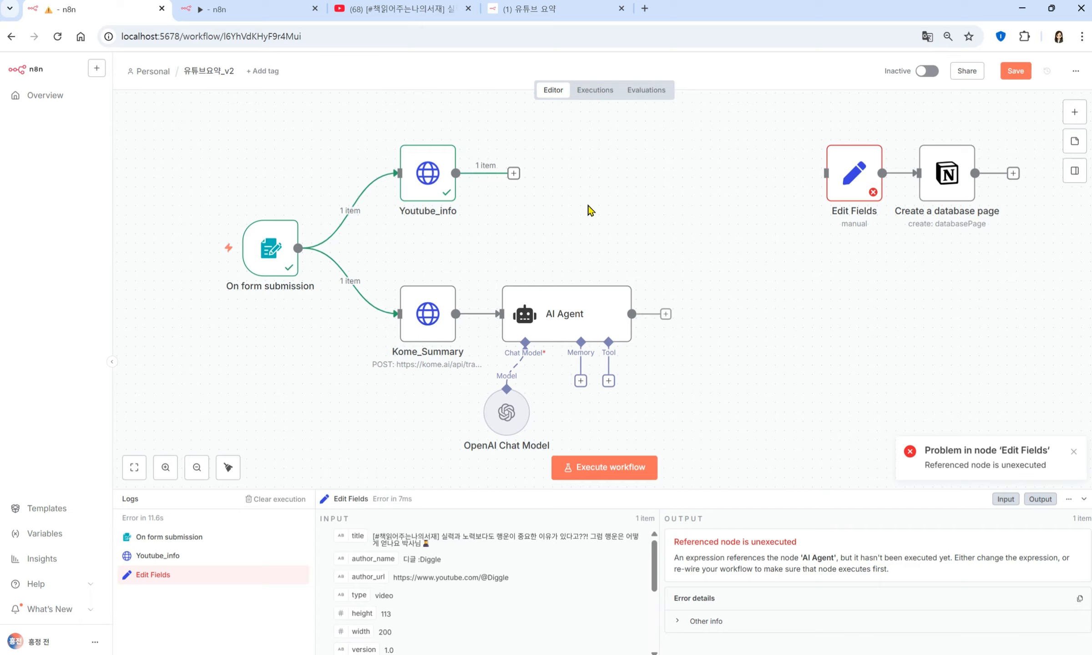
pyautogui.click(513, 174)
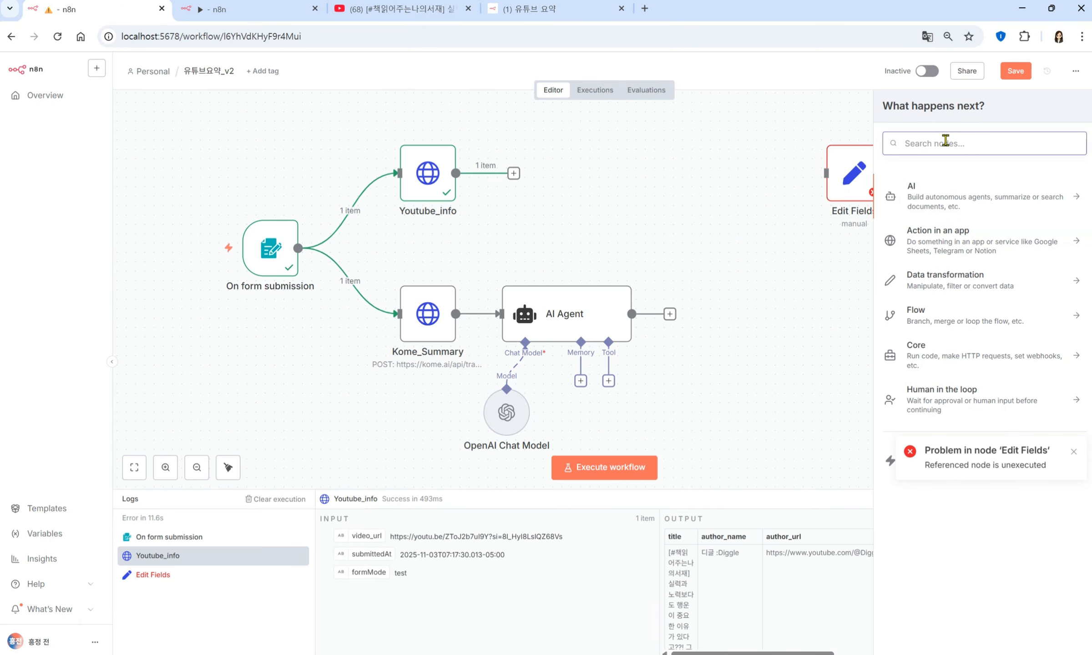
pyautogui.write('ㅡㄷㄱ')
pyautogui.press('BackSpace')
pyautogui.press('BackSpace')
pyautogui.write('mer')
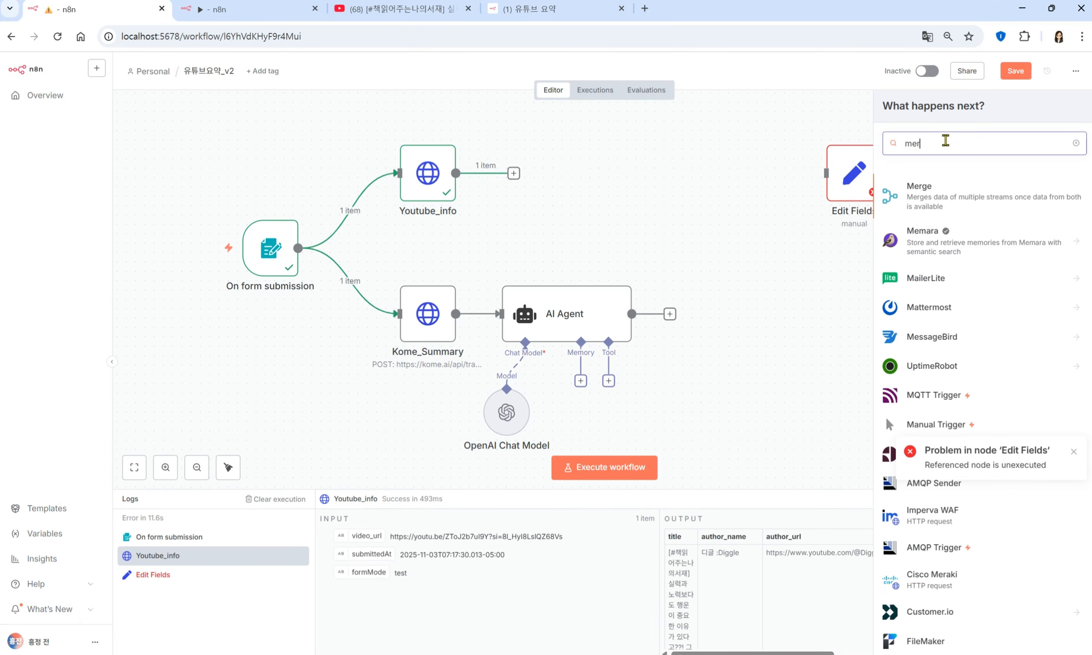
pyautogui.click(925, 200)
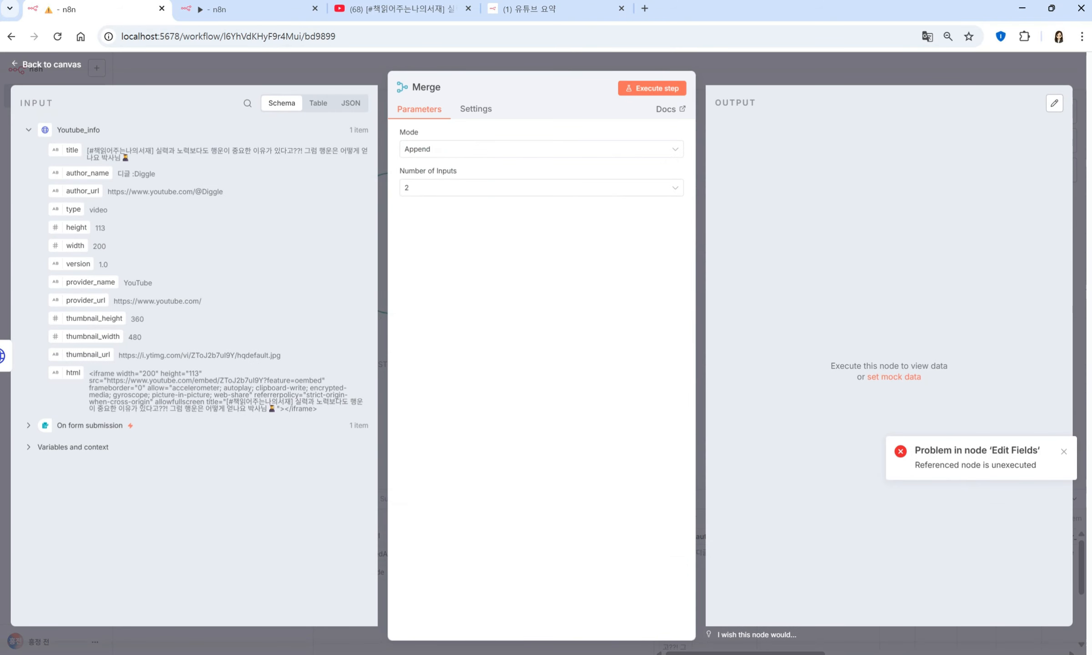
# Set the Merge node to Combine by Position with 2 inputs and execute it
pyautogui.click(545, 146)
pyautogui.click(452, 224)
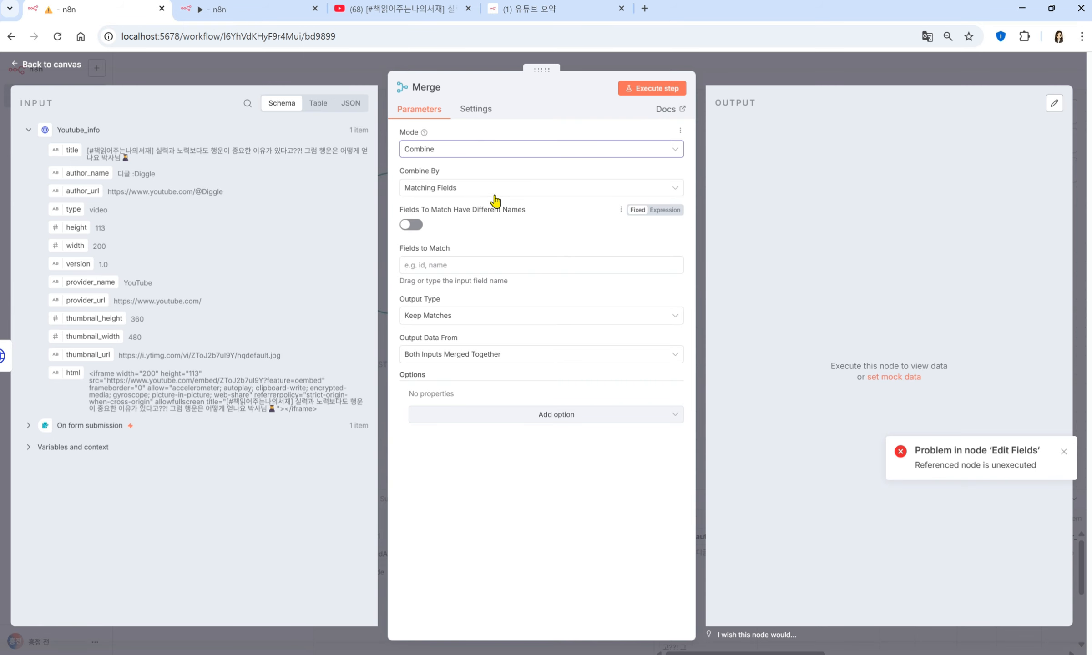
pyautogui.click(497, 197)
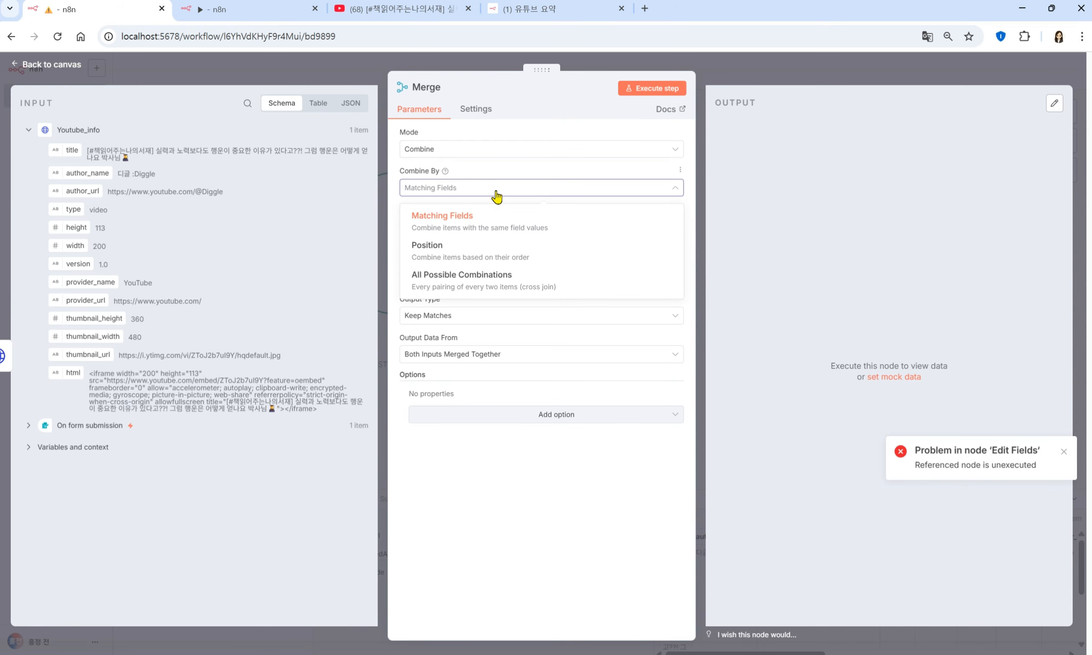
pyautogui.click(509, 252)
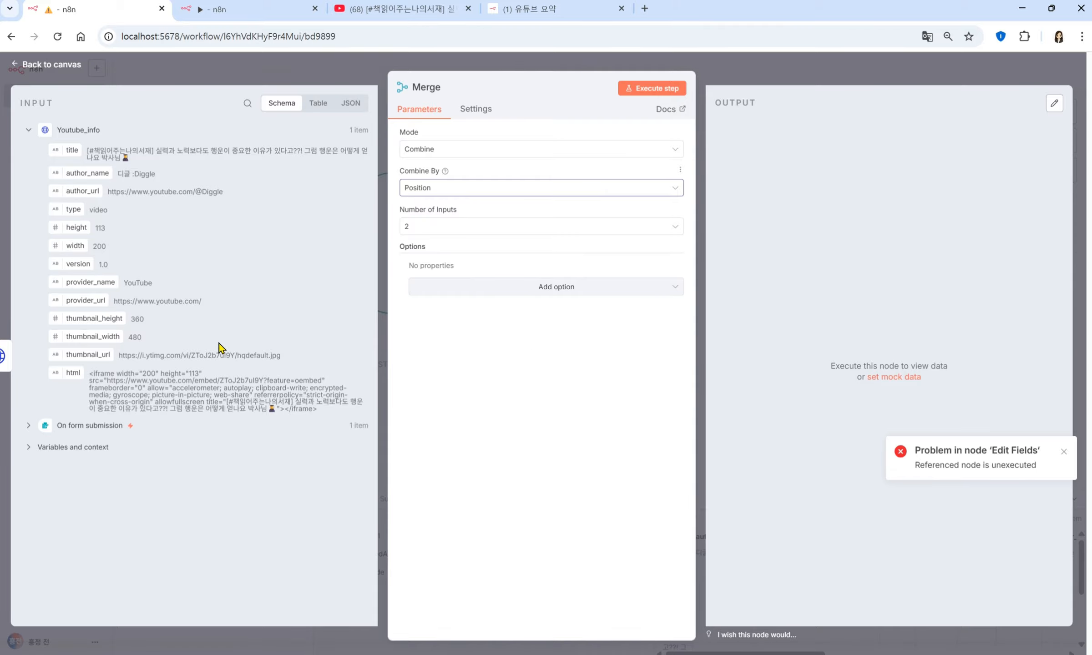
pyautogui.click(642, 91)
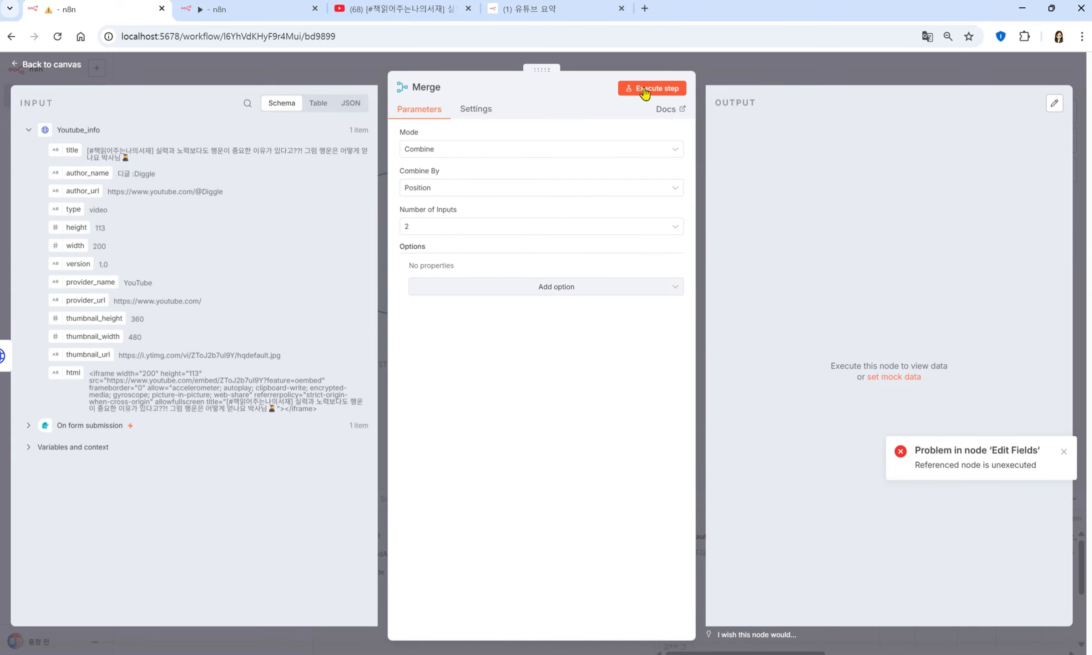
pyautogui.click(818, 71)
# Place Merge before Edit Fields, wire AI Agent to Input 2 and Merge's output to Edit Fields, and align the nodes in a row
pyautogui.moveTo(549, 173); pyautogui.dragTo(724, 182)
pyautogui.moveTo(673, 318); pyautogui.dragTo(826, 174)
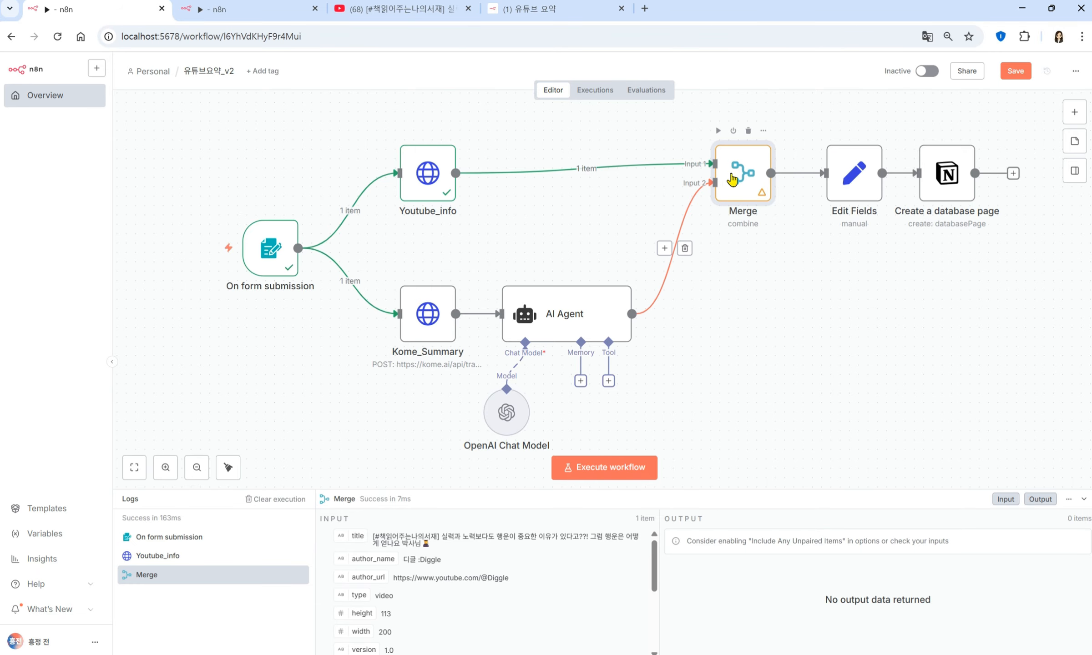
pyautogui.moveTo(745, 178); pyautogui.dragTo(746, 188)
pyautogui.moveTo(845, 182); pyautogui.dragTo(847, 191)
pyautogui.moveTo(936, 187); pyautogui.dragTo(946, 197)
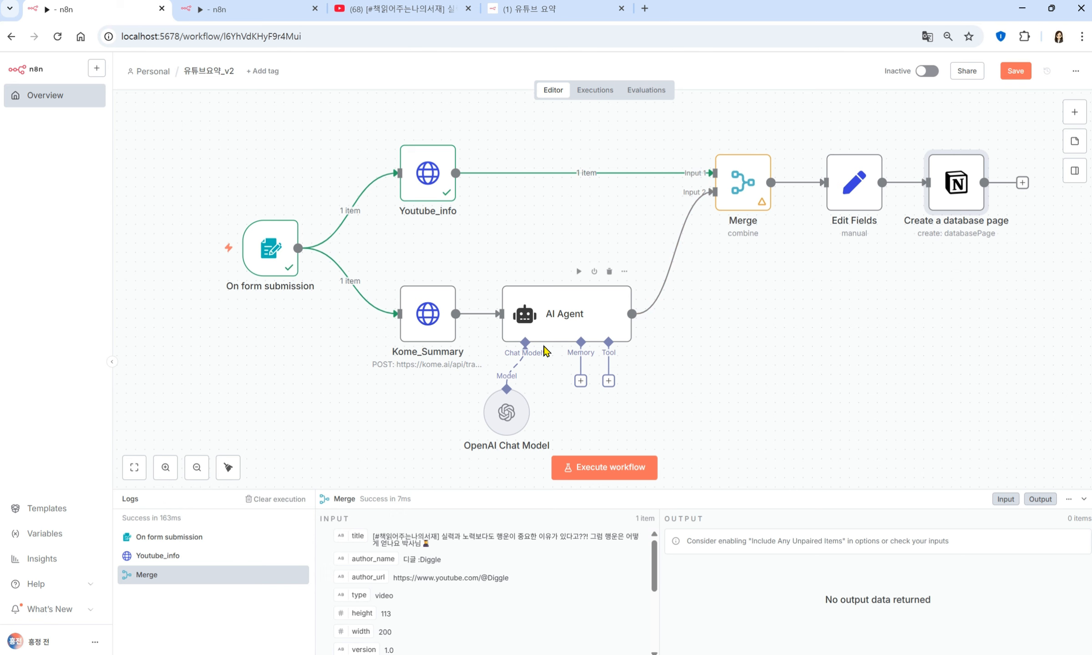
# Execute the Merge node with both branches connected and open the Edit Fields node
pyautogui.doubleClick(746, 175)
pyautogui.click(649, 89)
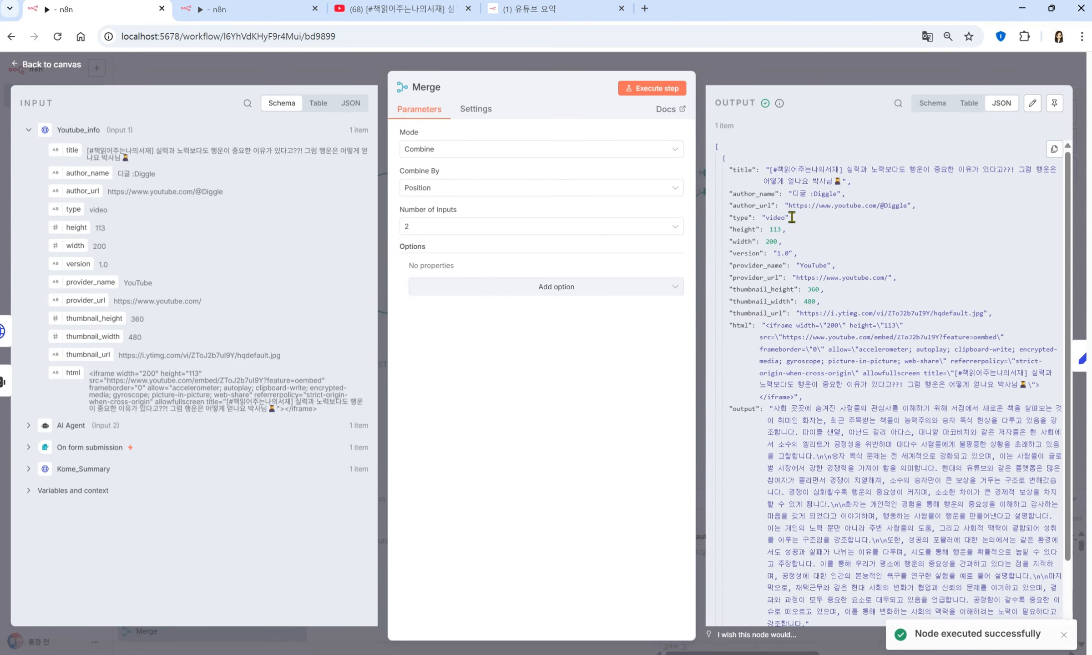
pyautogui.click(785, 73)
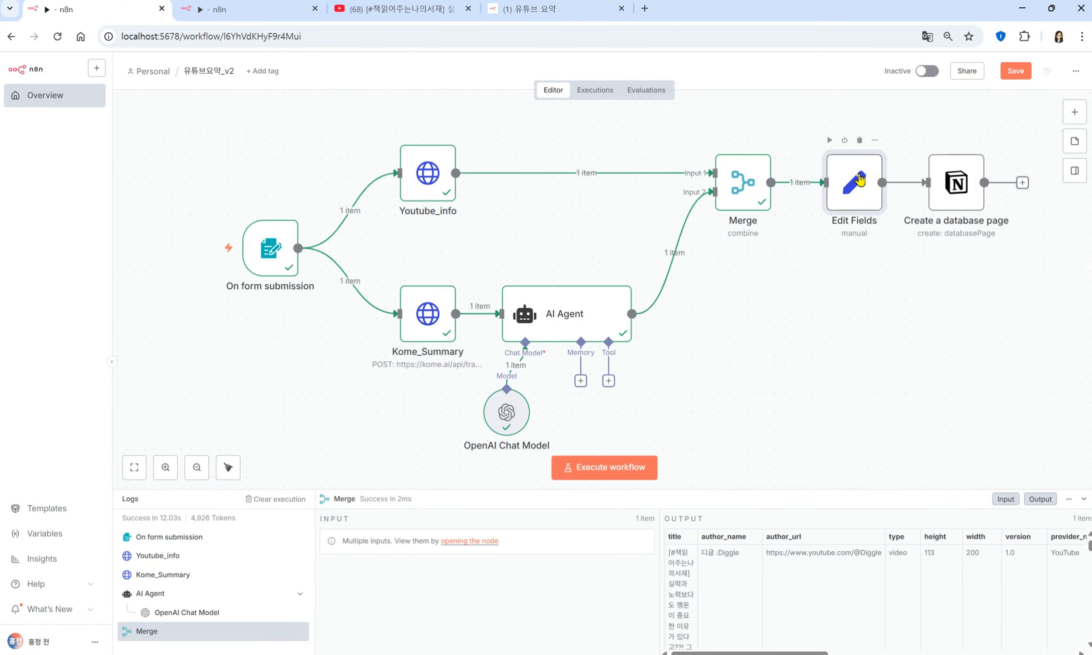
pyautogui.doubleClick(860, 180)
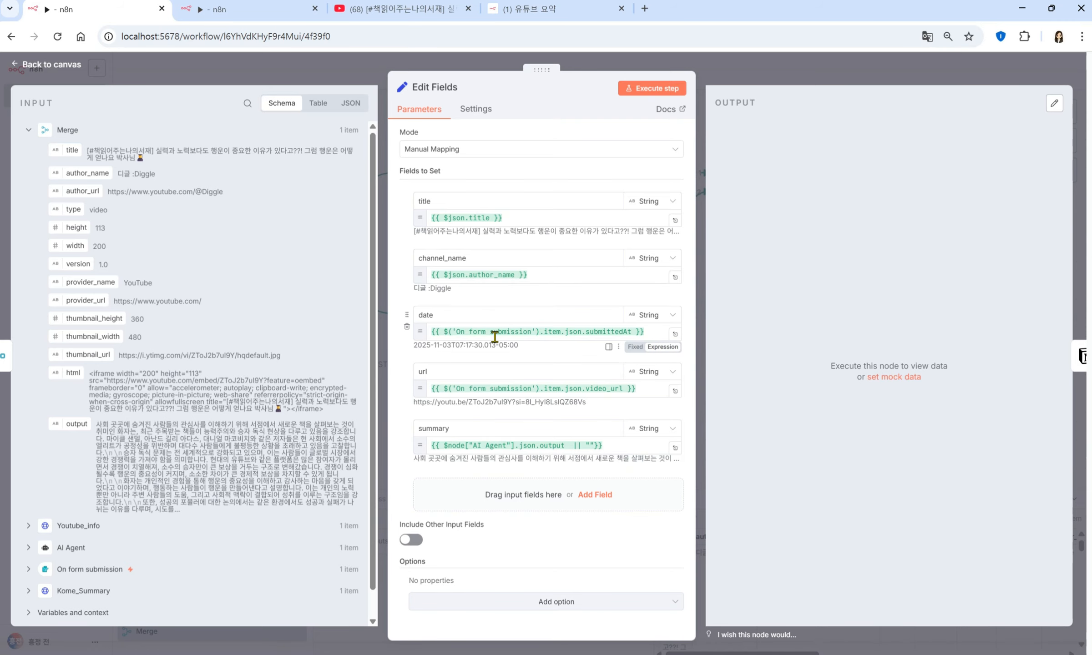
# Append .split('T')[0] to the submittedAt expression of the date field to keep only the date part
pyautogui.moveTo(451, 345); pyautogui.dragTo(455, 345)
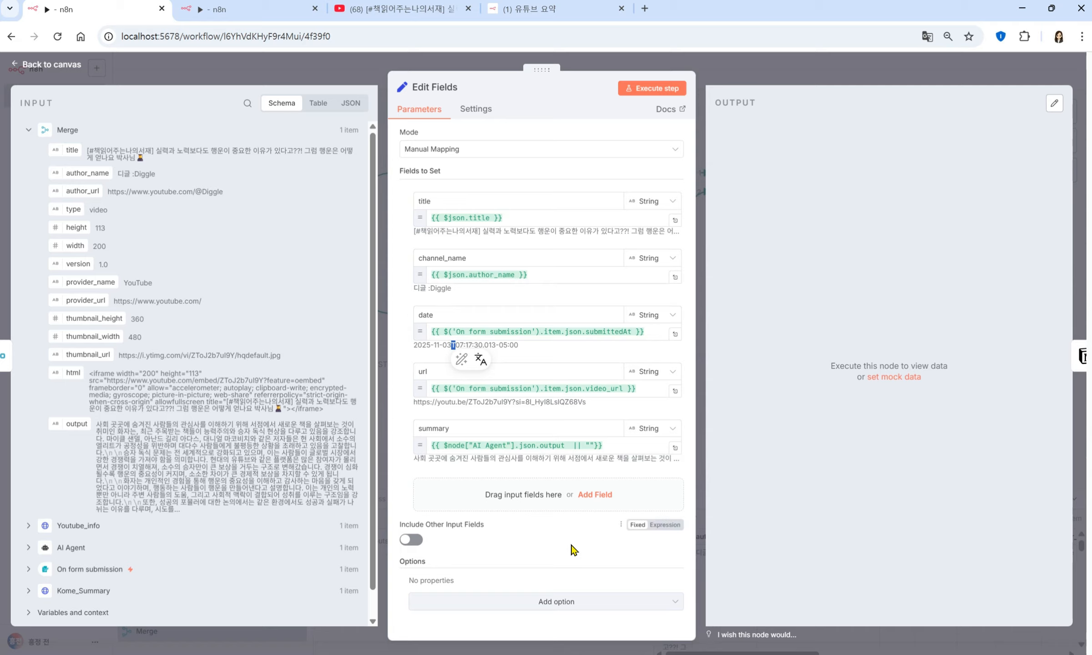
pyautogui.click(412, 350)
pyautogui.moveTo(412, 351); pyautogui.dragTo(636, 333)
pyautogui.click(635, 333)
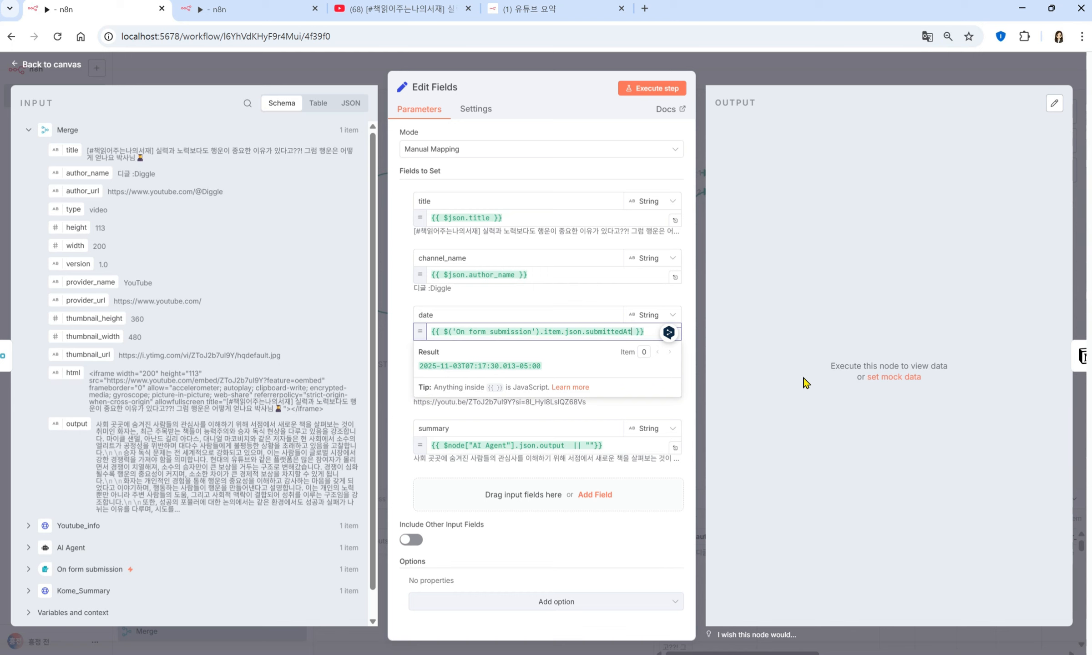
pyautogui.write('.s')
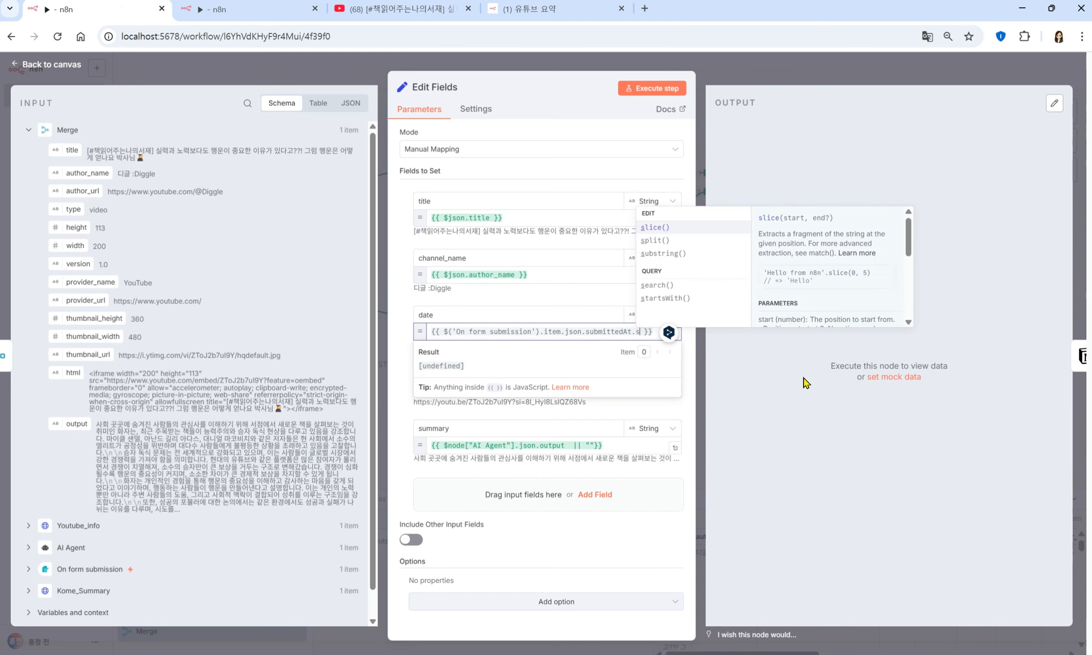
pyautogui.write('p')
pyautogui.press('Tab')
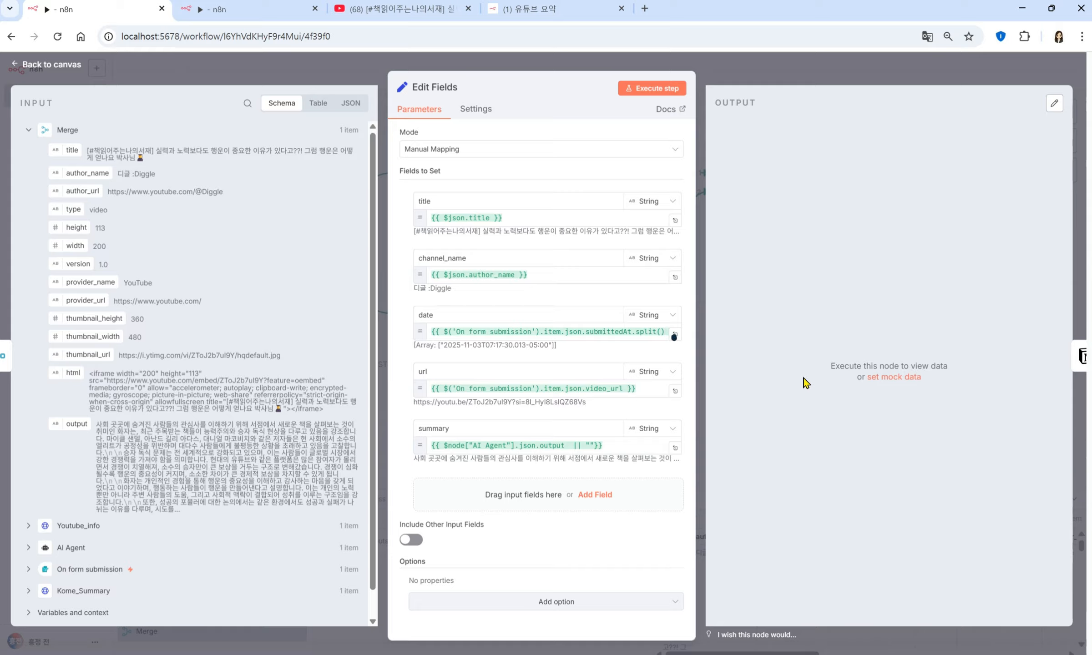
pyautogui.write("'T")
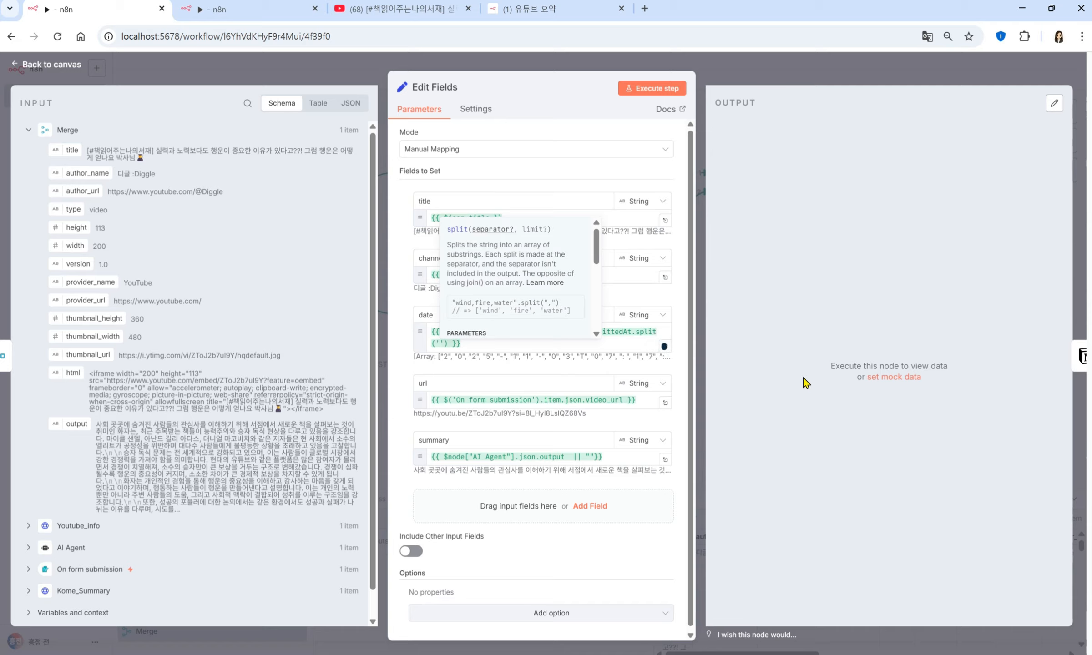
pyautogui.click(456, 345)
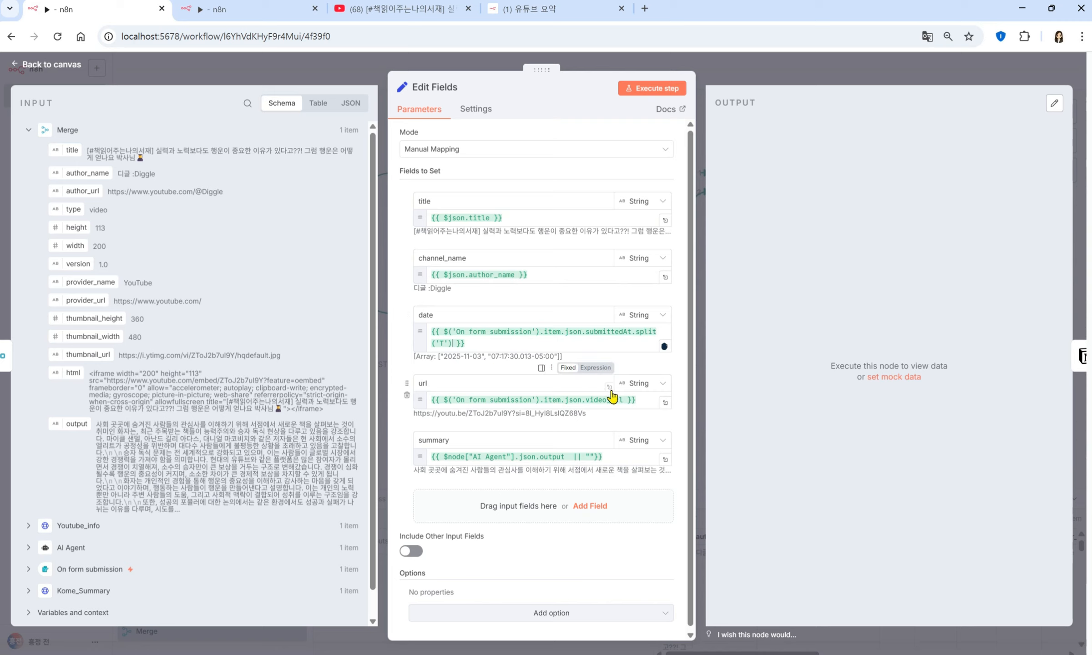
pyautogui.write('[0]')
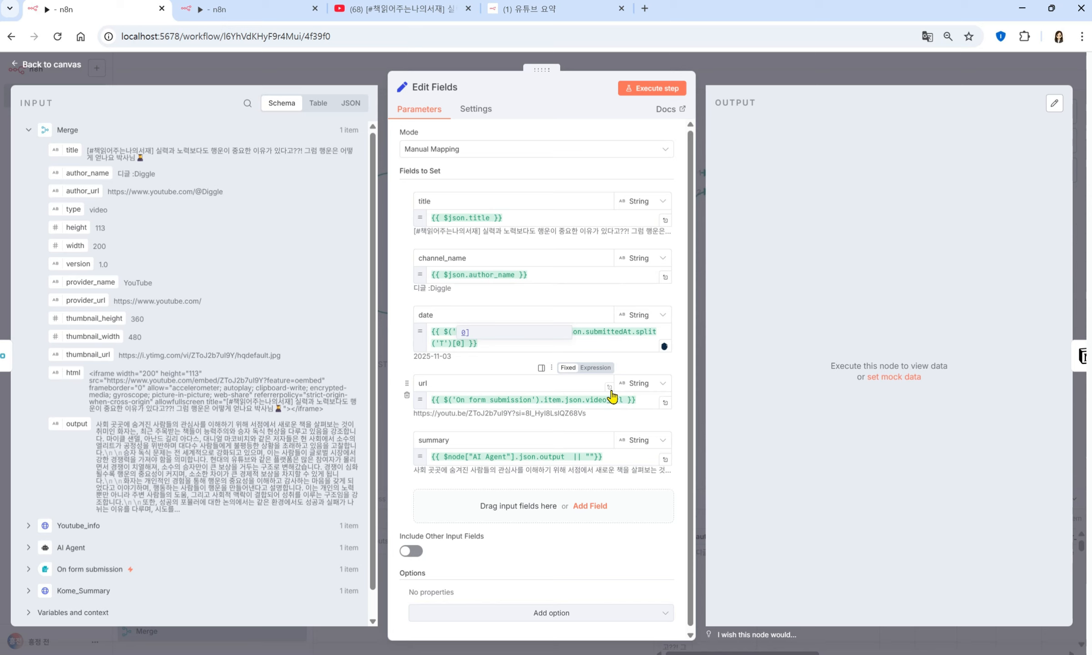
pyautogui.click(509, 346)
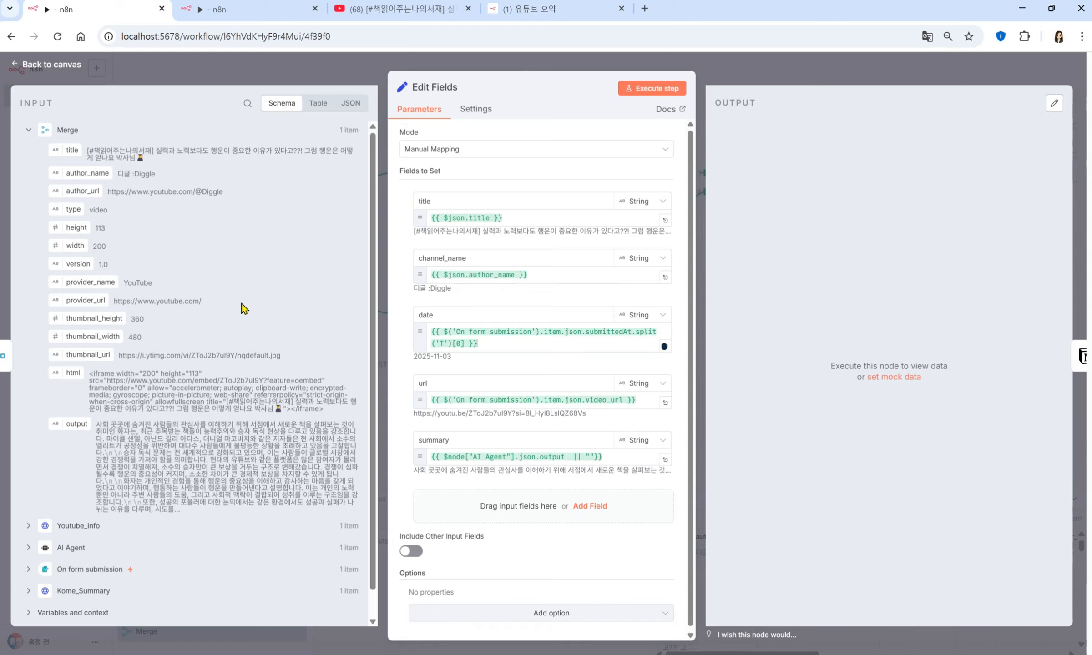
# Compare the form submission's raw submittedAt value with the date field's split expression
pyautogui.click(89, 570)
pyautogui.tripleClick(206, 234)
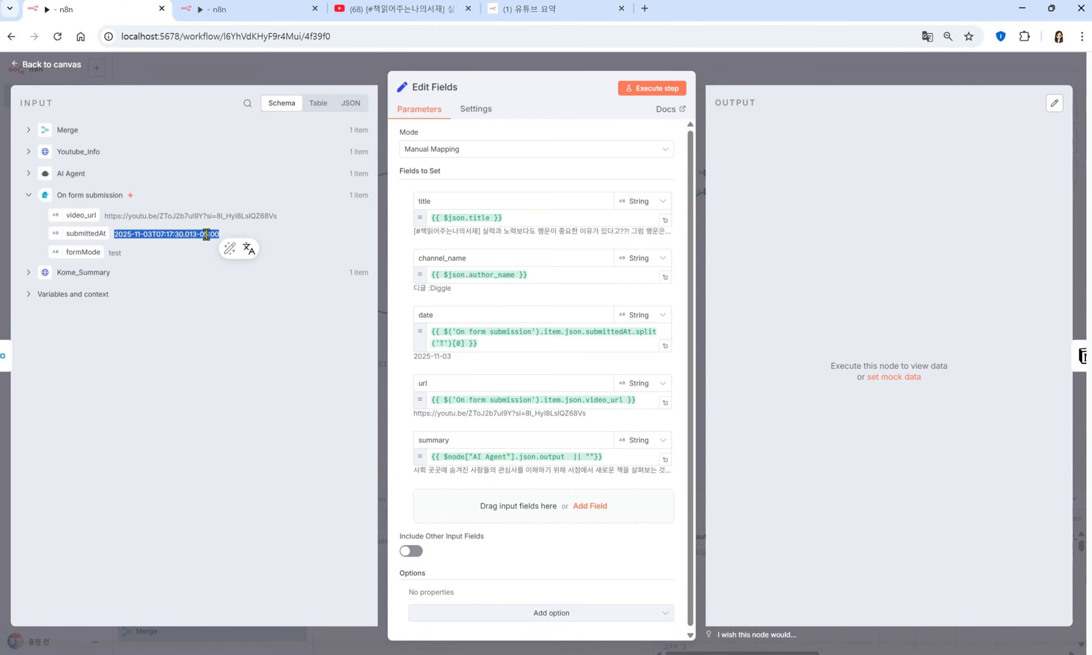
pyautogui.click(153, 234)
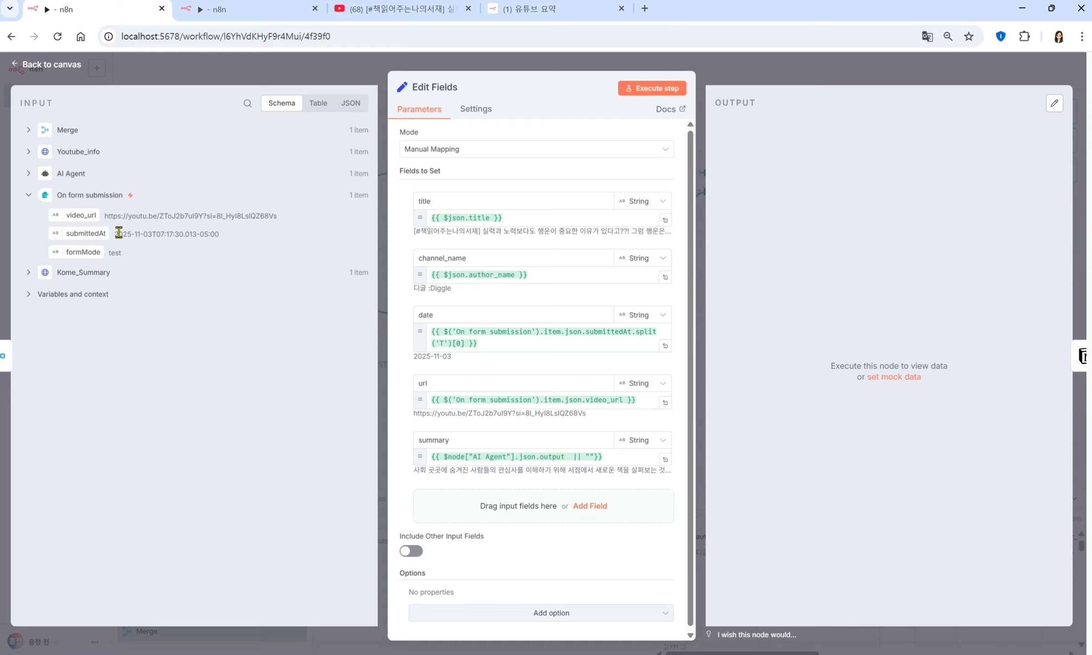
pyautogui.moveTo(115, 234); pyautogui.dragTo(152, 234)
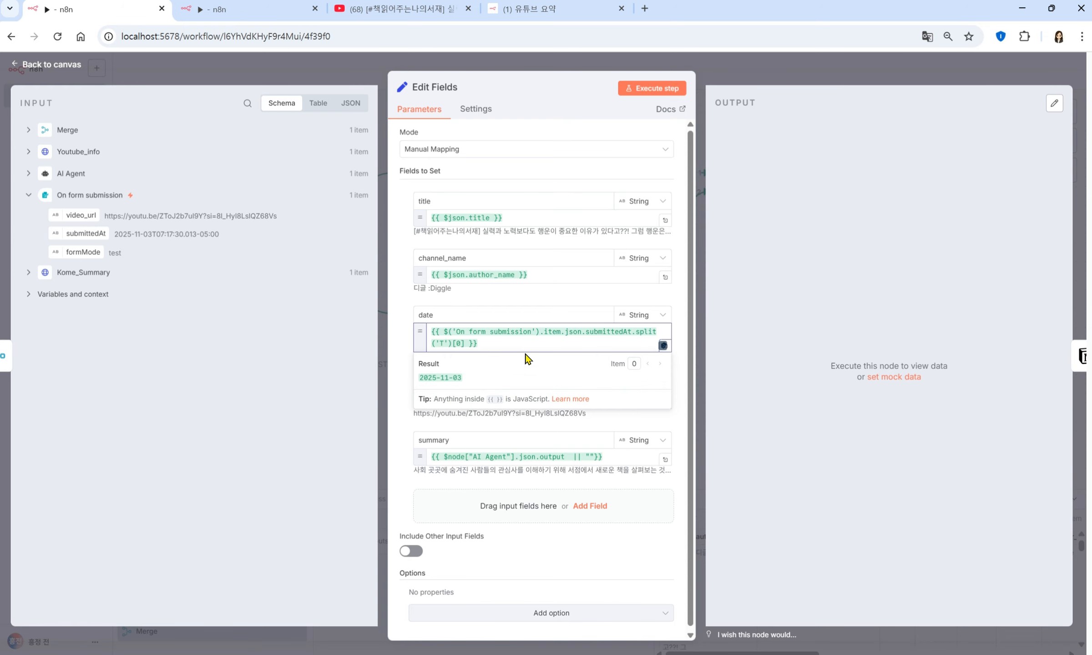
pyautogui.moveTo(523, 346); pyautogui.dragTo(430, 326)
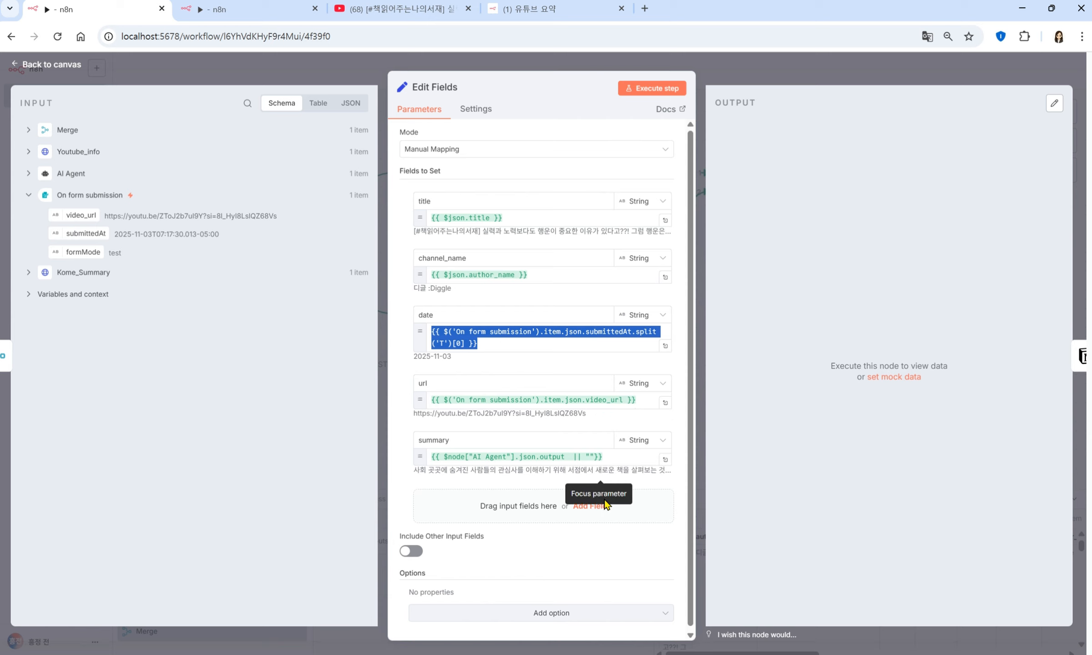
# Execute the Edit Fields node, look over its output and return to the canvas
pyautogui.click(665, 93)
pyautogui.click(790, 169)
pyautogui.moveTo(790, 169); pyautogui.dragTo(915, 487)
pyautogui.click(915, 488)
pyautogui.click(838, 65)
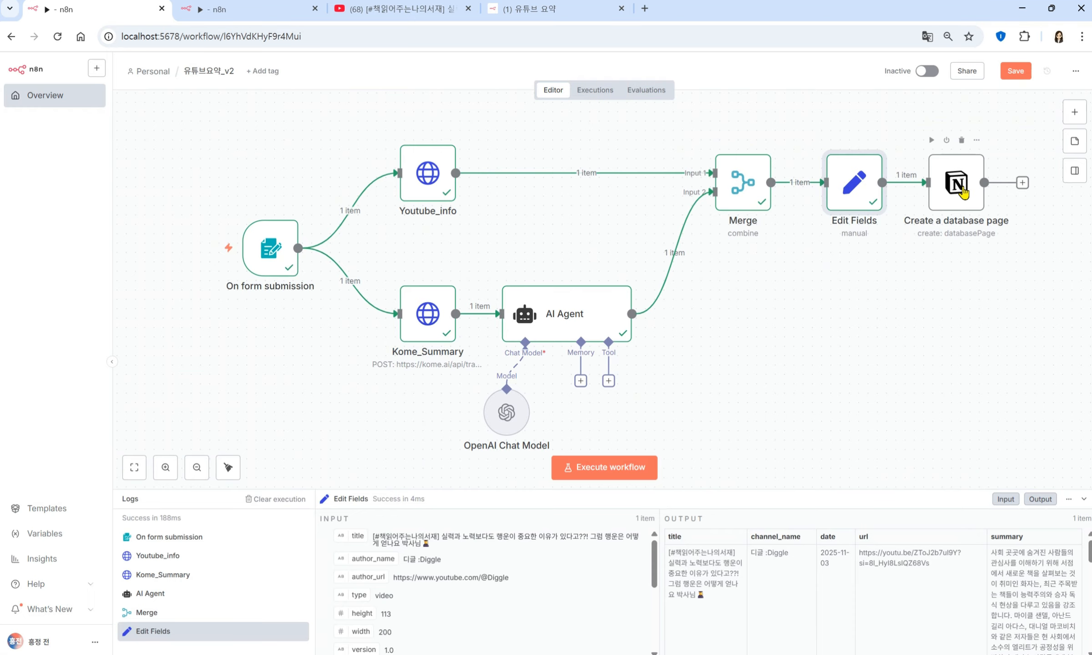
# Open the Create a database page node and execute it to write the fields to Notion
pyautogui.doubleClick(963, 185)
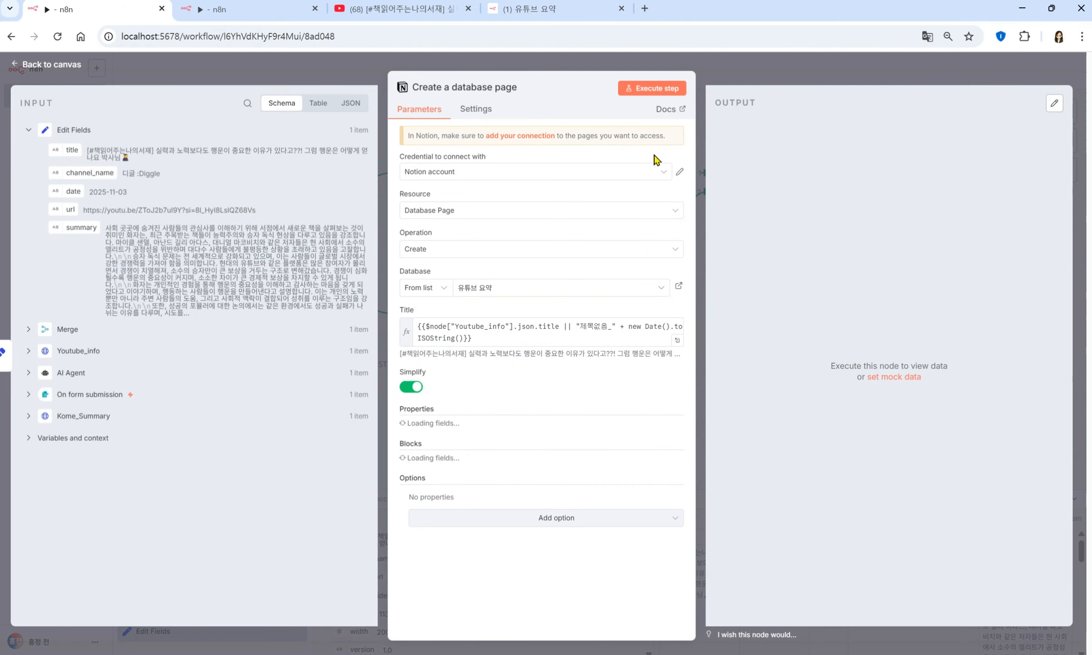
pyautogui.click(644, 90)
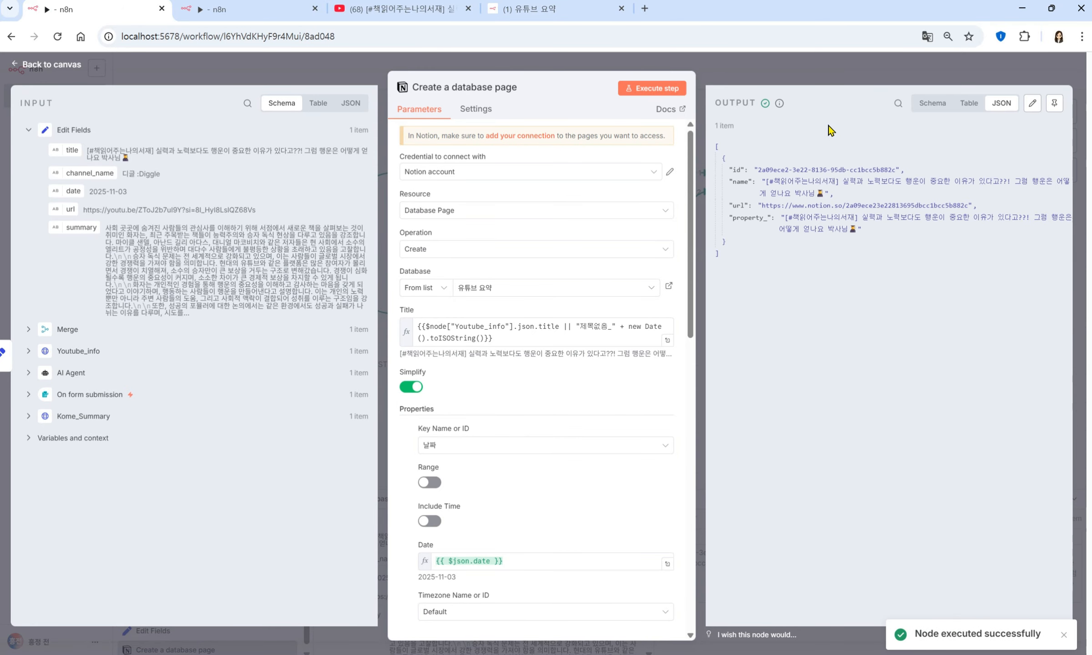
pyautogui.click(280, 16)
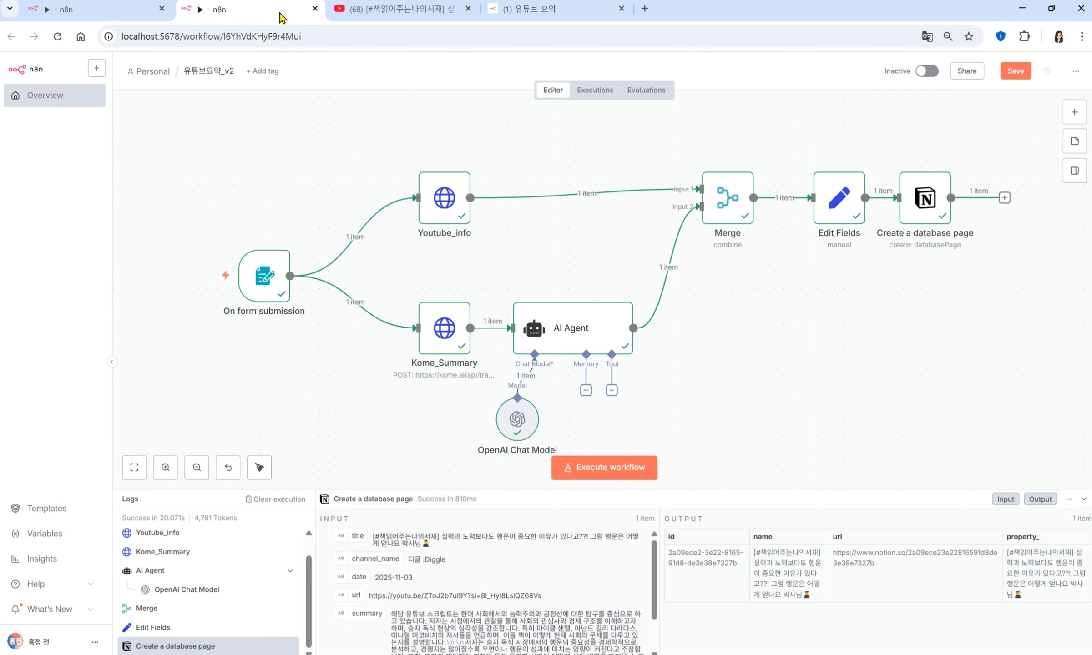
pyautogui.click(93, 16)
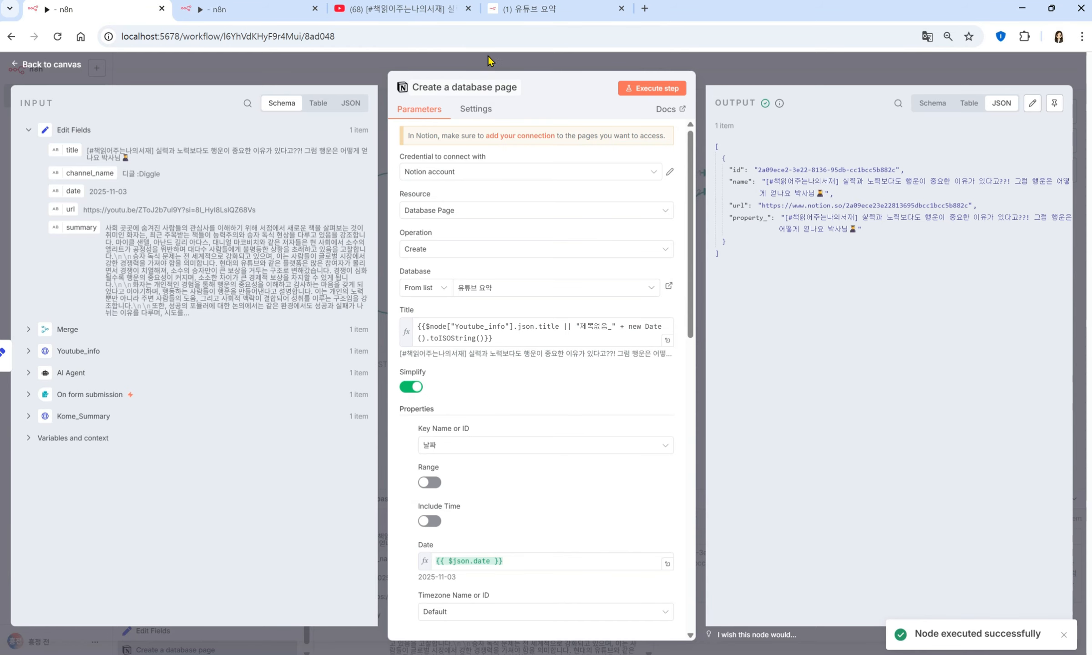
# Switch to the 유튜브 요약 database in Notion and examine the new row's title, date and full summary
pyautogui.click(548, 16)
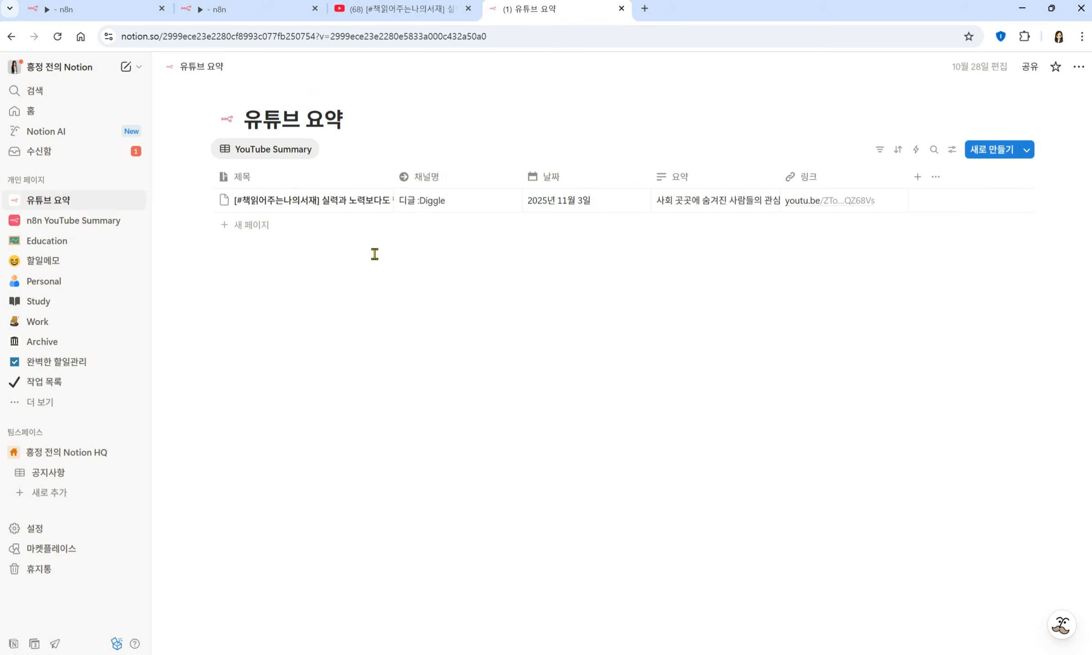
pyautogui.click(299, 203)
pyautogui.press('Escape')
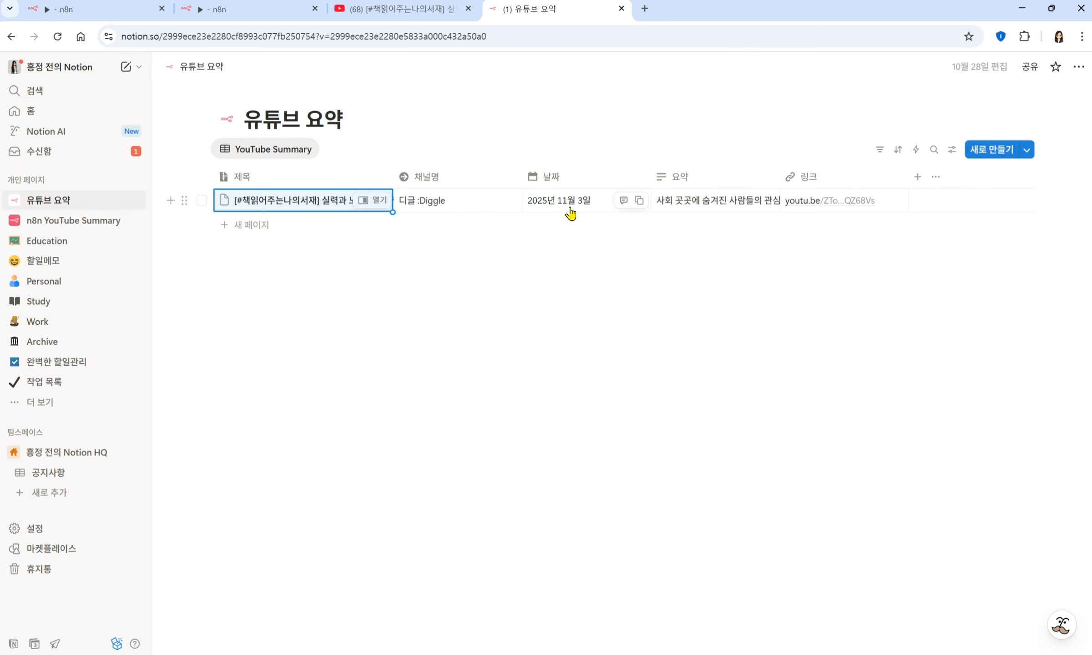
pyautogui.click(588, 207)
pyautogui.press('Escape')
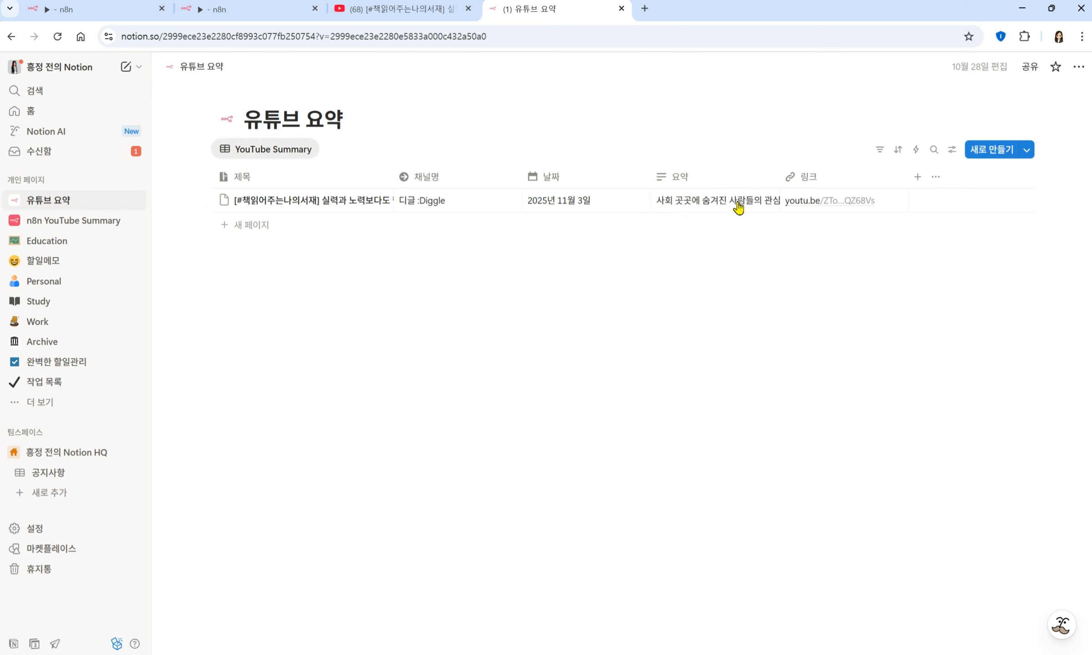
pyautogui.click(738, 207)
pyautogui.moveTo(794, 184); pyautogui.dragTo(801, 421)
pyautogui.scroll(3, 763, 112)
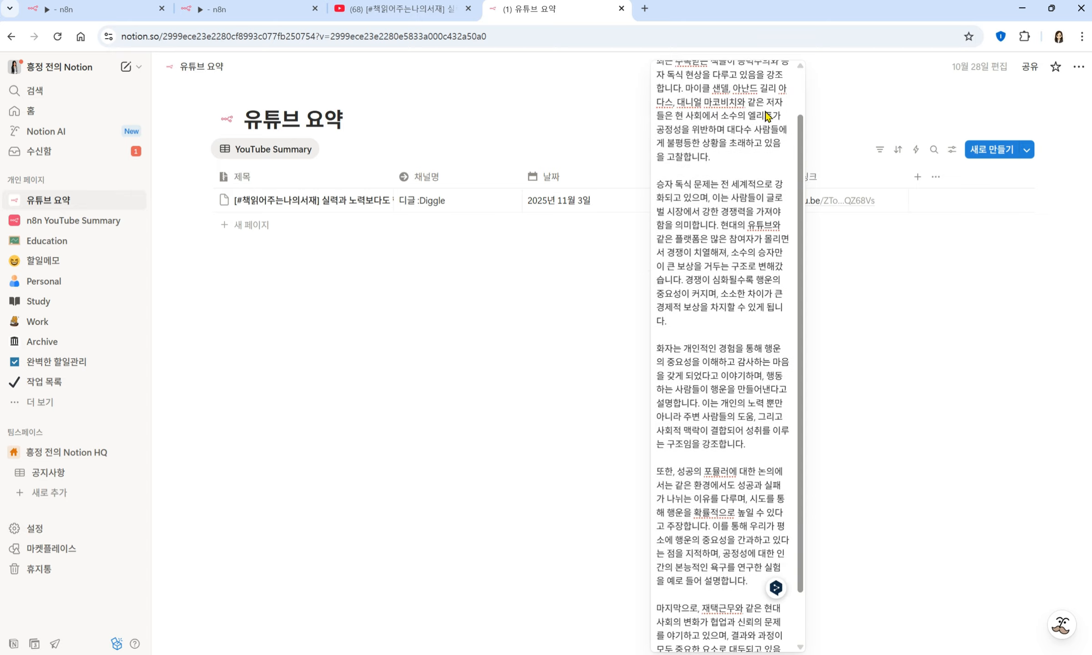
# Switch to YouTube, open the video "명문대도 텅텅 비었습니다" from the home feed, pause it and copy its share link
pyautogui.click(388, 14)
pyautogui.press('Escape')
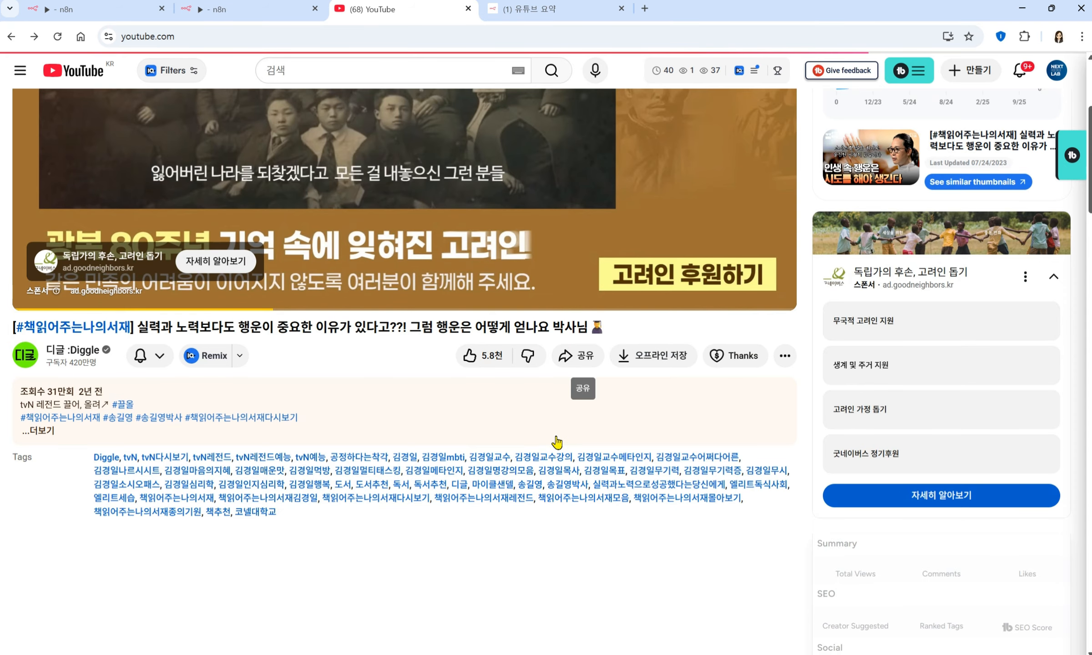
pyautogui.scroll(-15, 557, 442)
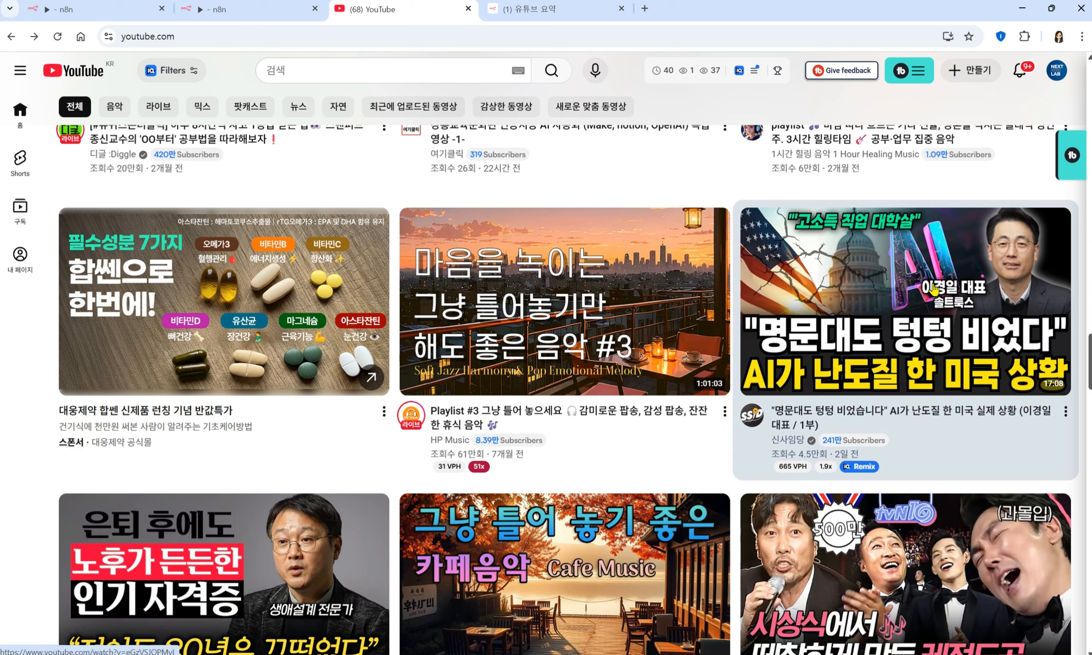
pyautogui.click(935, 286)
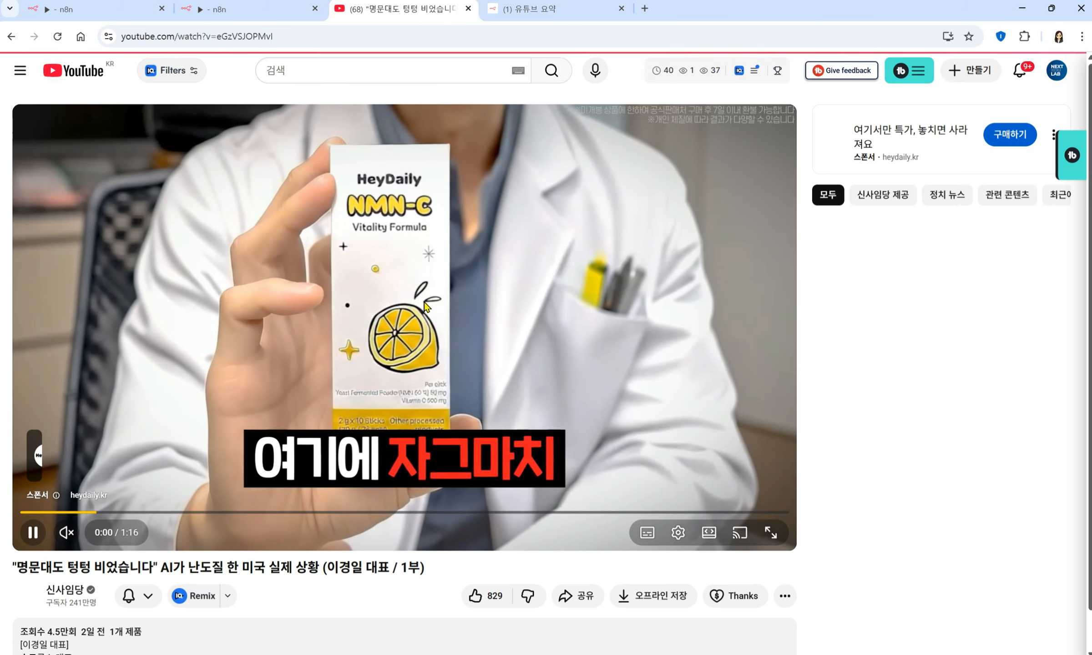
pyautogui.click(426, 307)
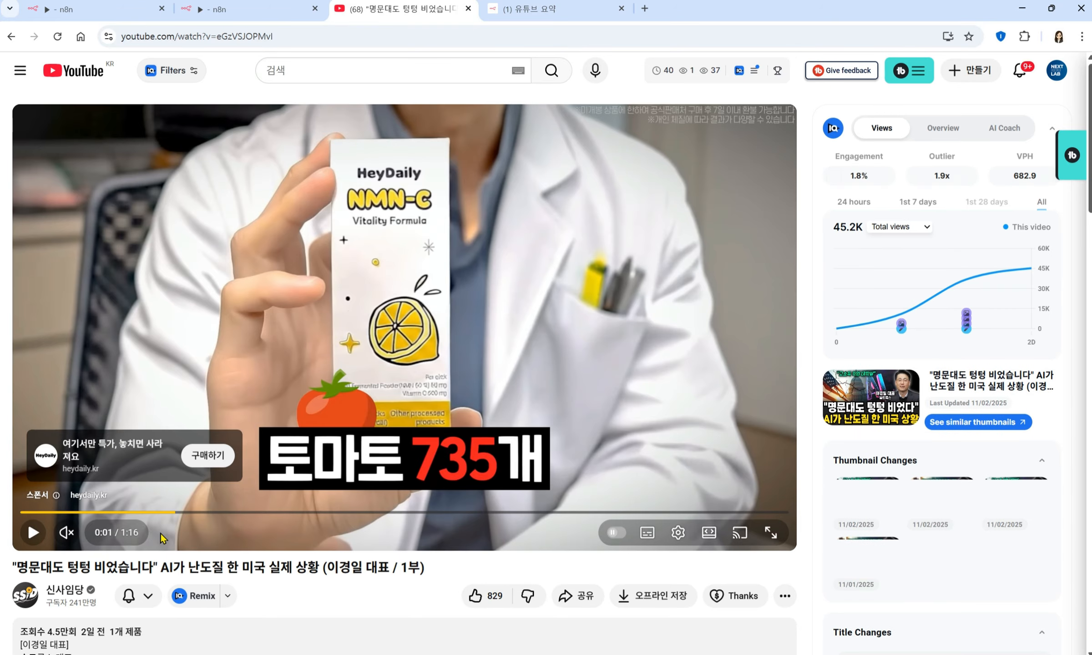
pyautogui.hotkey('ctrl', '1')
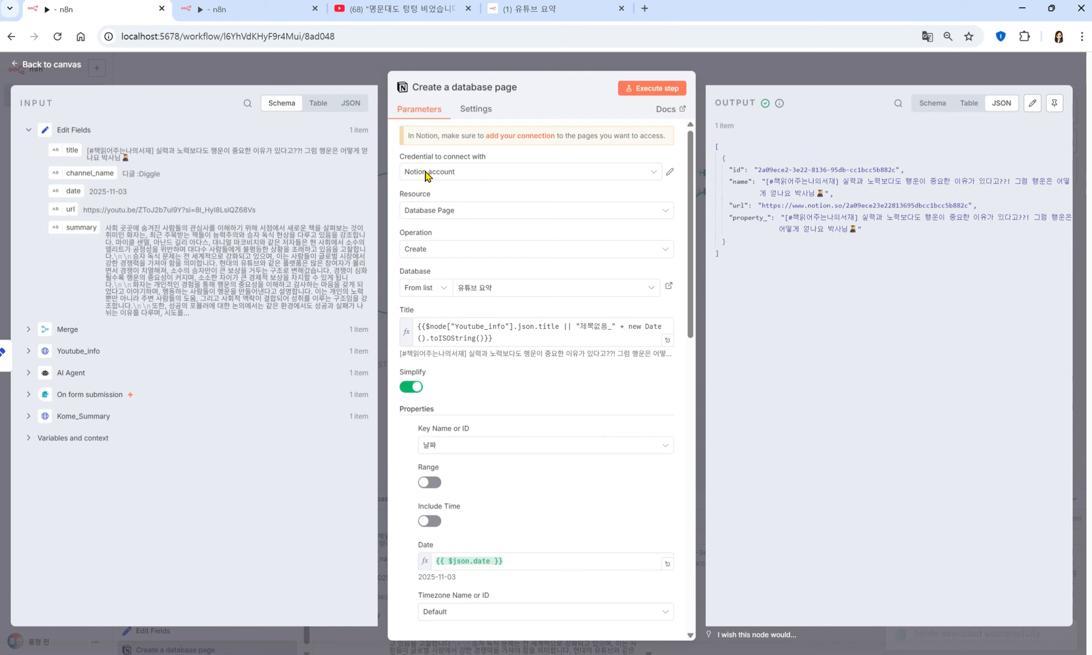
# Execute the whole n8n workflow and submit the test form with the copied YouTube link as video_url
pyautogui.click(733, 63)
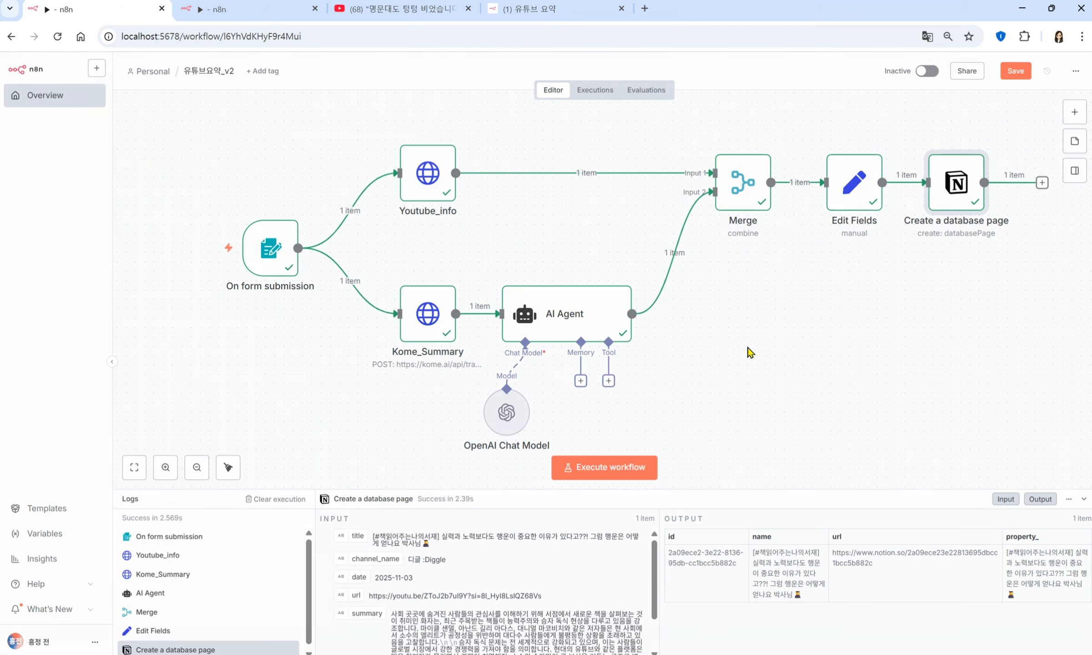
pyautogui.click(608, 474)
pyautogui.click(527, 182)
pyautogui.hotkey('ctrl', 'v')
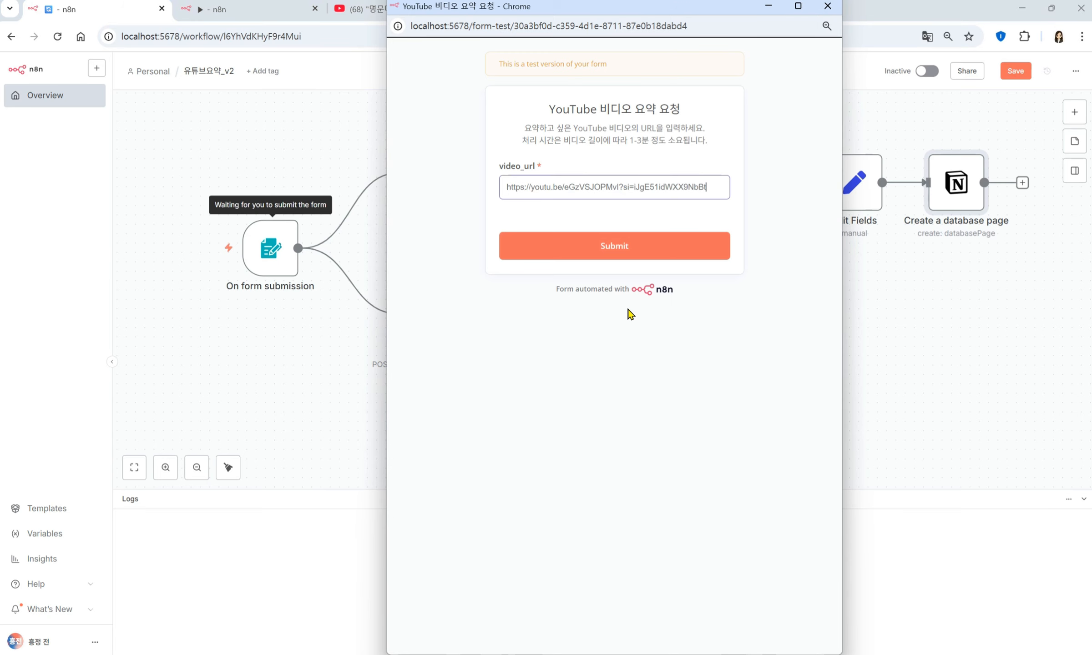
pyautogui.click(637, 248)
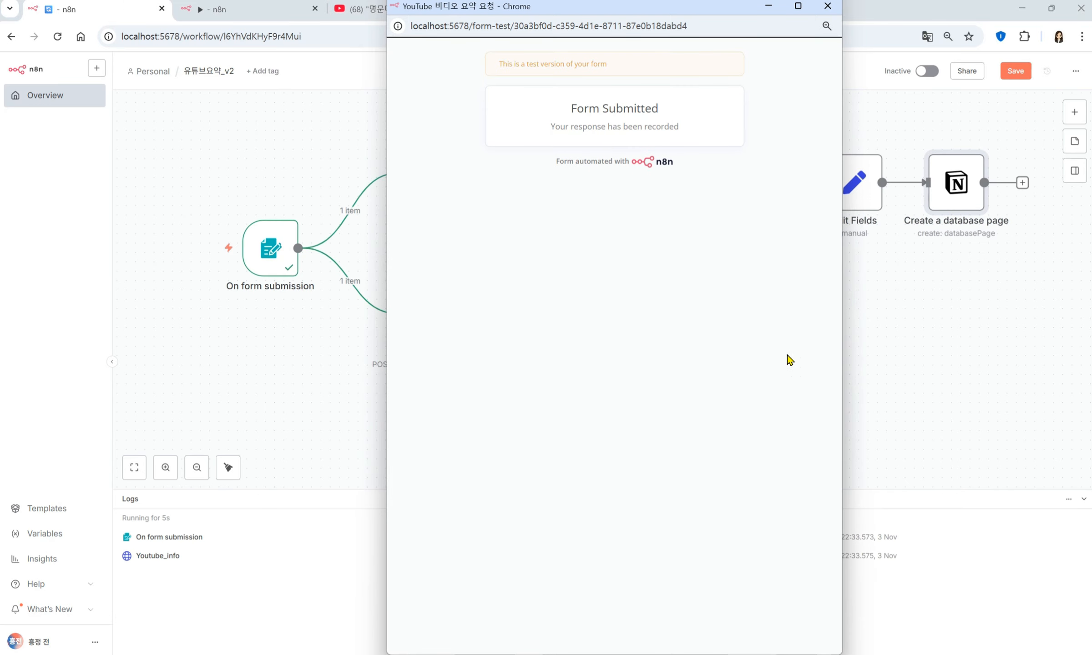
pyautogui.click(915, 366)
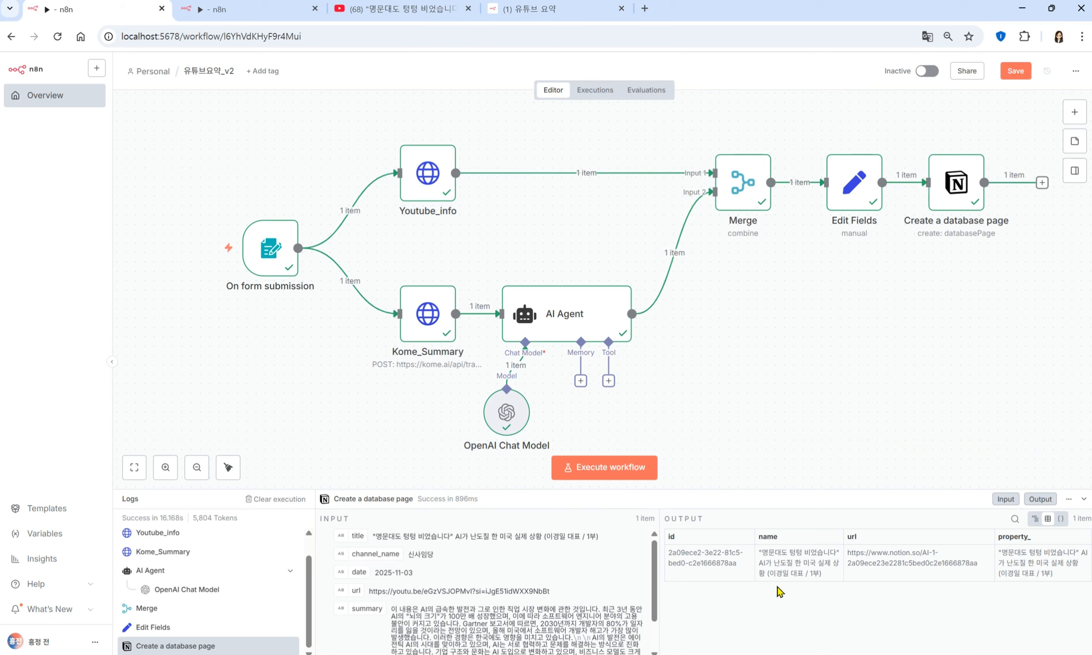
# Examine the second video's row and its full summary in the Notion database, then return to the n8n workflow
pyautogui.click(523, 10)
pyautogui.press('Escape')
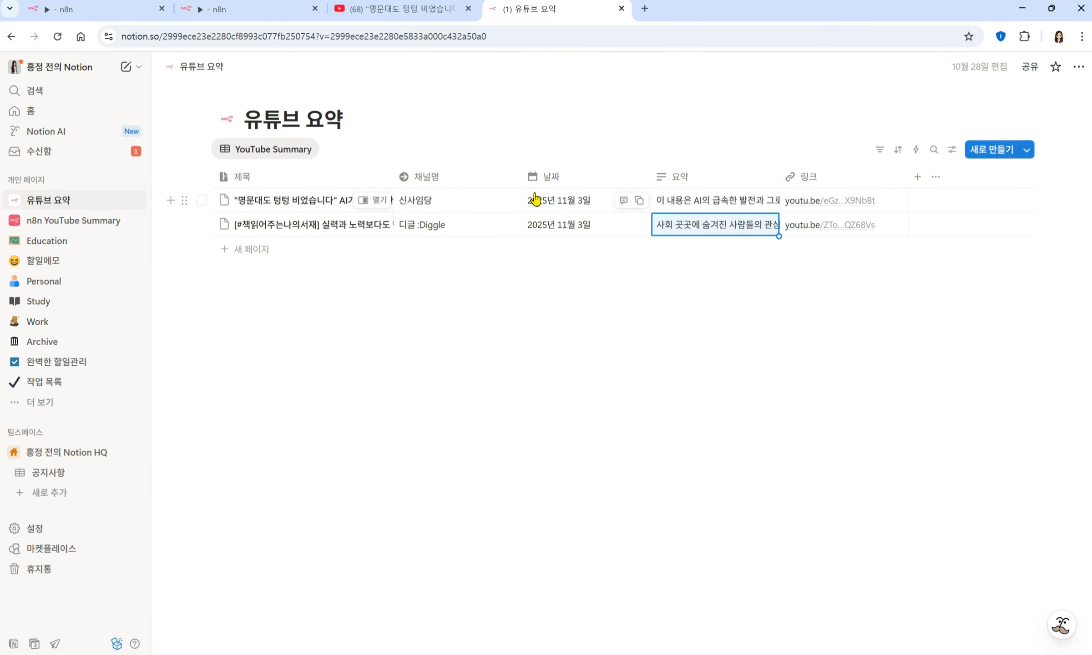
pyautogui.click(736, 201)
pyautogui.moveTo(657, 133); pyautogui.dragTo(758, 571)
pyautogui.click(536, 506)
pyautogui.click(497, 460)
pyautogui.click(67, 12)
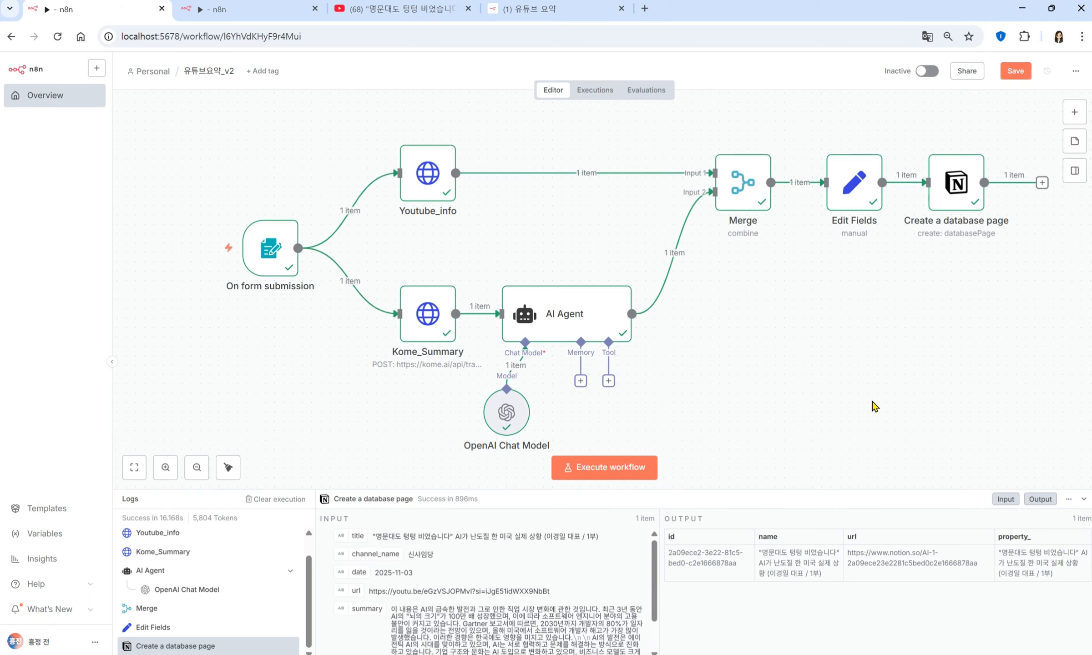
pyautogui.moveTo(312, 278)
pyautogui.moveTo(312, 257)
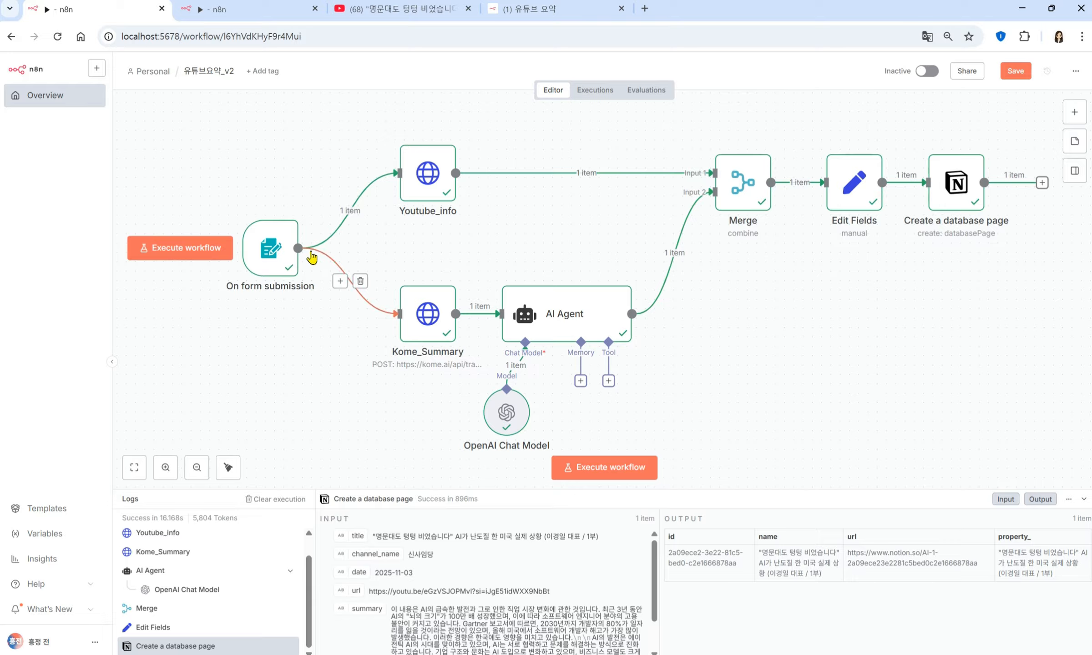
pyautogui.moveTo(255, 204)
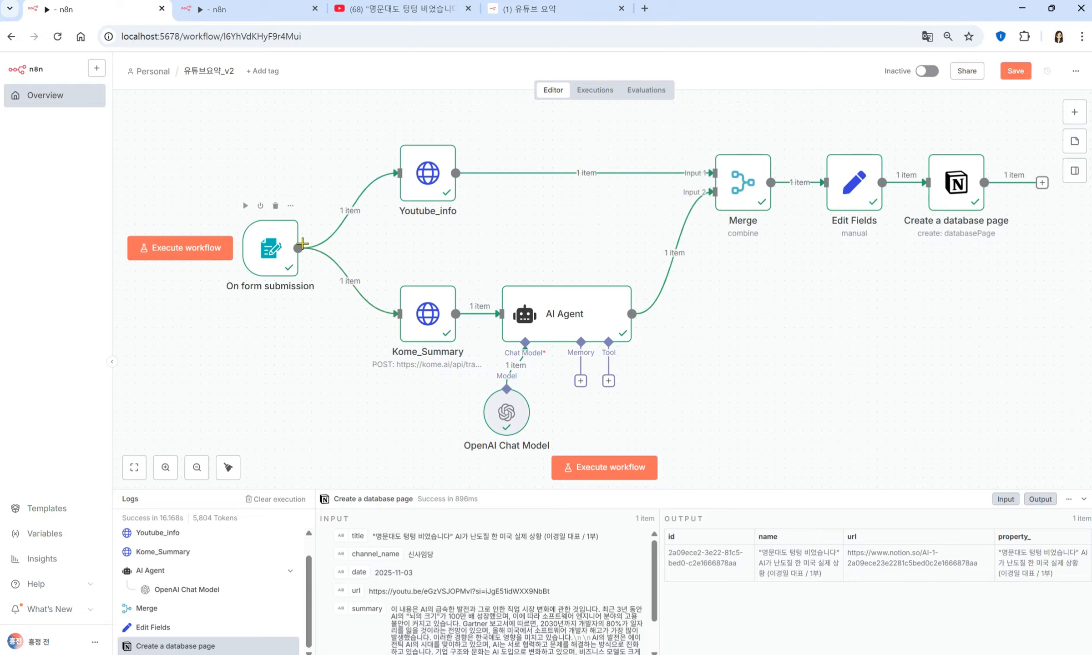
pyautogui.moveTo(362, 177)
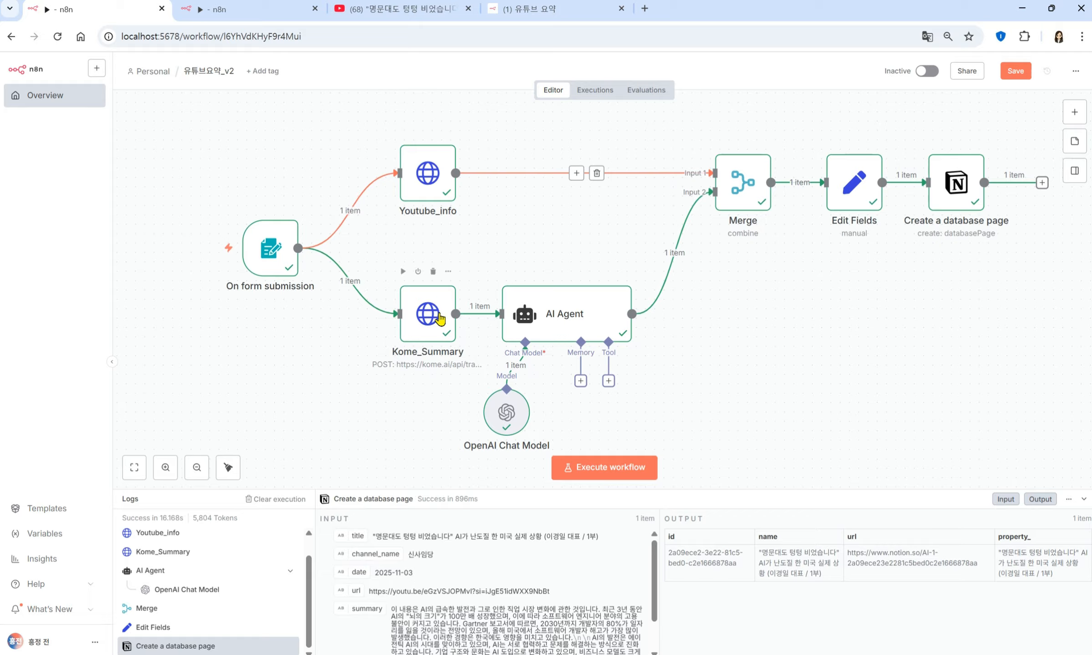
pyautogui.moveTo(585, 305)
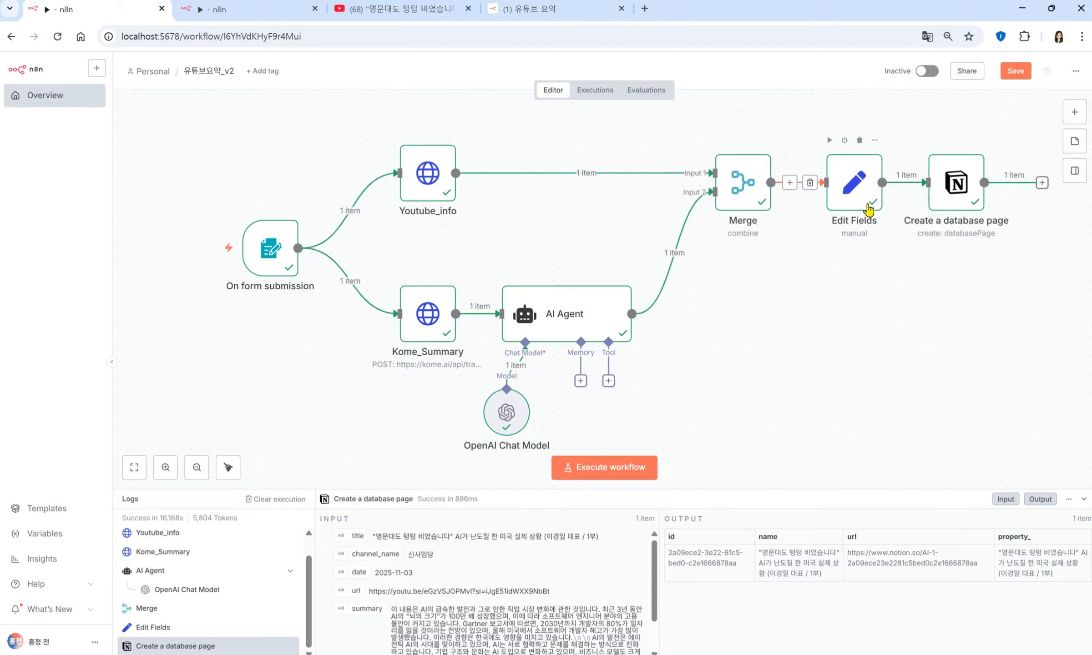
pyautogui.moveTo(912, 193)
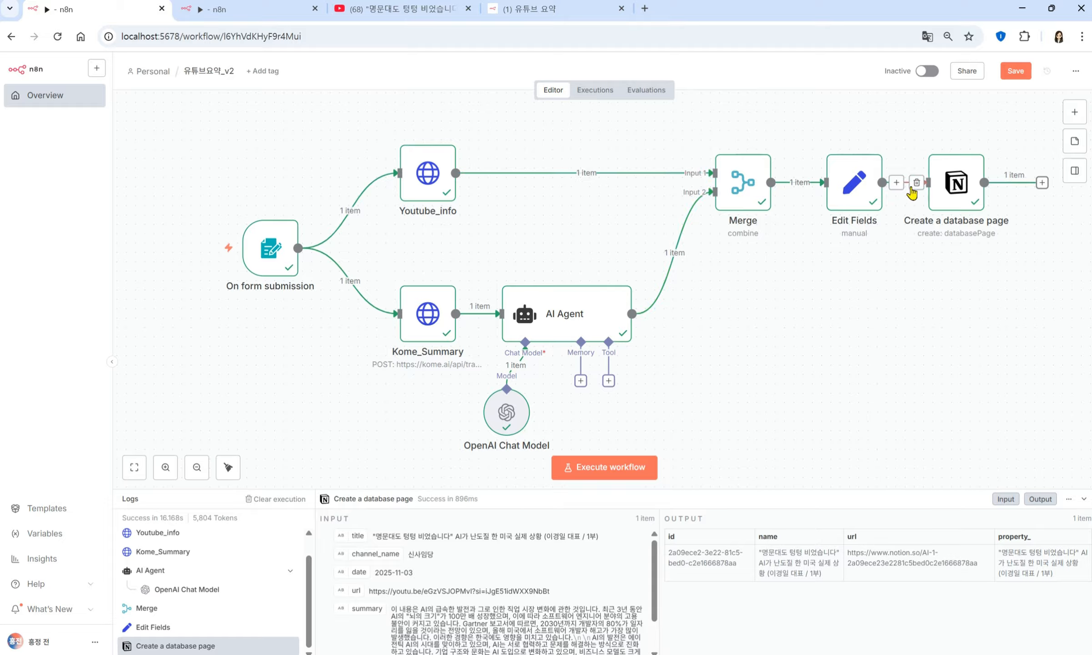
pyautogui.moveTo(982, 159)
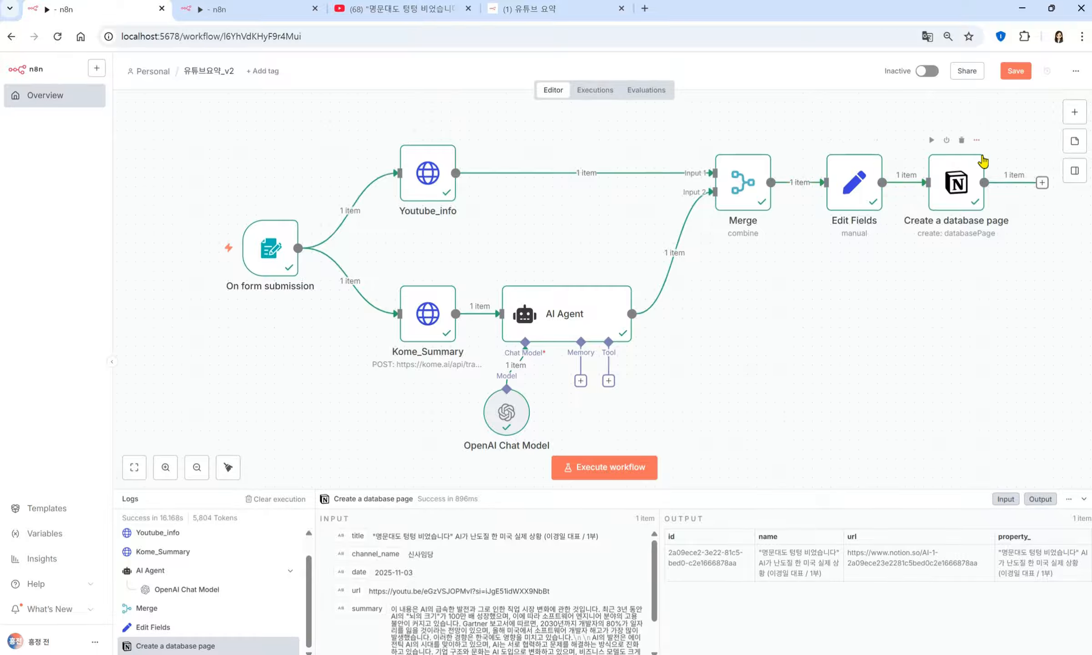